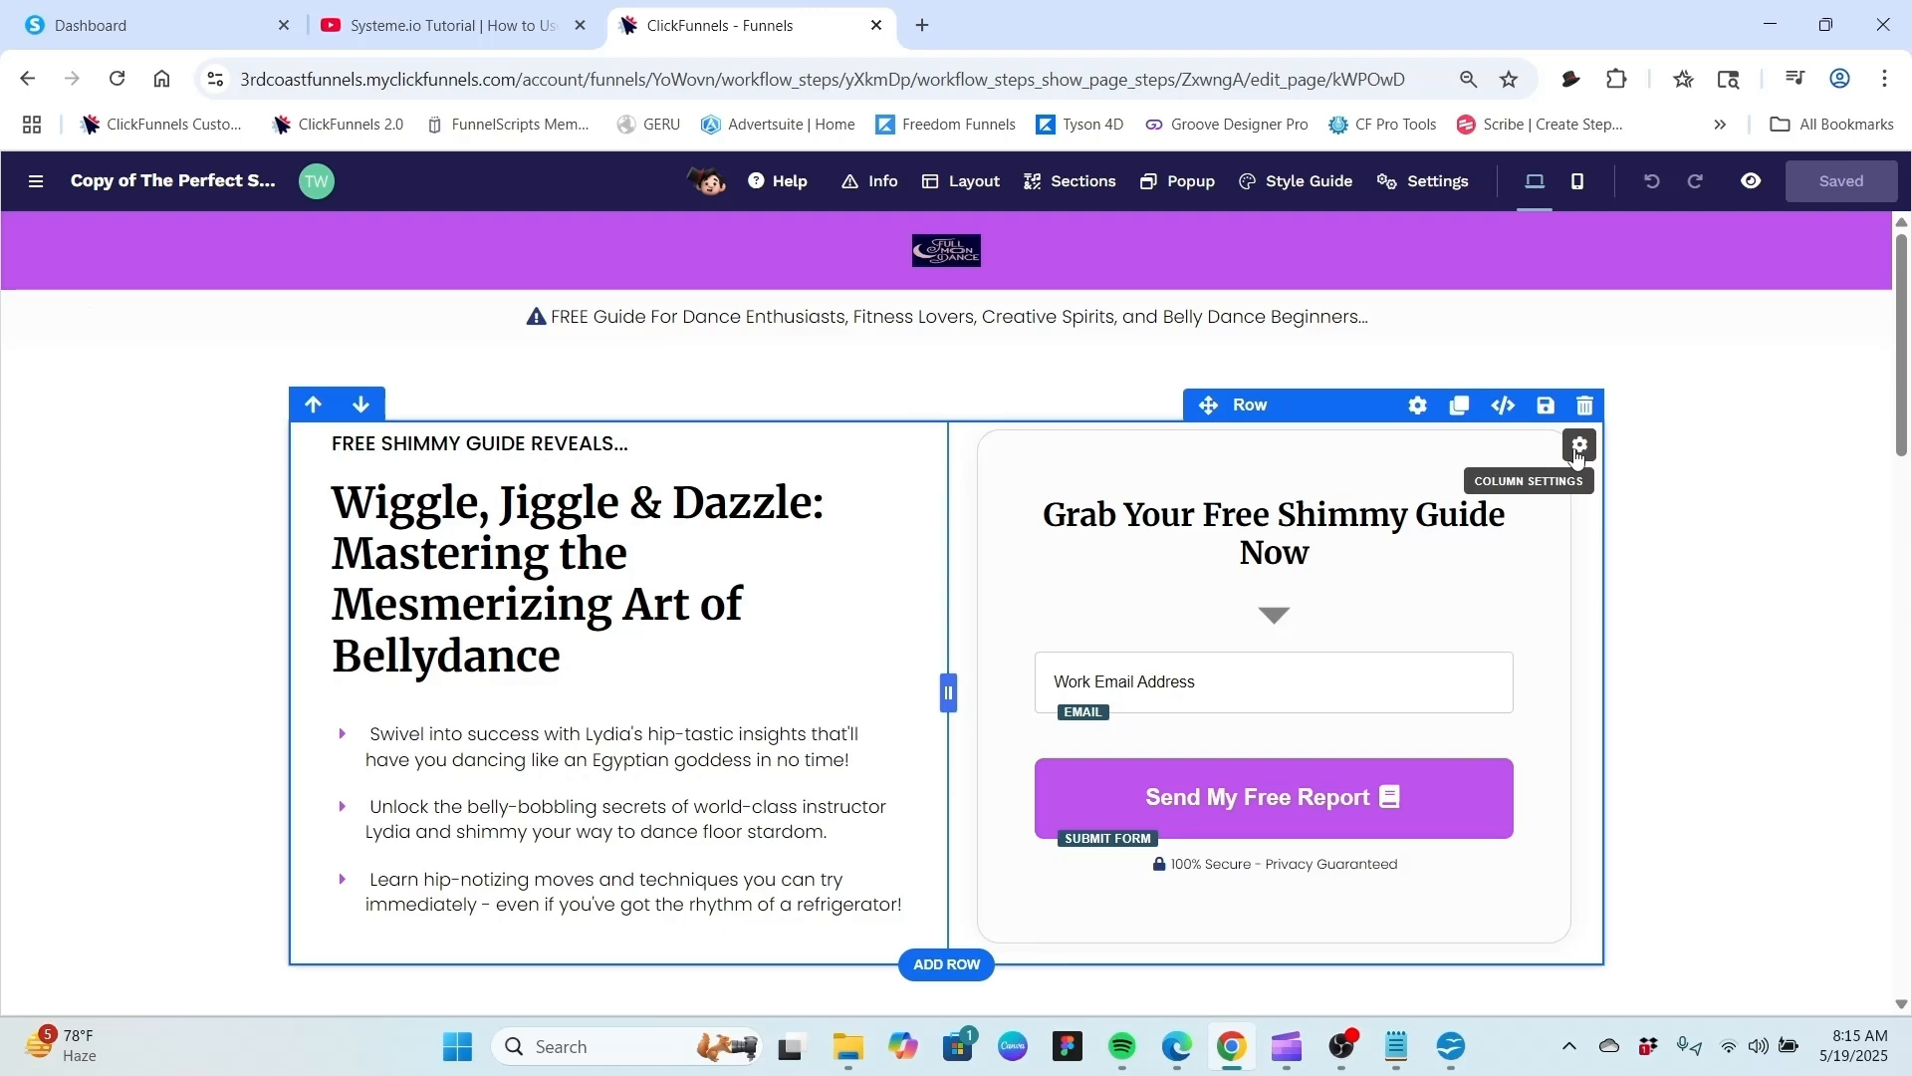
# Open the right column's settings, turn on its background and set the background colour to light grey ededed.
pyautogui.click(1576, 457)
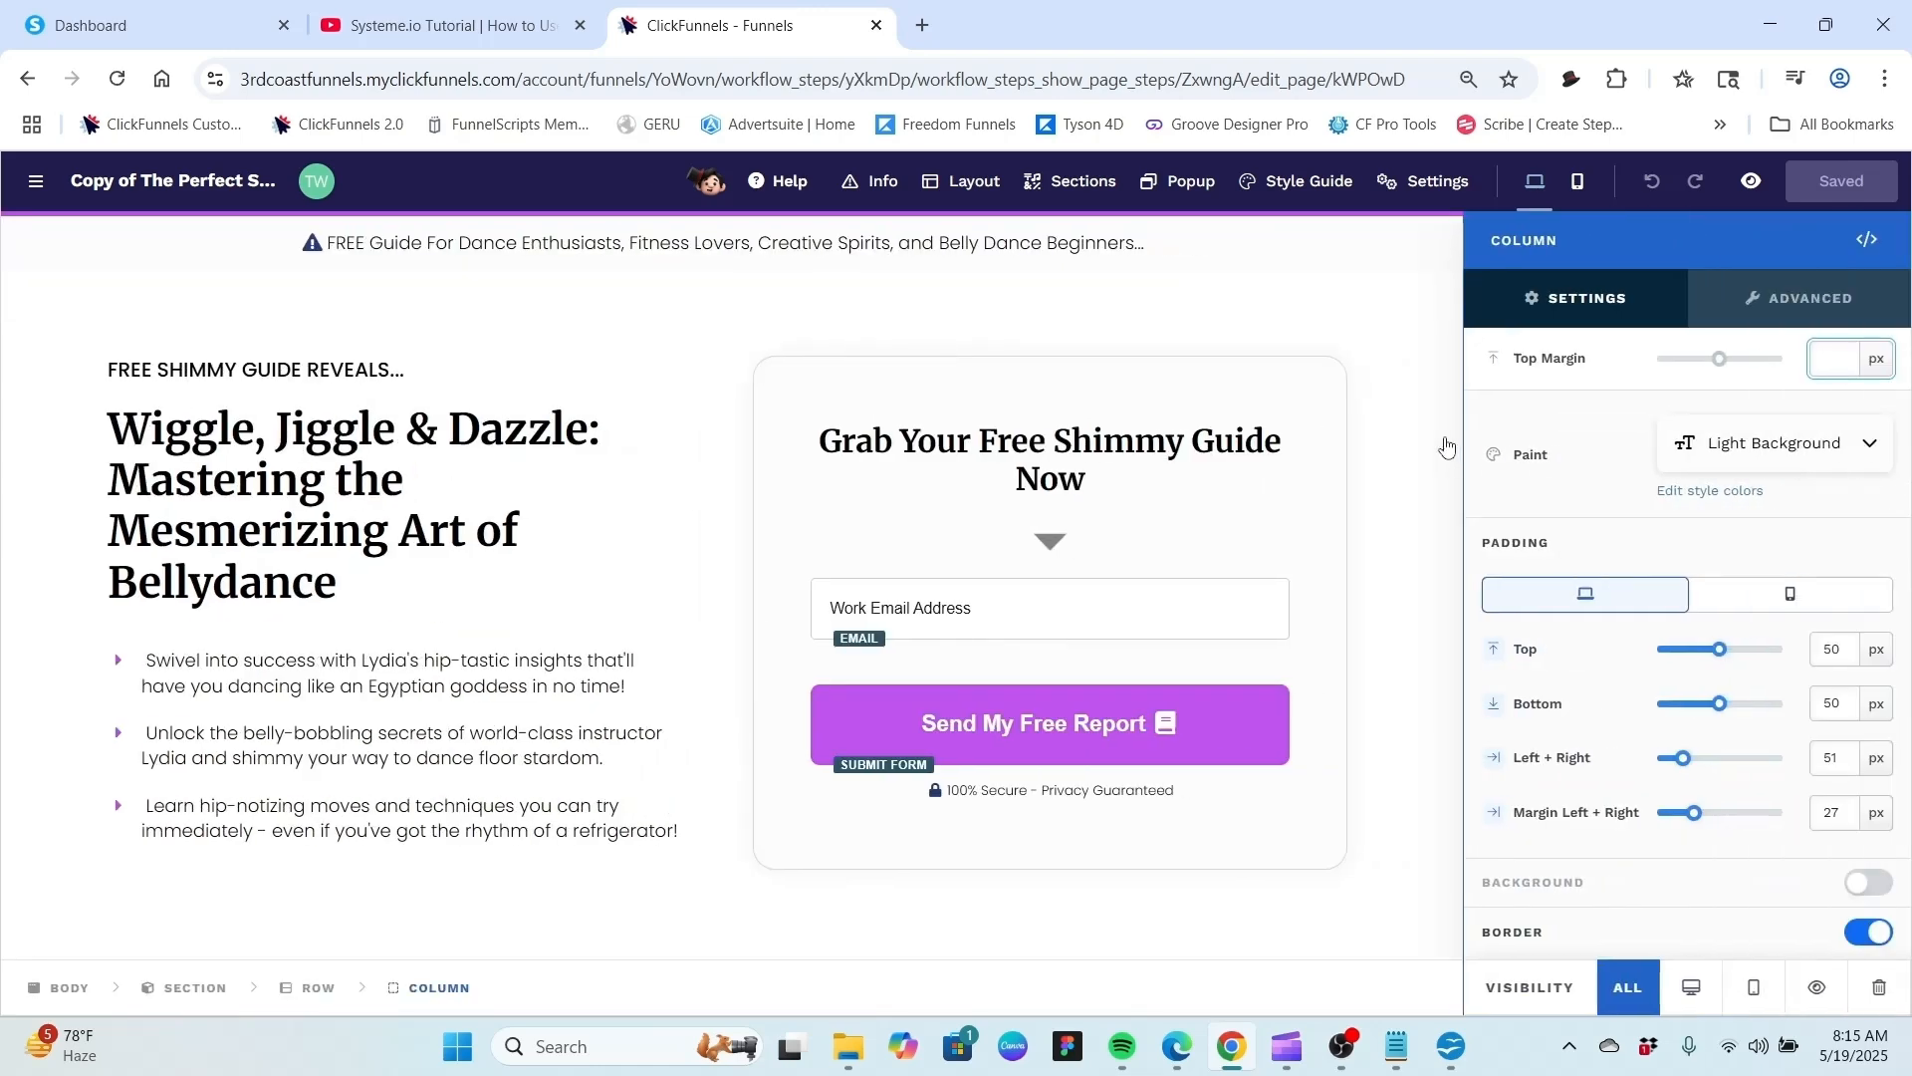
pyautogui.scroll(-7, 1445, 443)
pyautogui.scroll(8, 1445, 443)
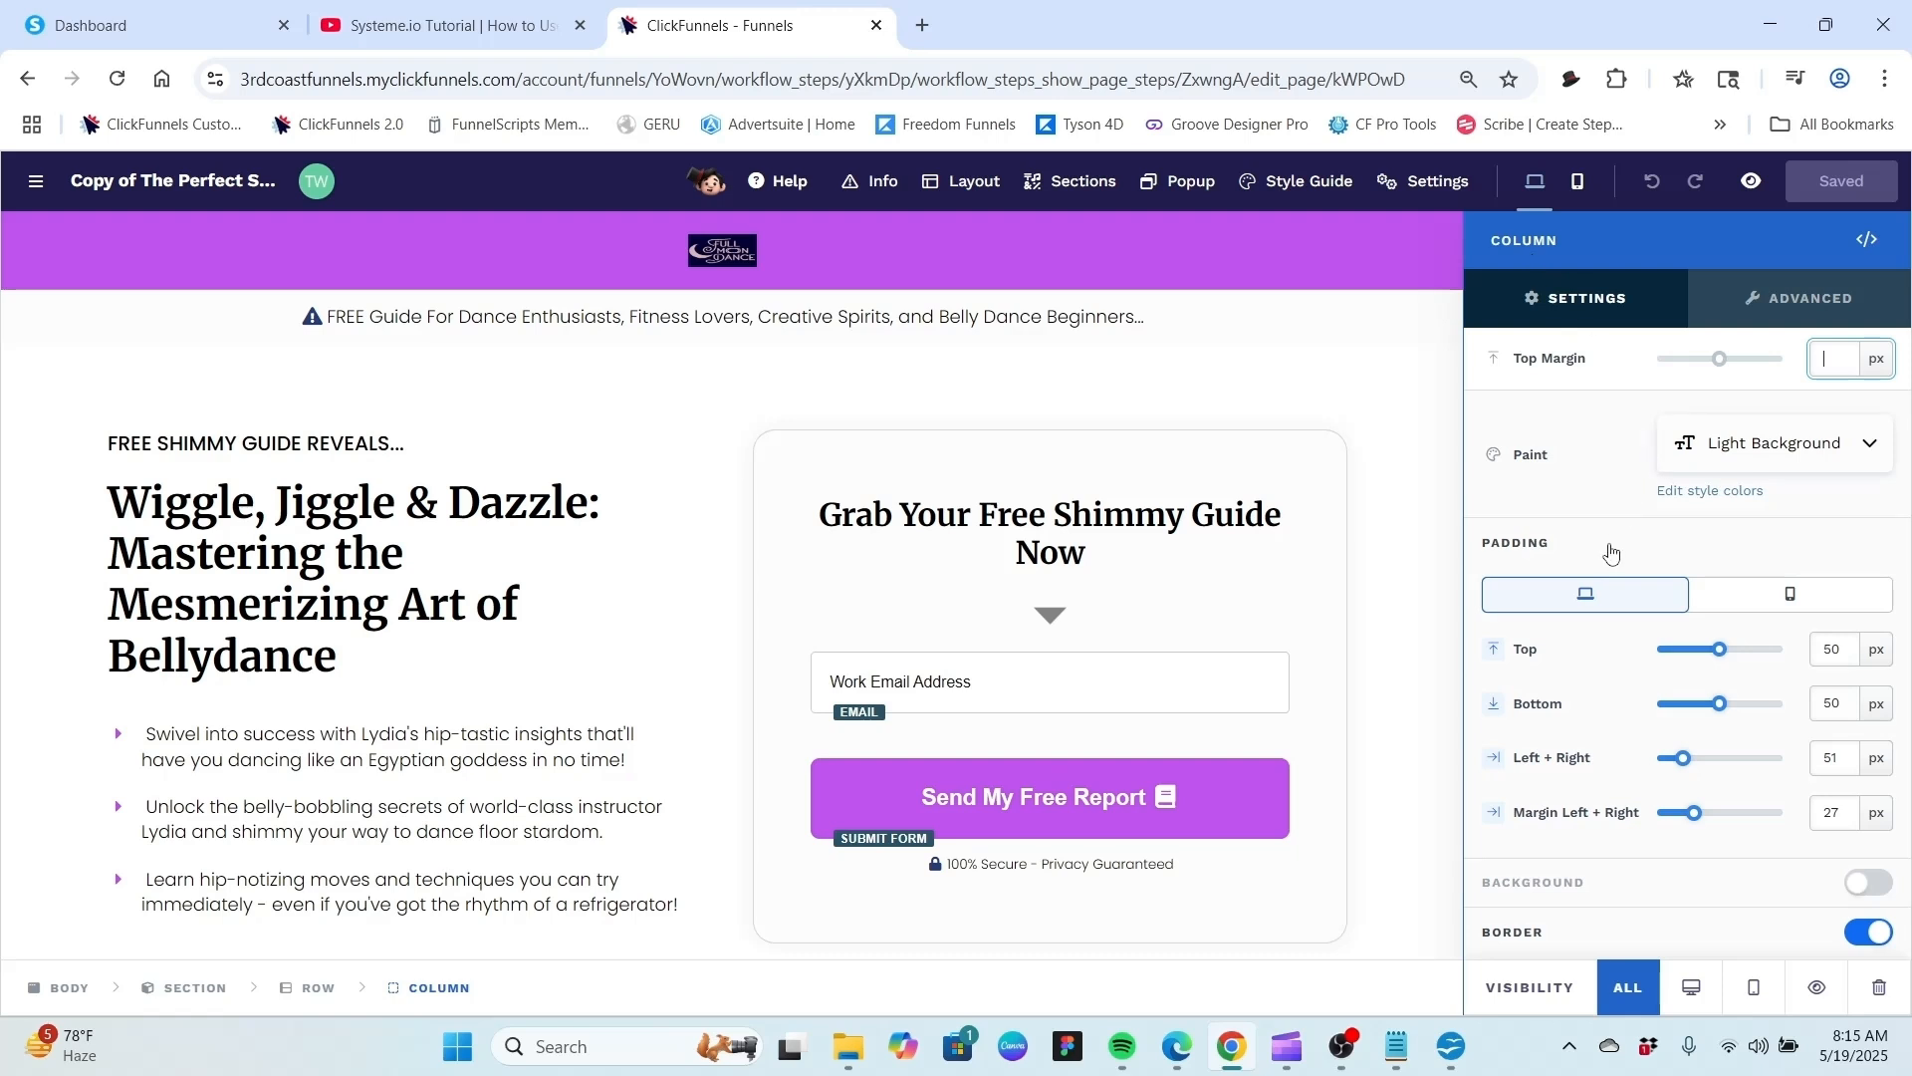
pyautogui.scroll(-4, 1610, 551)
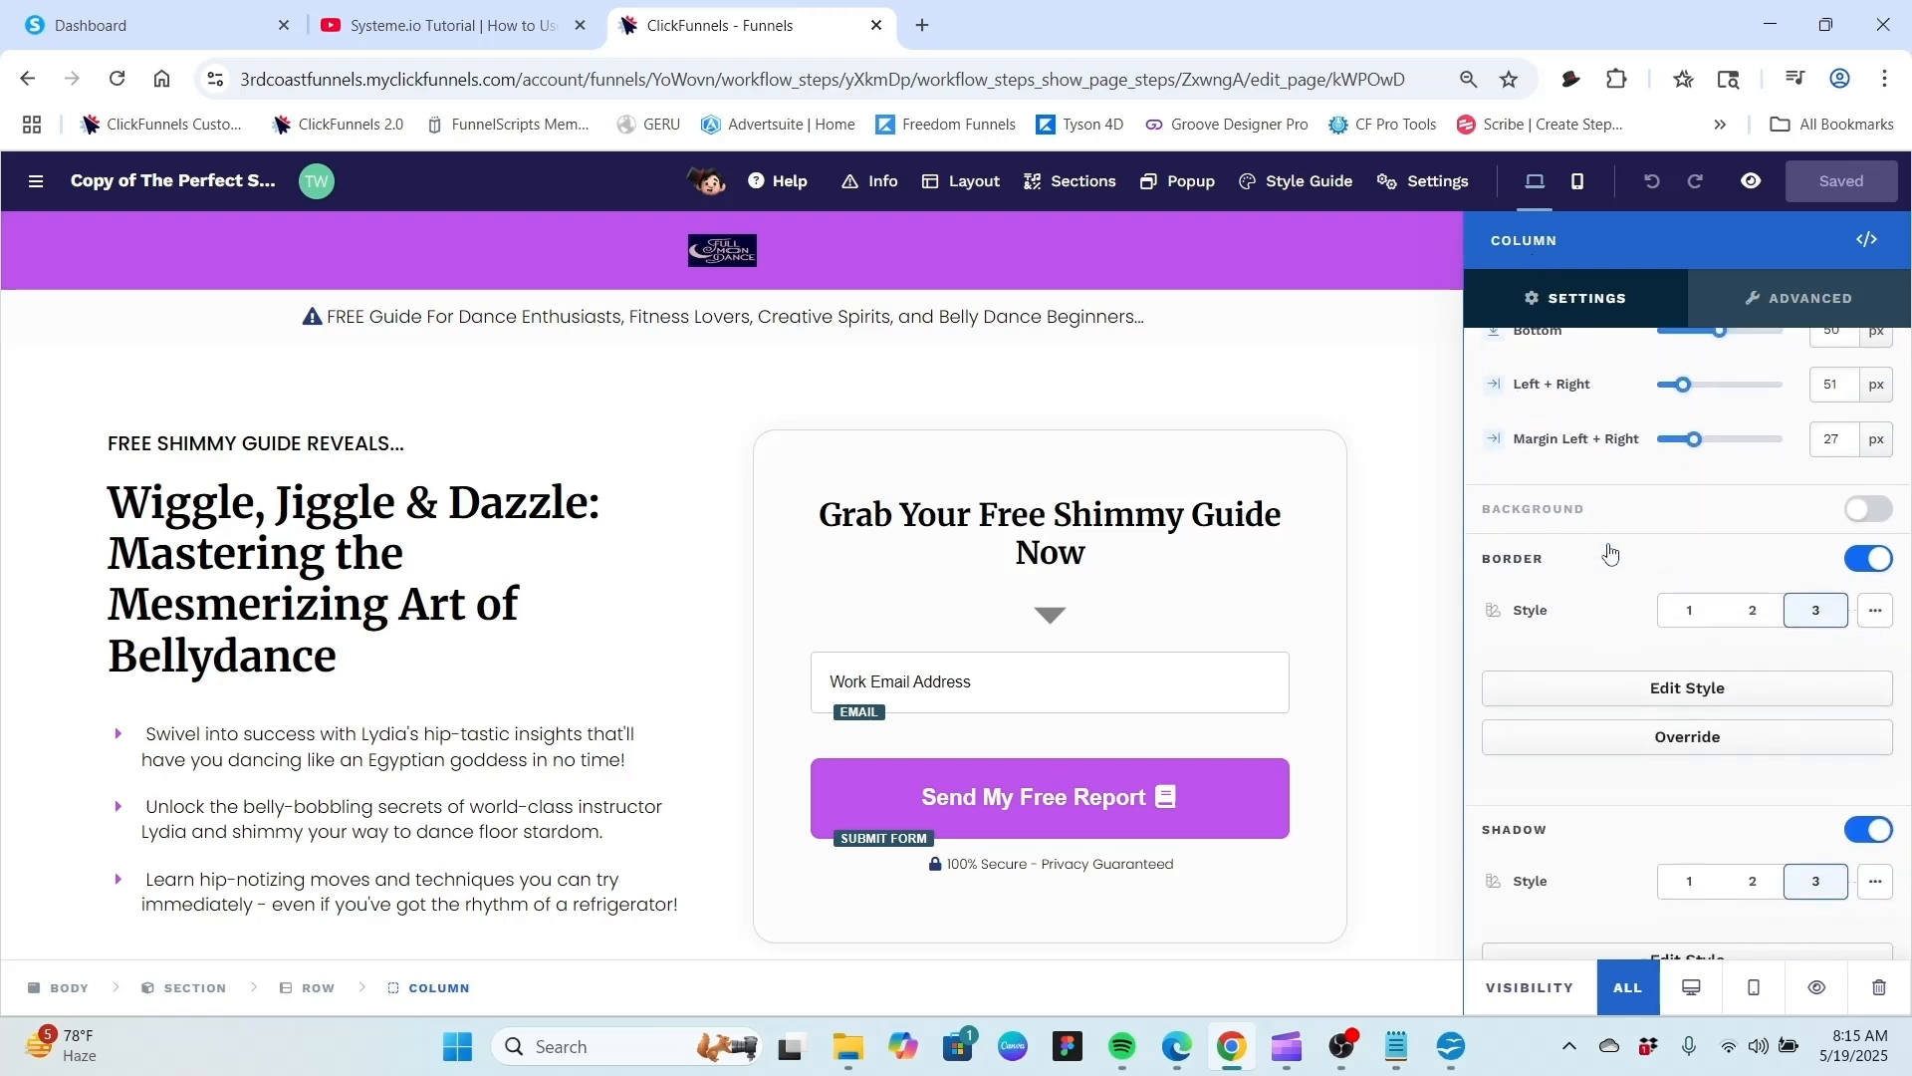
pyautogui.click(1874, 511)
pyautogui.scroll(-3, 1644, 504)
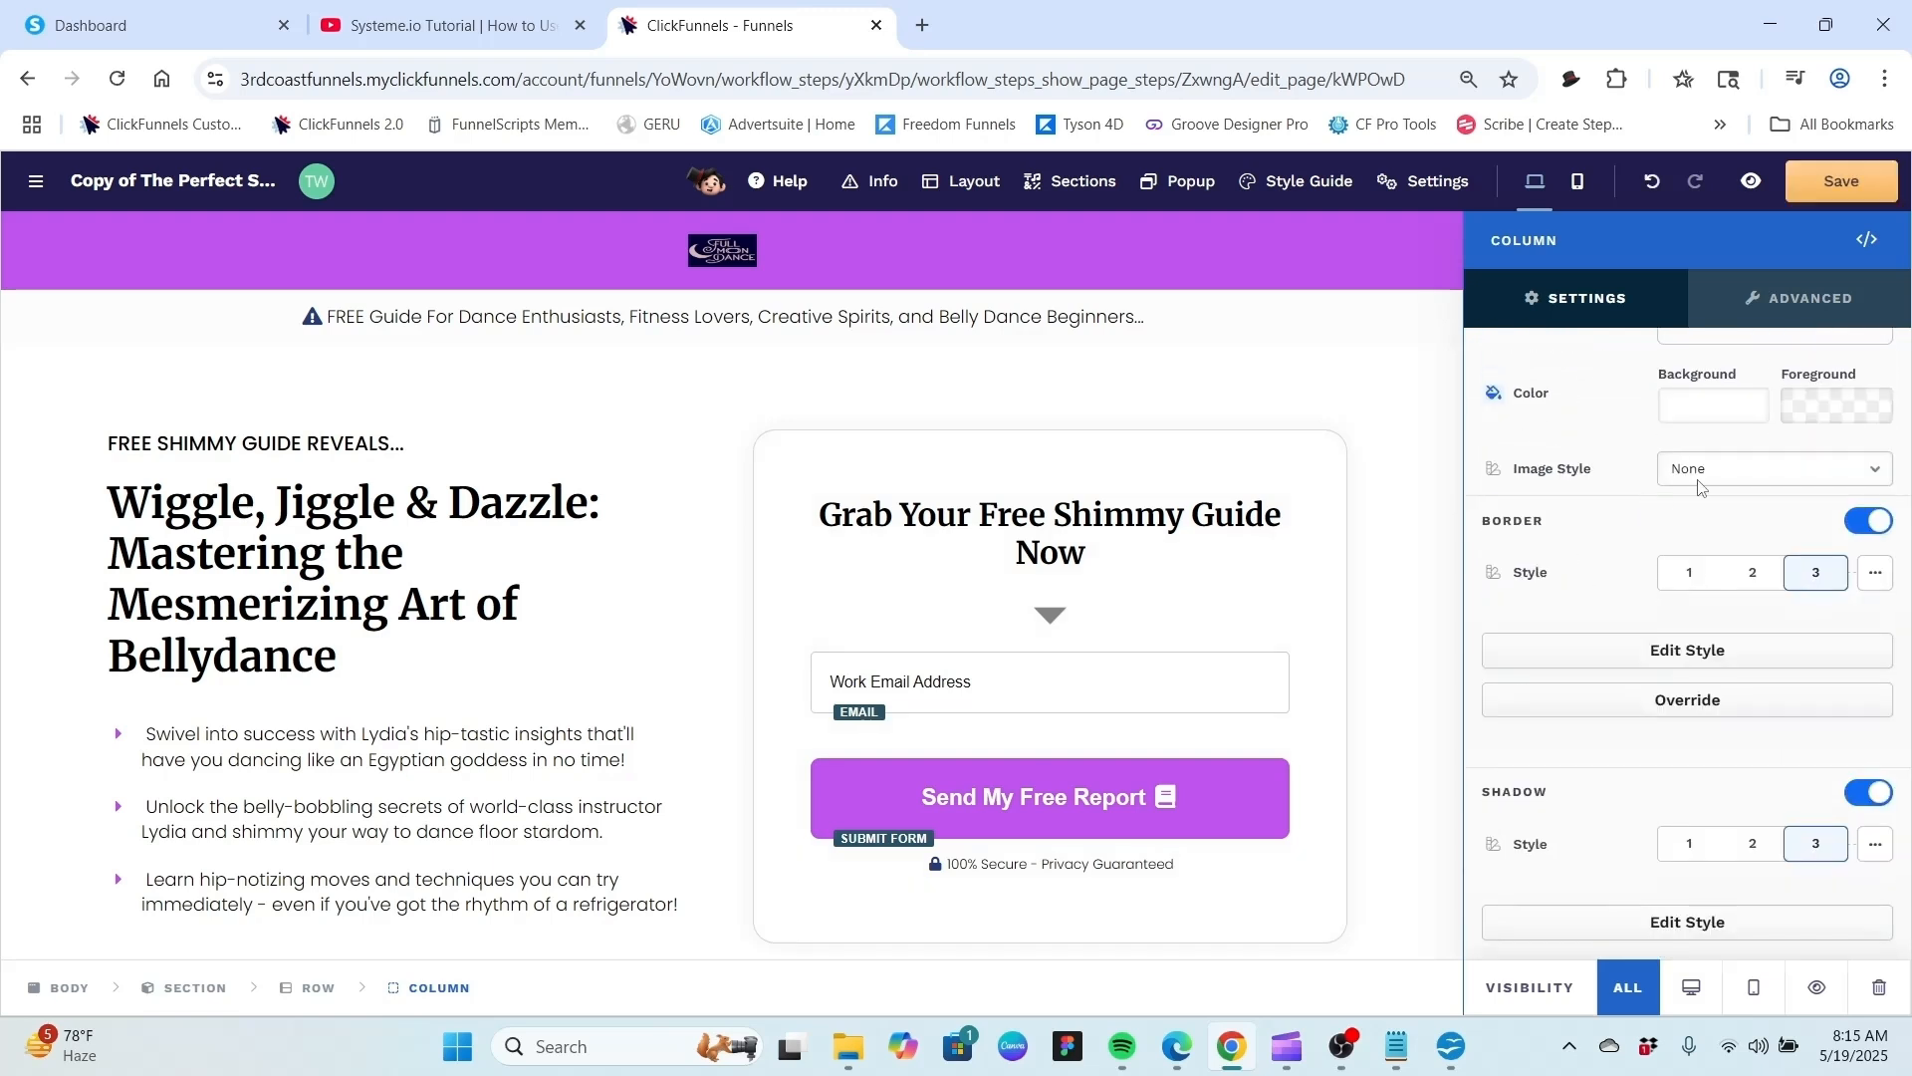
pyautogui.scroll(1, 1573, 484)
pyautogui.click(1702, 536)
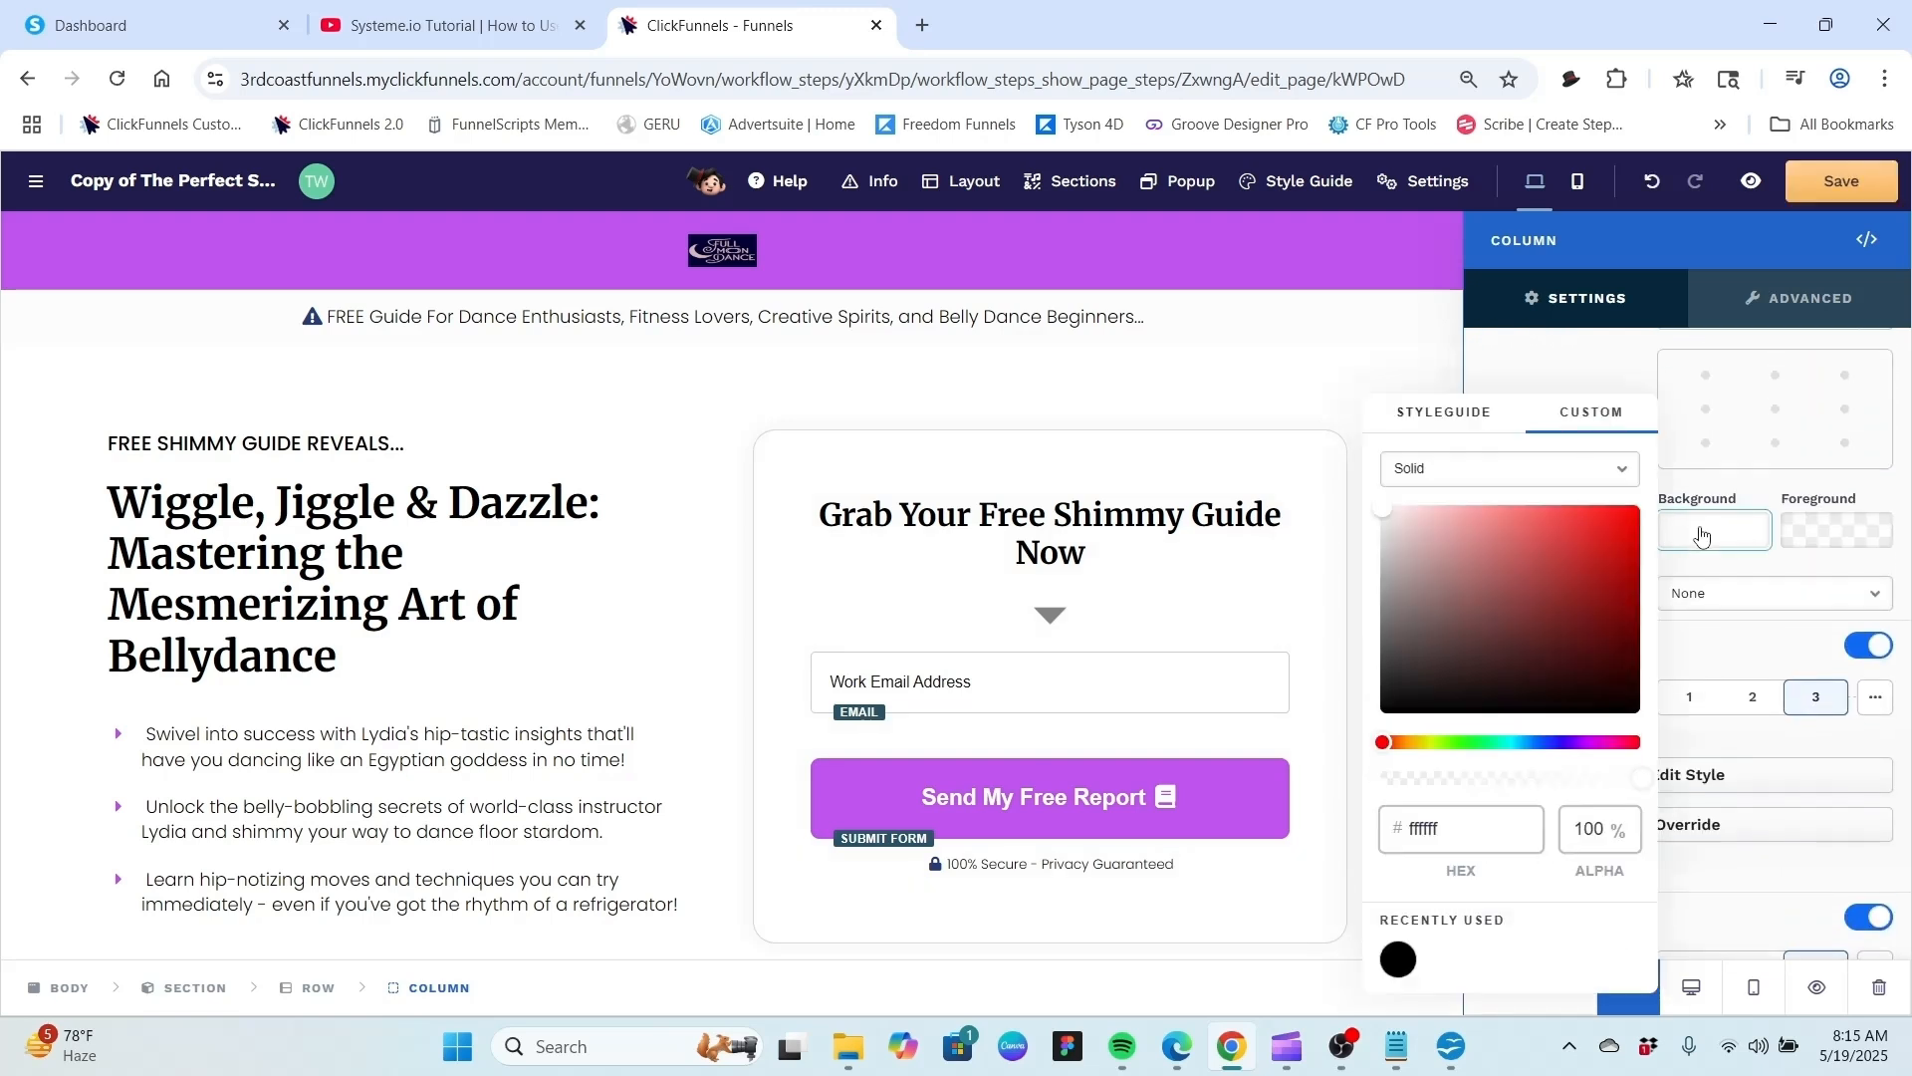
pyautogui.moveTo(1382, 537); pyautogui.dragTo(1374, 517)
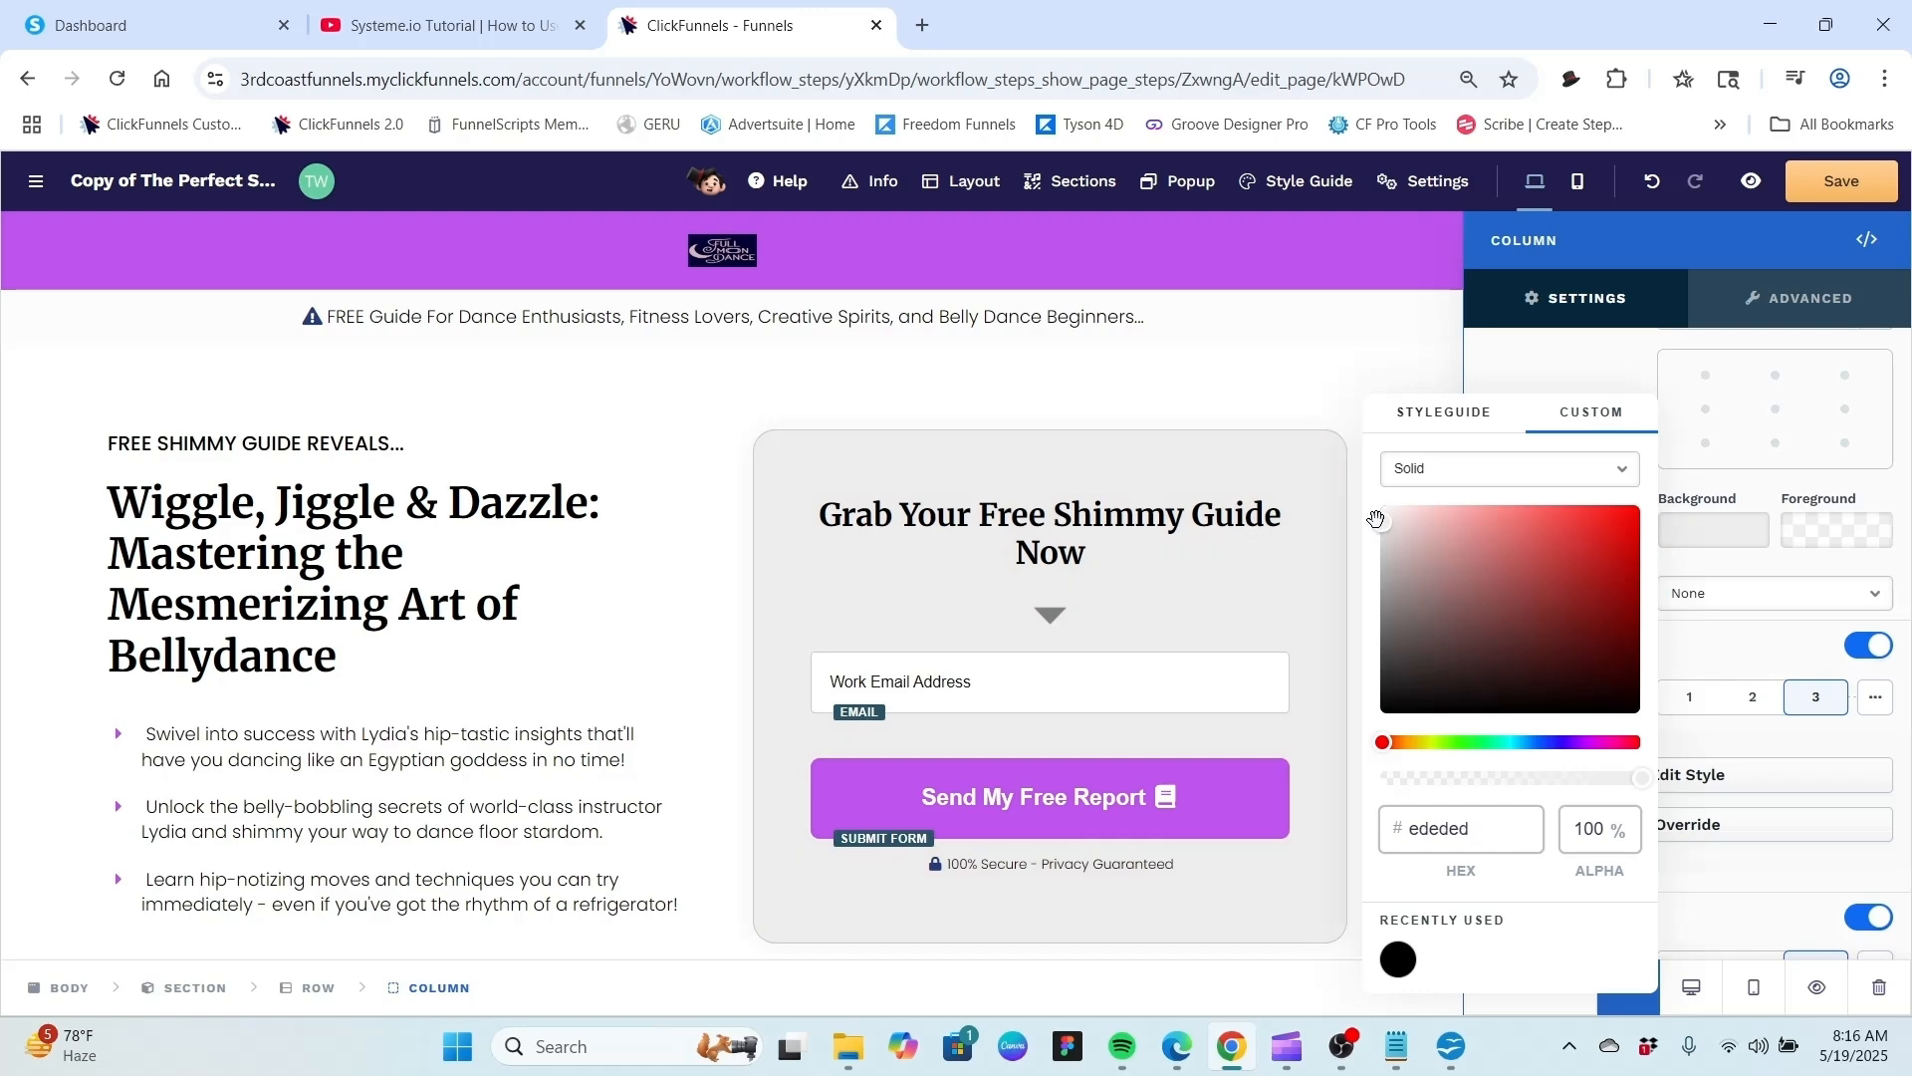
pyautogui.click(1394, 388)
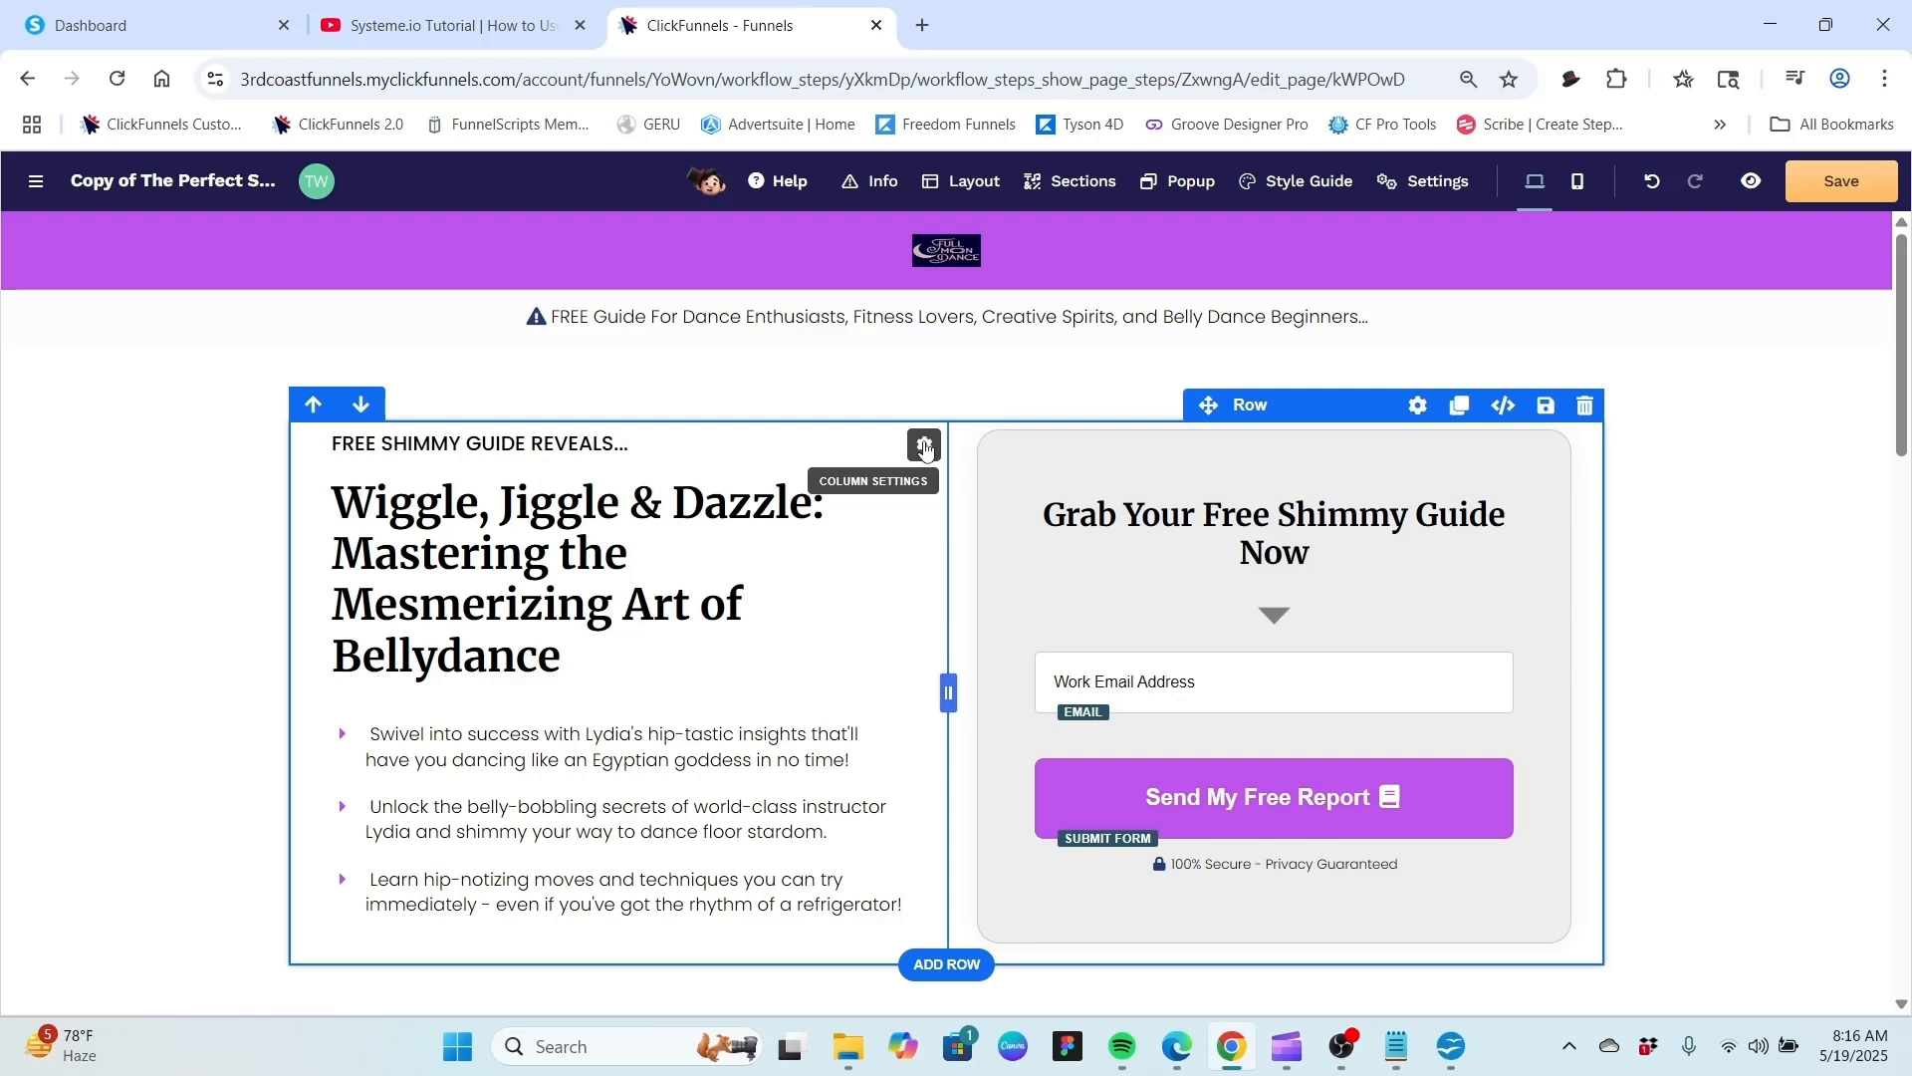
# Switch to the systeme.io tab and open the Test 1 funnel's Test Page 1 in the page editor.
pyautogui.hotkey('ctrl', '1')
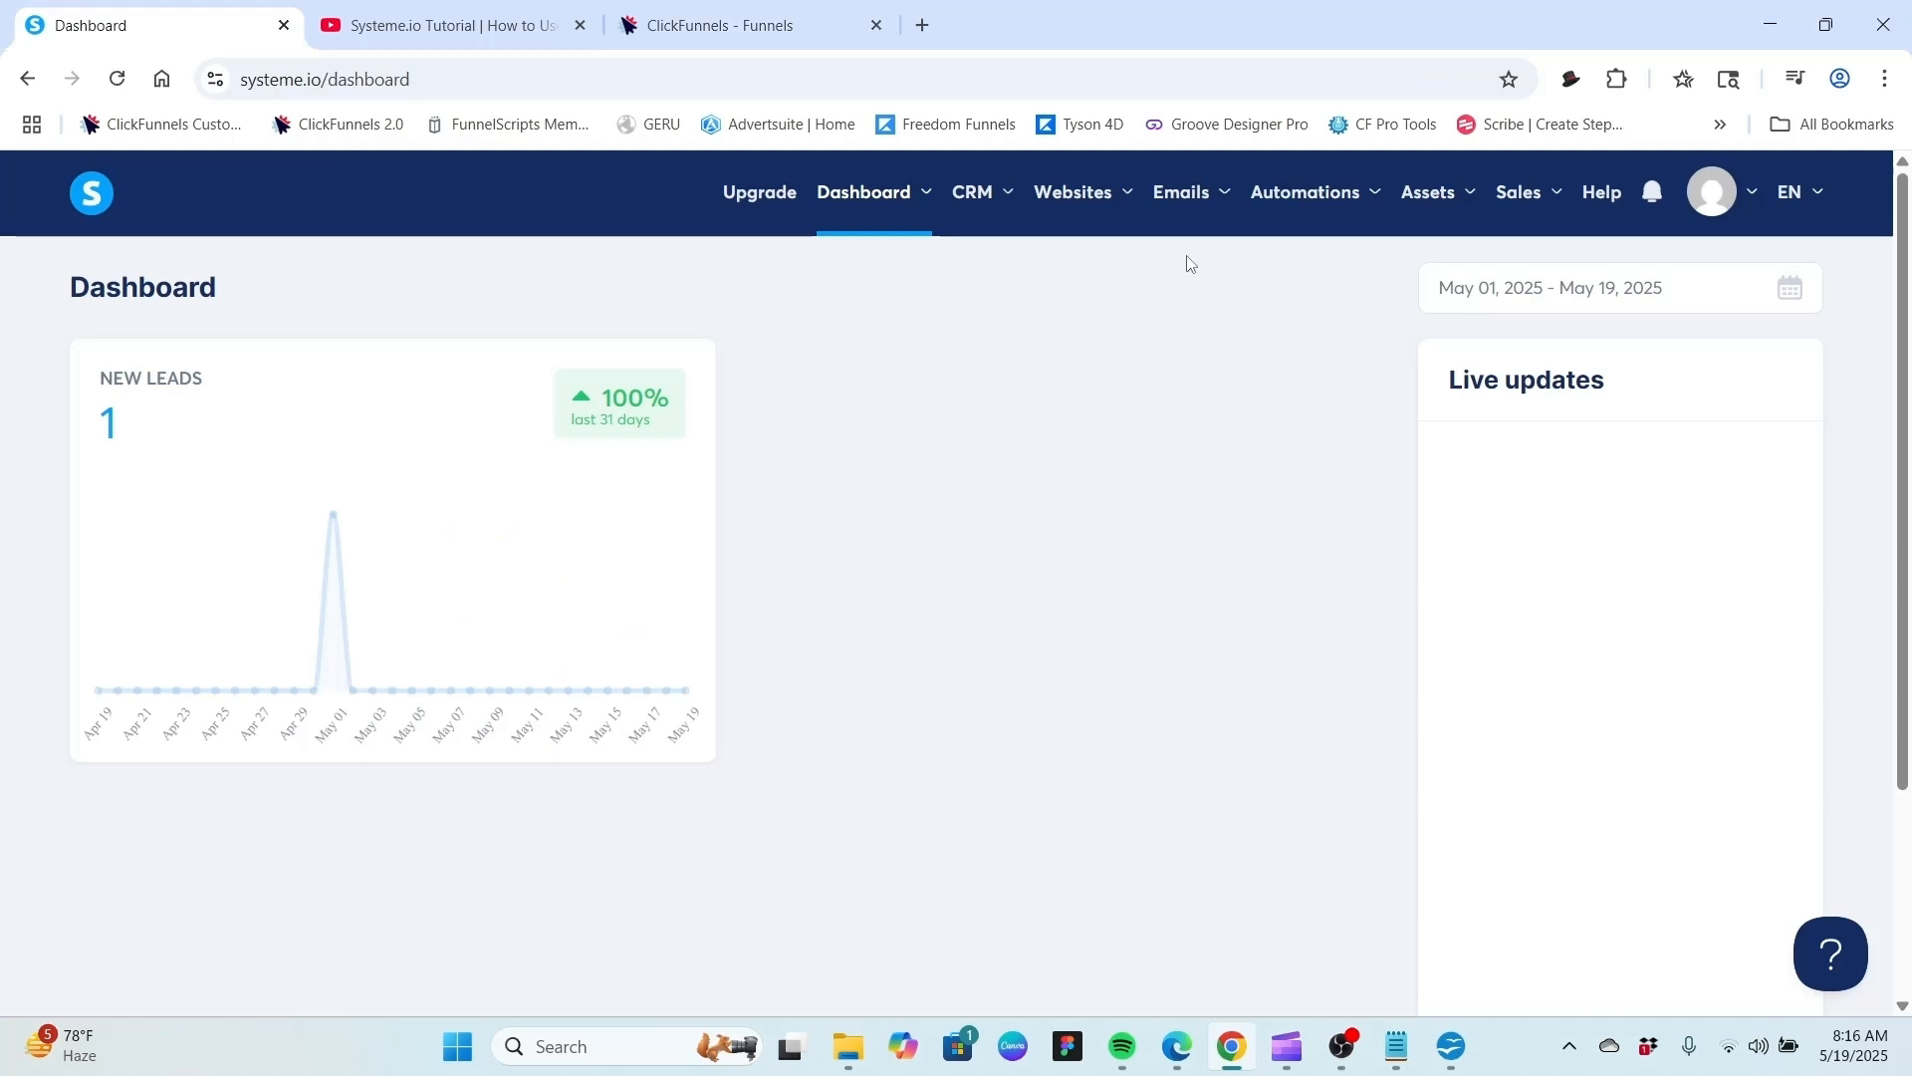
pyautogui.moveTo(1108, 192)
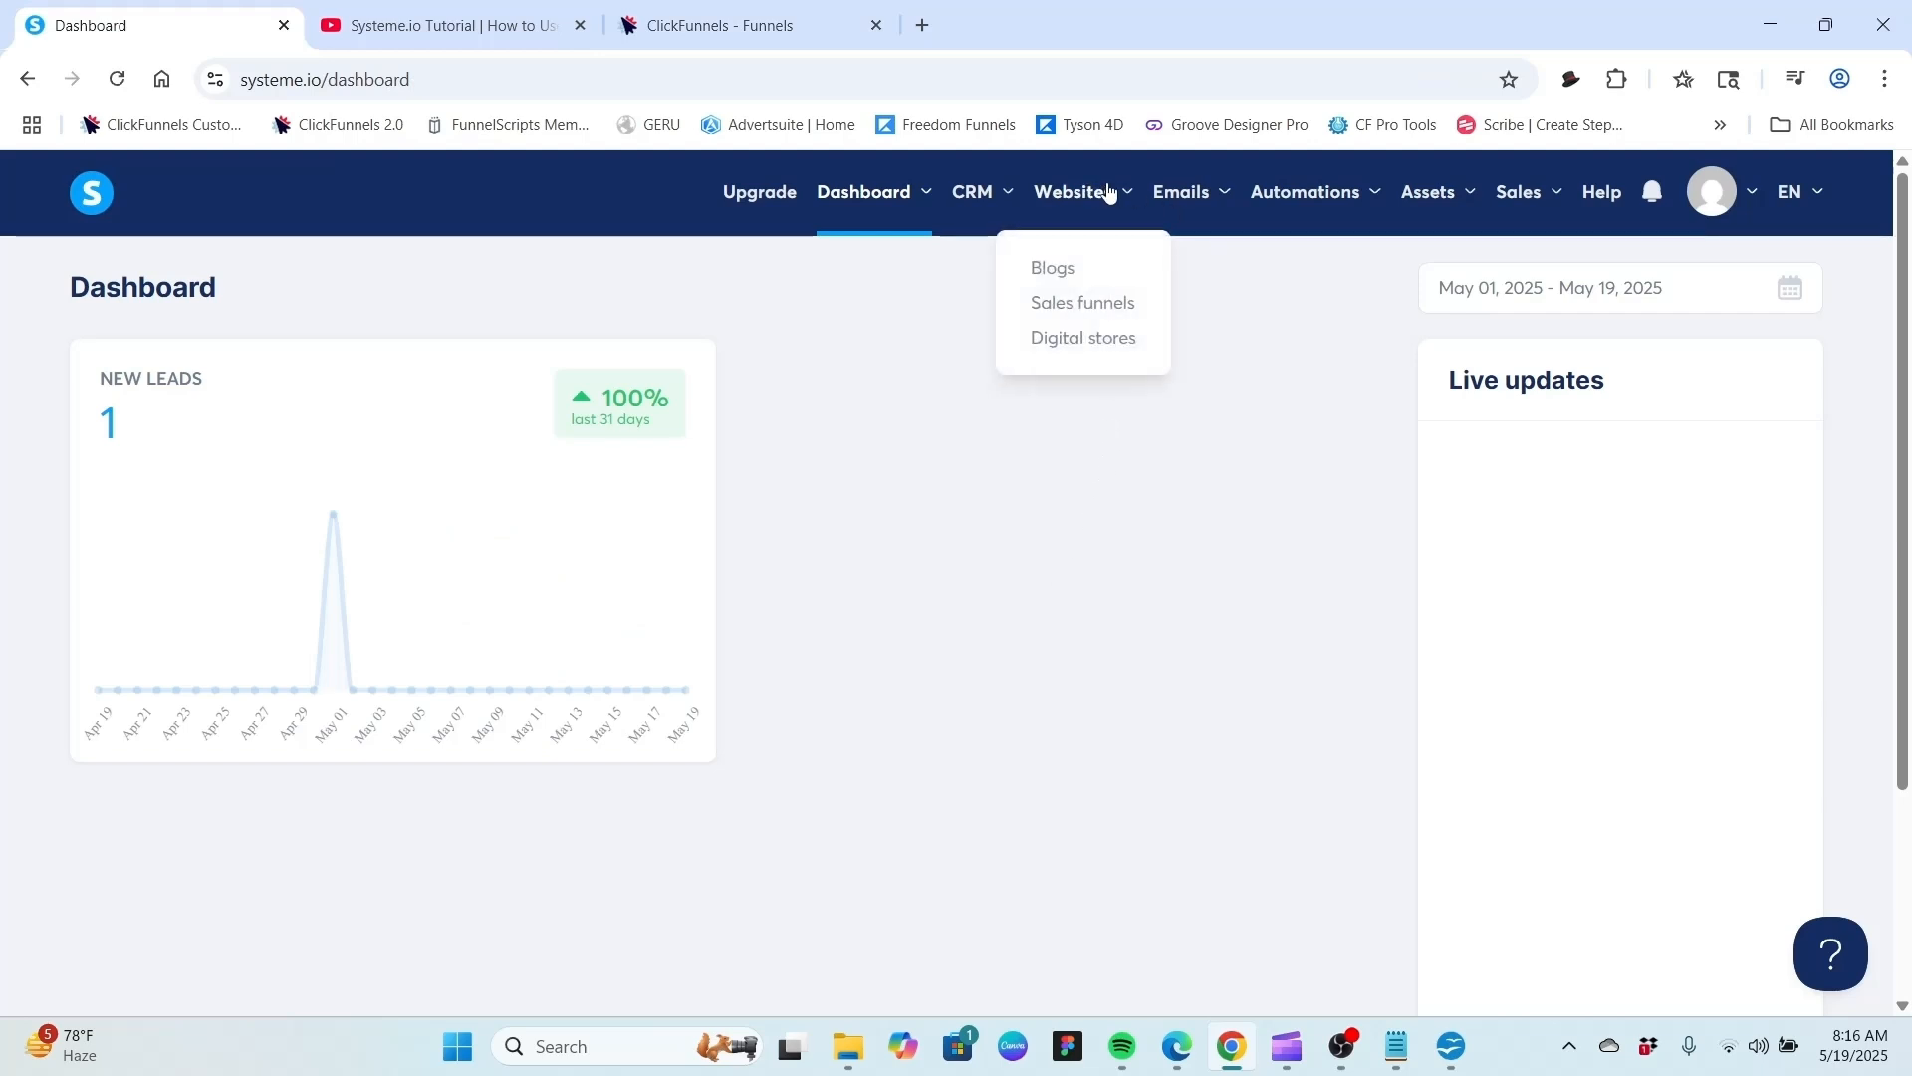
pyautogui.click(1115, 302)
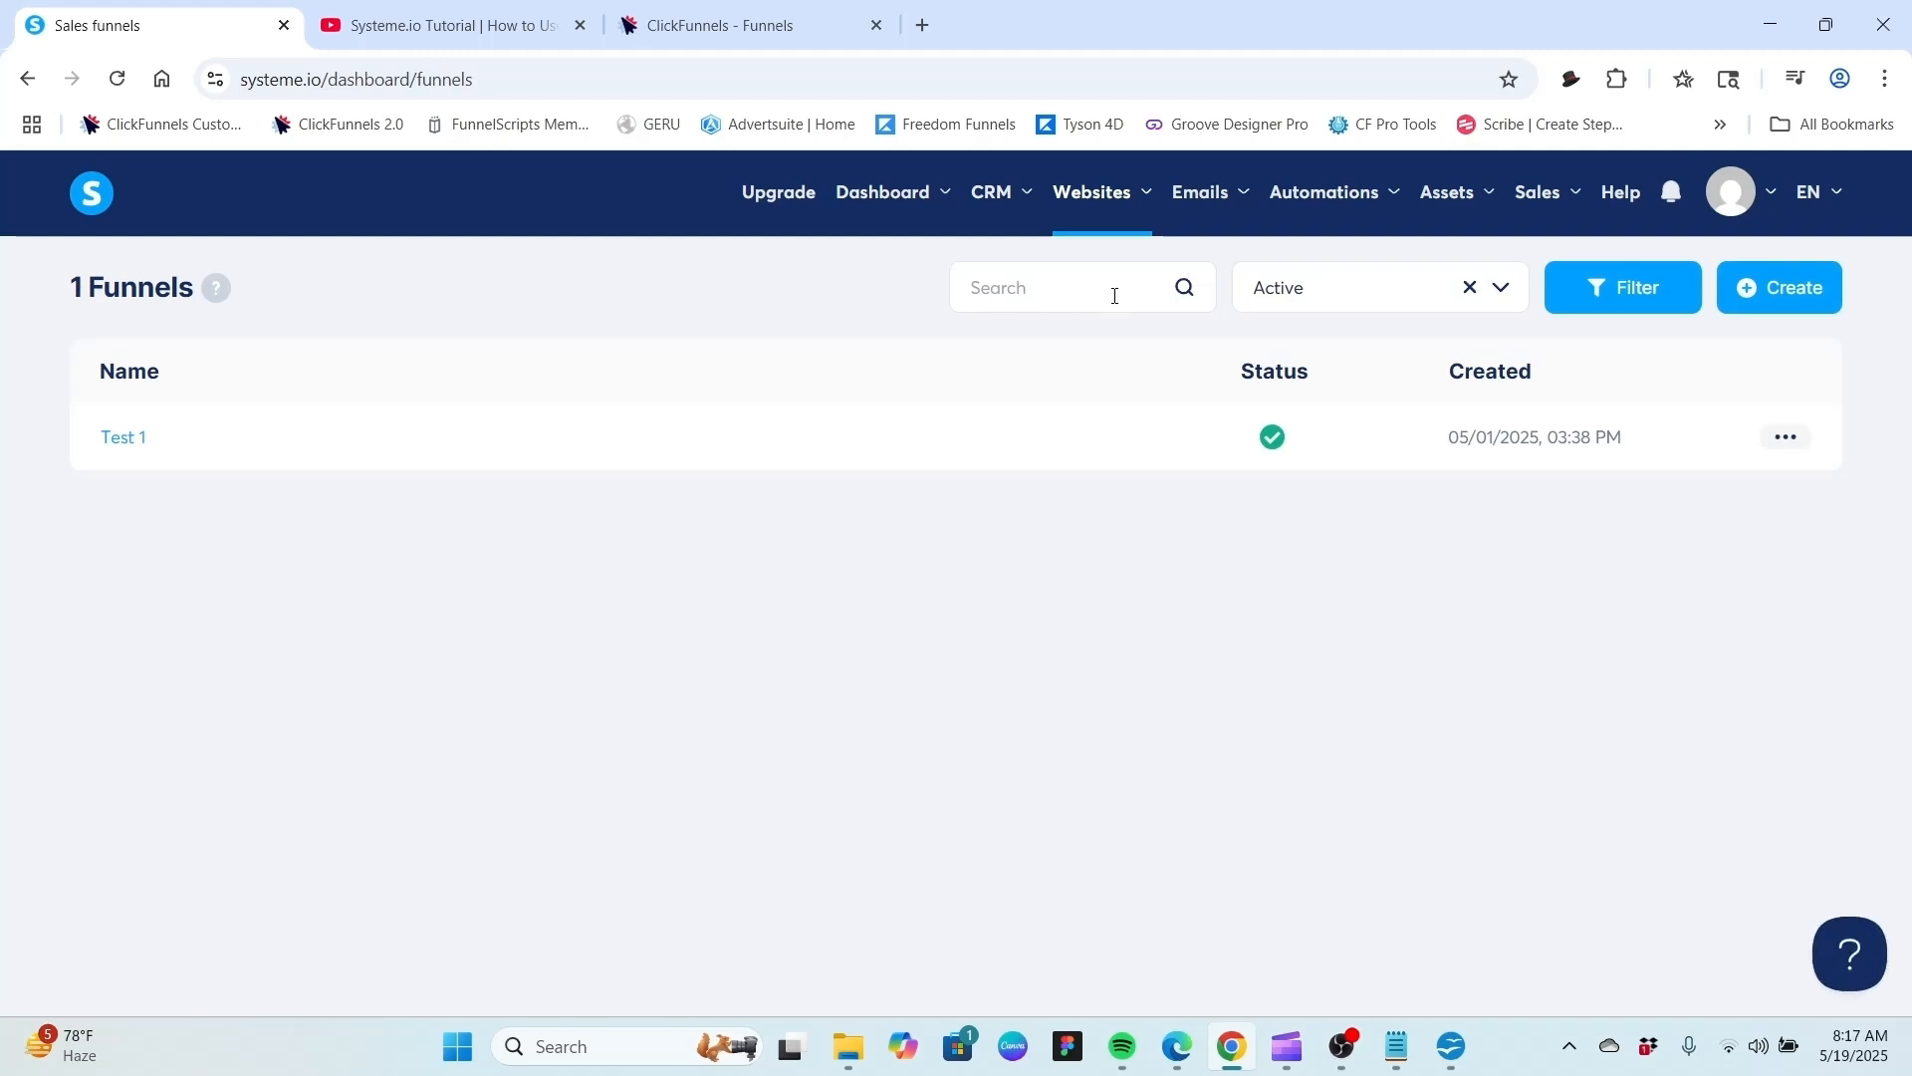
pyautogui.click(130, 447)
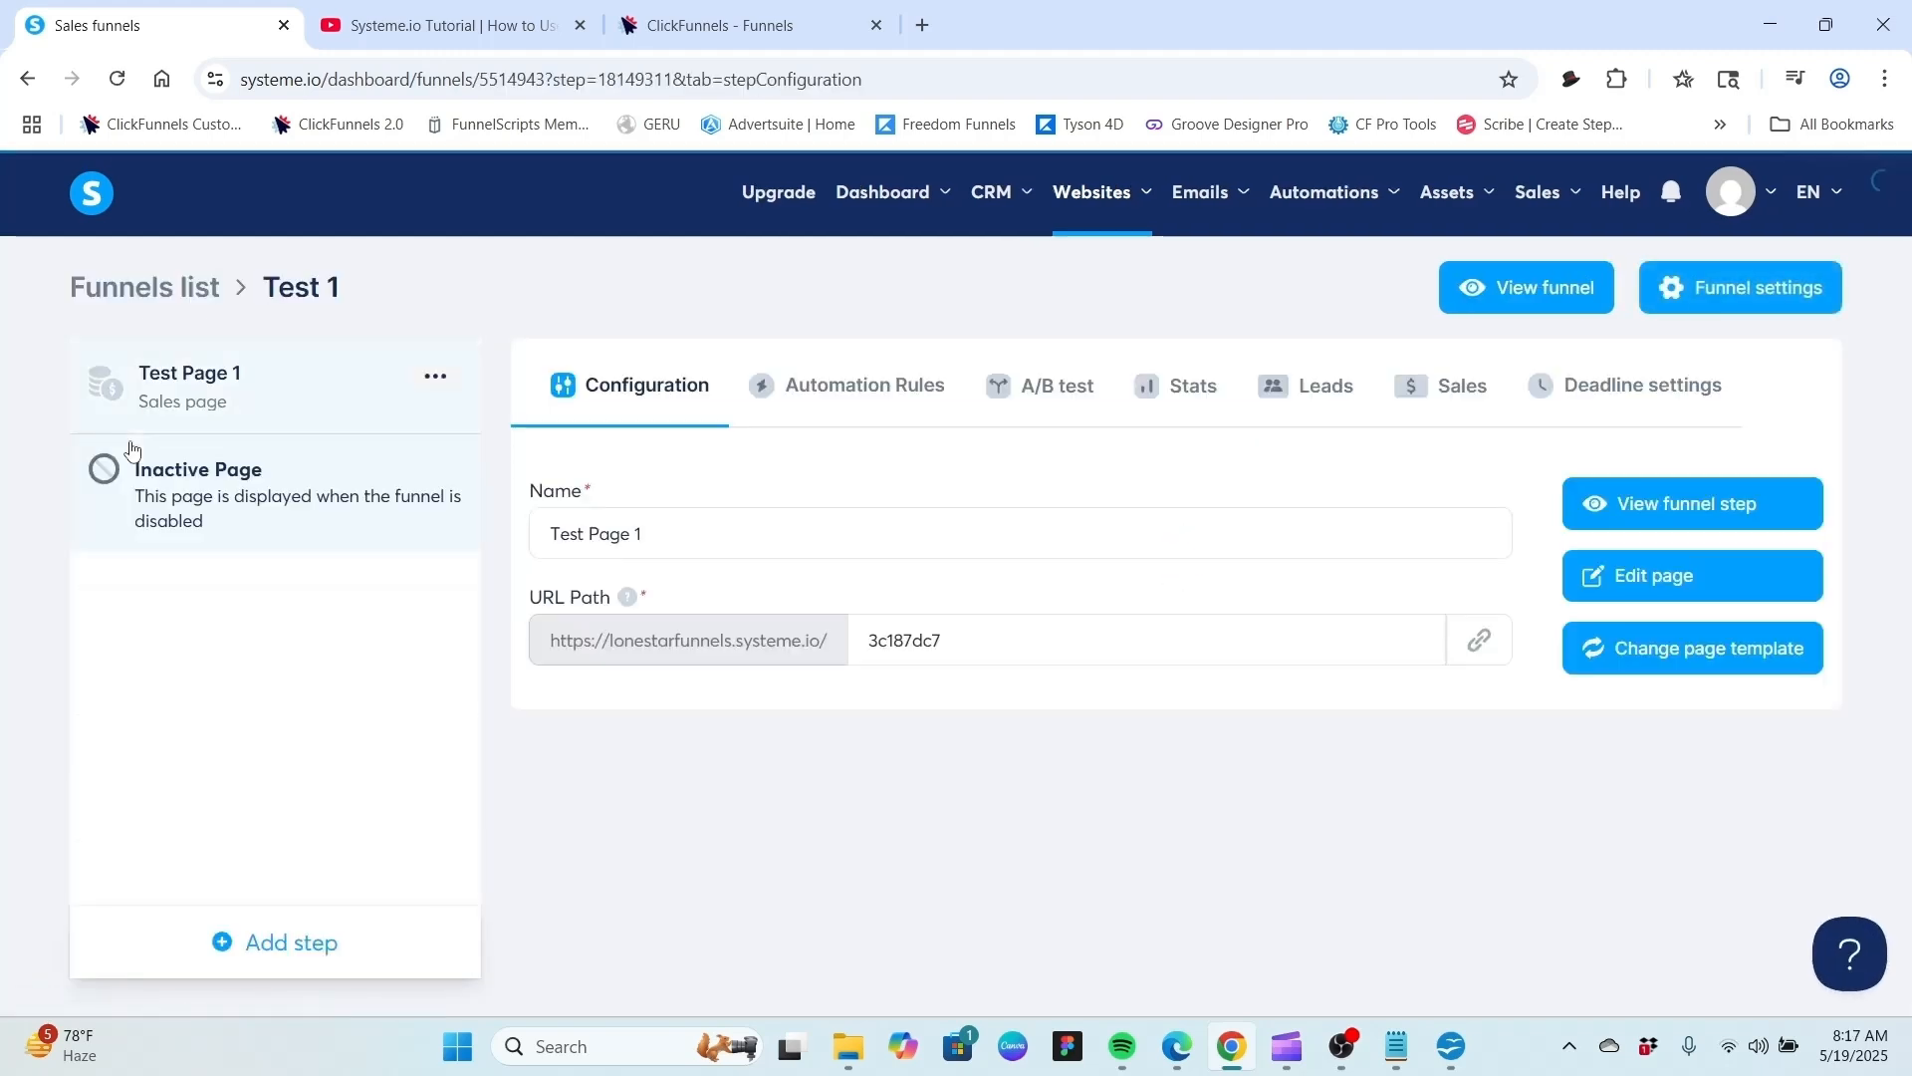
pyautogui.click(1685, 581)
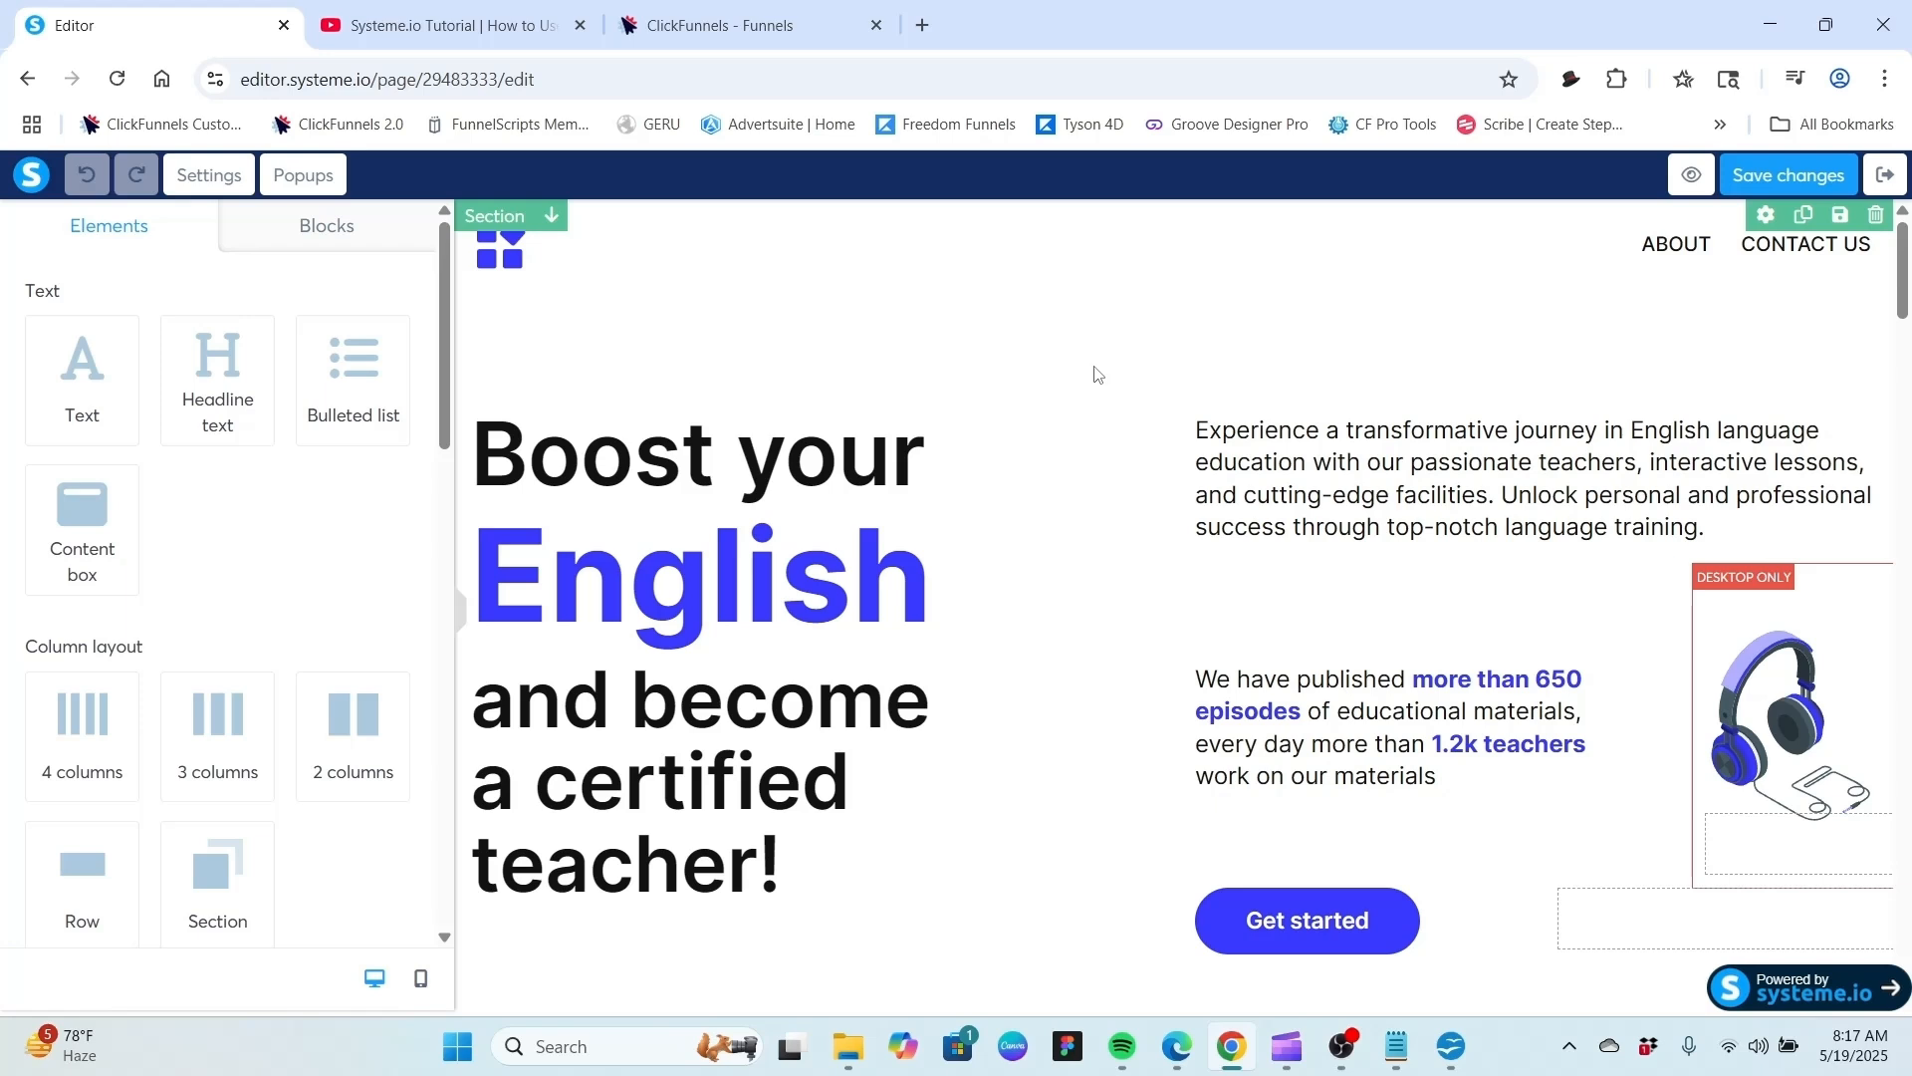
# Select the hero section and scroll through the page to inspect its rows.
pyautogui.click(1087, 386)
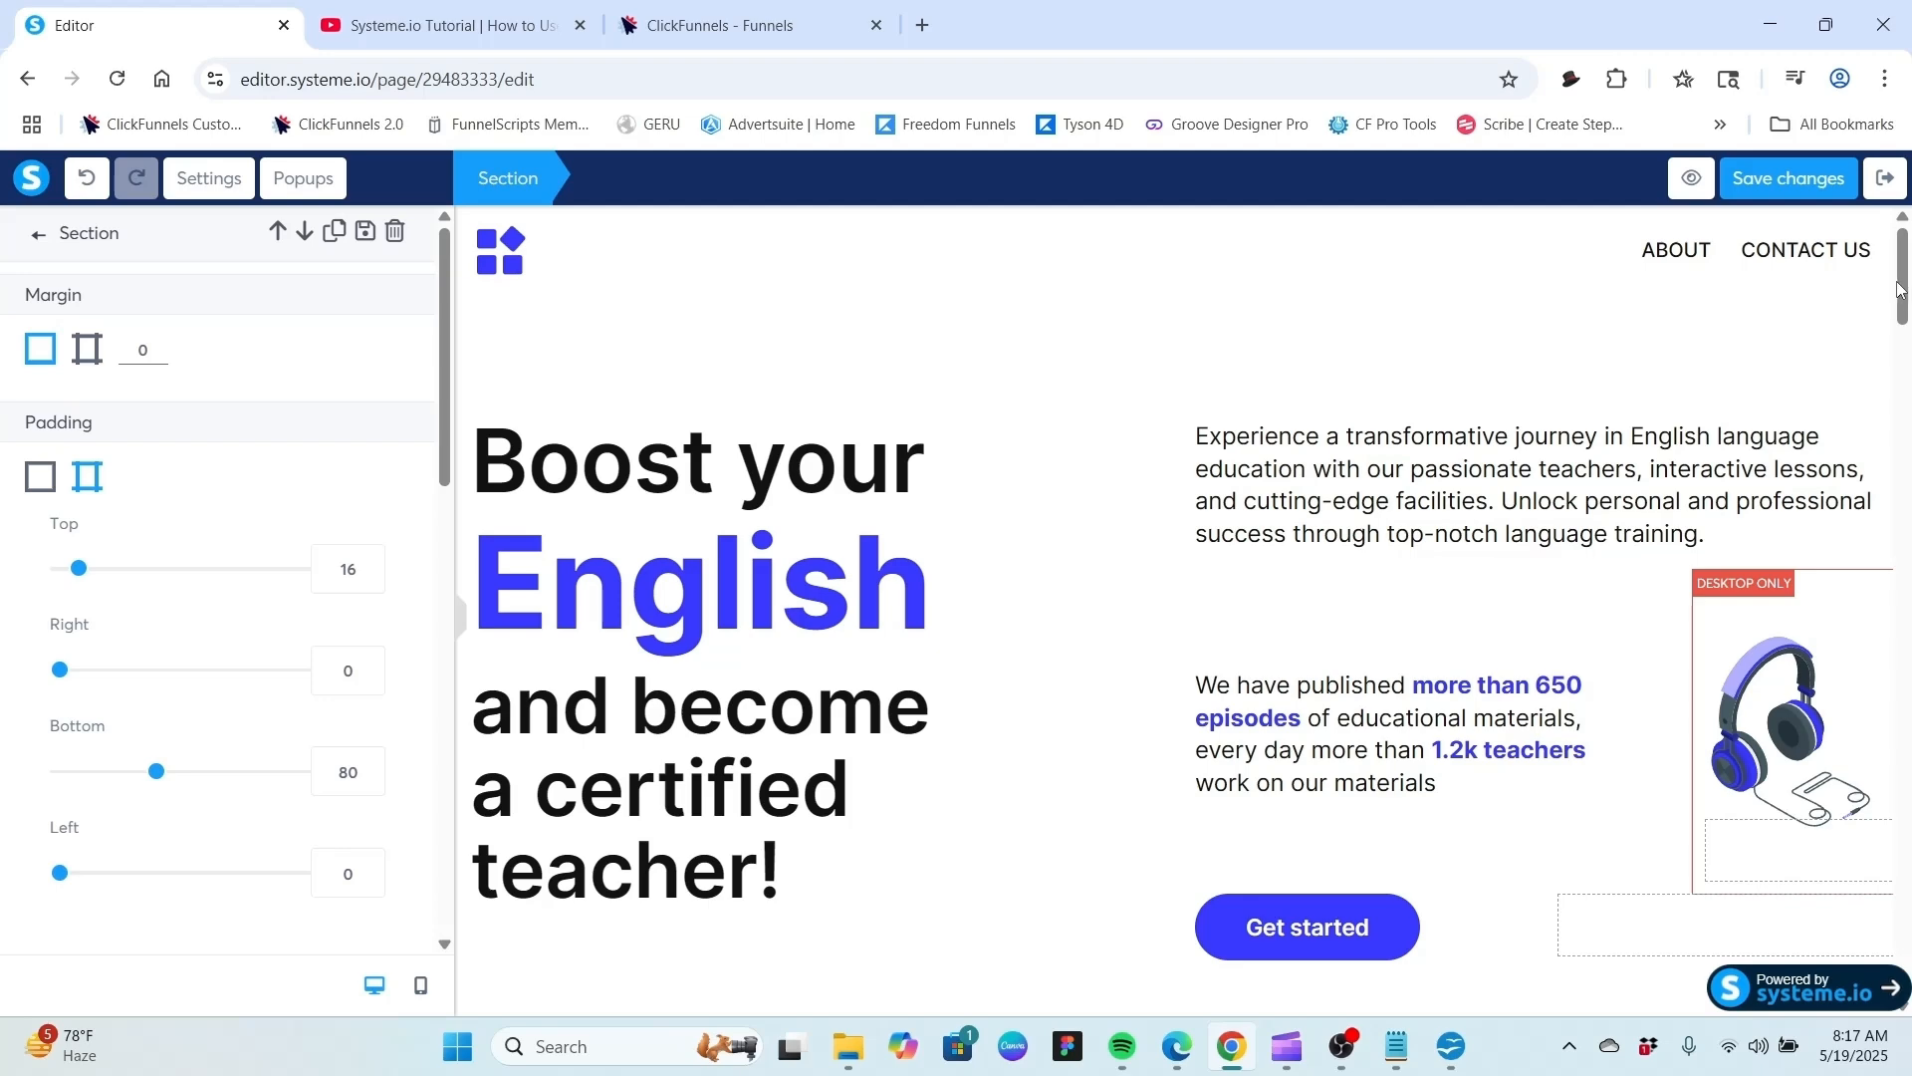
pyautogui.moveTo(1897, 289); pyautogui.dragTo(1897, 332)
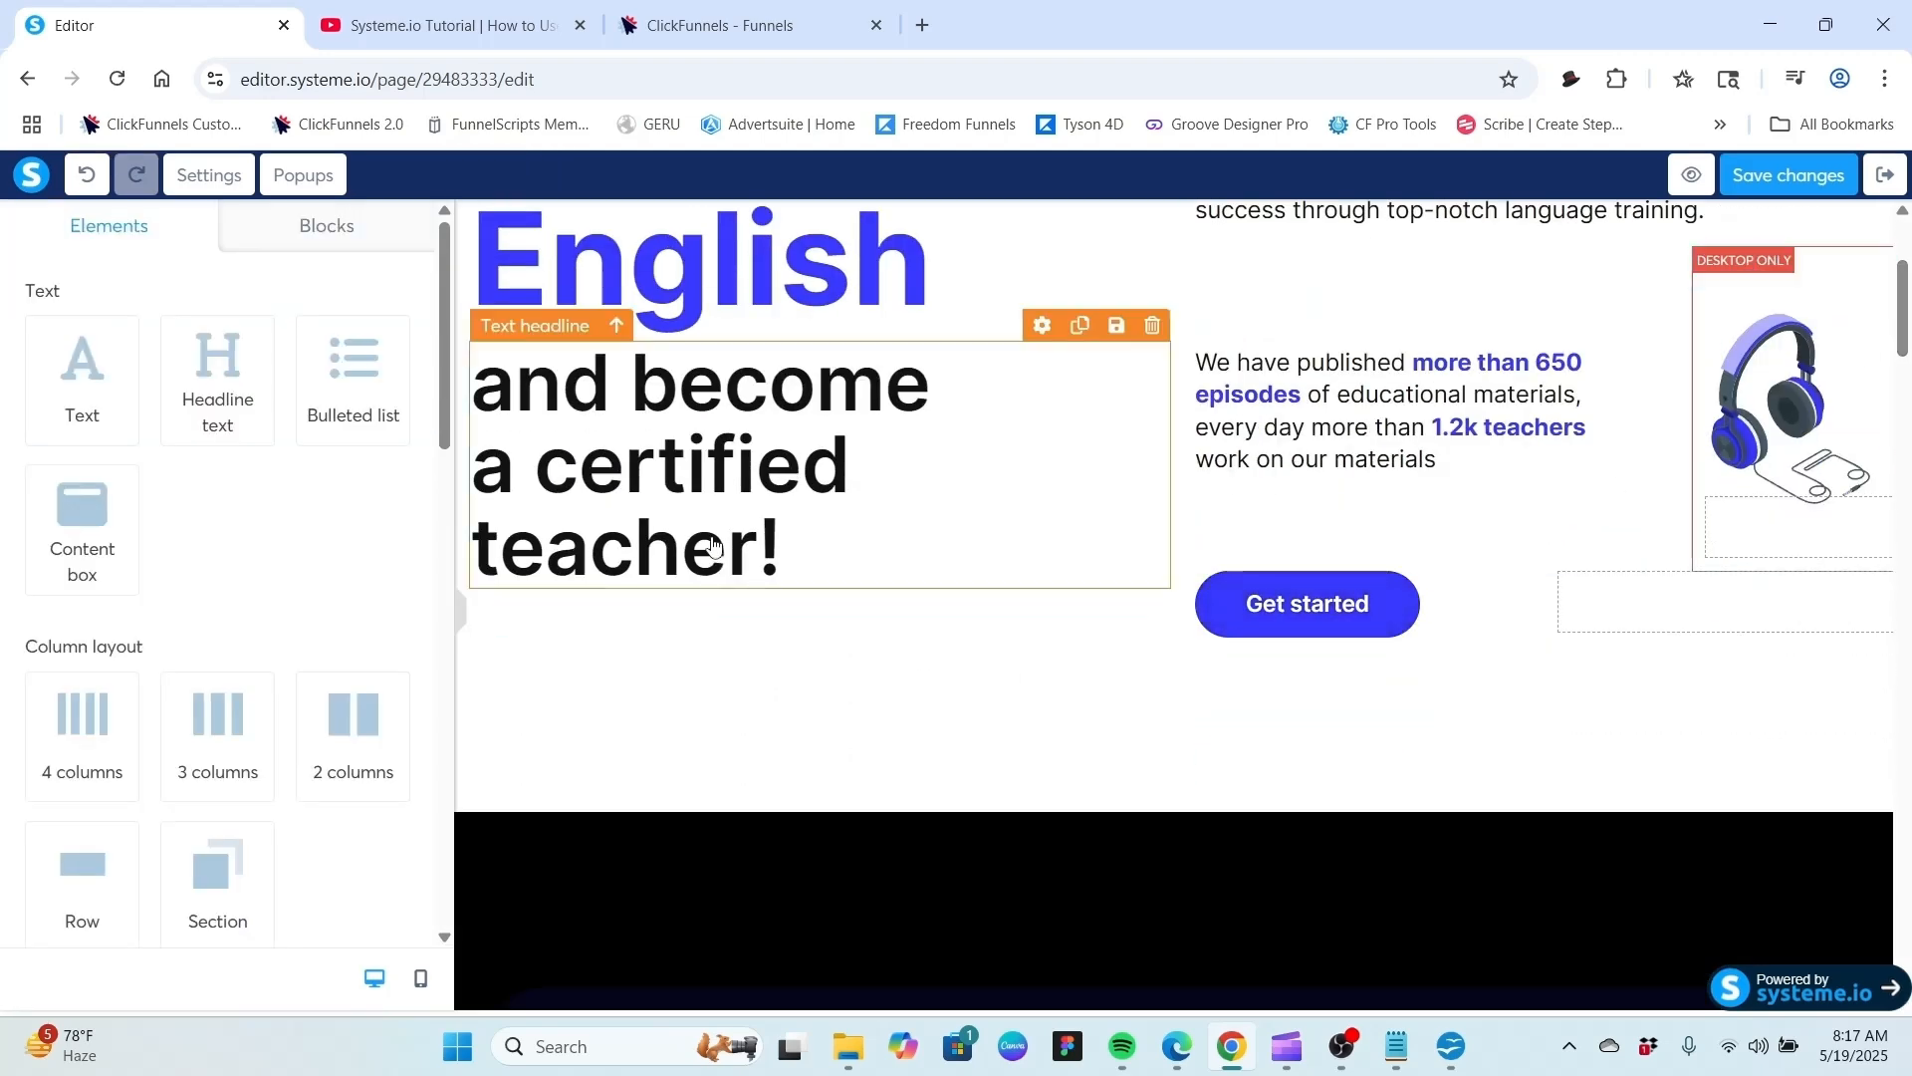
pyautogui.scroll(3, 1358, 428)
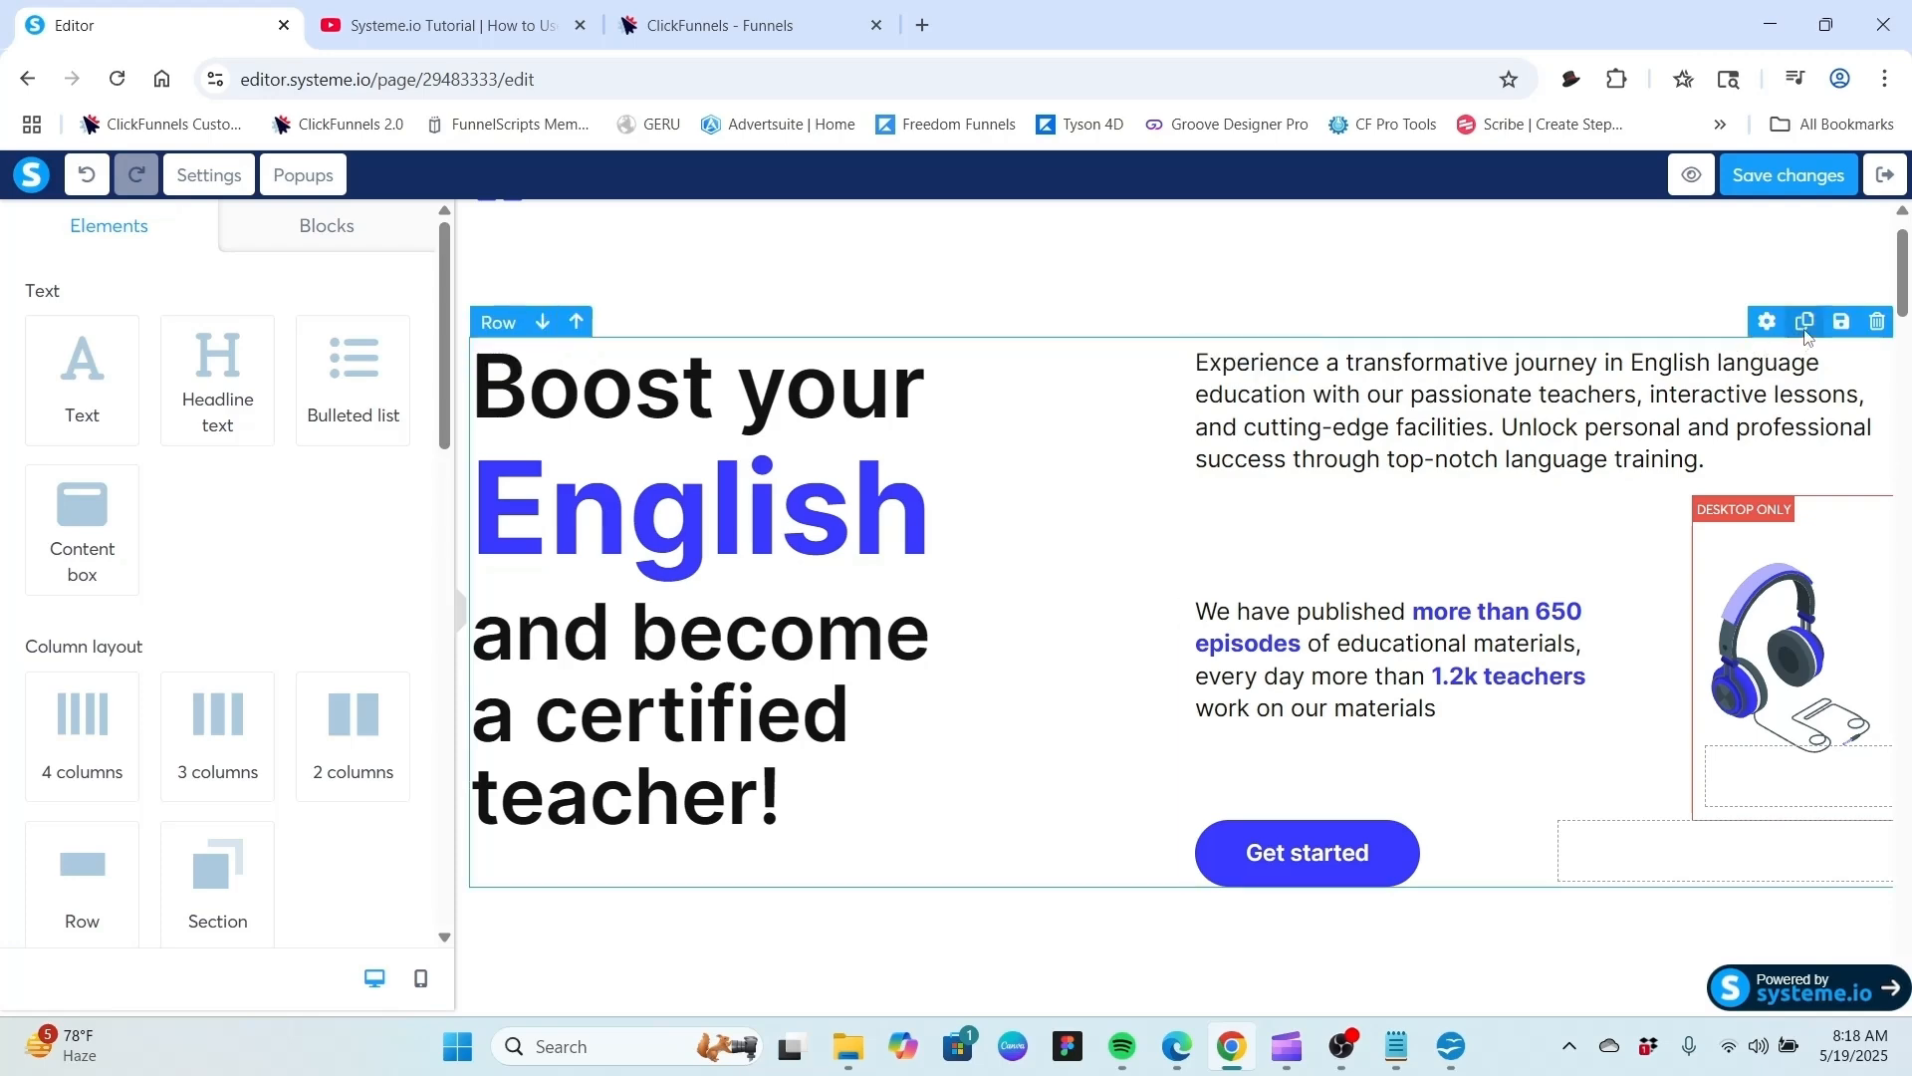
pyautogui.scroll(2, 1489, 516)
pyautogui.scroll(-6, 1487, 517)
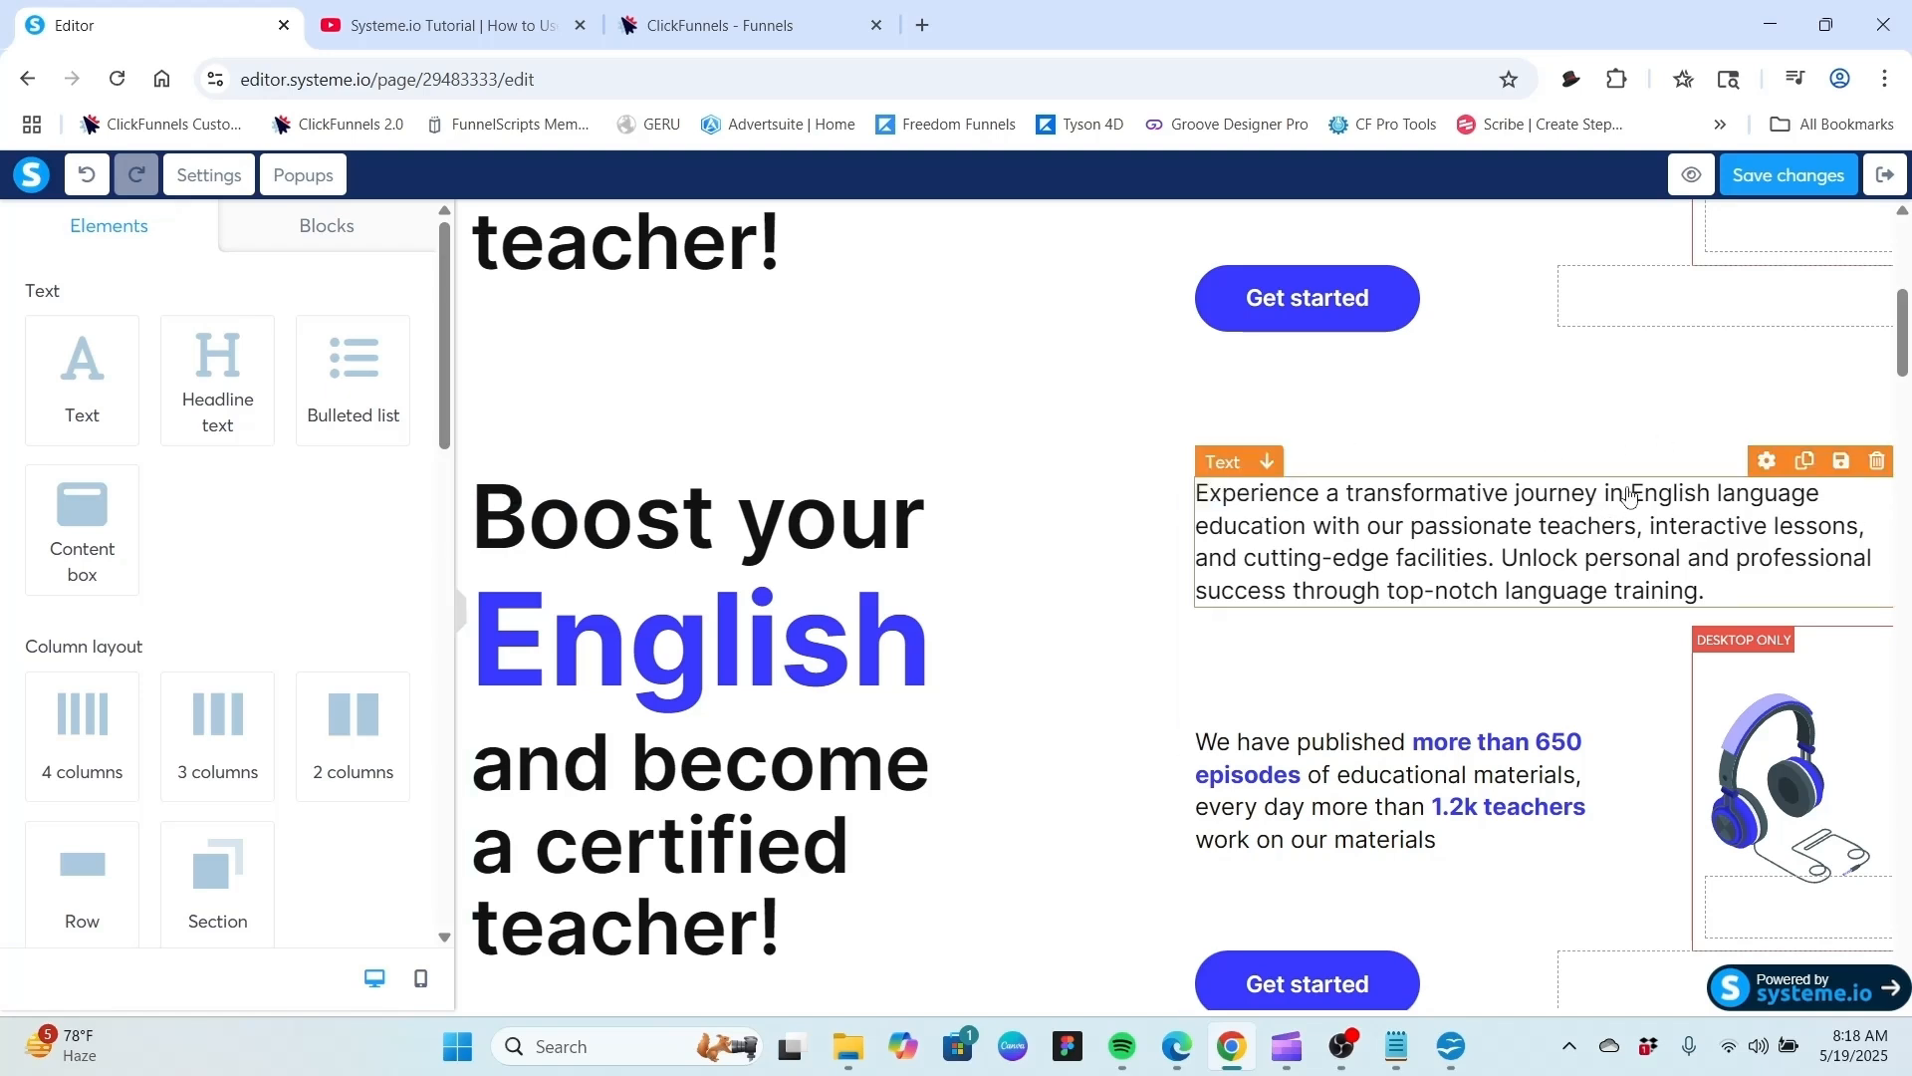
# Delete the duplicated hero row, confirming the deletion, and undo the last change.
pyautogui.click(1879, 455)
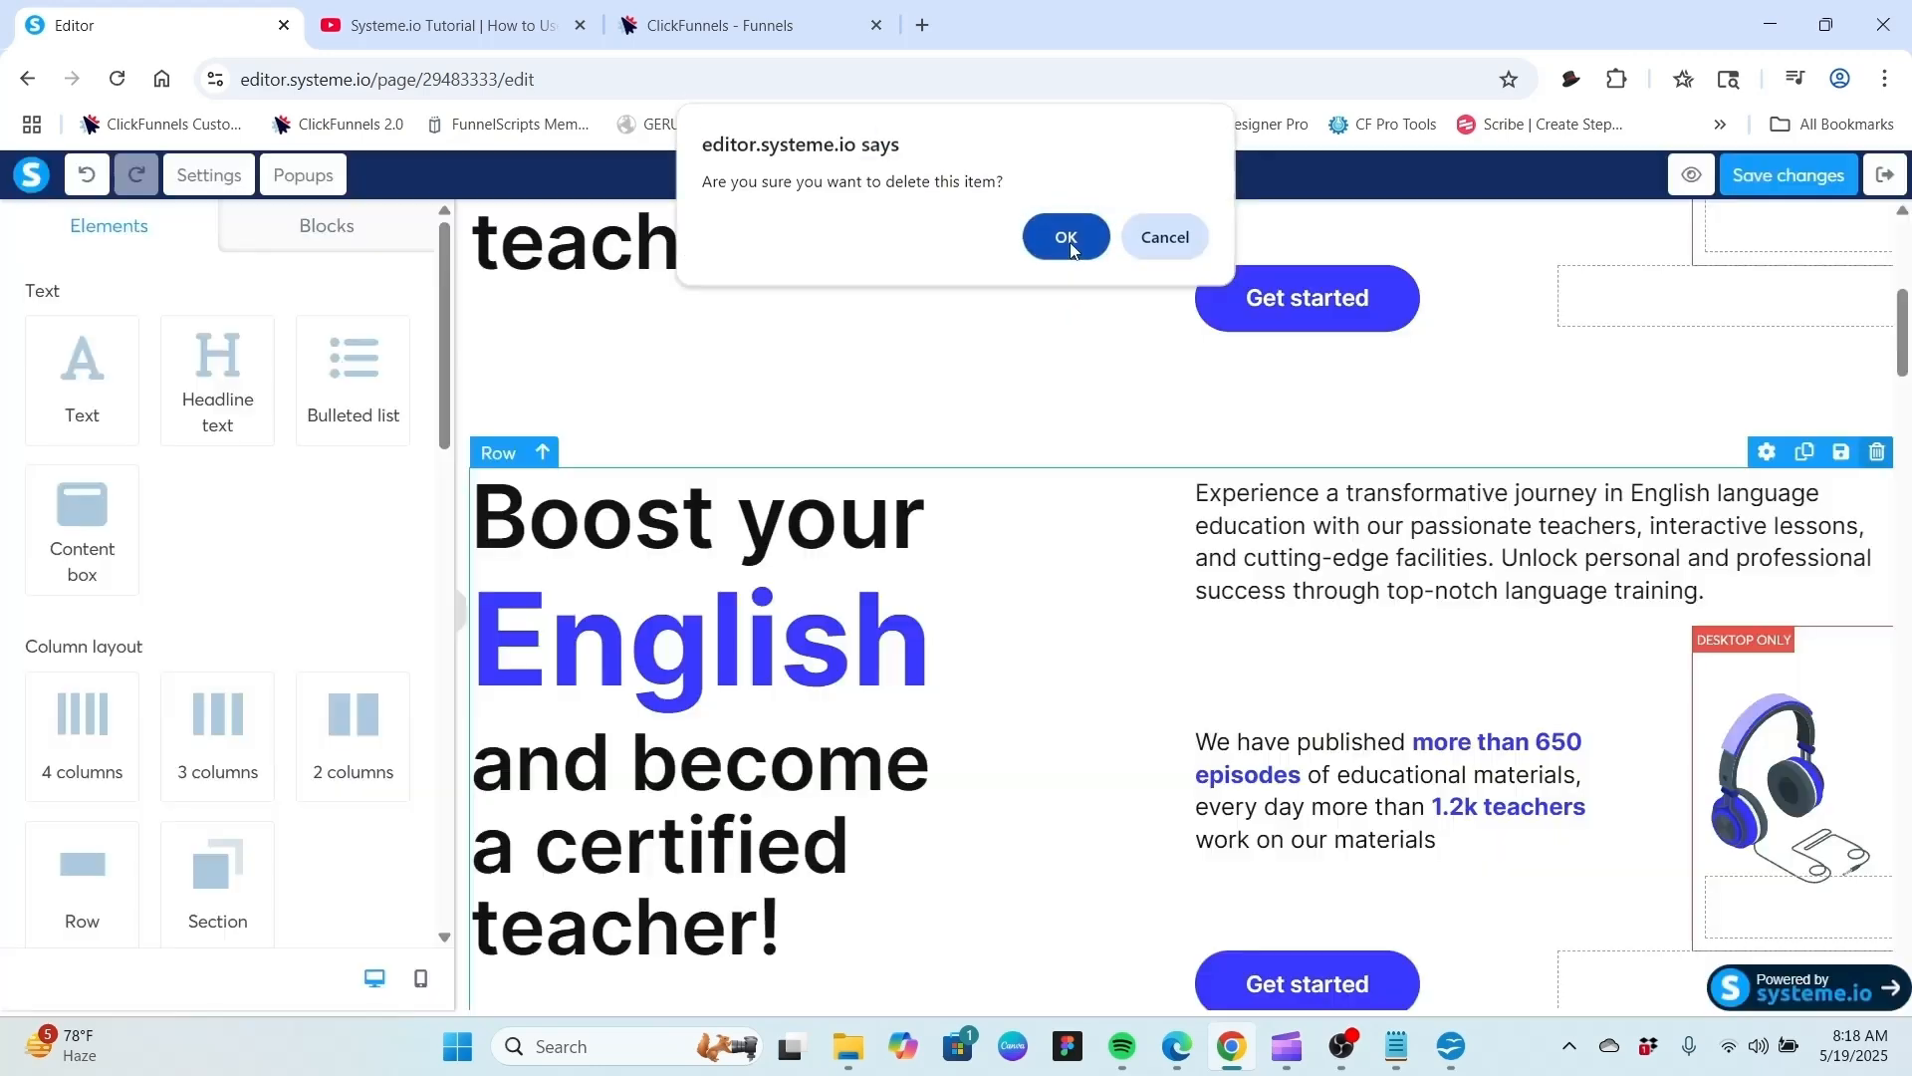
pyautogui.click(1066, 237)
pyautogui.hotkey('ctrl', 'z')
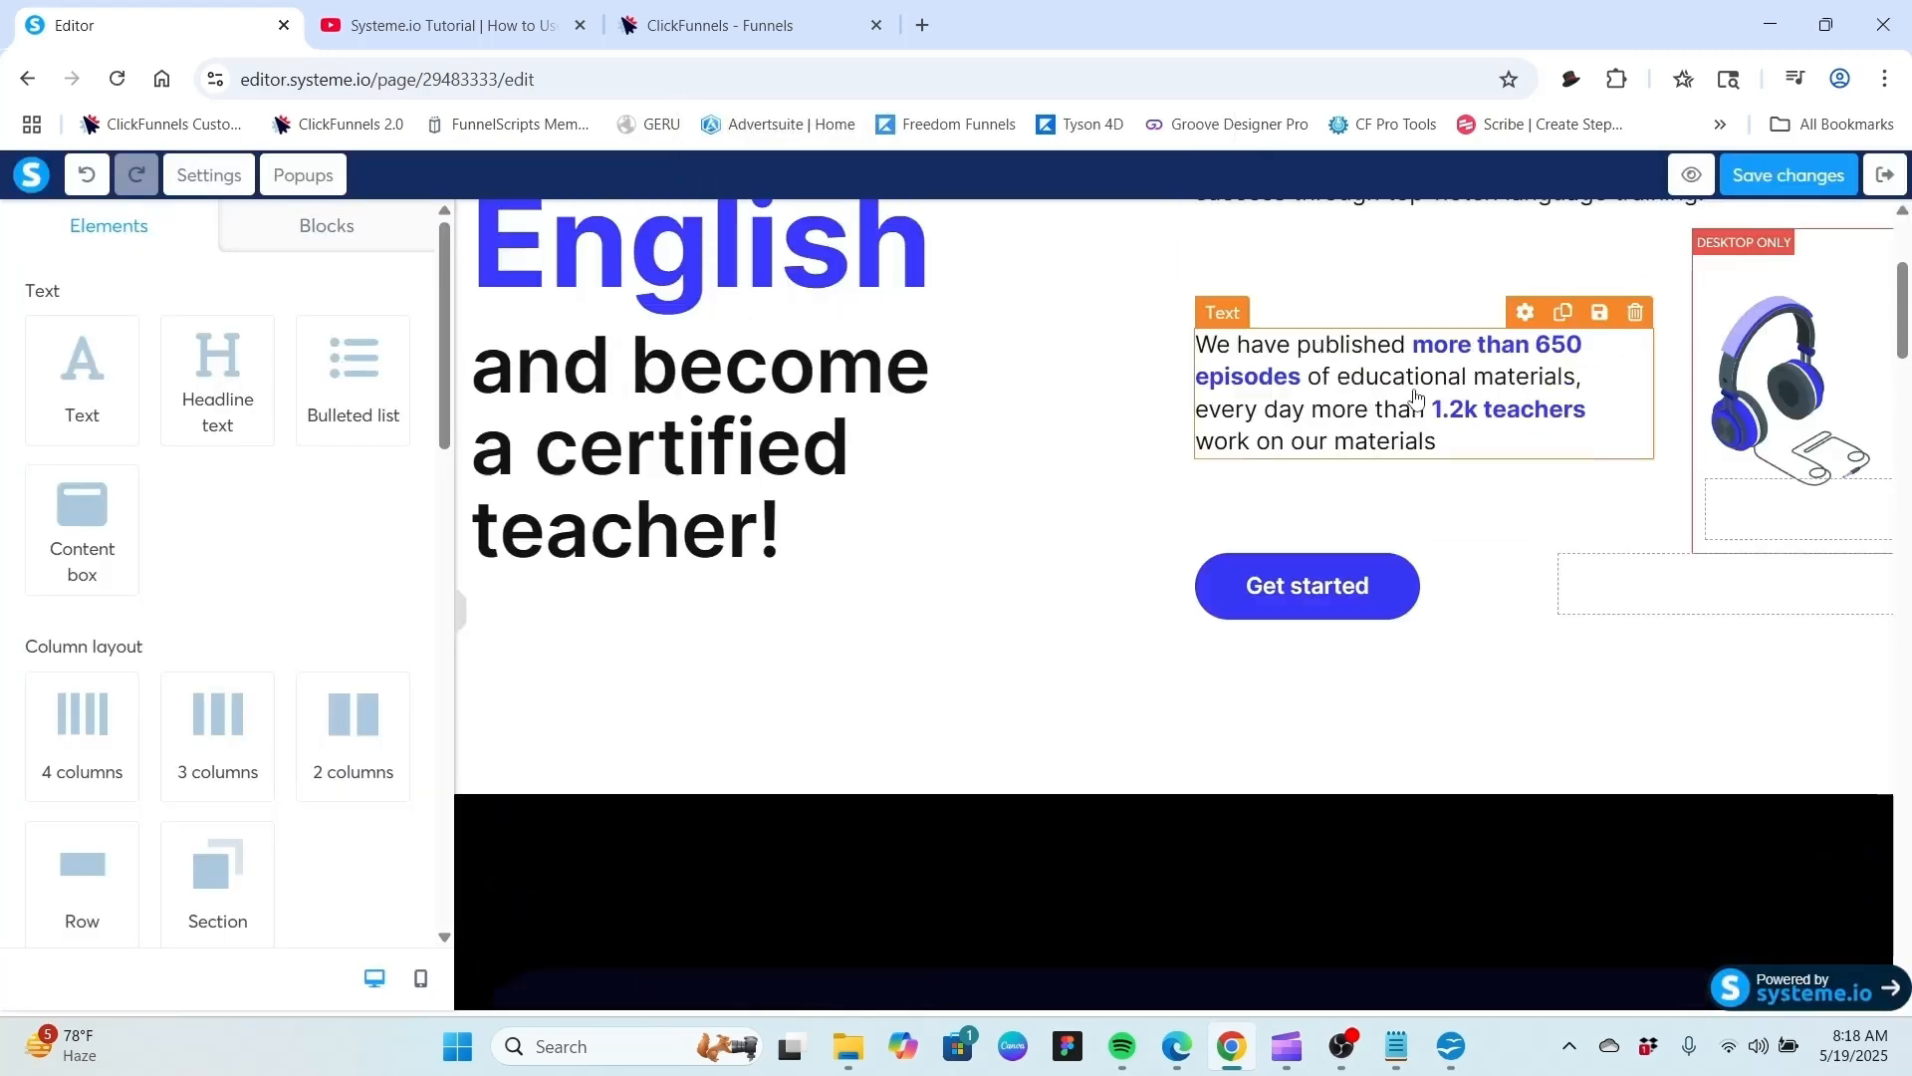
# Add a 3 columns layout row directly below the hero section.
pyautogui.scroll(-3, 1415, 438)
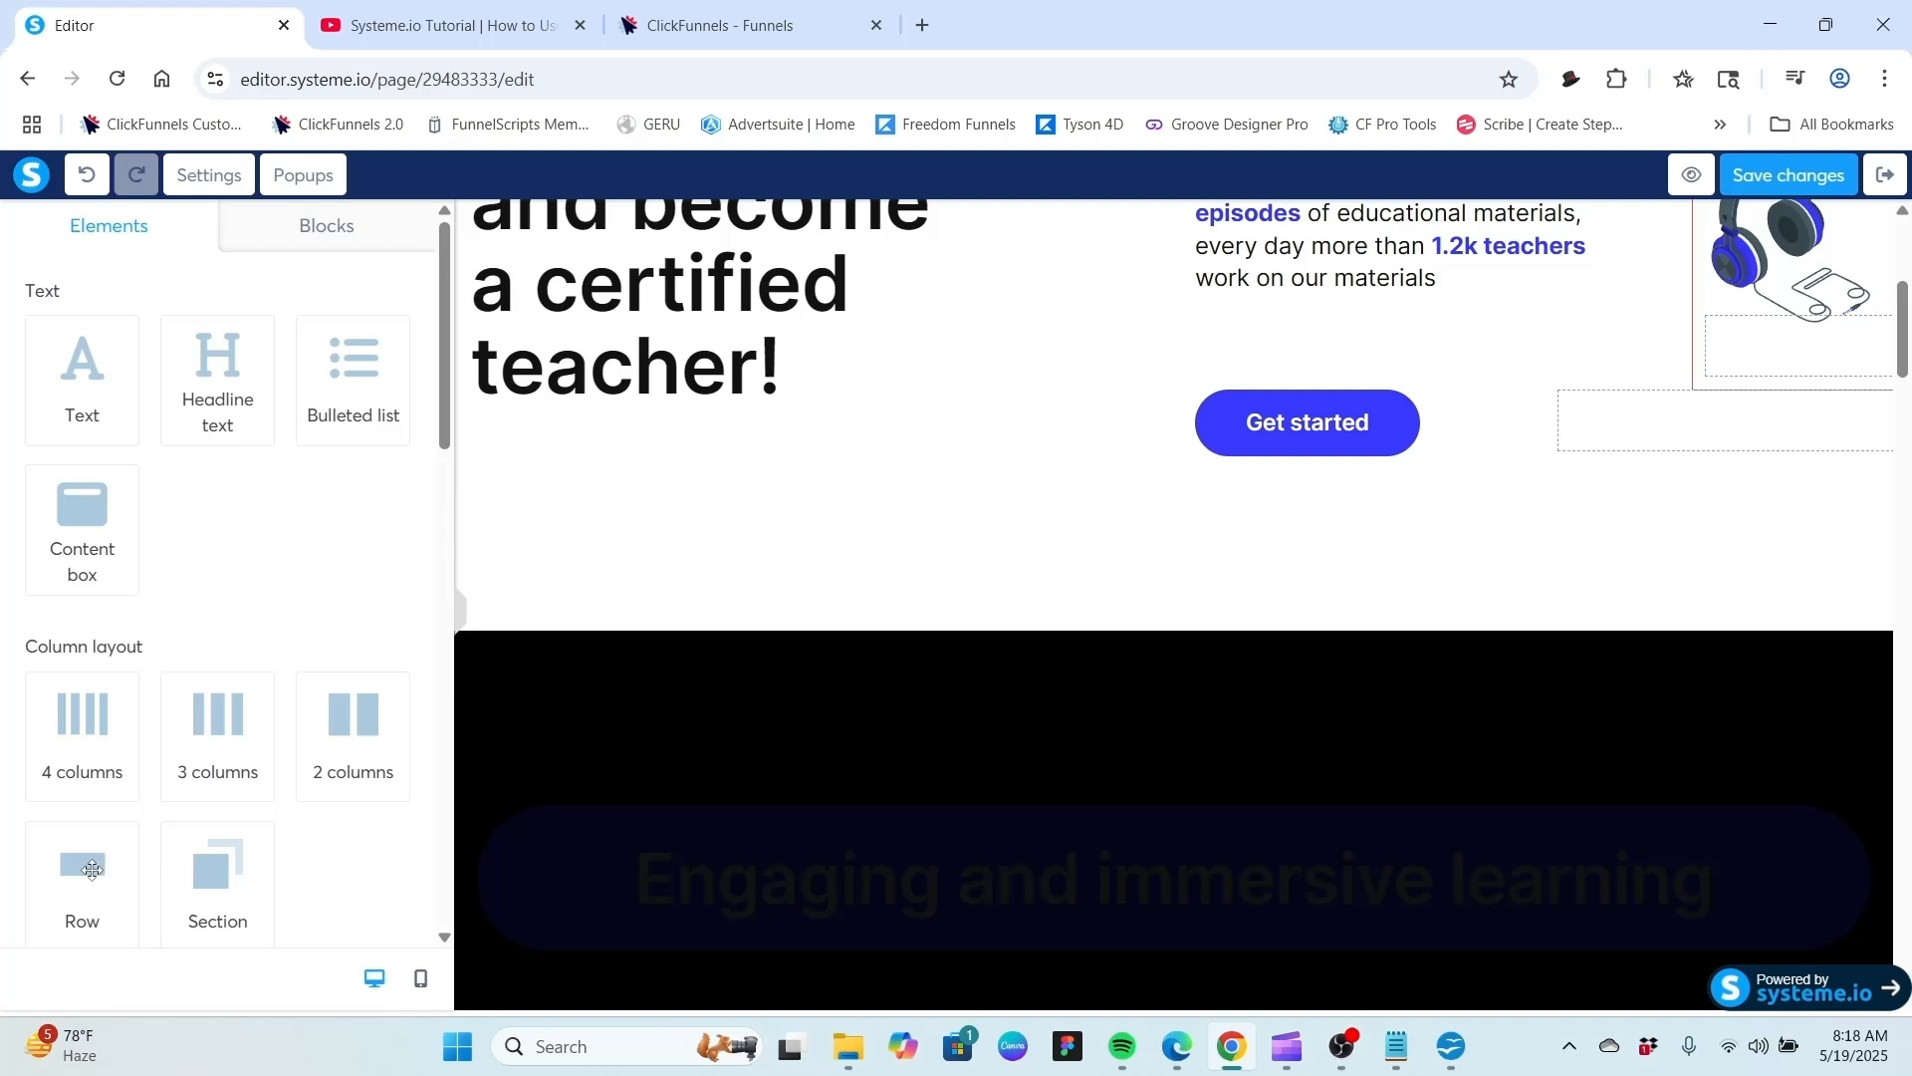
pyautogui.click(211, 730)
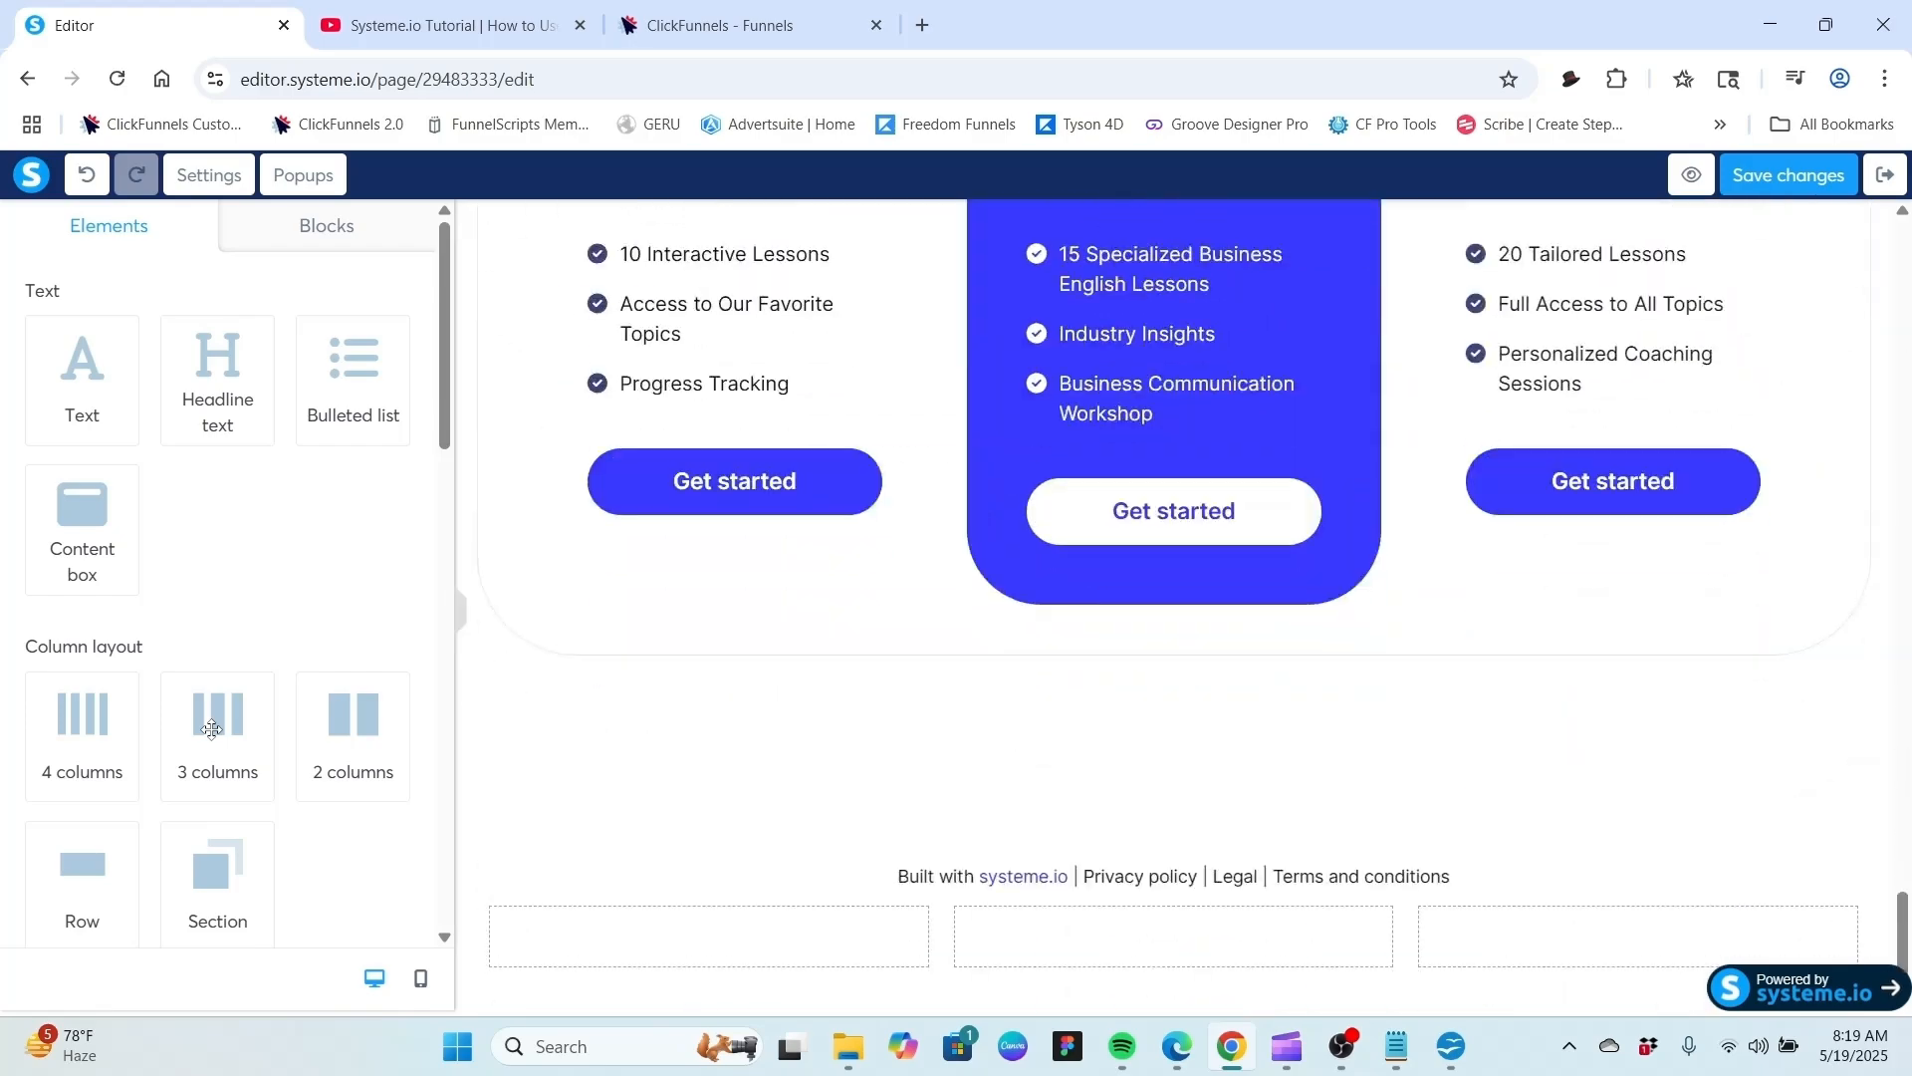
pyautogui.moveTo(1906, 932); pyautogui.dragTo(1908, 251)
pyautogui.scroll(-4, 1906, 249)
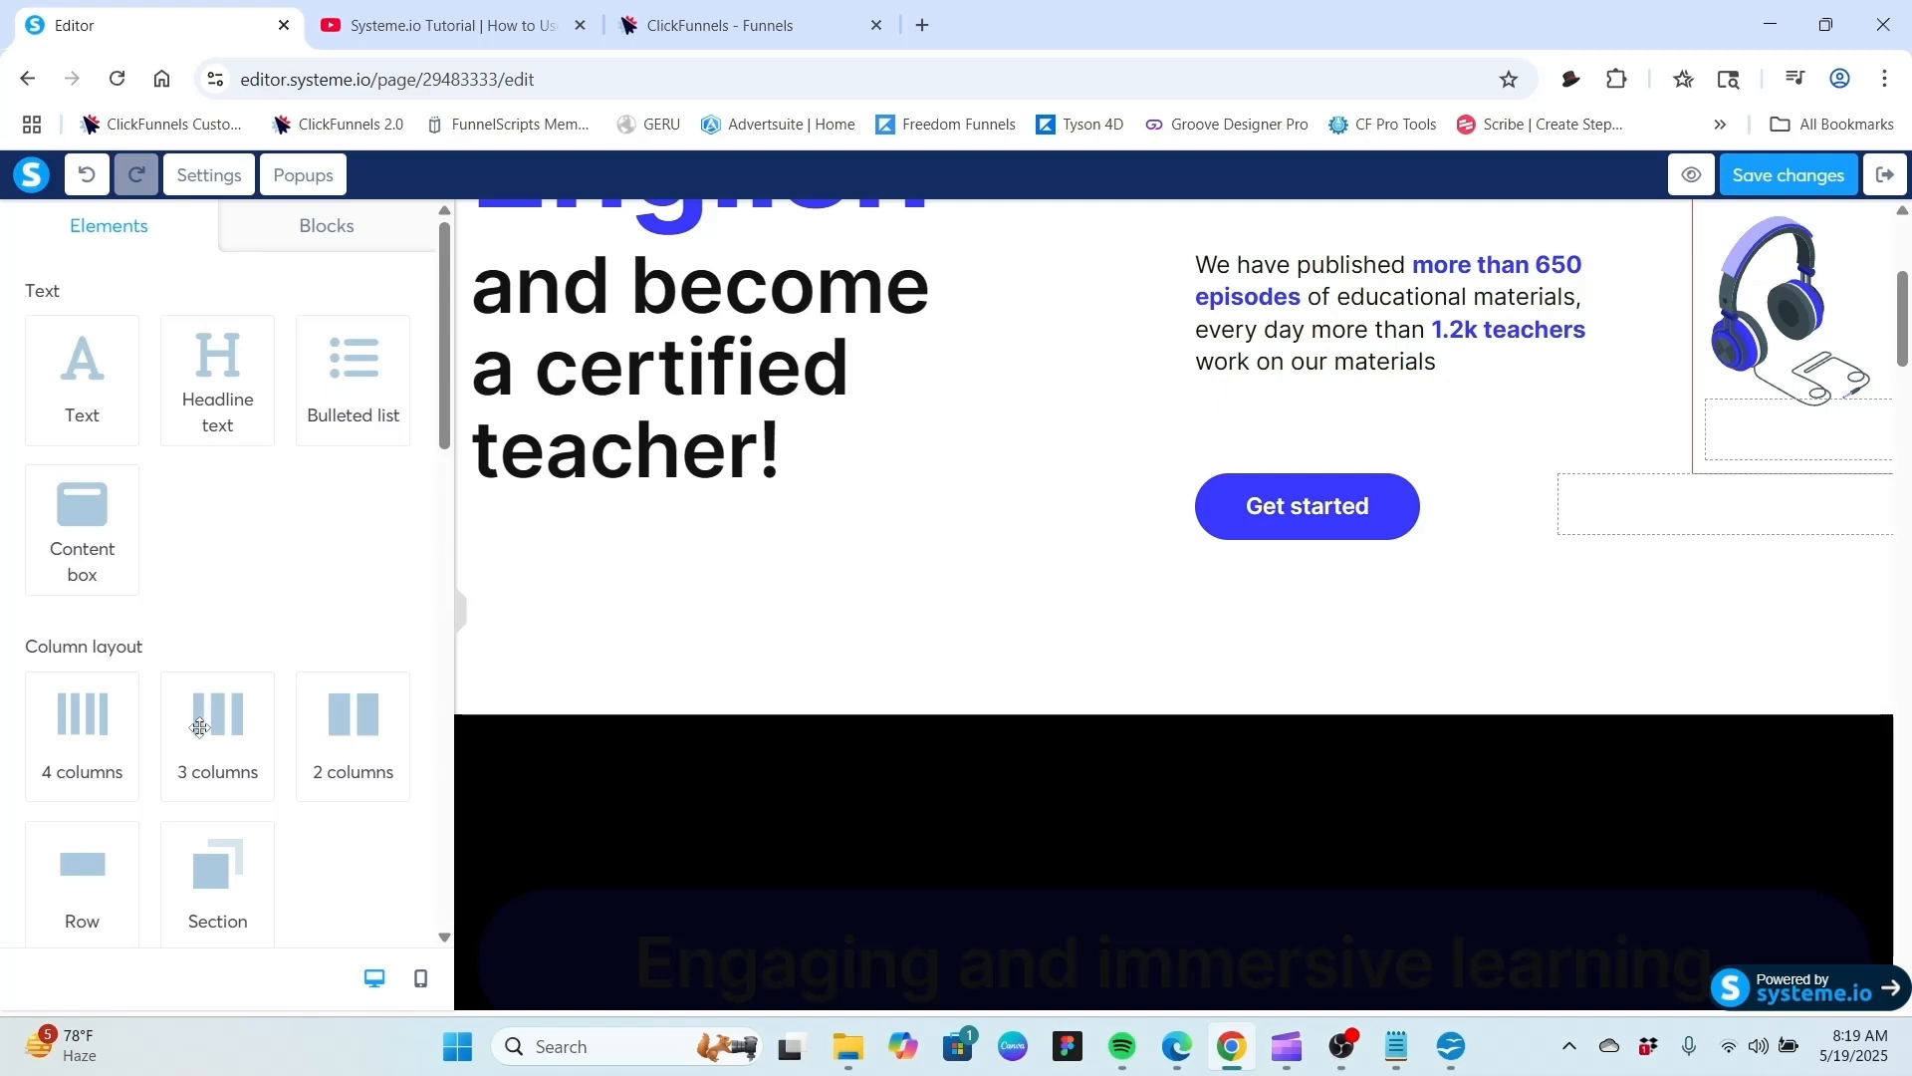
pyautogui.moveTo(201, 727); pyautogui.dragTo(1170, 549)
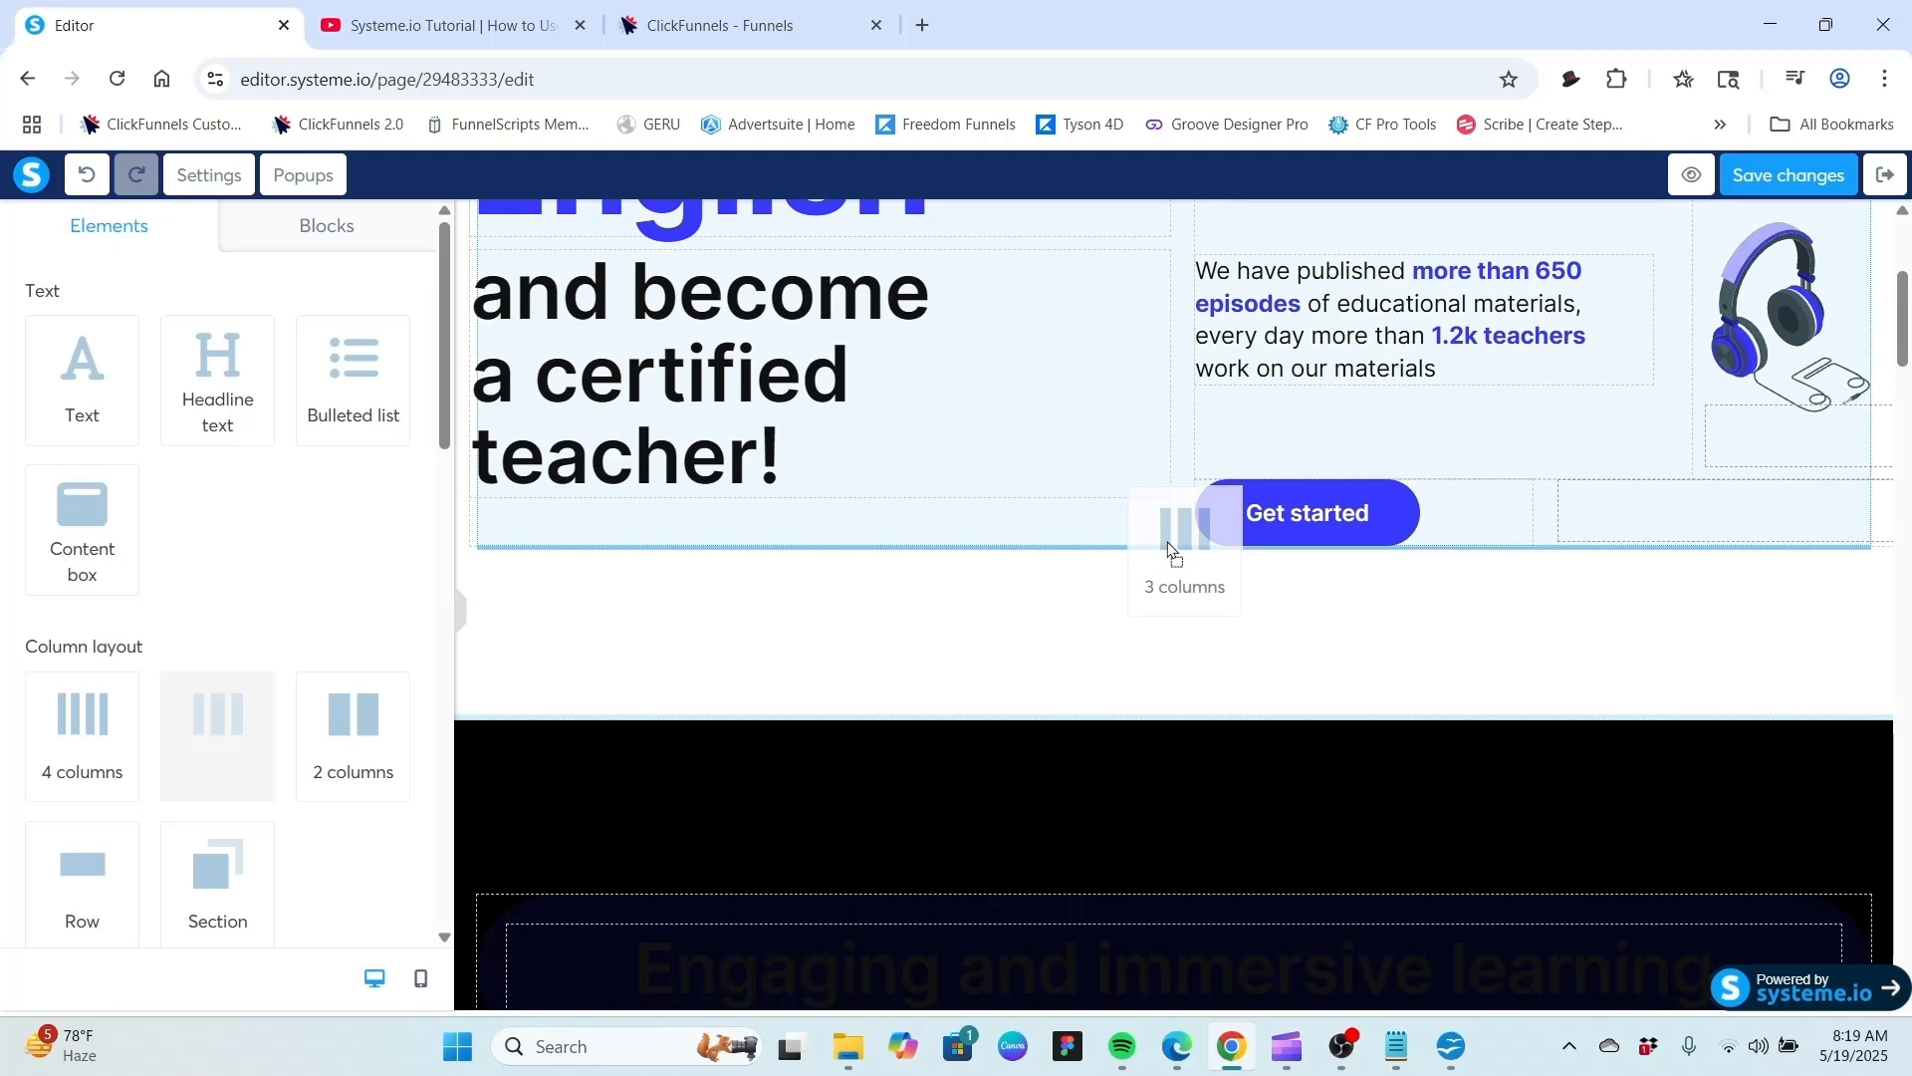
pyautogui.moveTo(1170, 549); pyautogui.dragTo(1167, 543)
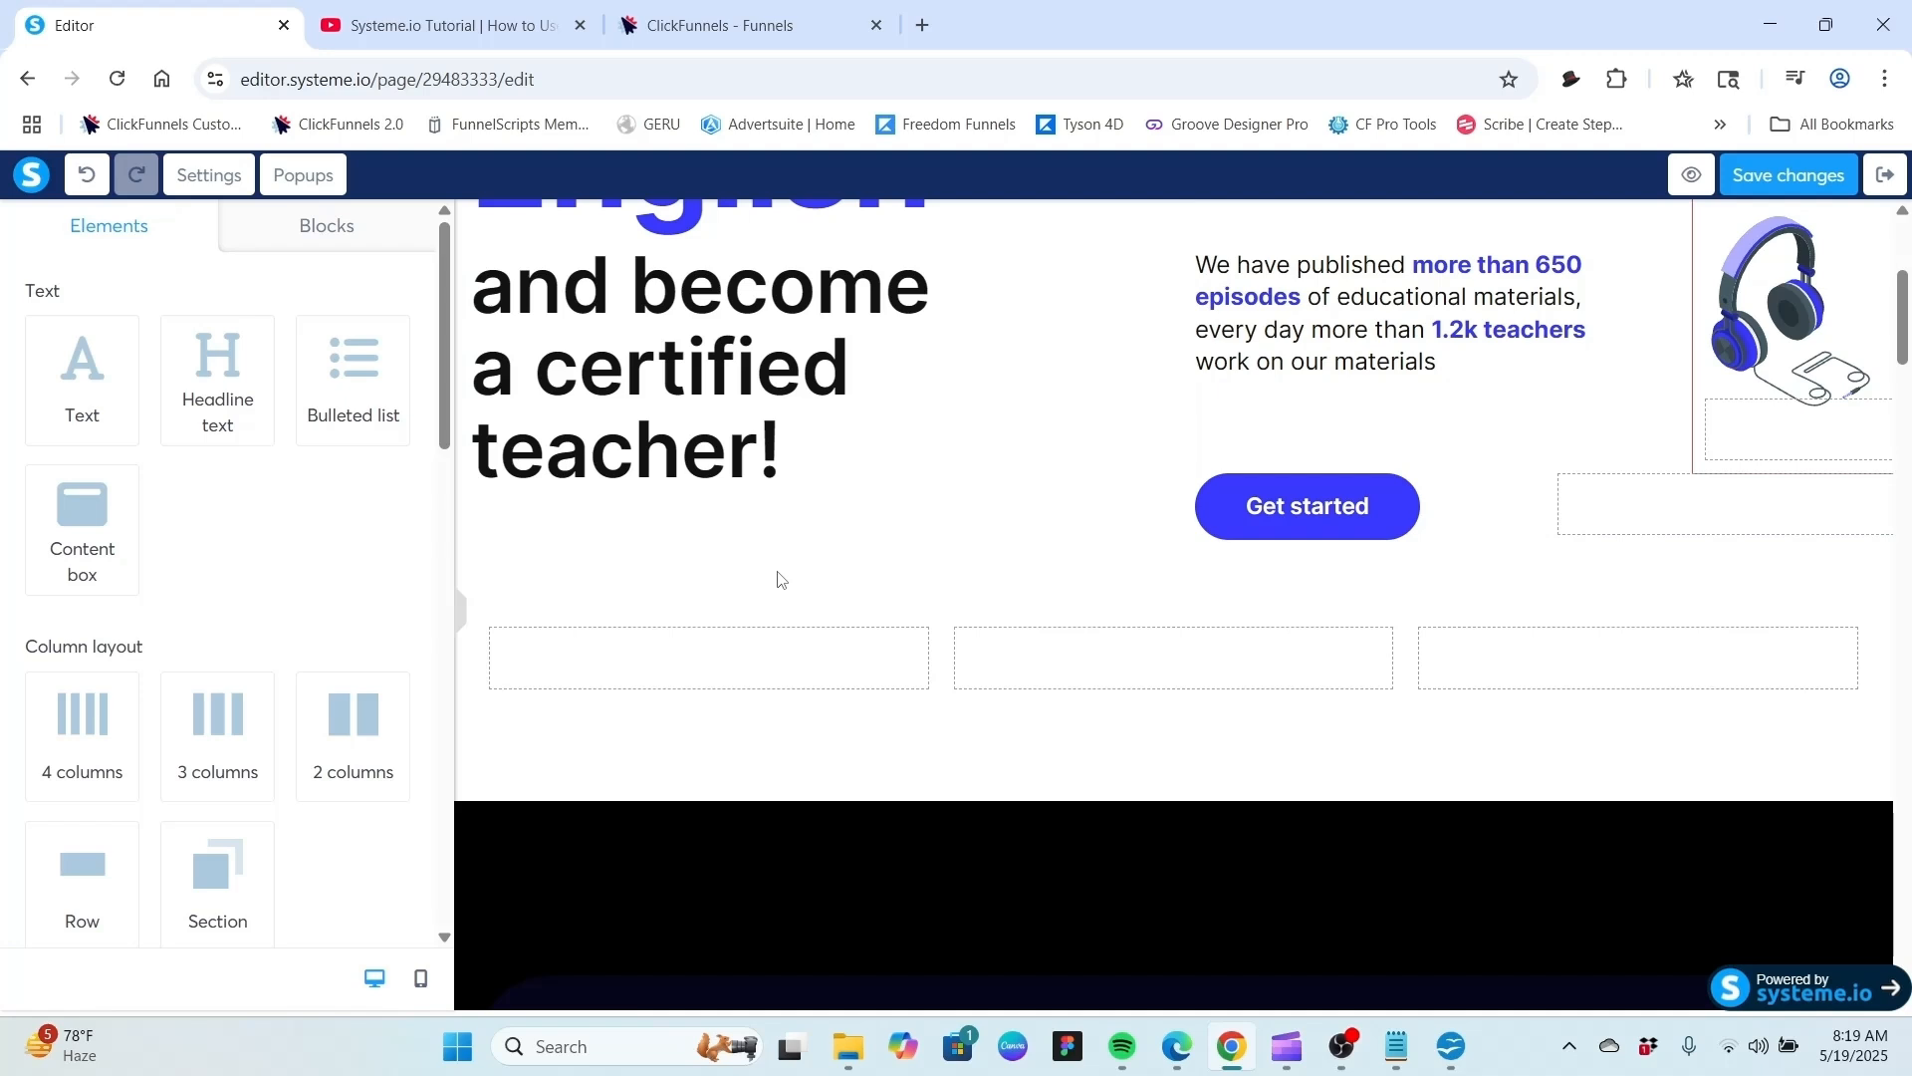
# Place a Headline text element into each of the three new columns.
pyautogui.scroll(-1, 767, 575)
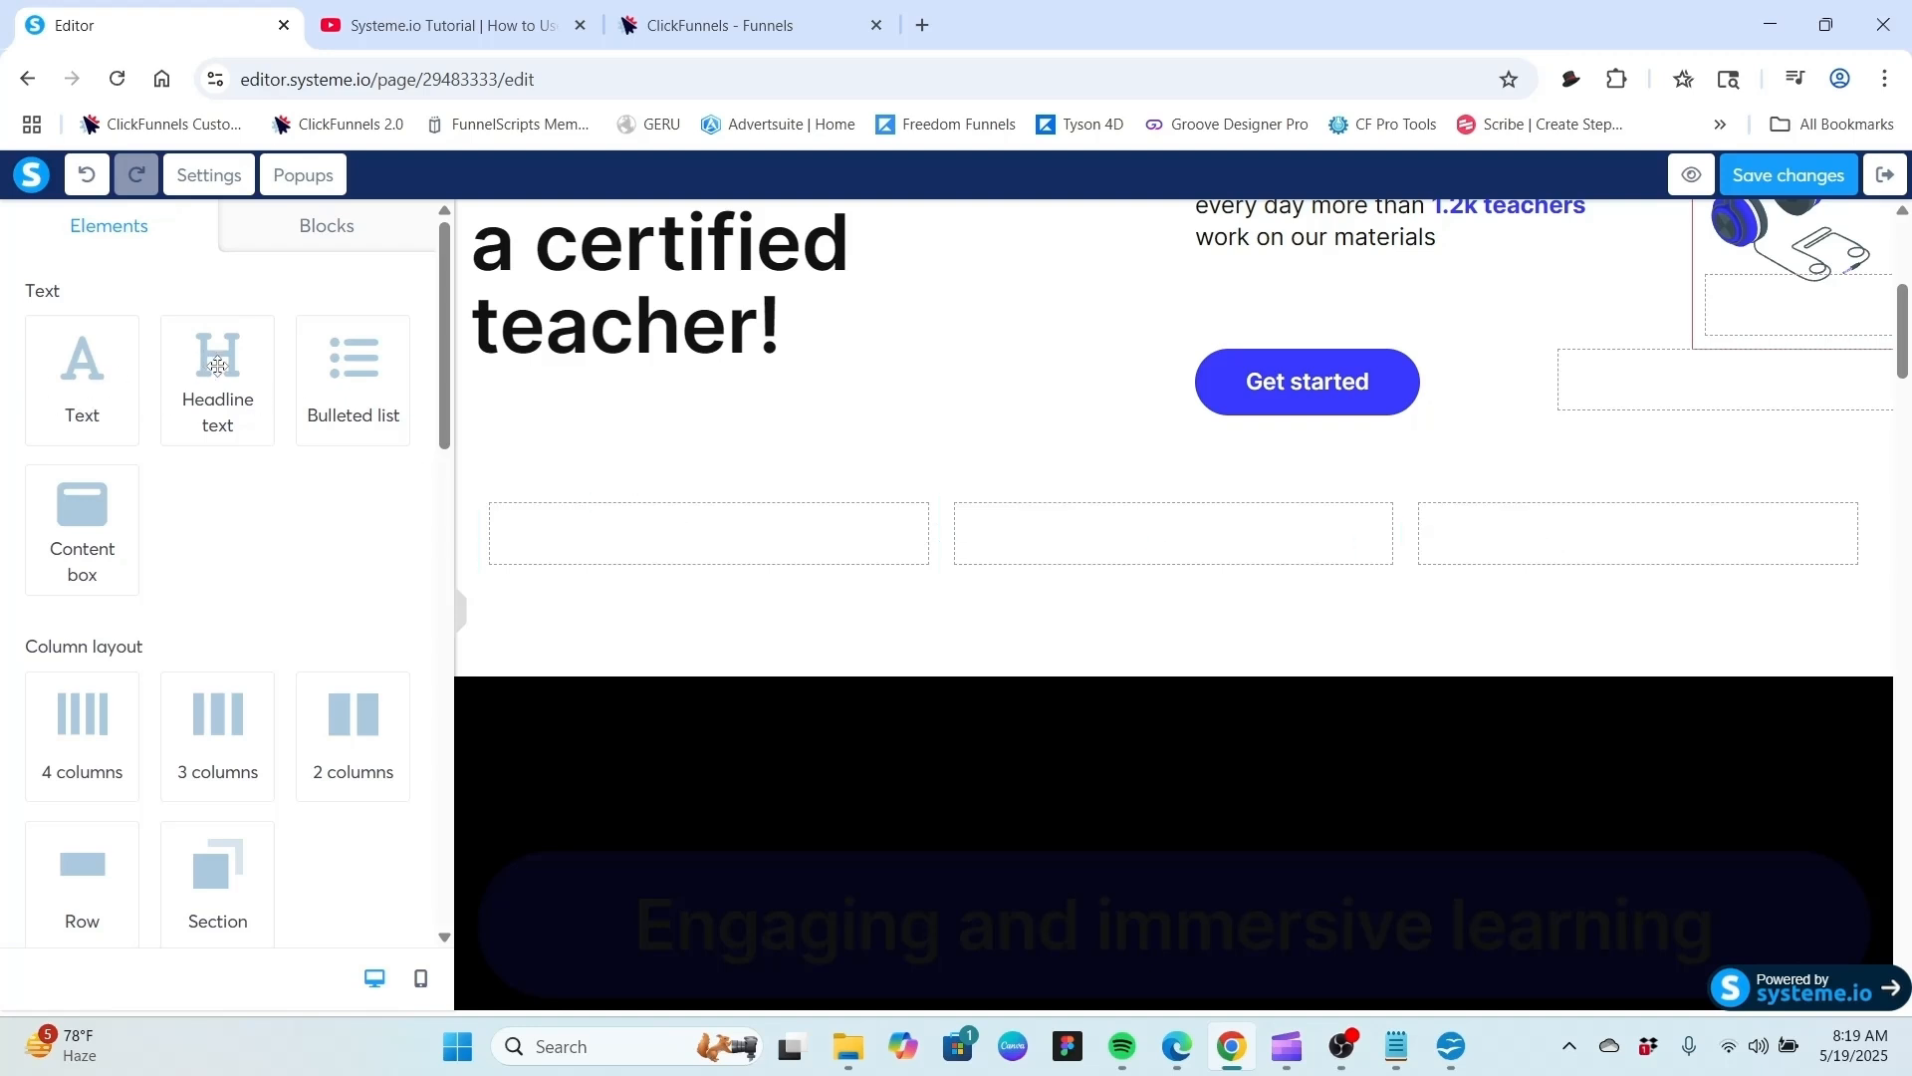
pyautogui.moveTo(217, 366); pyautogui.dragTo(632, 526)
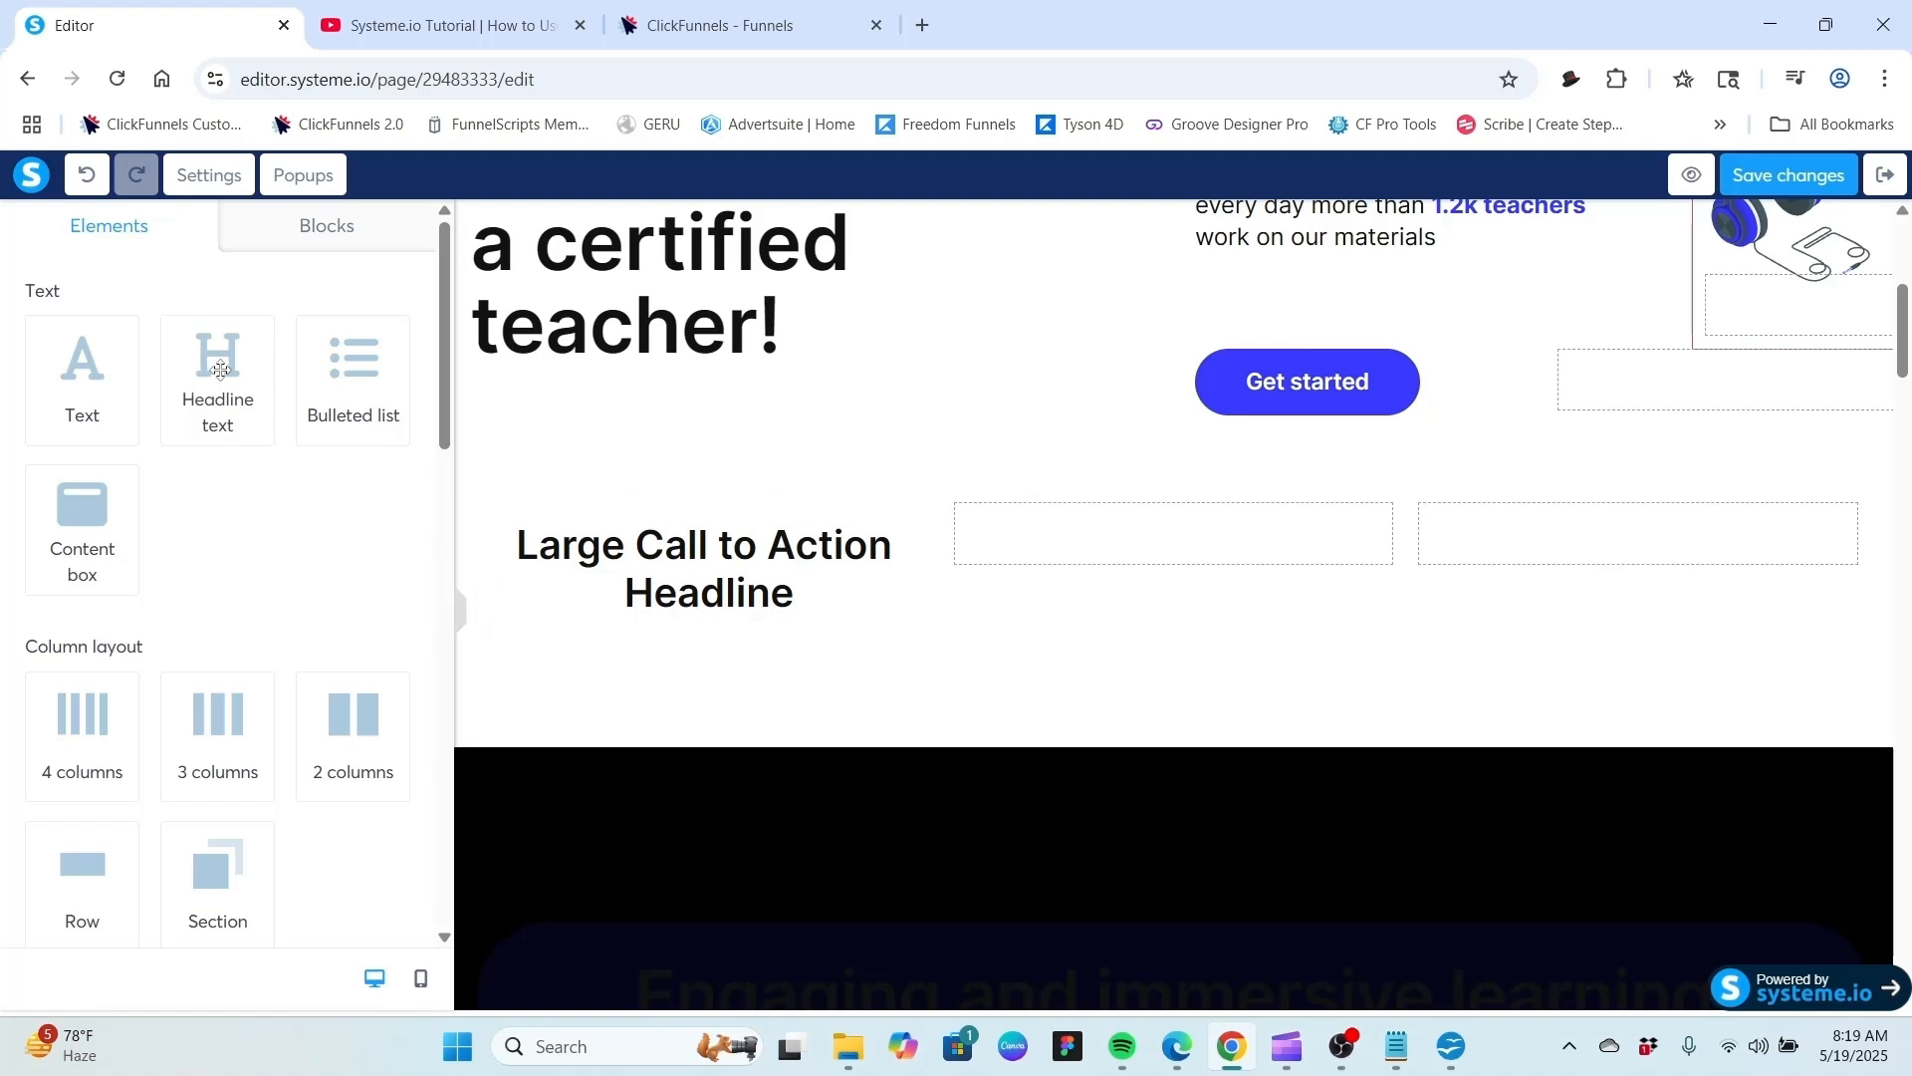
pyautogui.moveTo(219, 371); pyautogui.dragTo(1076, 552)
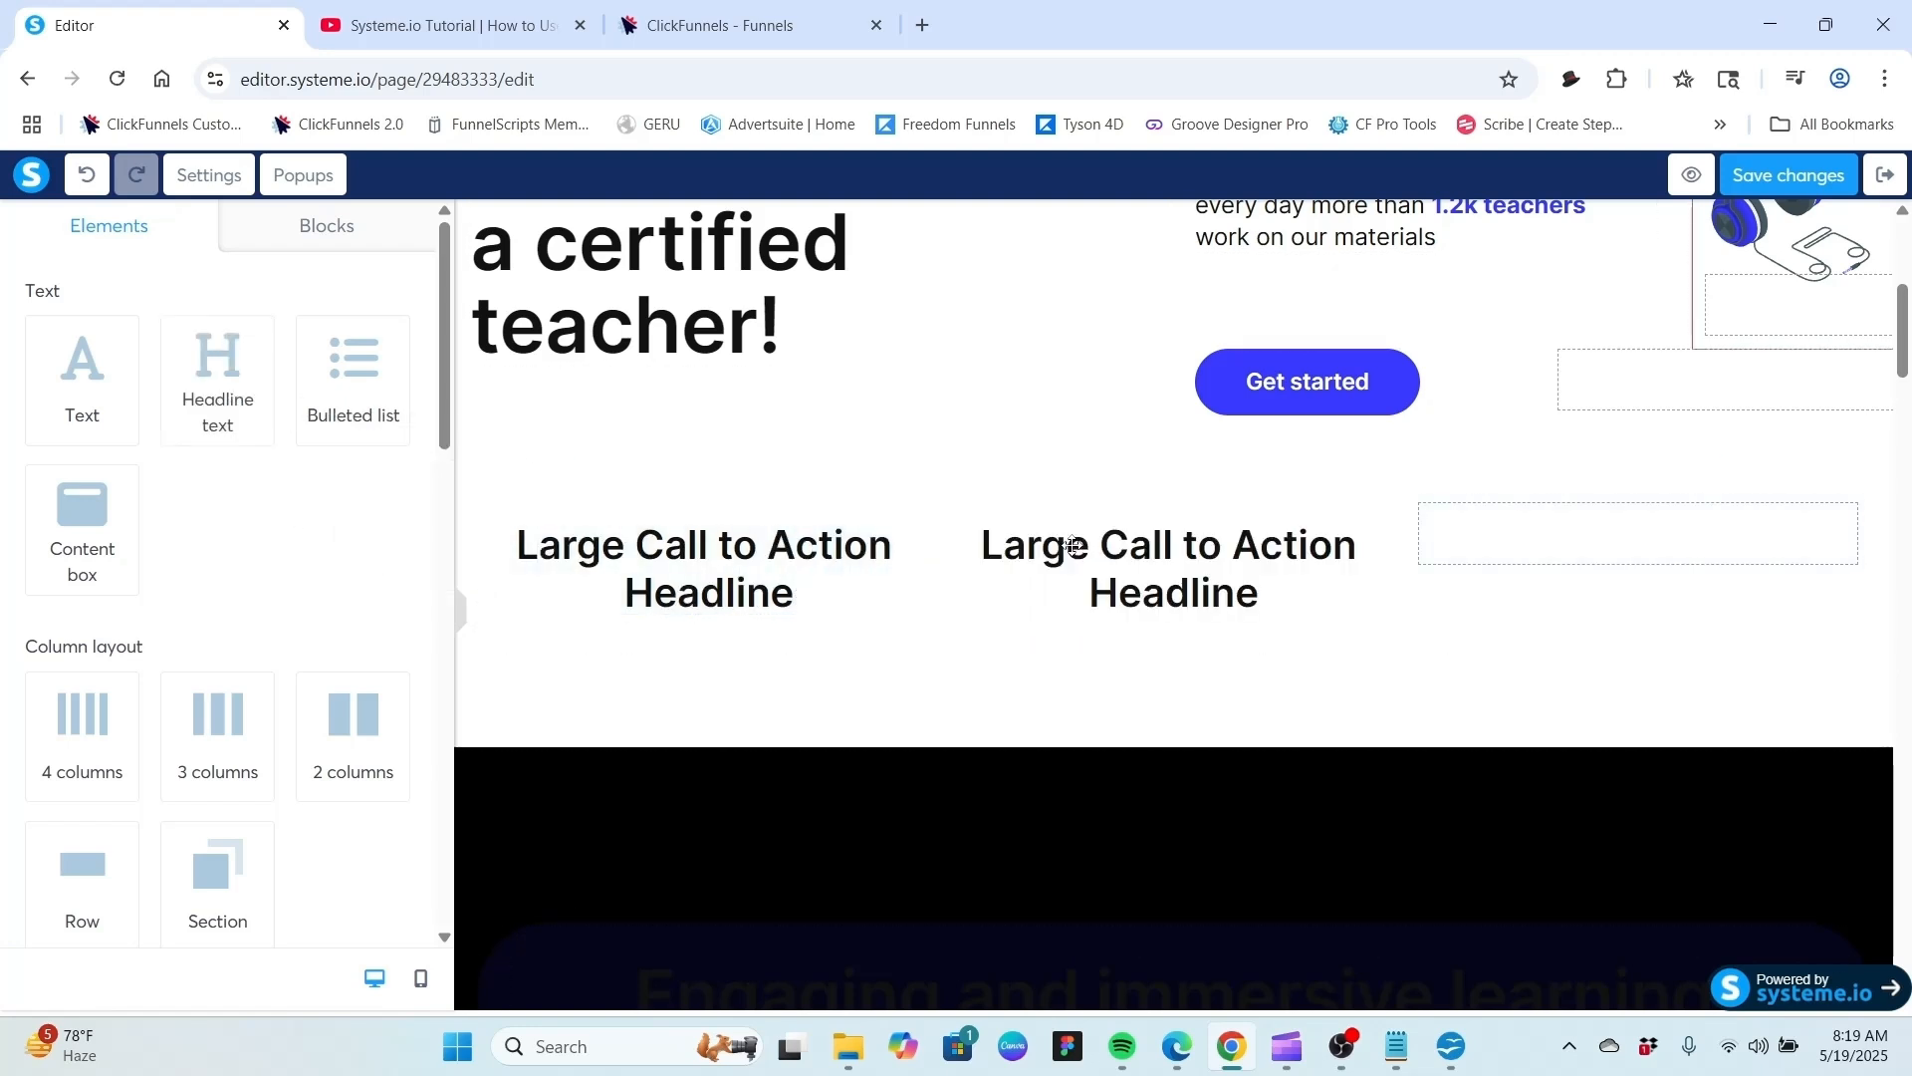
pyautogui.moveTo(224, 374); pyautogui.dragTo(1558, 560)
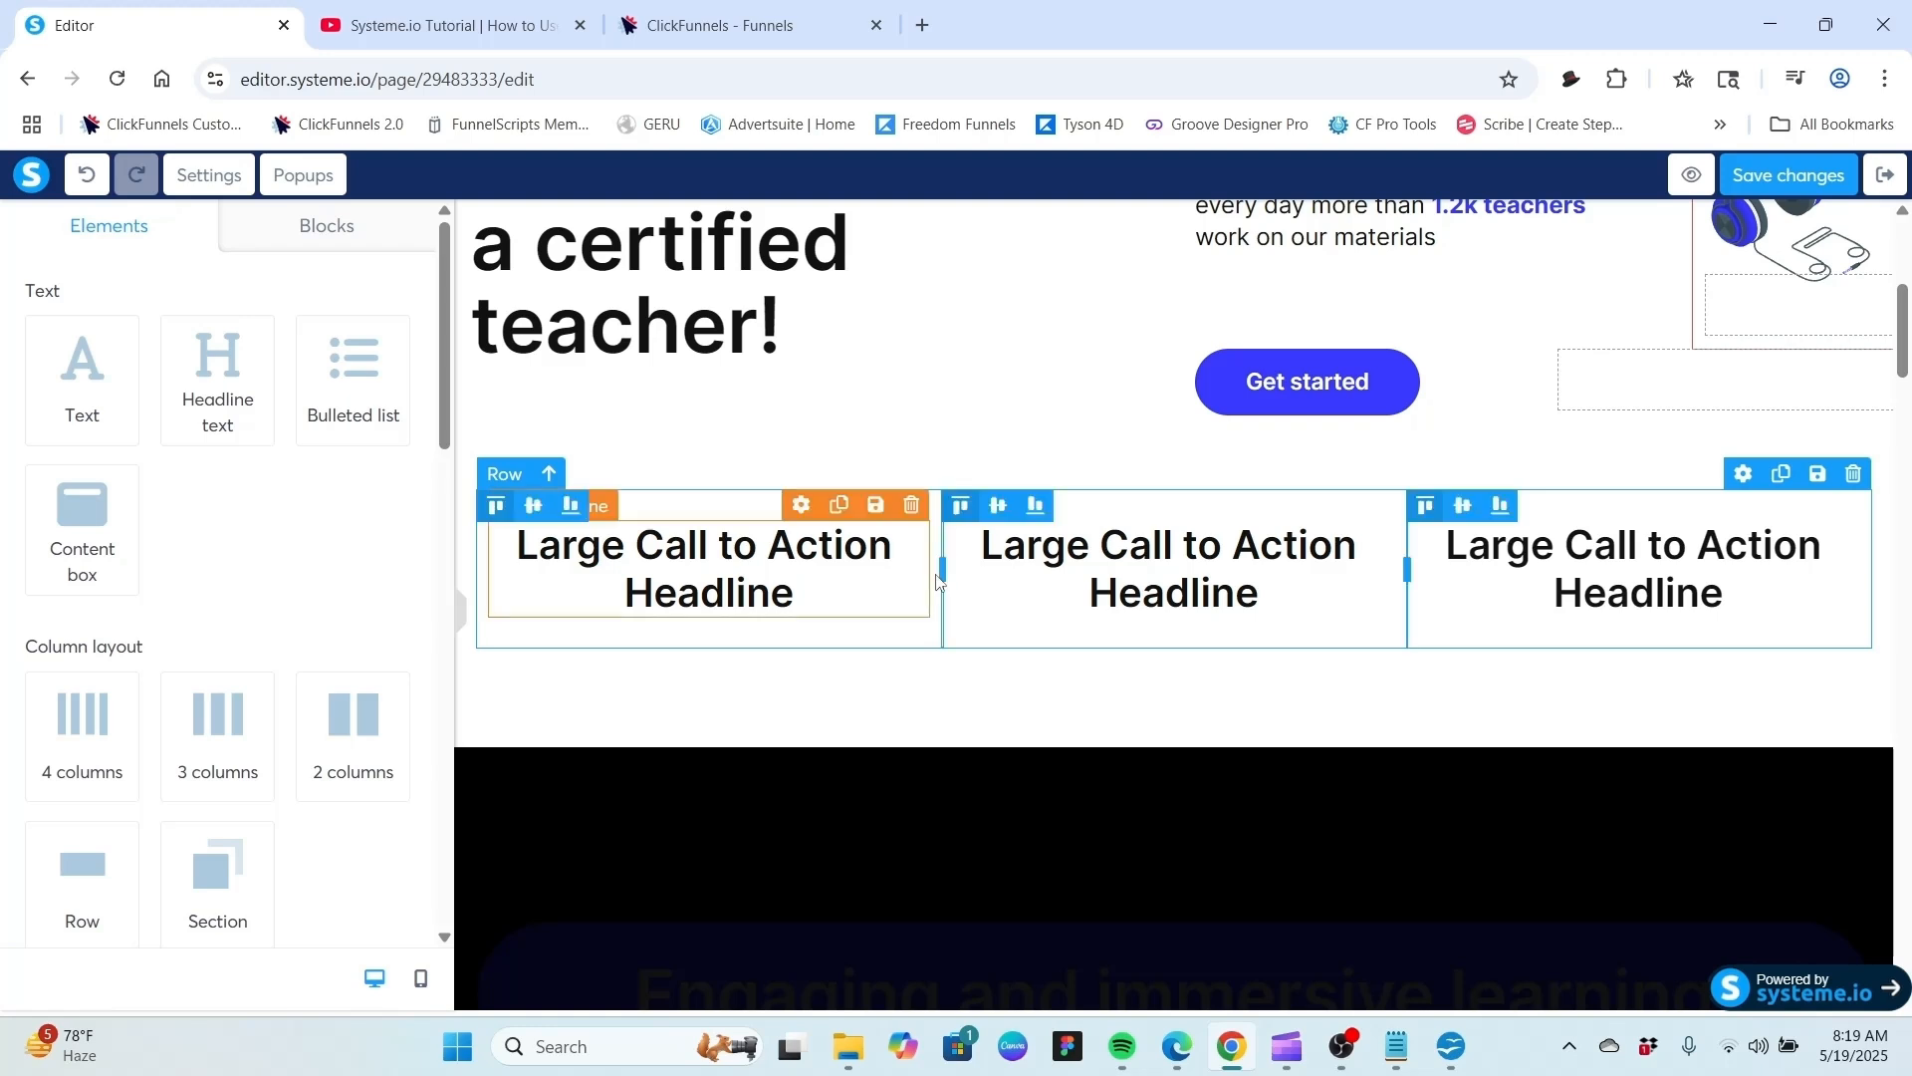
# Resize the columns by narrowing the left and right ones so the middle column is widest.
pyautogui.moveTo(941, 576); pyautogui.dragTo(862, 603)
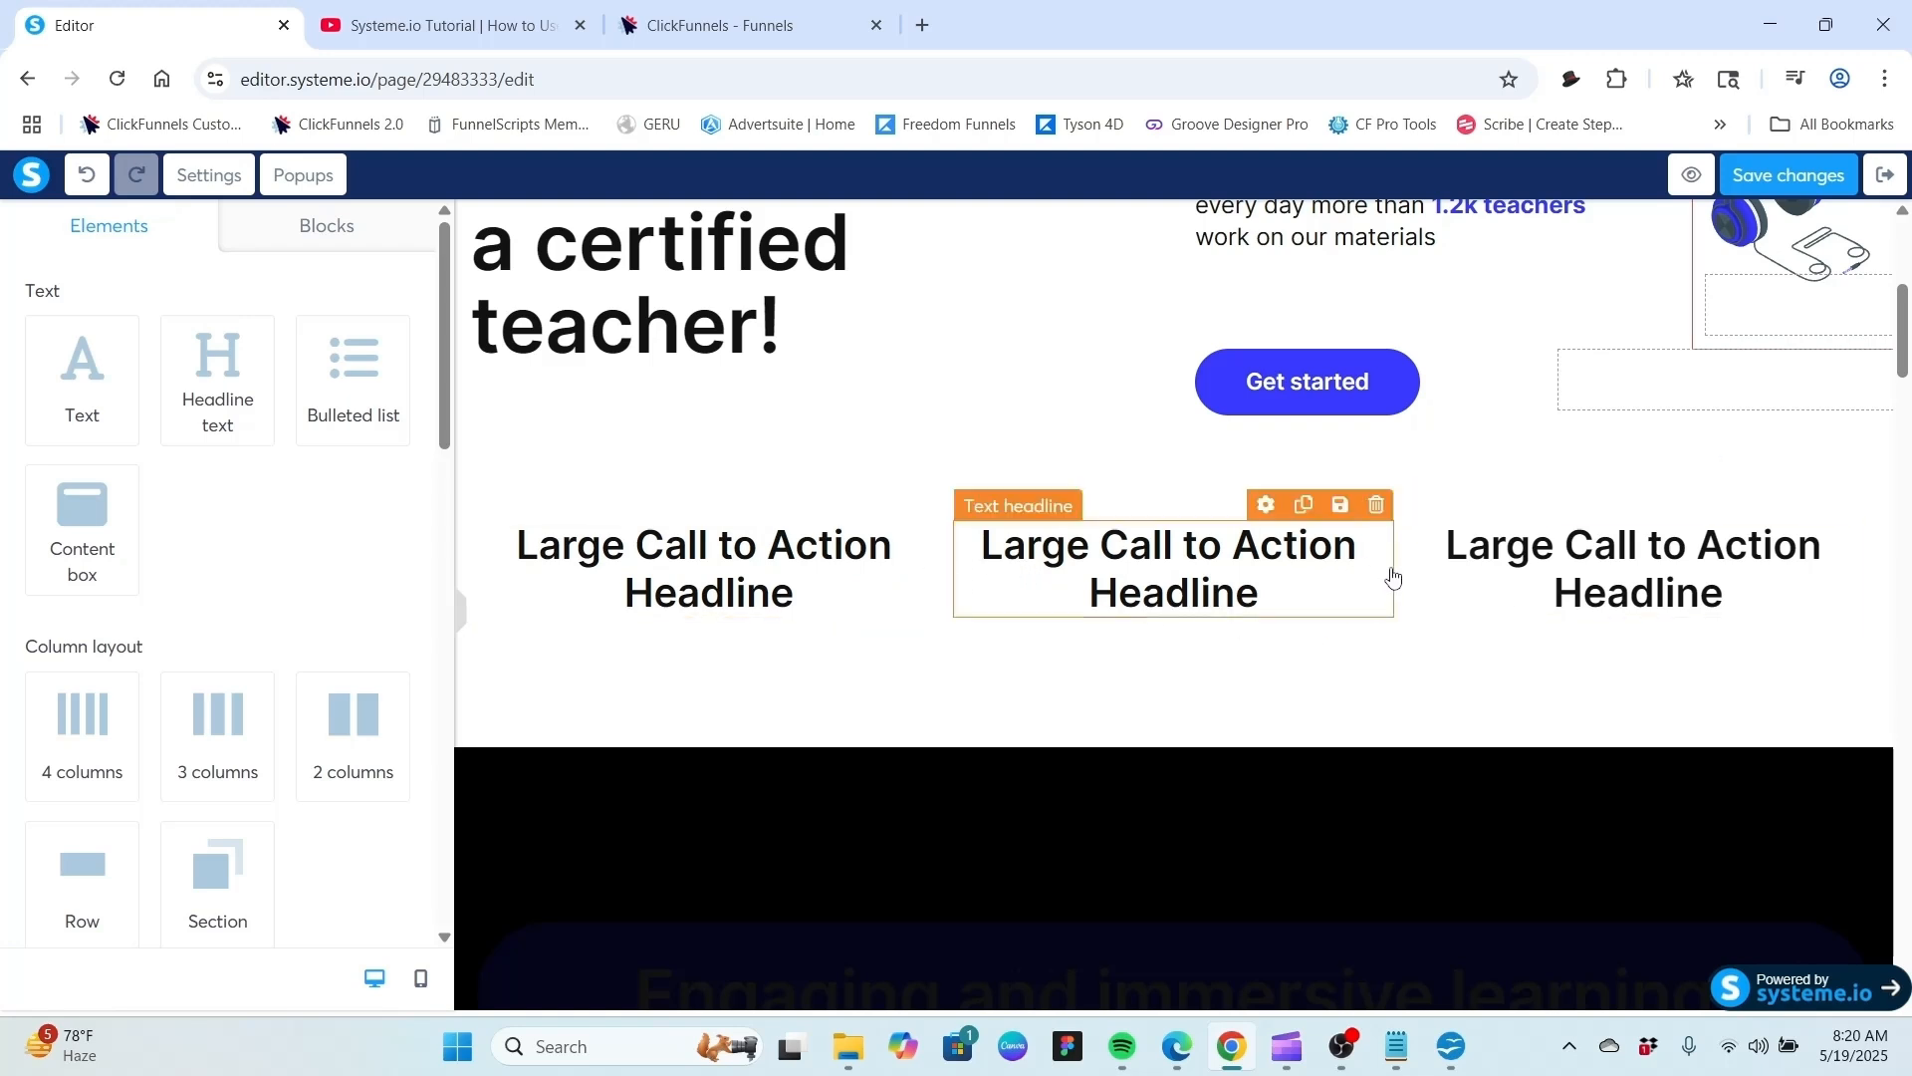
pyautogui.moveTo(1398, 570)
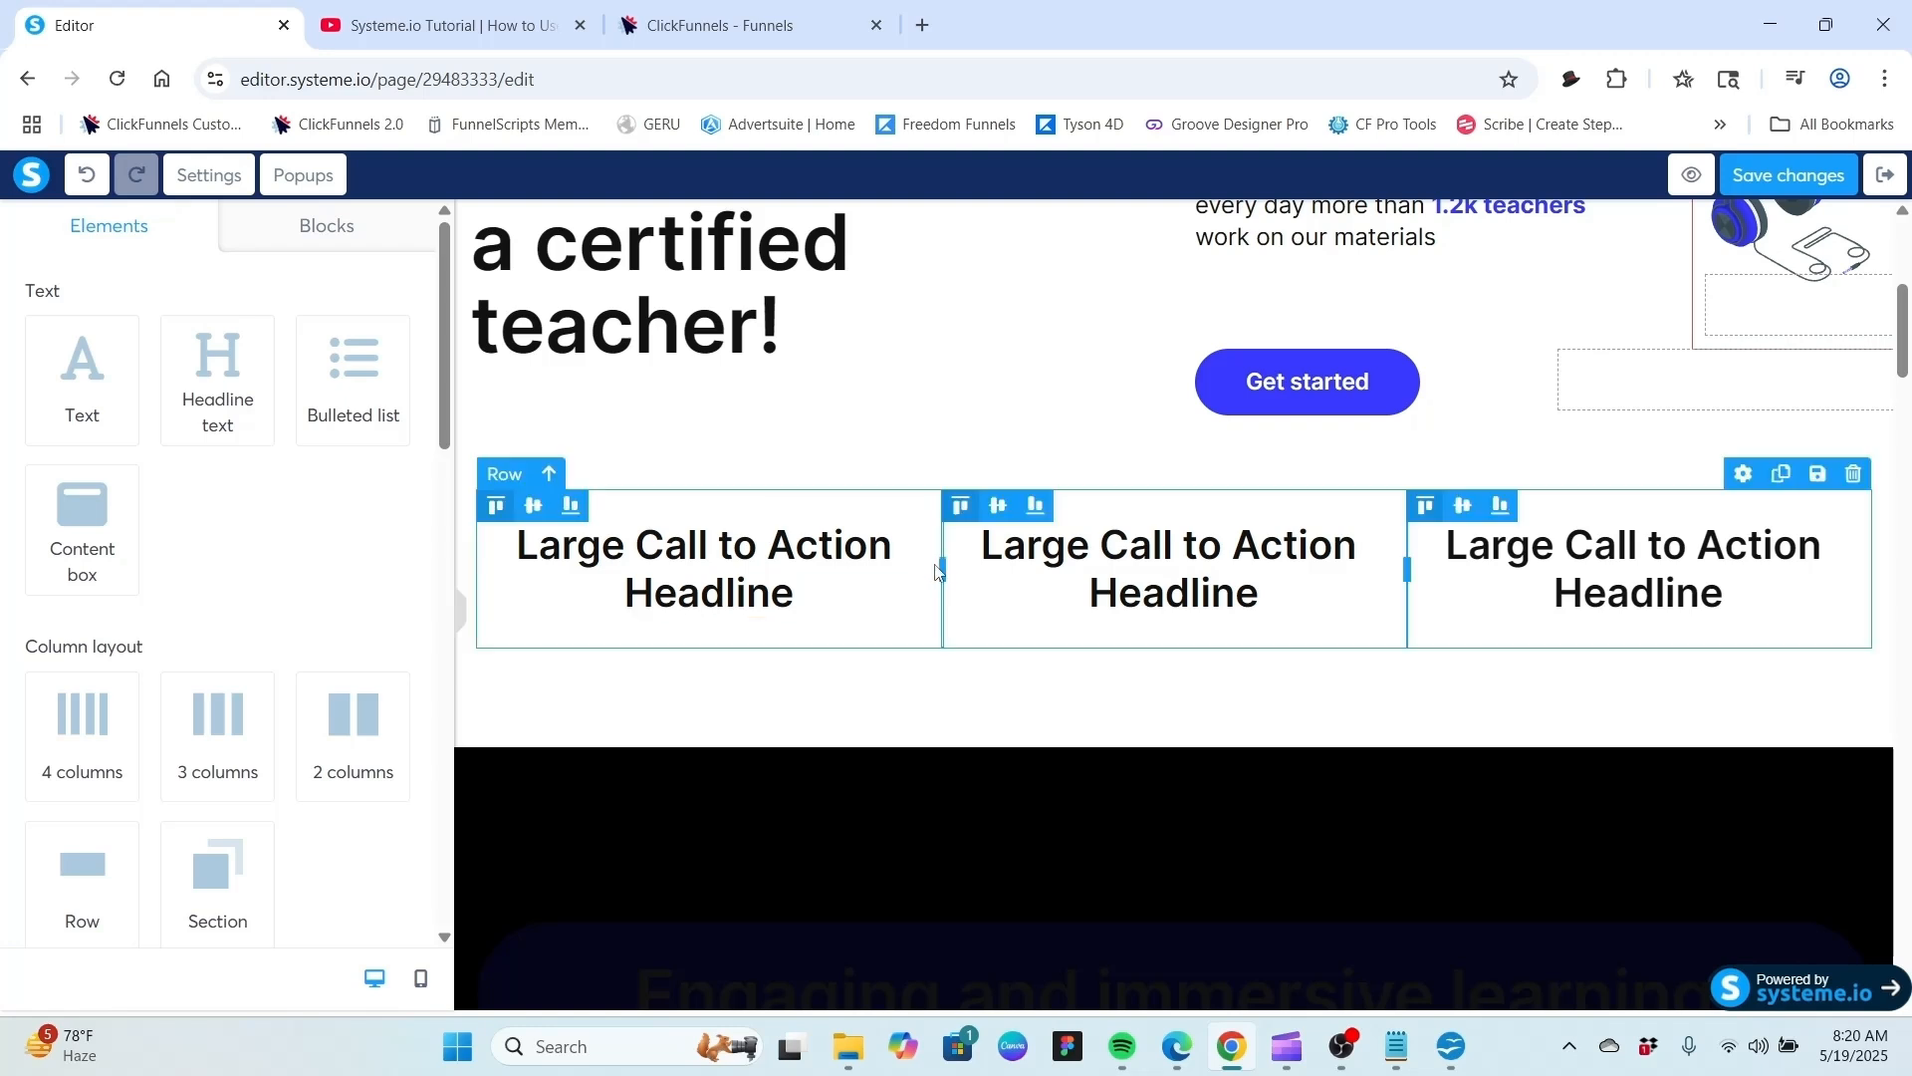
pyautogui.moveTo(944, 567); pyautogui.dragTo(828, 575)
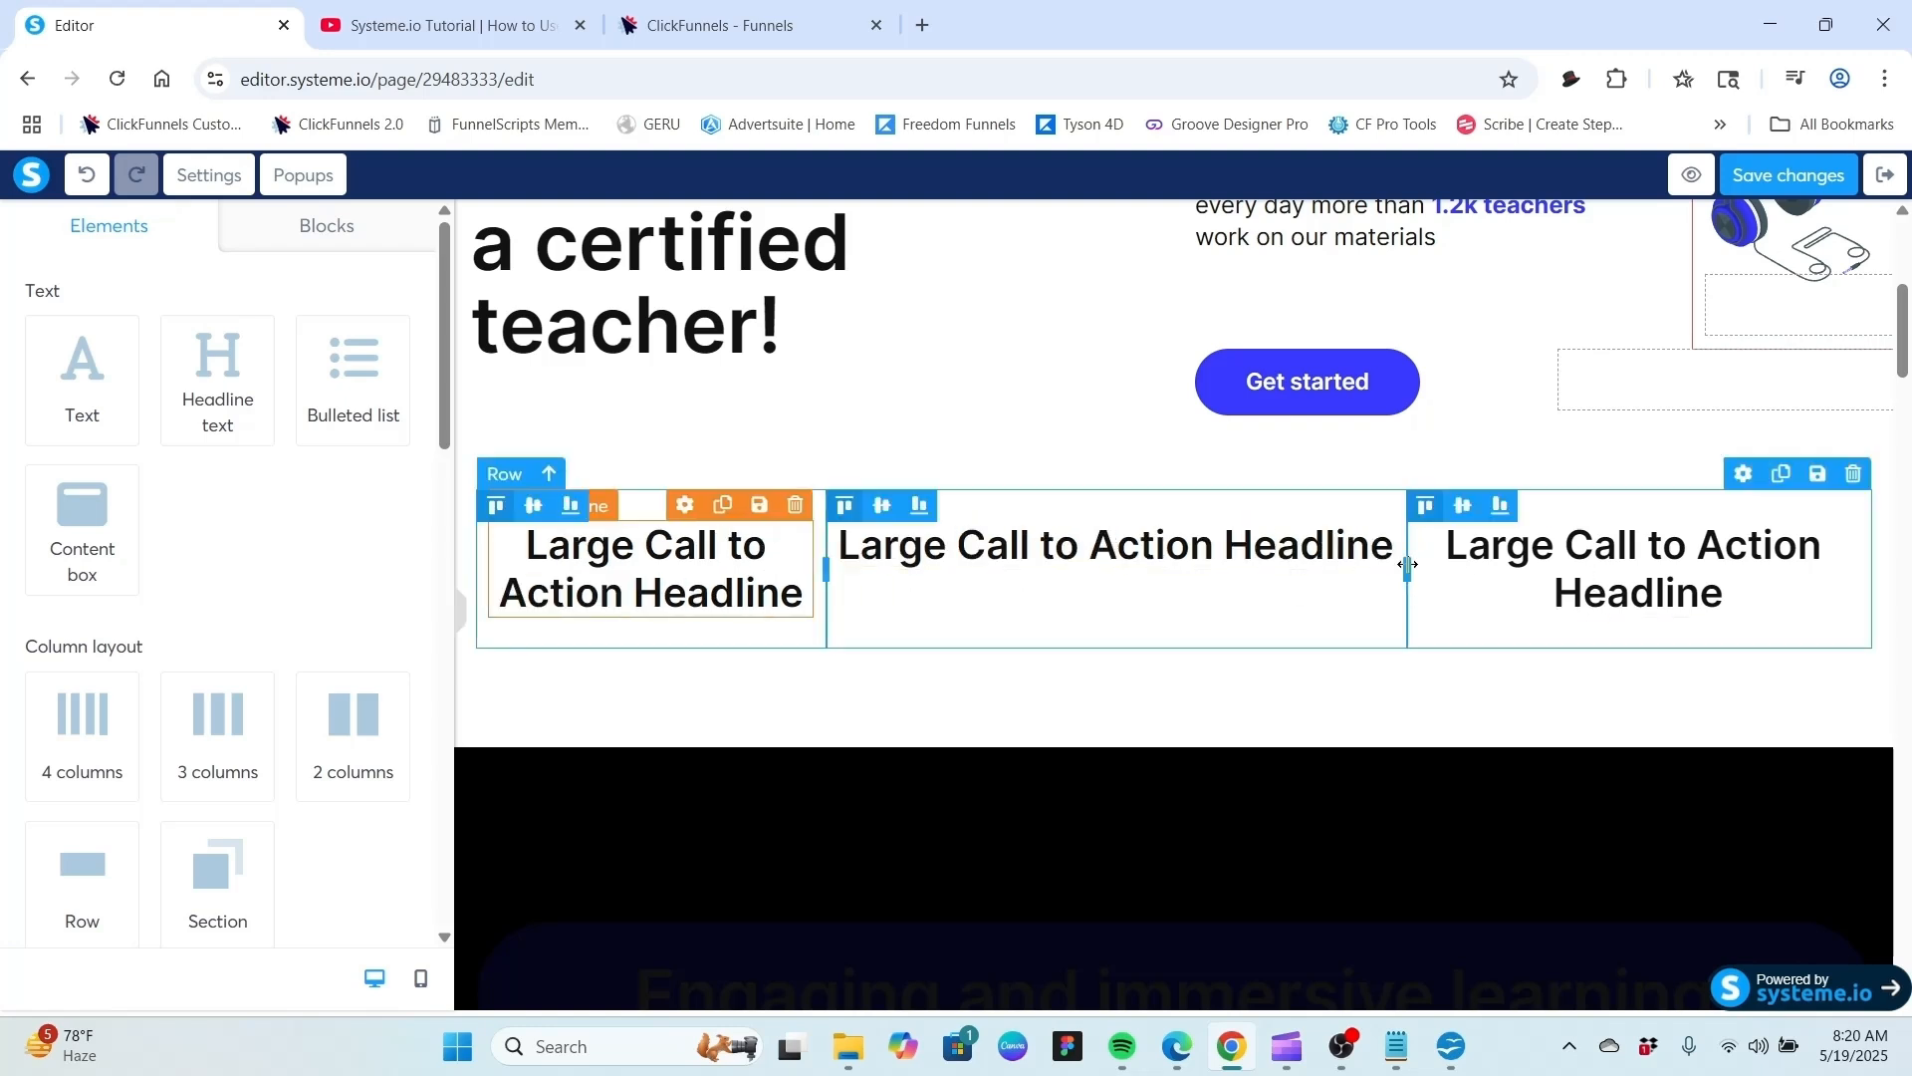
pyautogui.moveTo(1407, 565); pyautogui.dragTo(1510, 587)
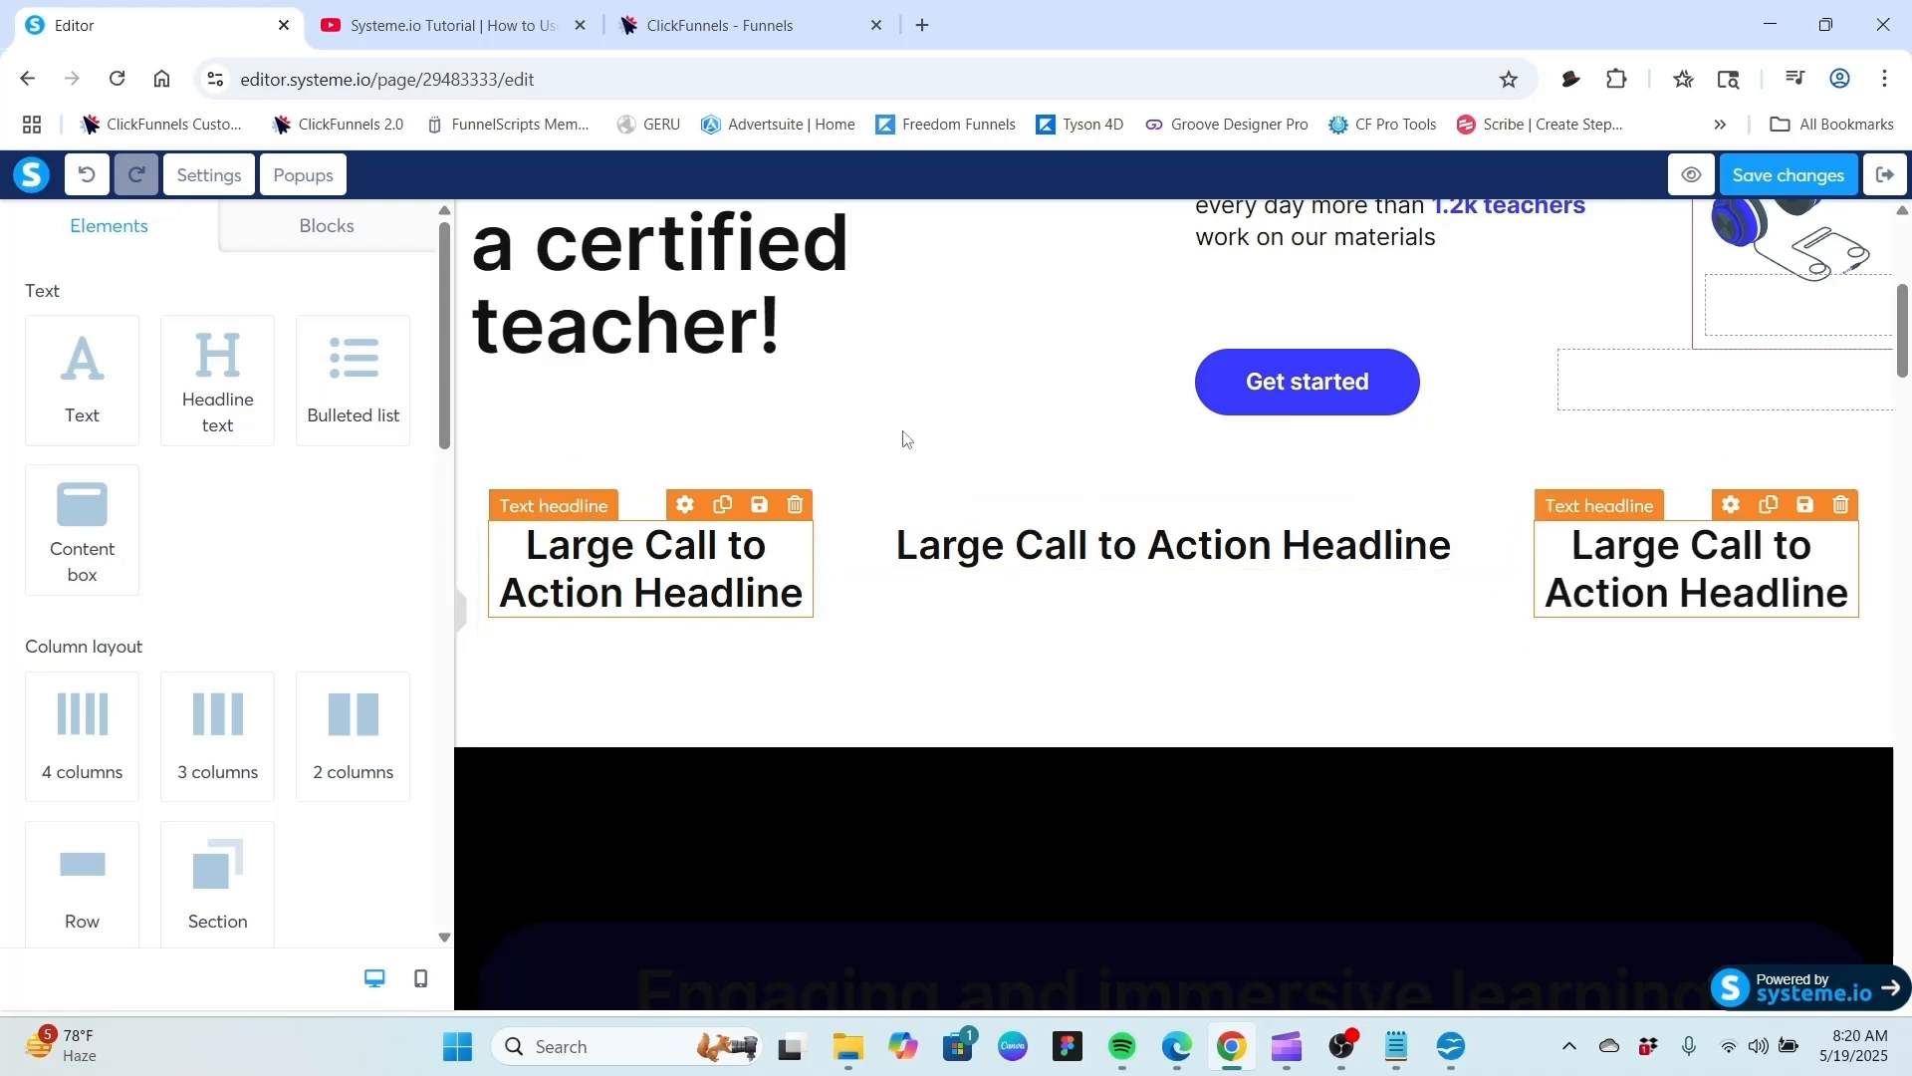
# Select the new three-column row to view its settings.
pyautogui.scroll(3, 900, 438)
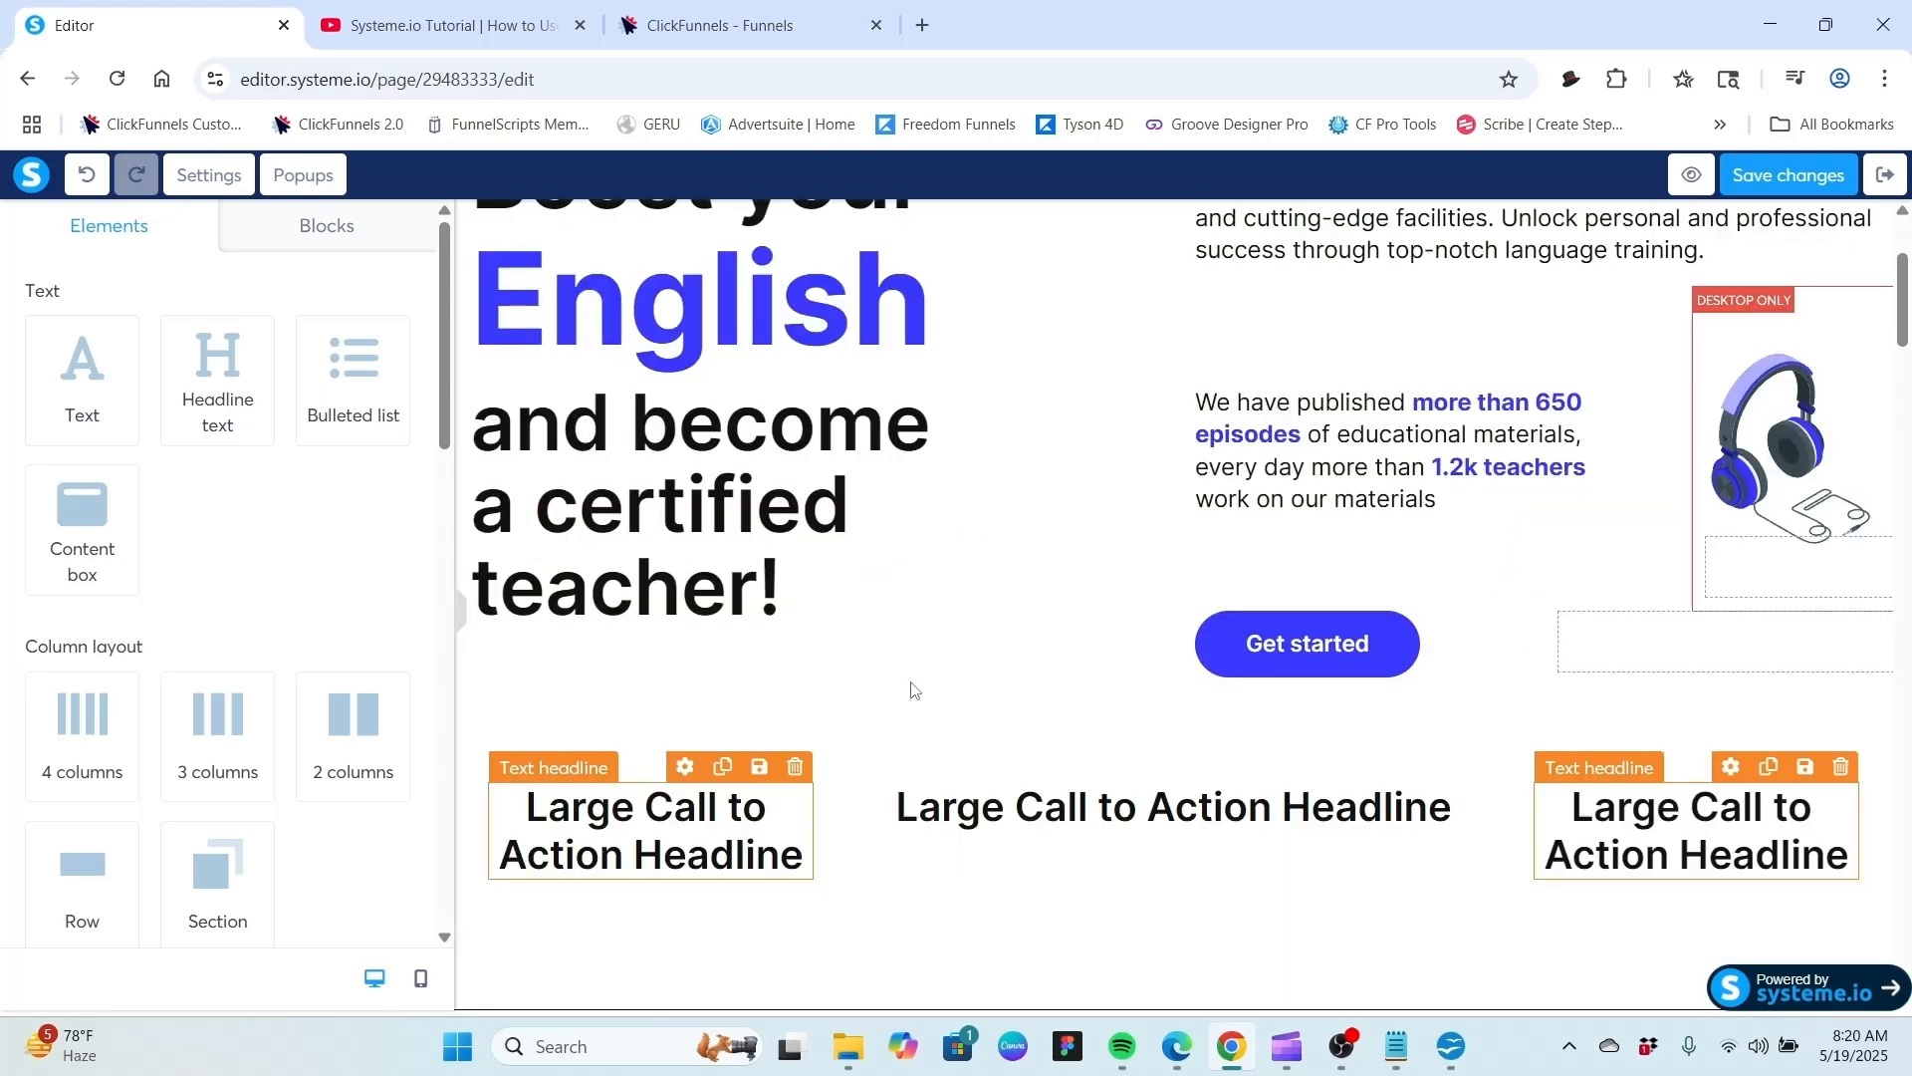
pyautogui.scroll(-5, 909, 687)
pyautogui.scroll(1, 885, 632)
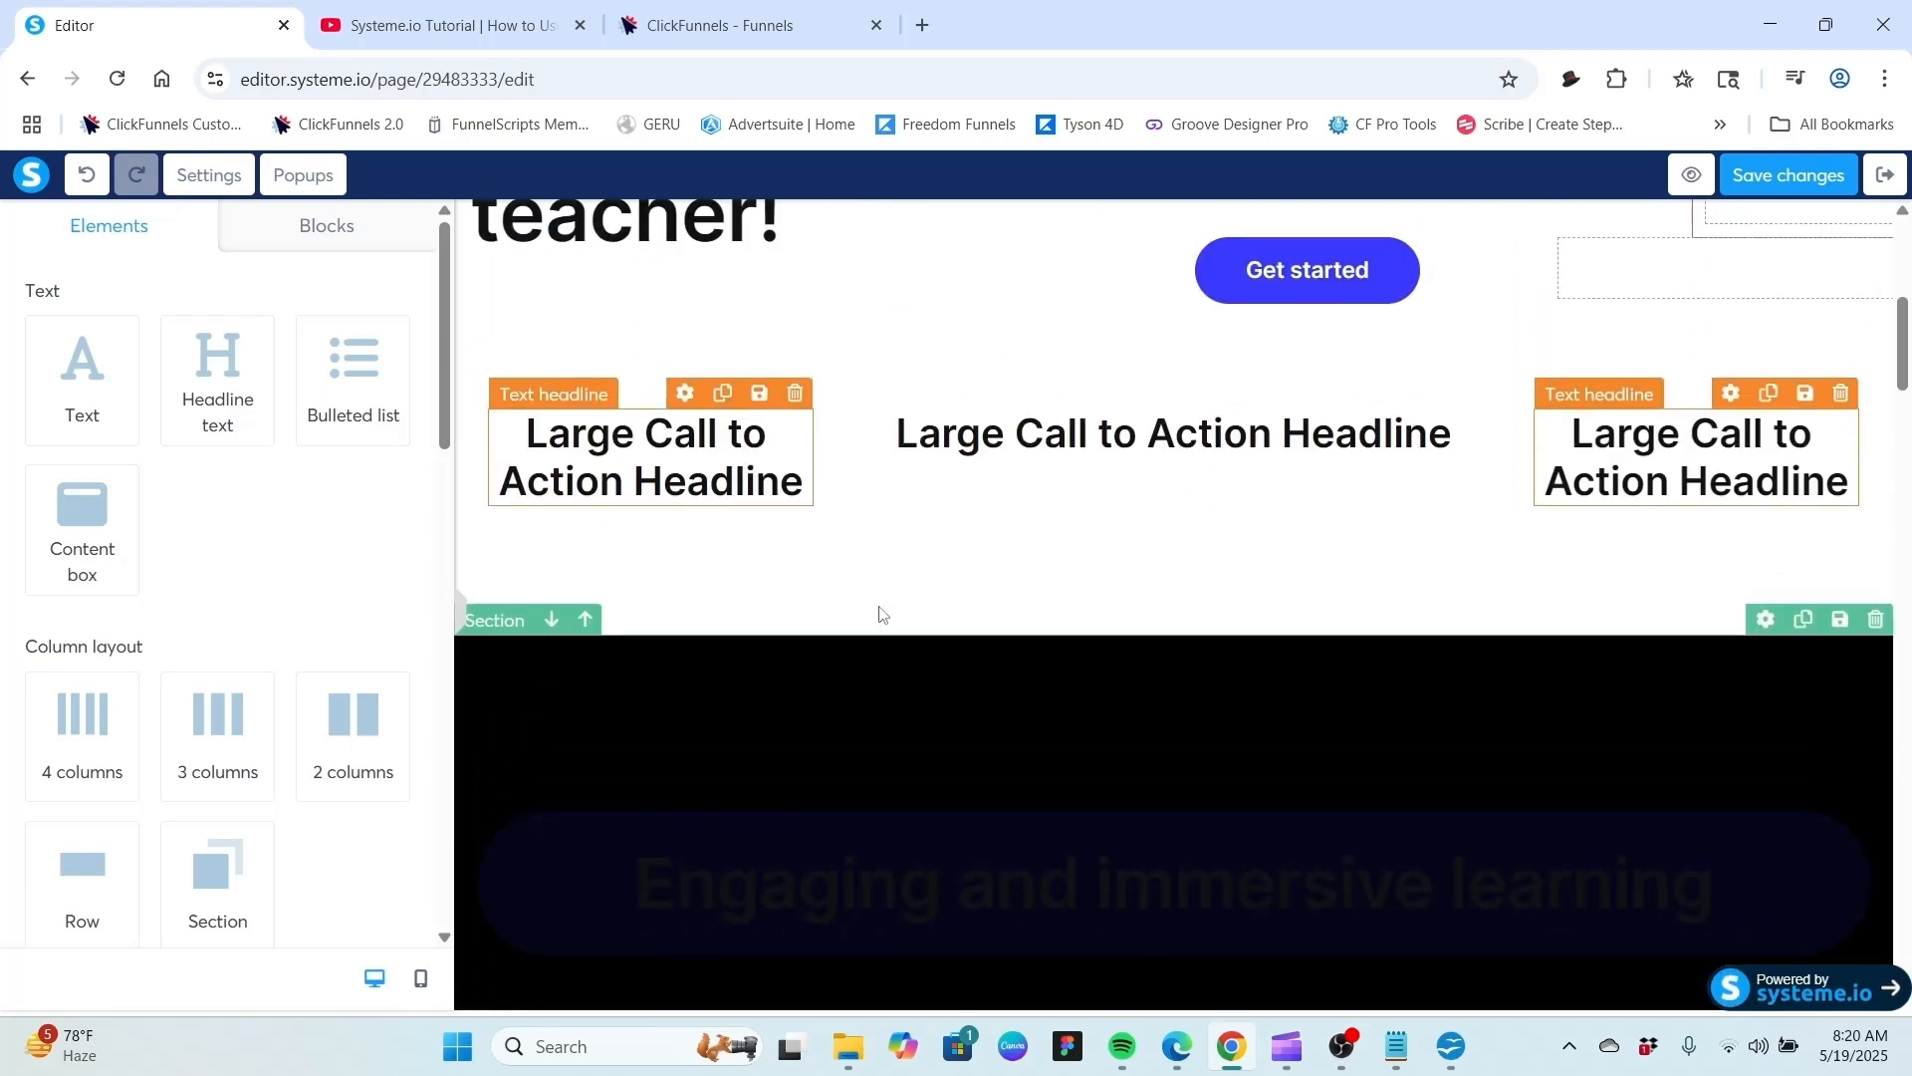
pyautogui.click(1082, 540)
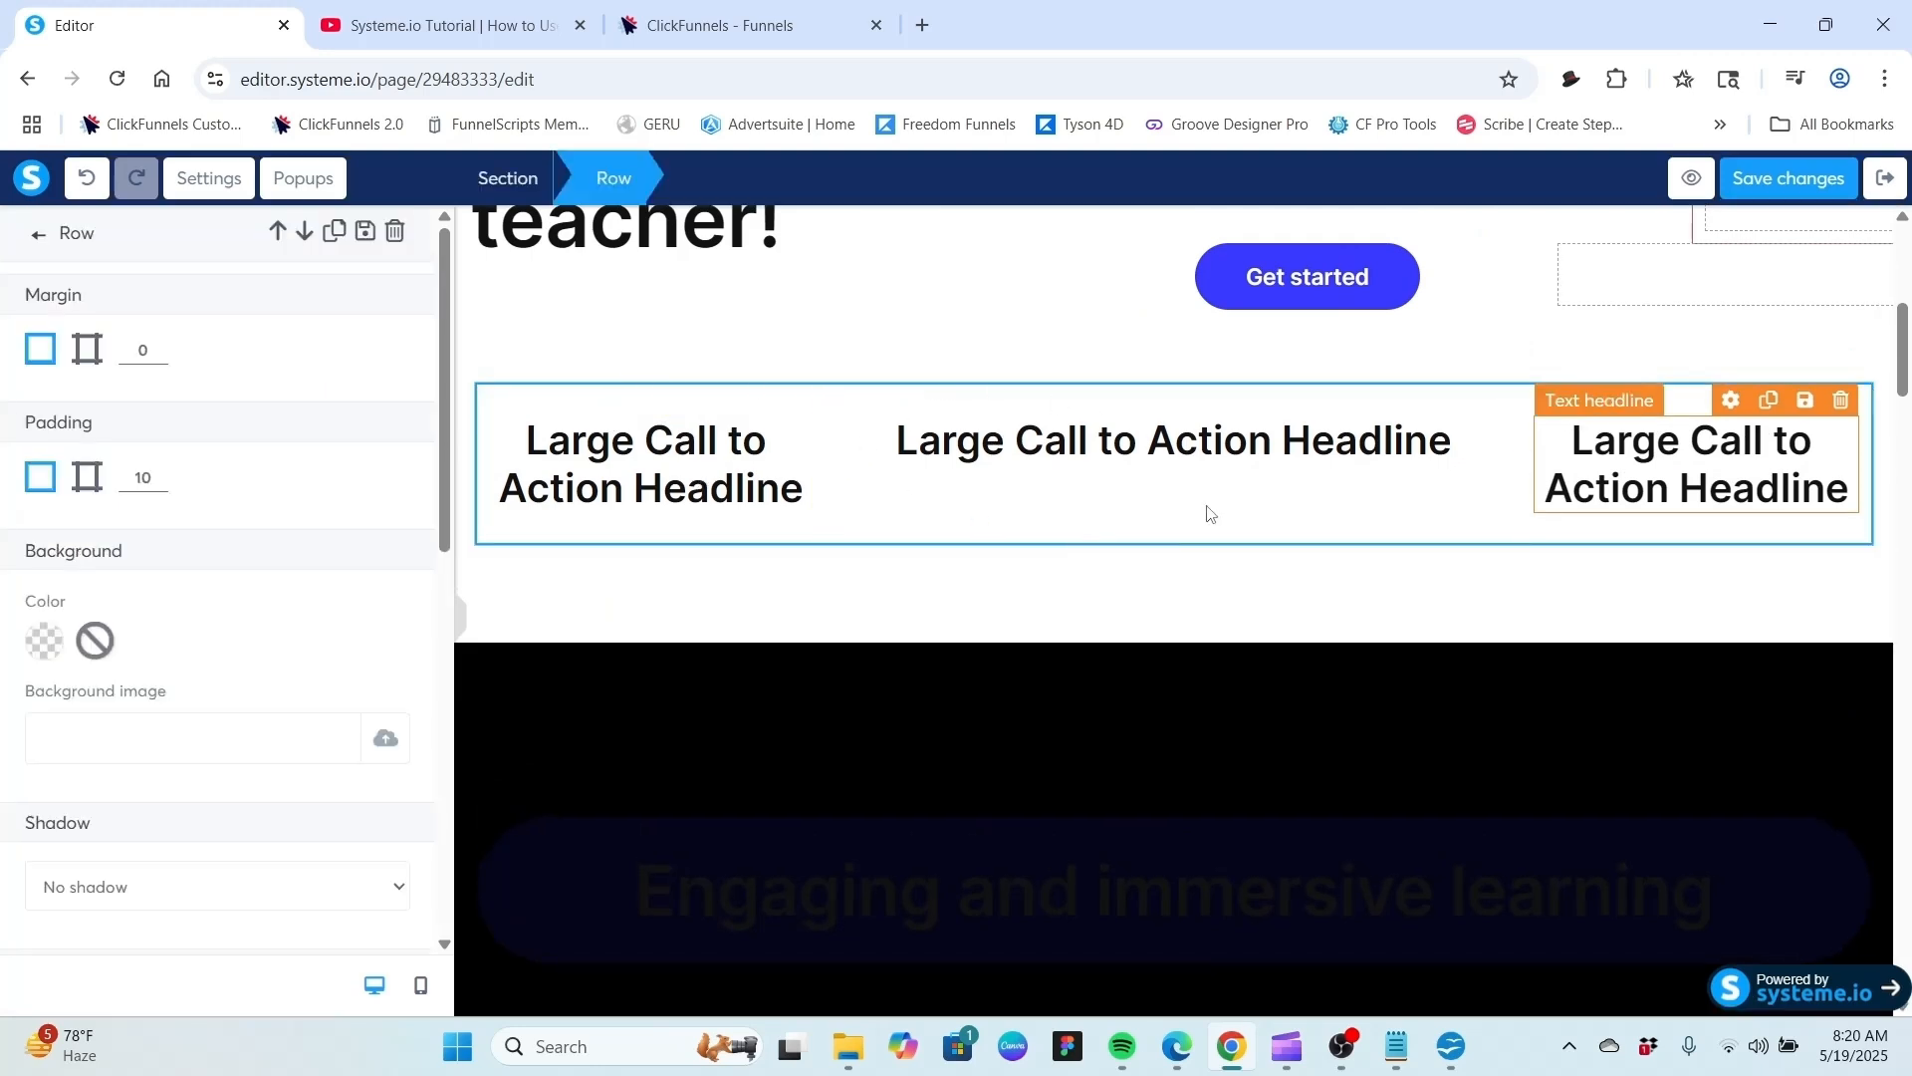
pyautogui.click(1145, 504)
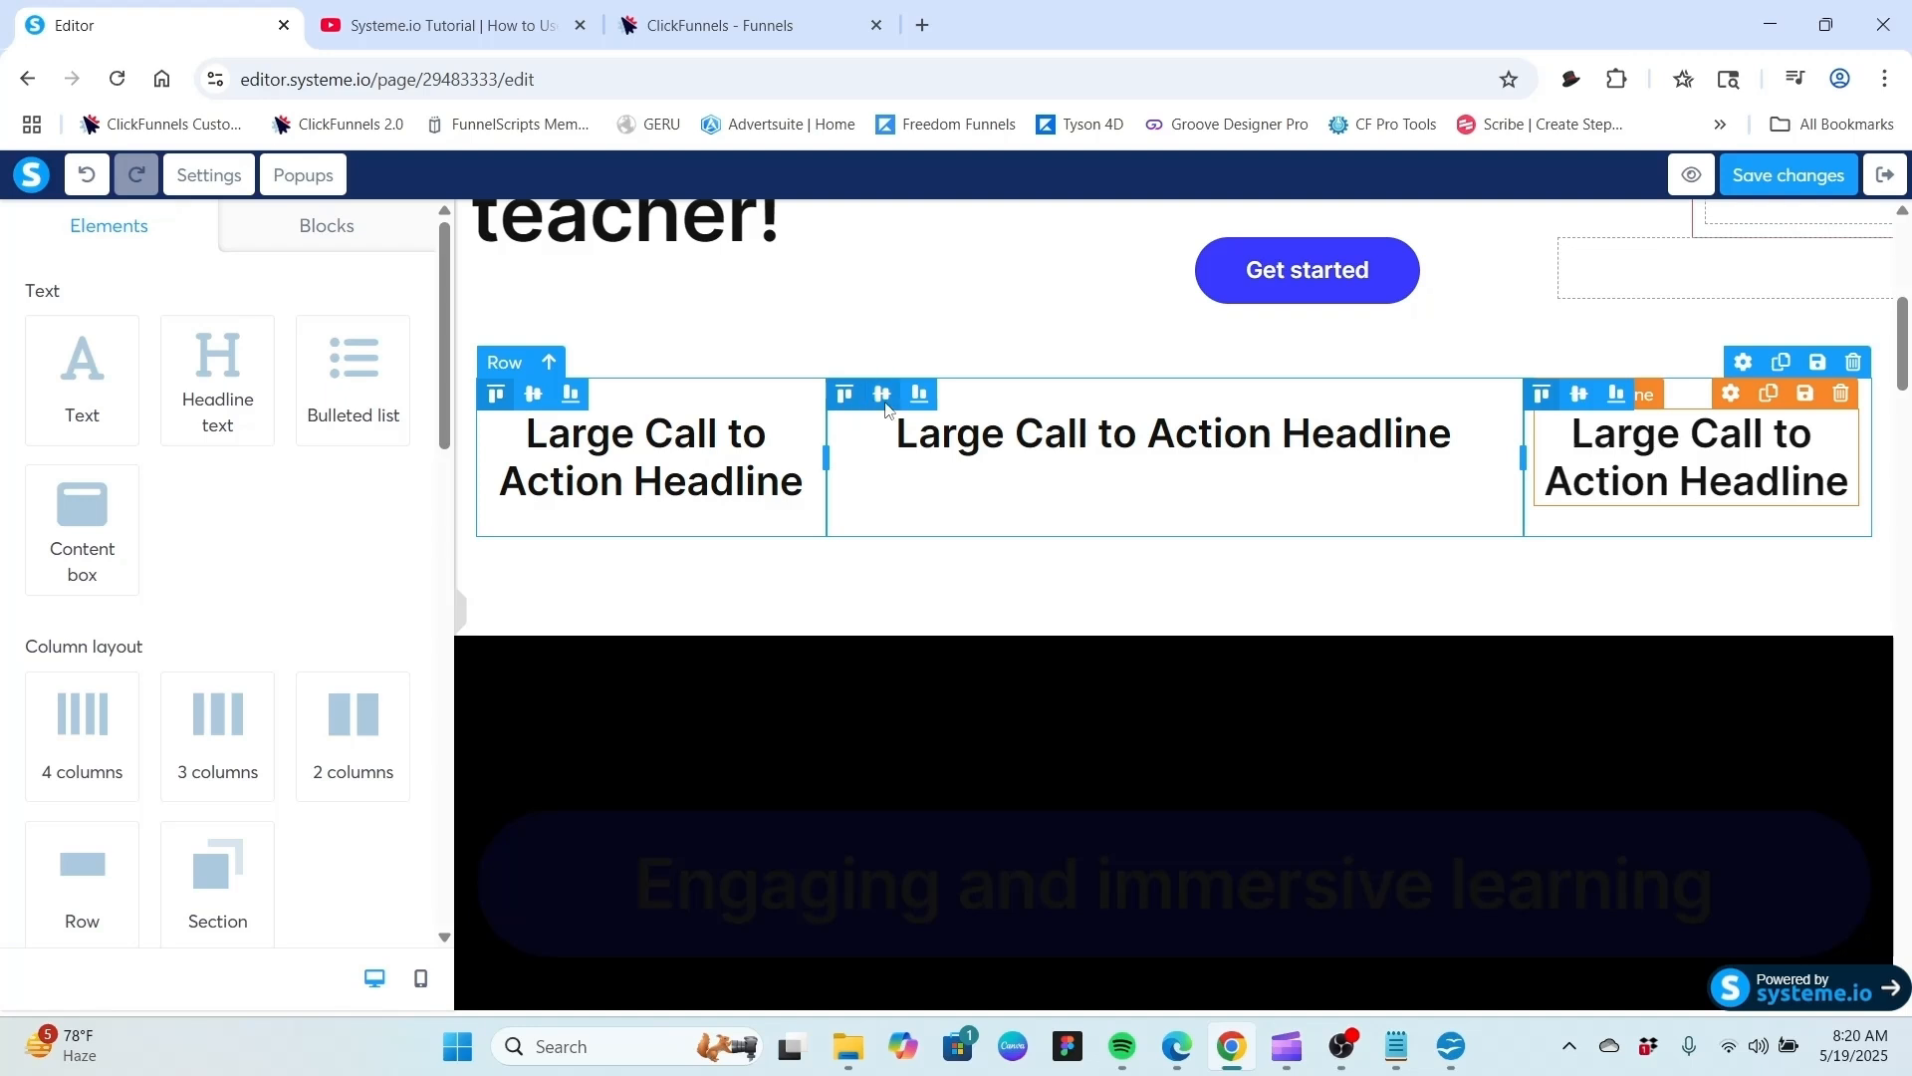
# Try the middle column's vertical alignment options, returning its content to top alignment.
pyautogui.click(883, 394)
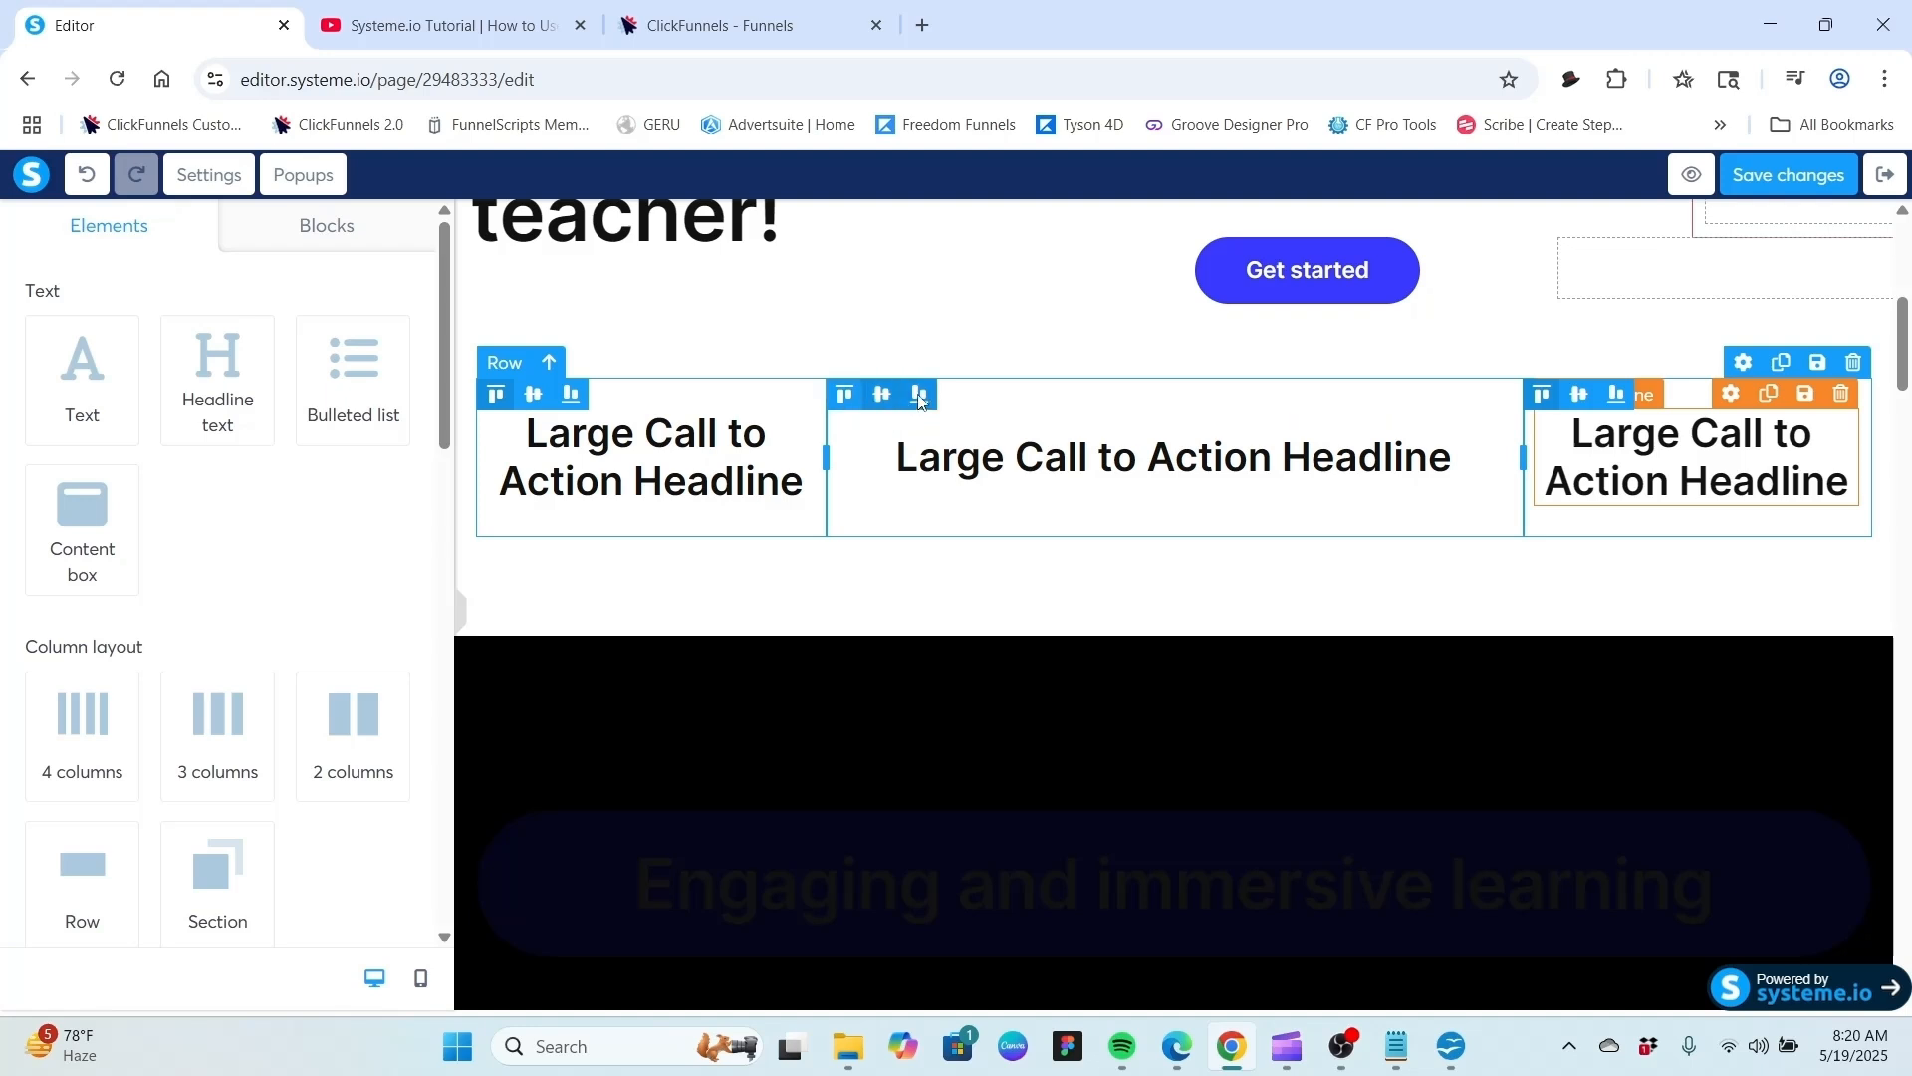
pyautogui.click(919, 396)
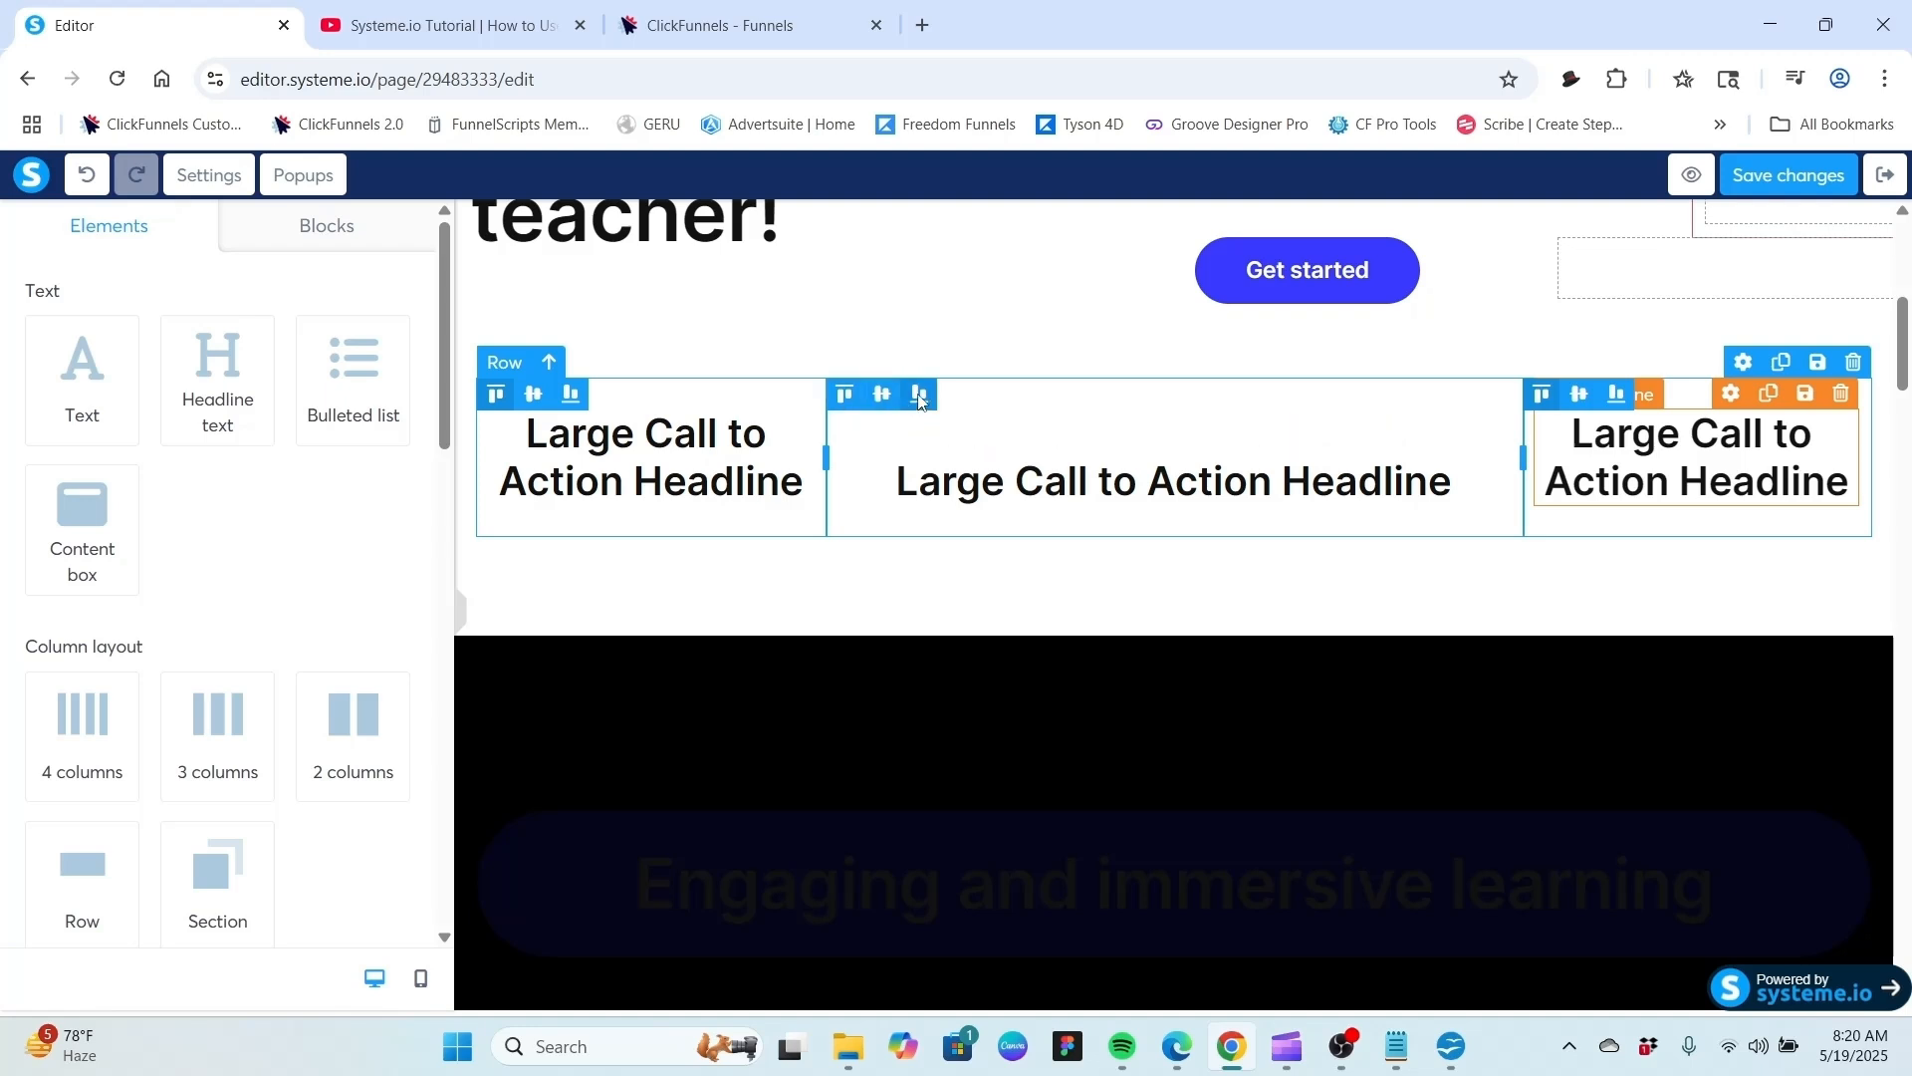
pyautogui.click(844, 395)
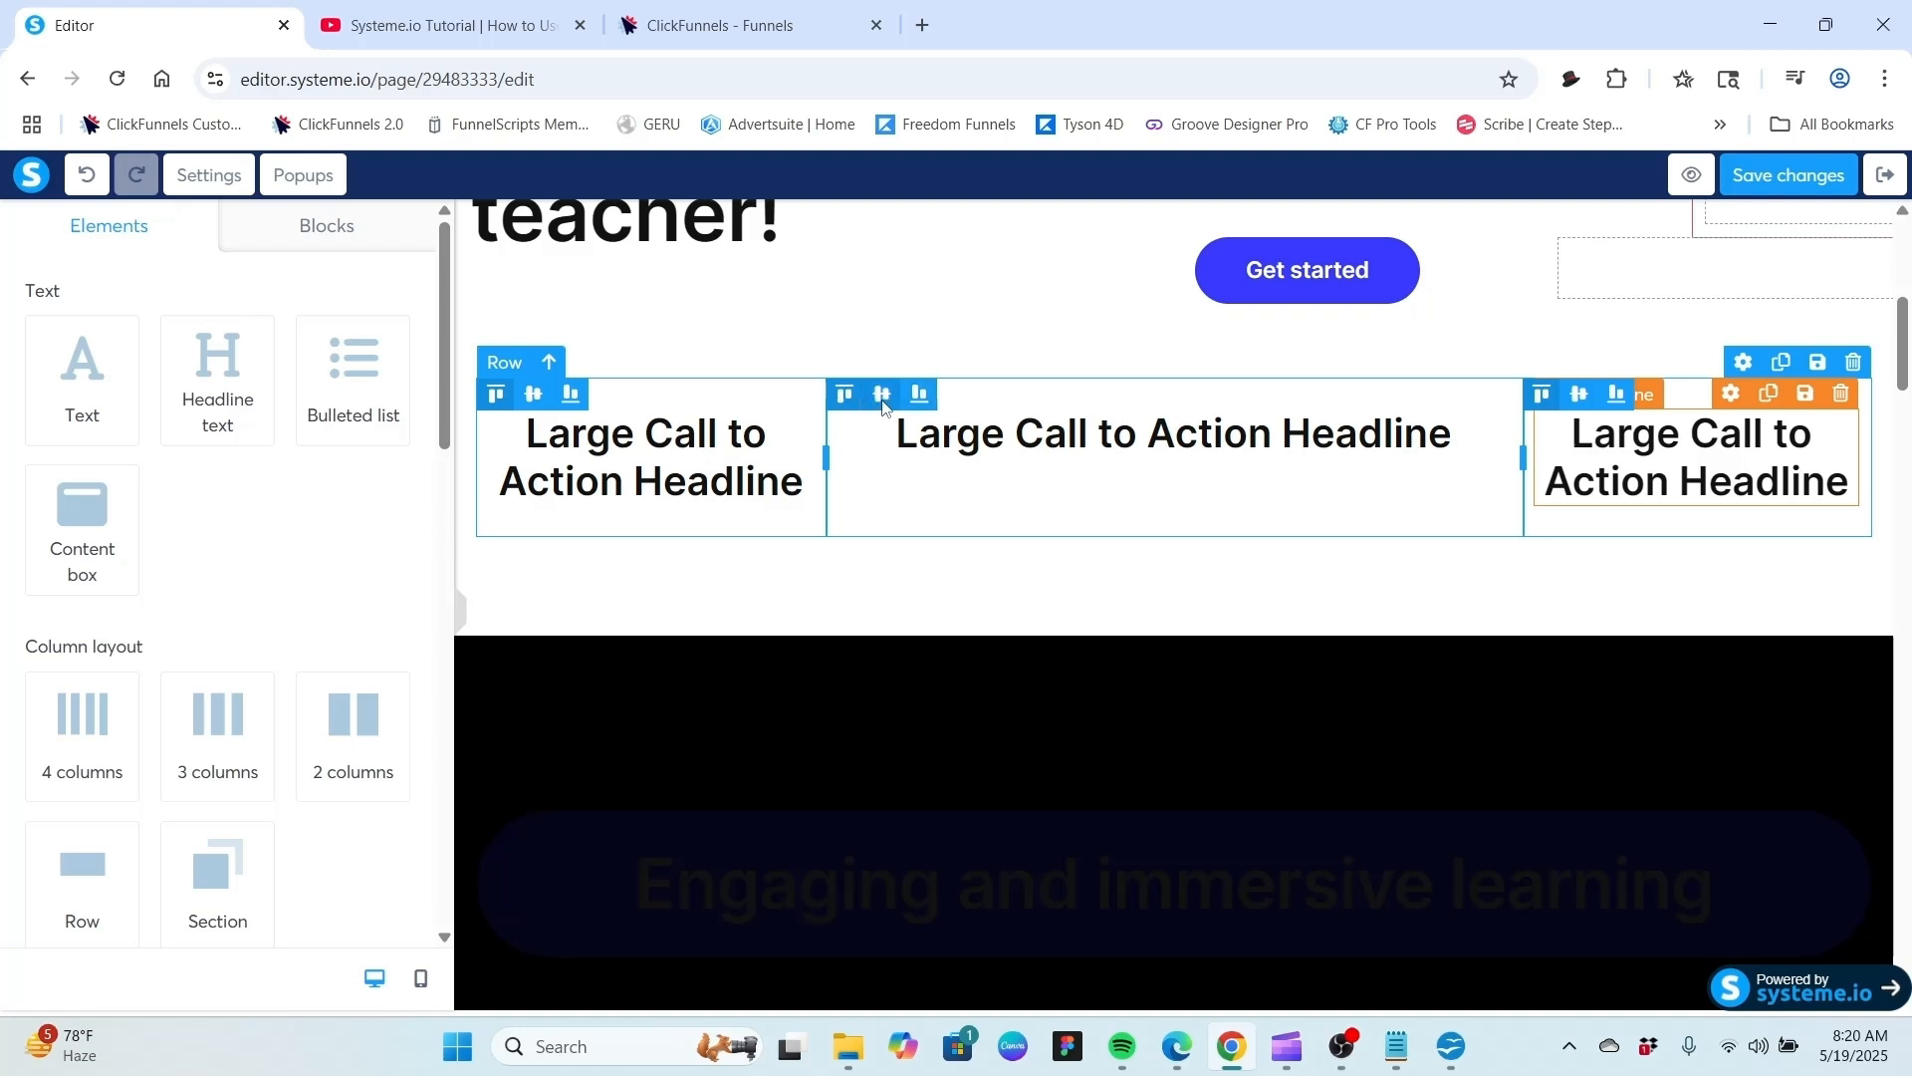
pyautogui.click(882, 395)
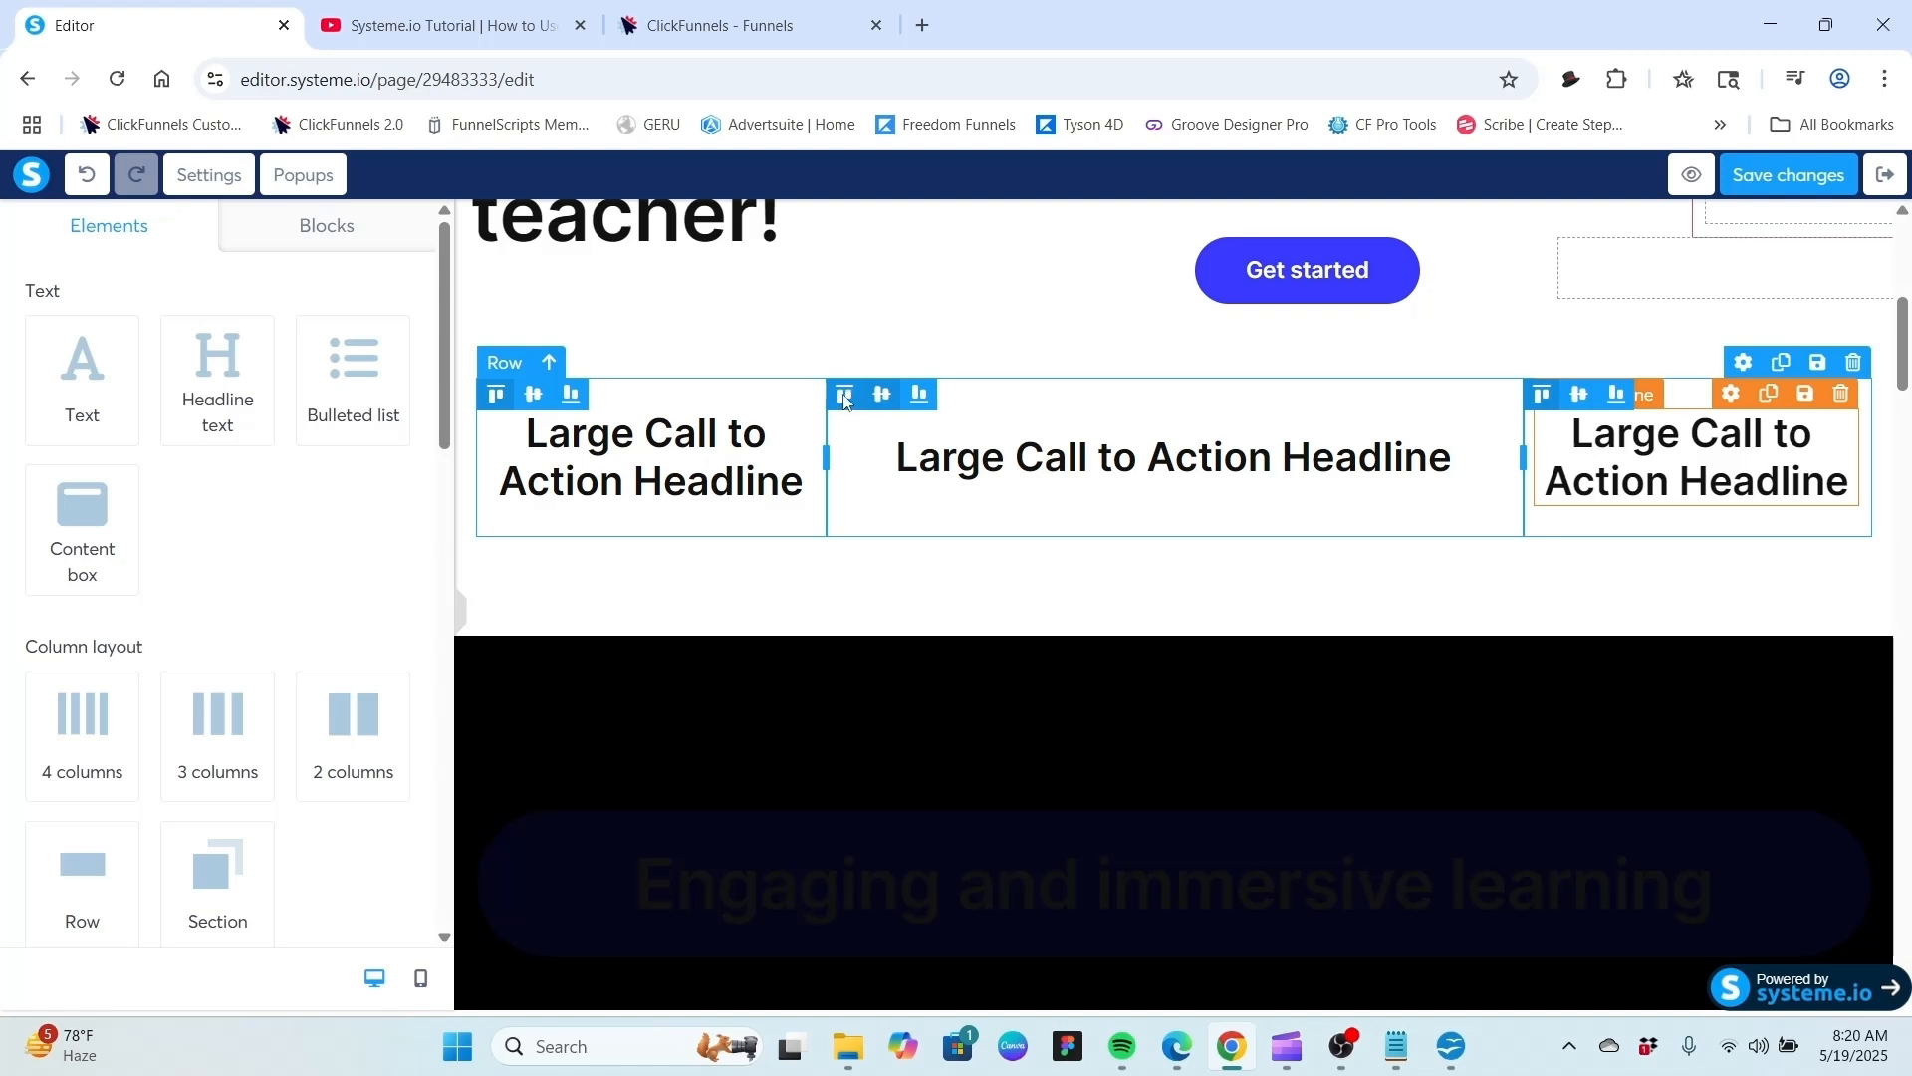
pyautogui.click(845, 396)
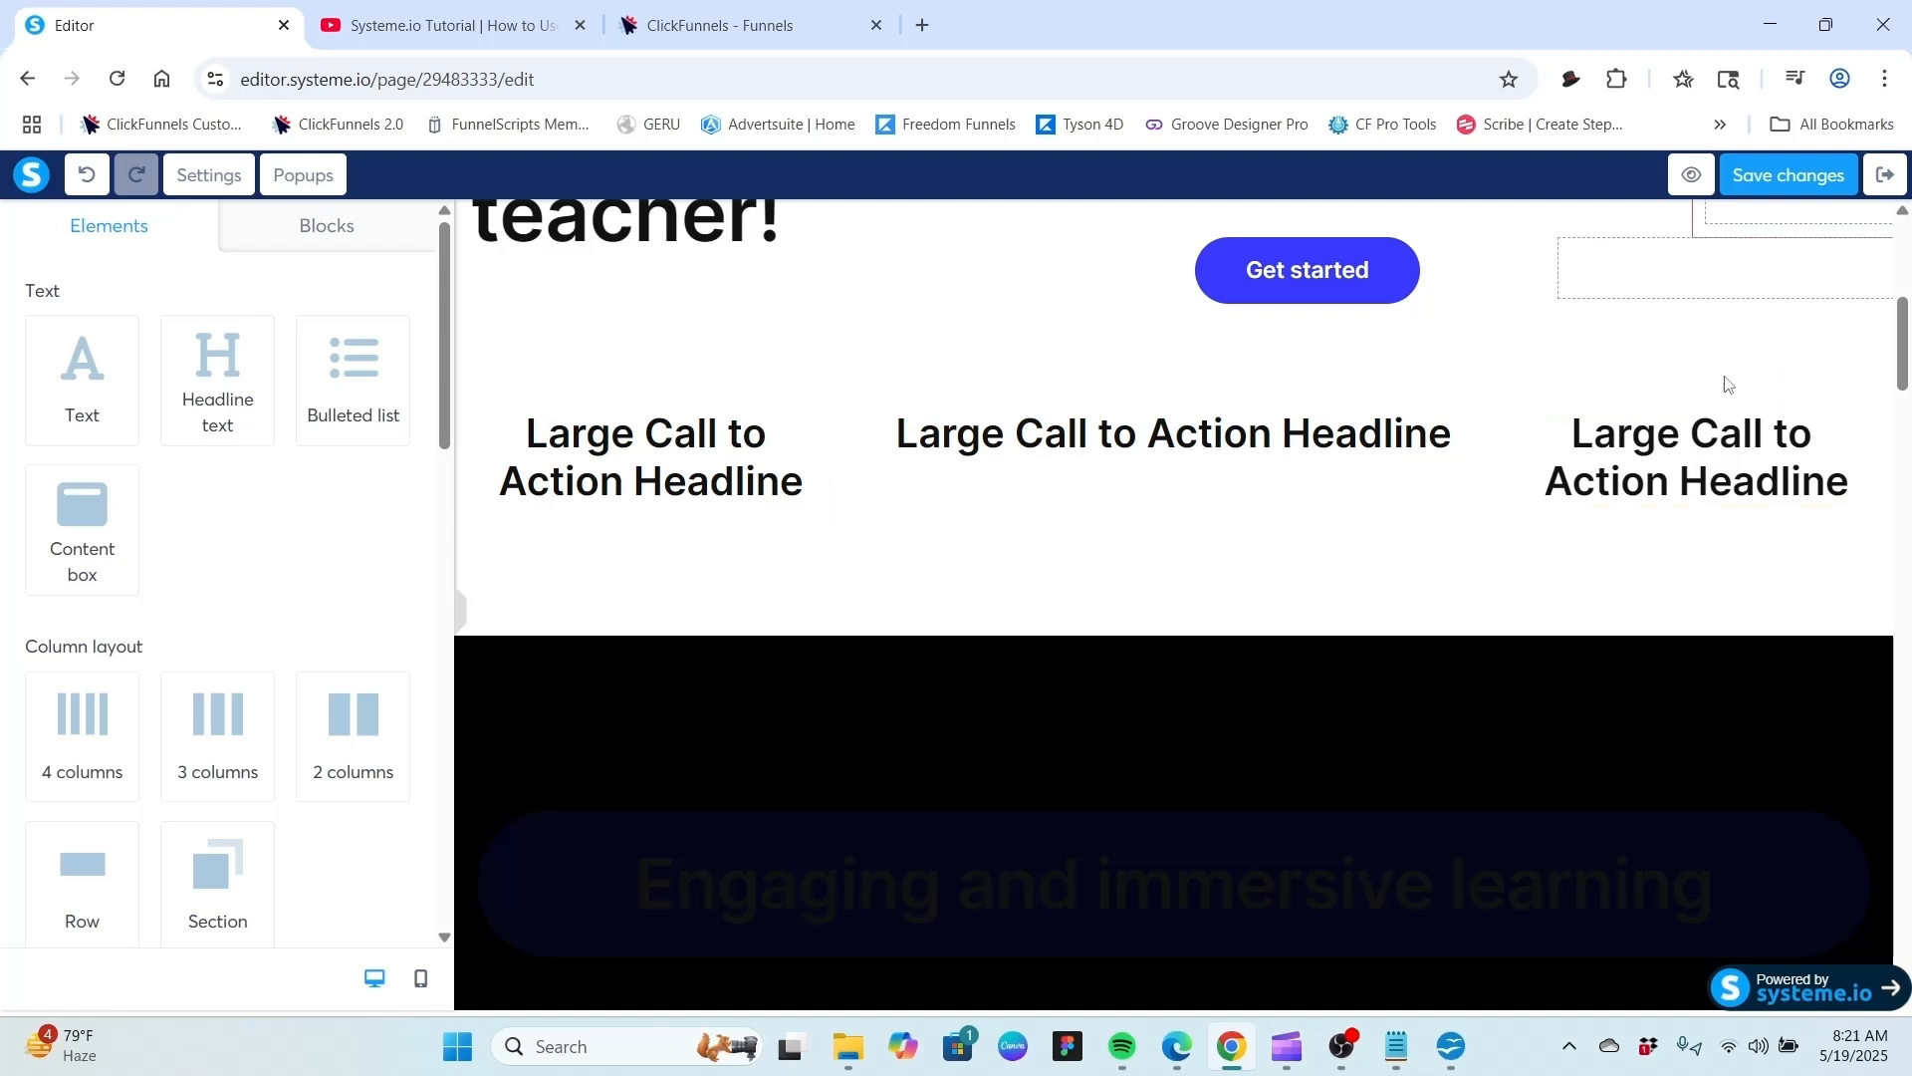
# Select the three-column row and expand its margin into separate top, right, bottom and left values.
pyautogui.click(1717, 401)
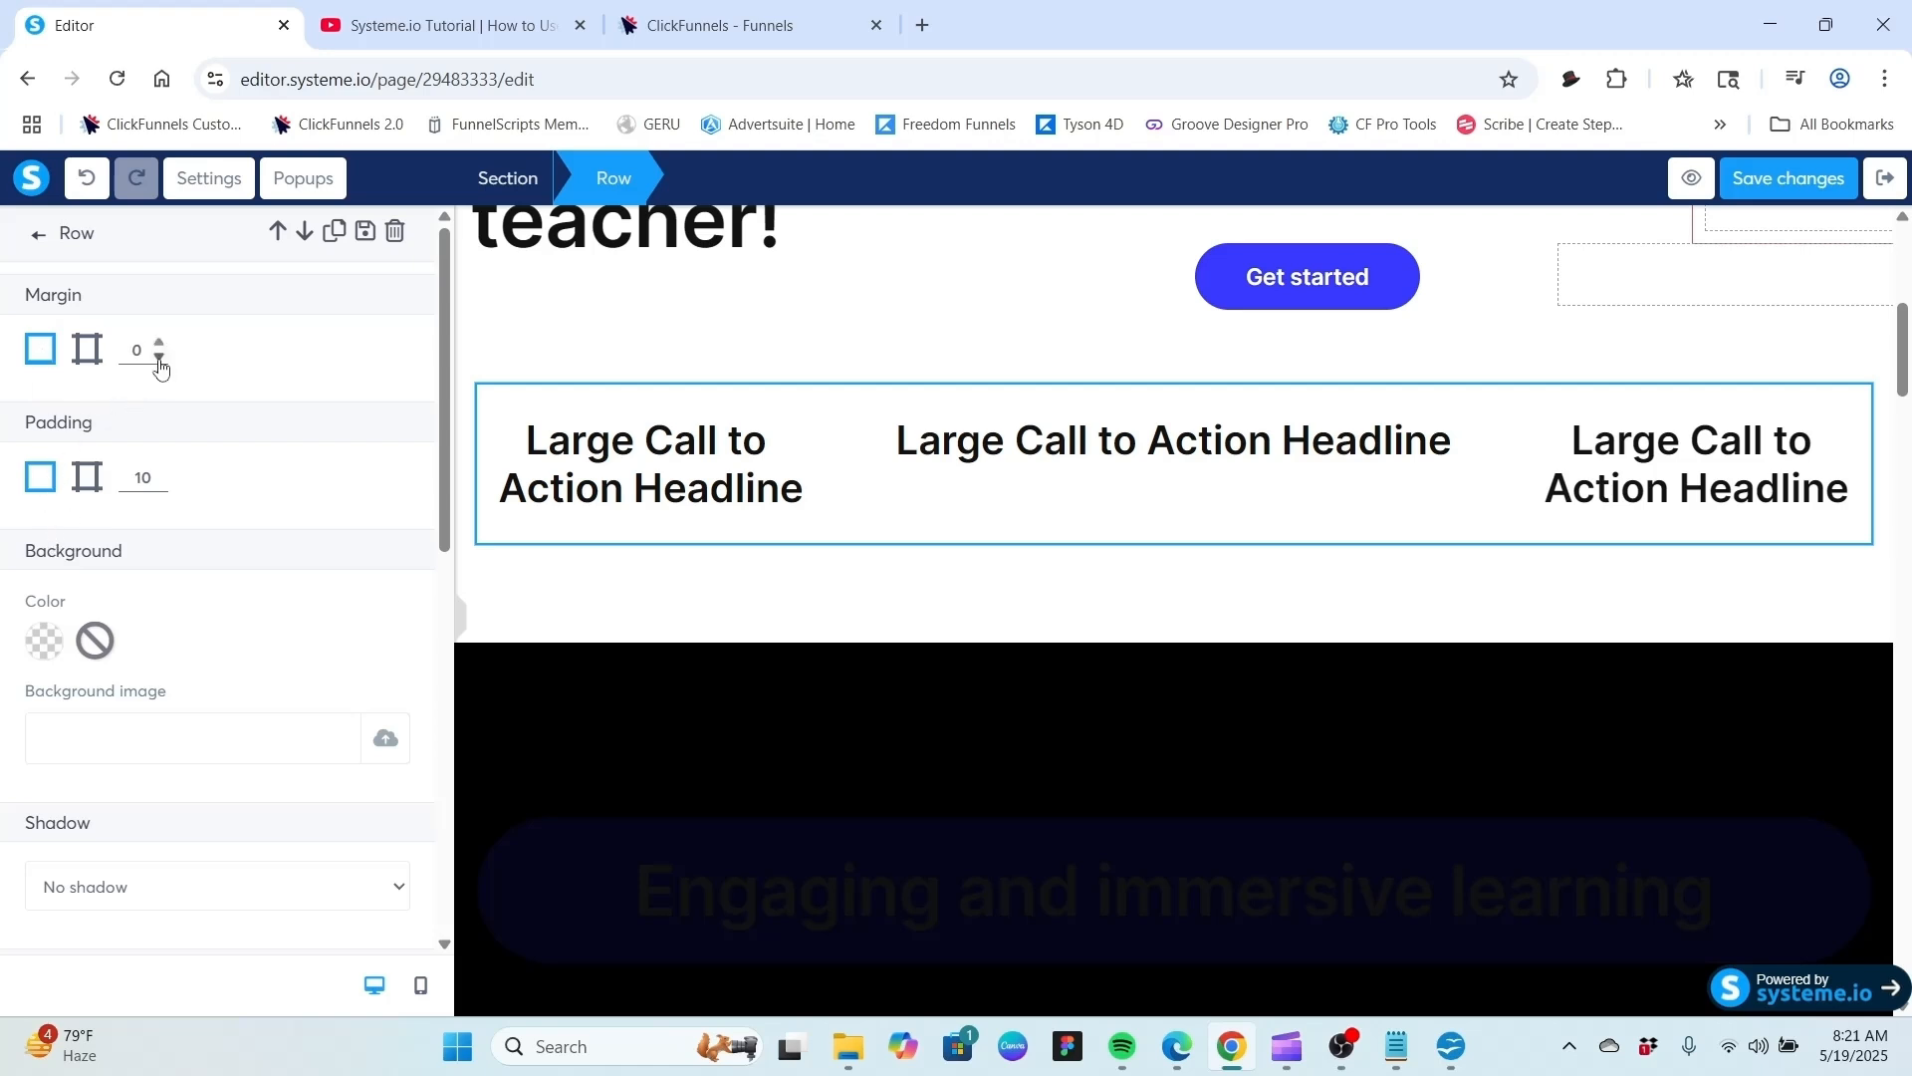
pyautogui.click(87, 350)
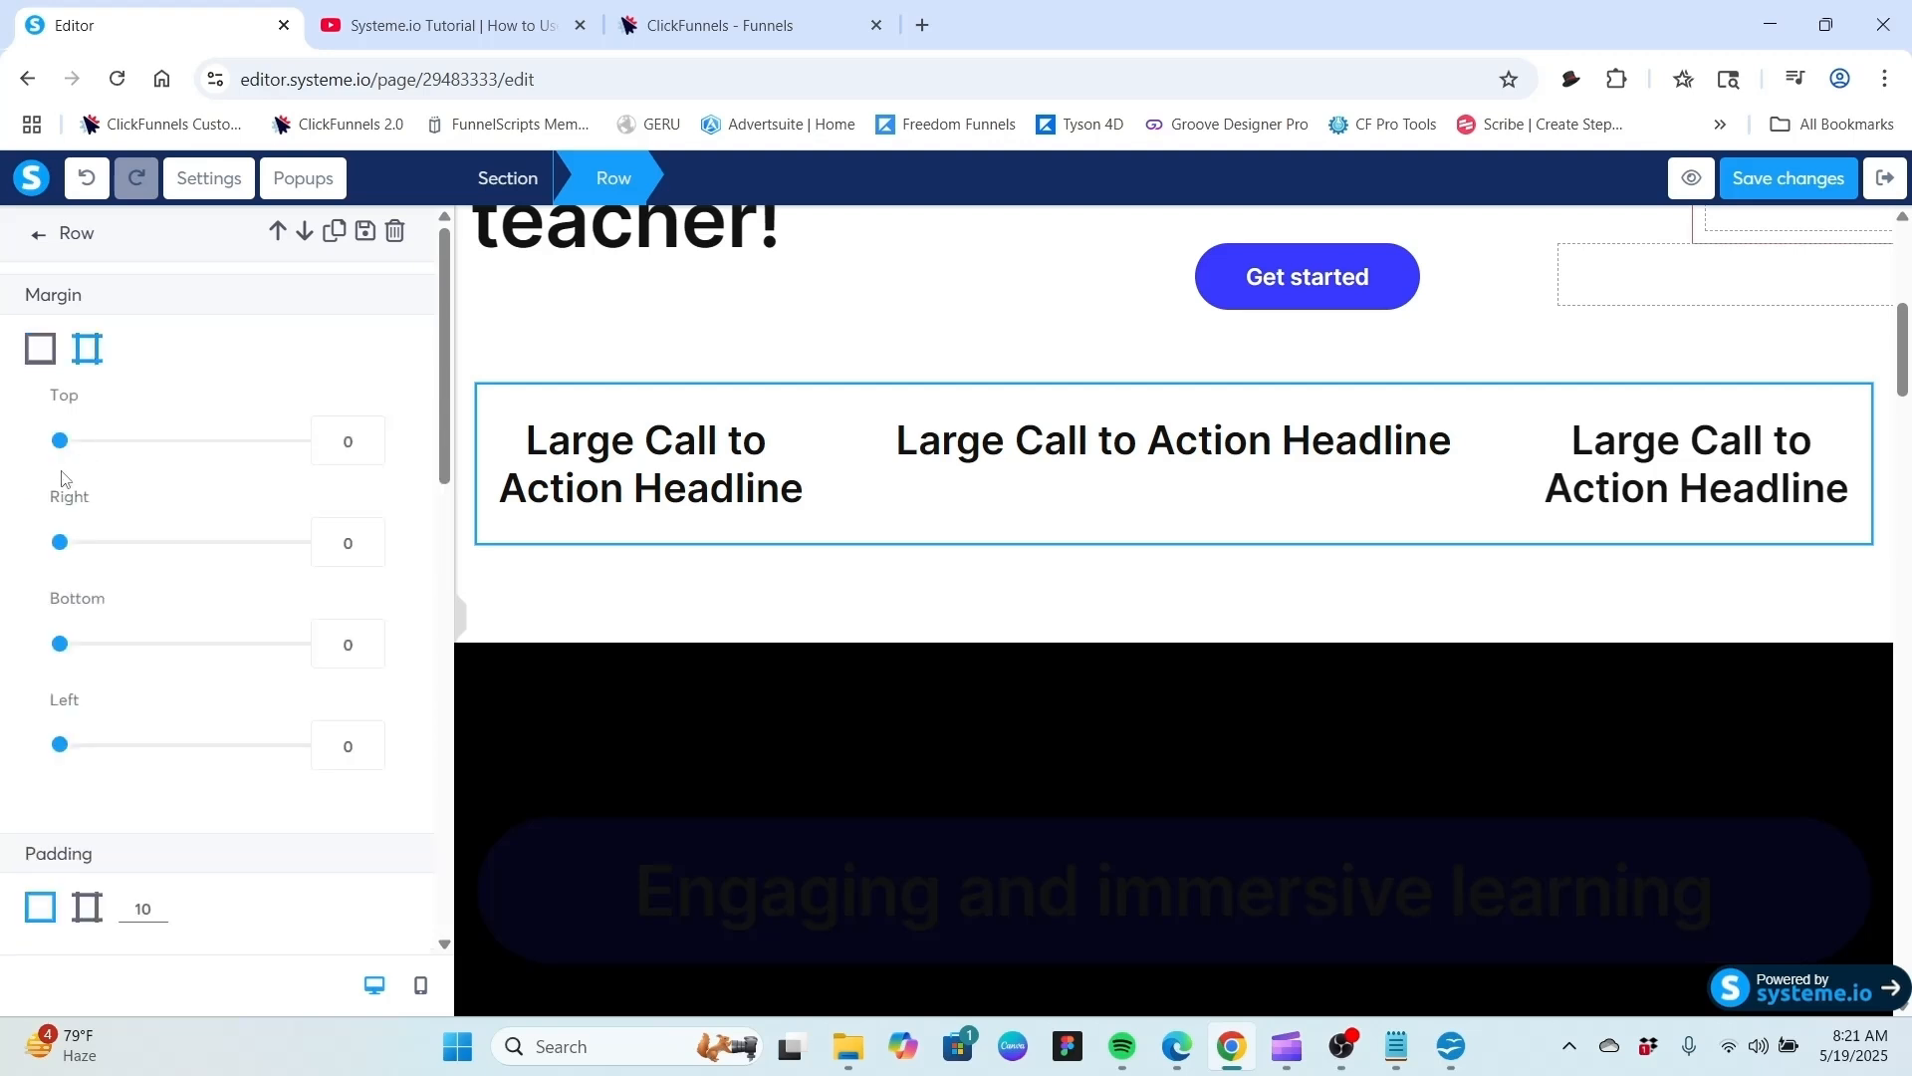
pyautogui.moveTo(58, 443)
pyautogui.mouseDown()
pyautogui.moveTo(130, 473)
pyautogui.moveTo(204, 470)
pyautogui.moveTo(56, 450)
pyautogui.mouseUp()
pyautogui.moveTo(62, 541); pyautogui.dragTo(5, 585)
pyautogui.click(41, 353)
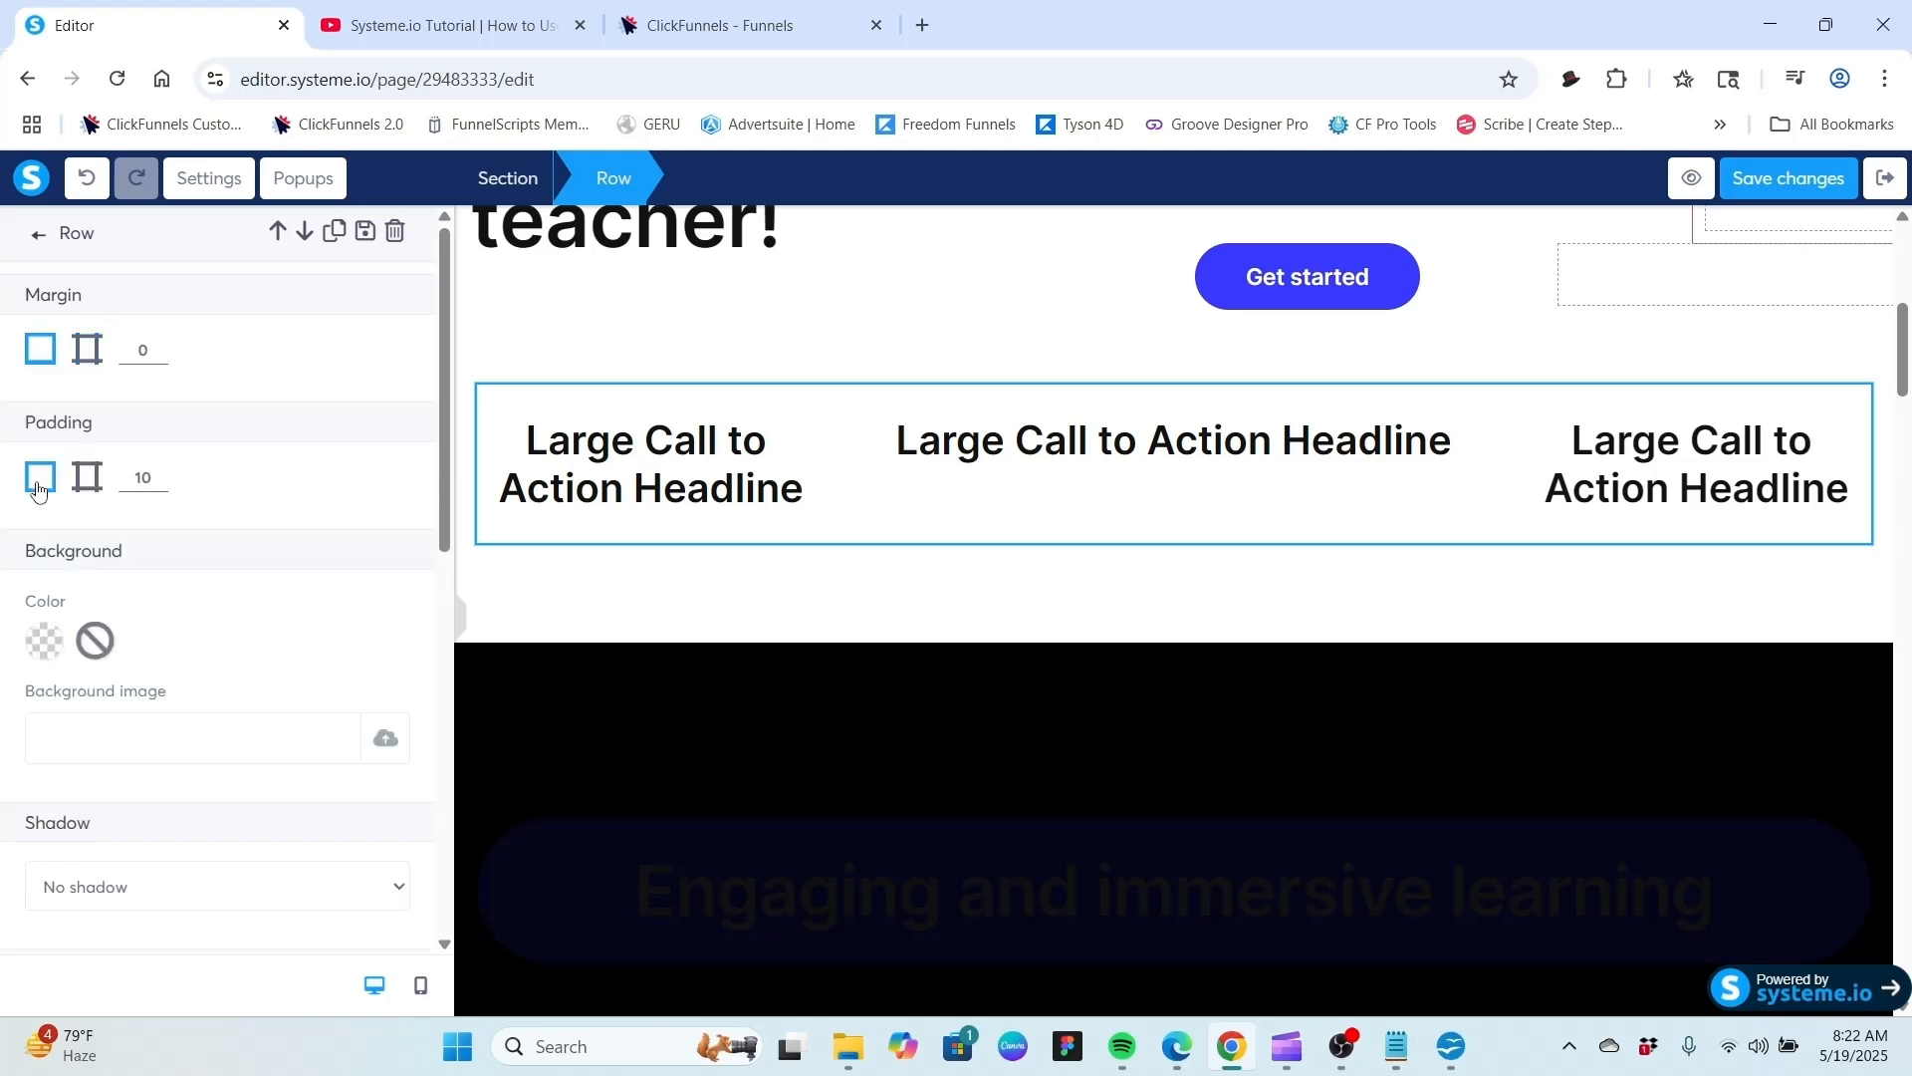
# Expand the row's padding per side, lower the top padding to 6 and set it back to 10.
pyautogui.click(88, 479)
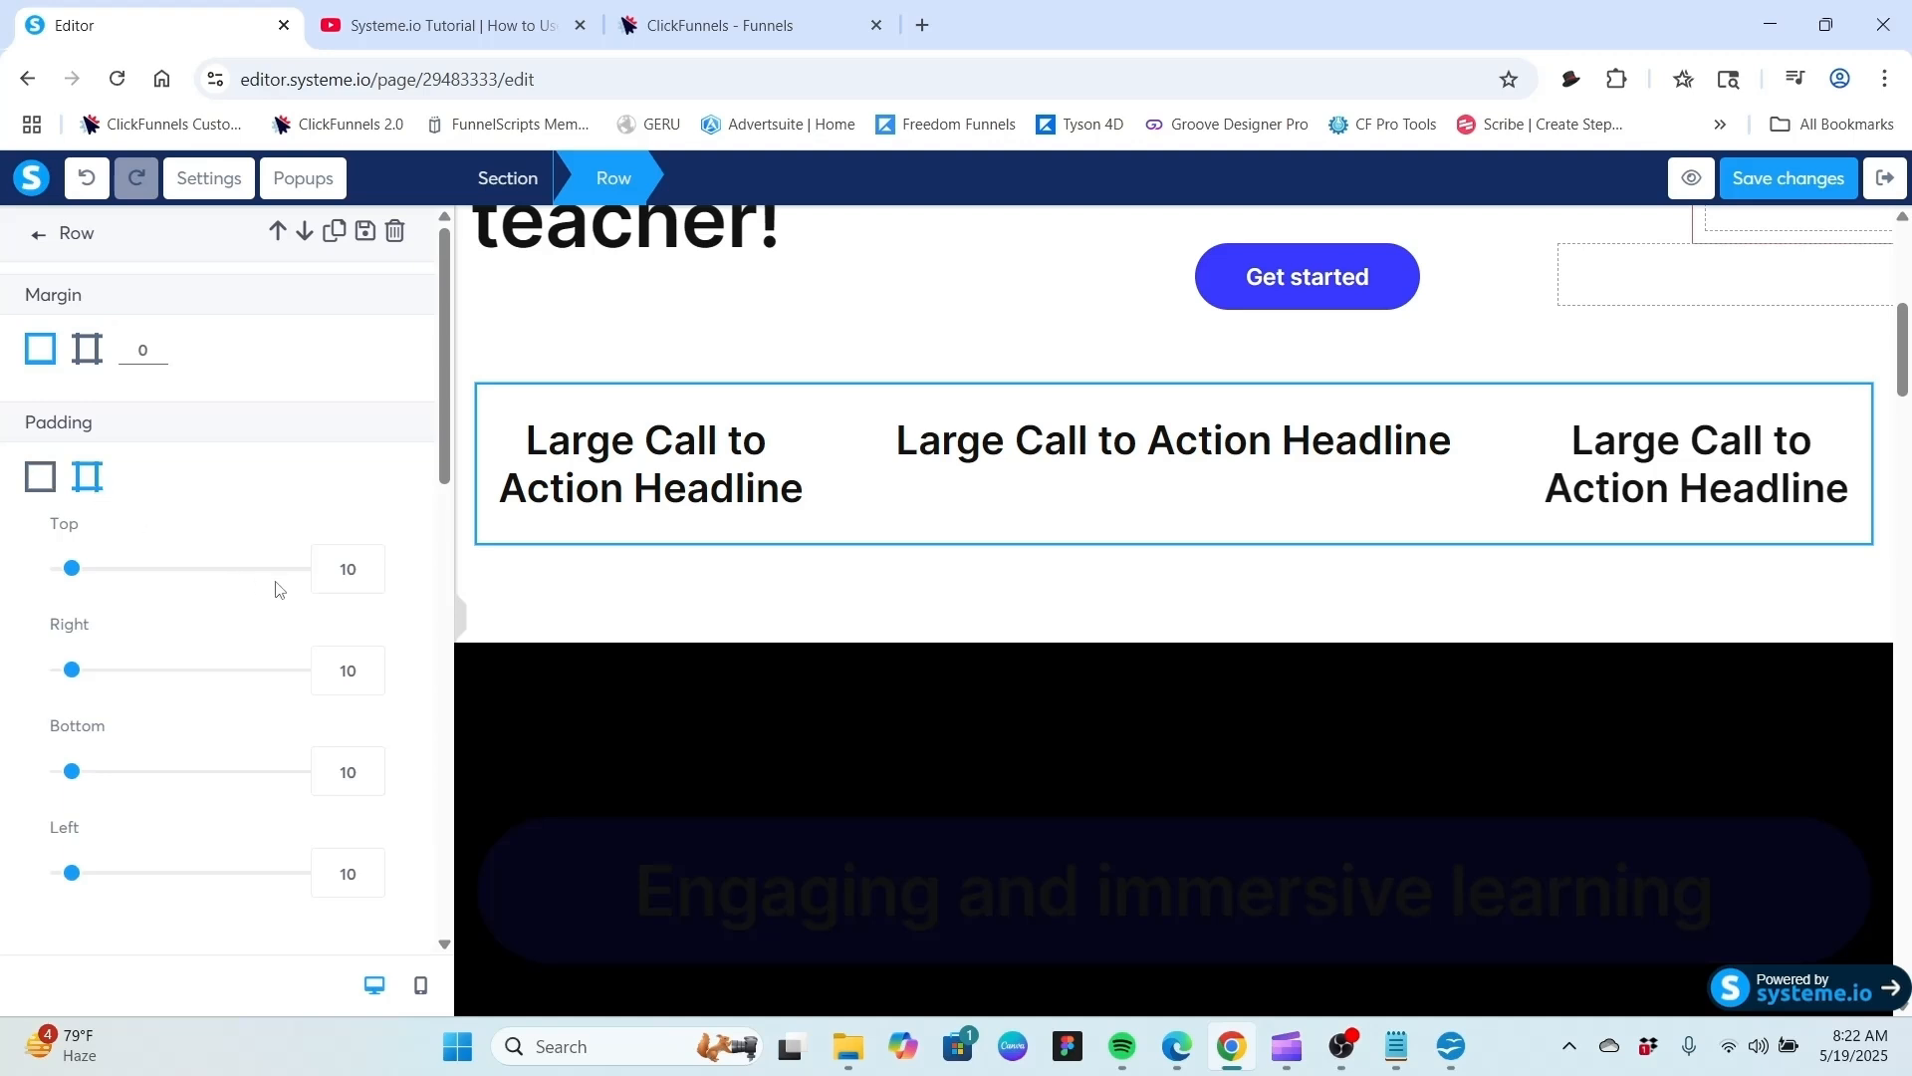
pyautogui.click(369, 578)
pyautogui.click(369, 578)
pyautogui.click(370, 579)
pyautogui.click(369, 579)
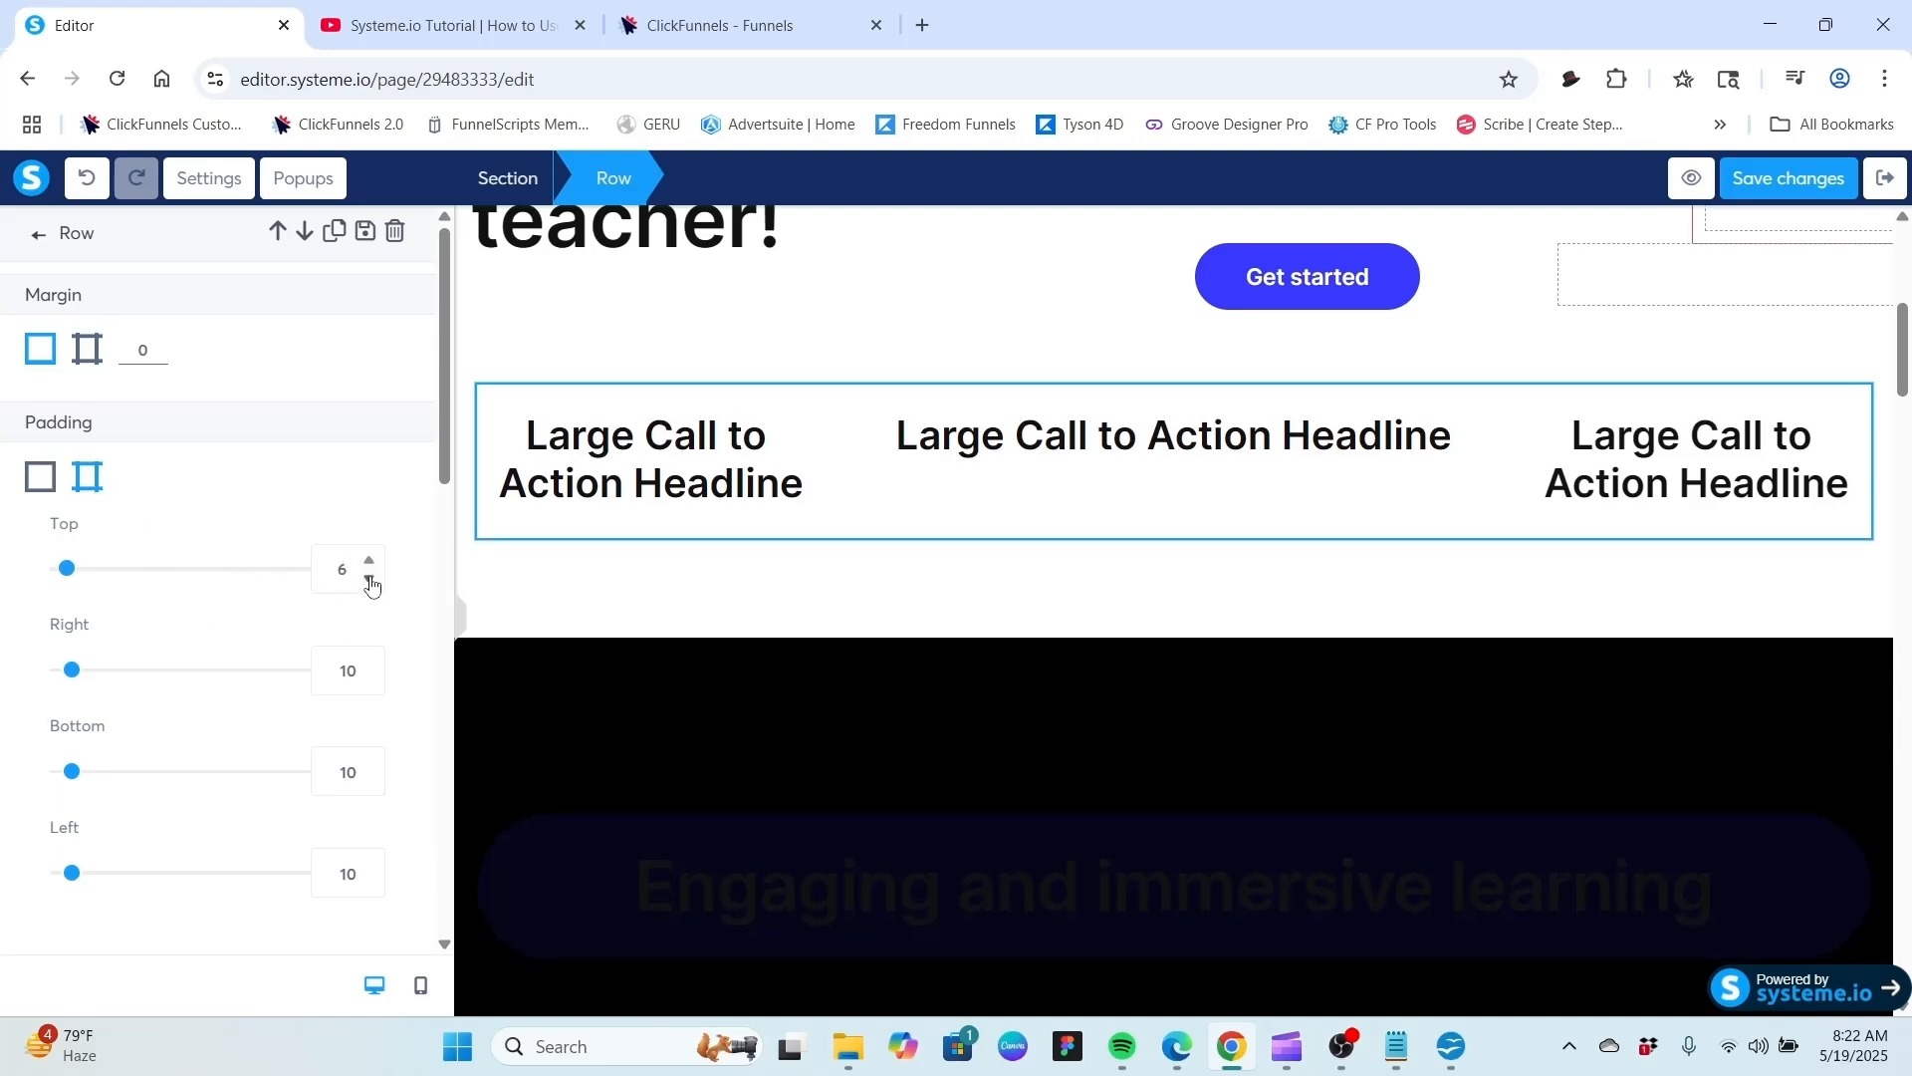
pyautogui.click(370, 561)
pyautogui.click(369, 561)
pyautogui.click(369, 561)
pyautogui.click(369, 560)
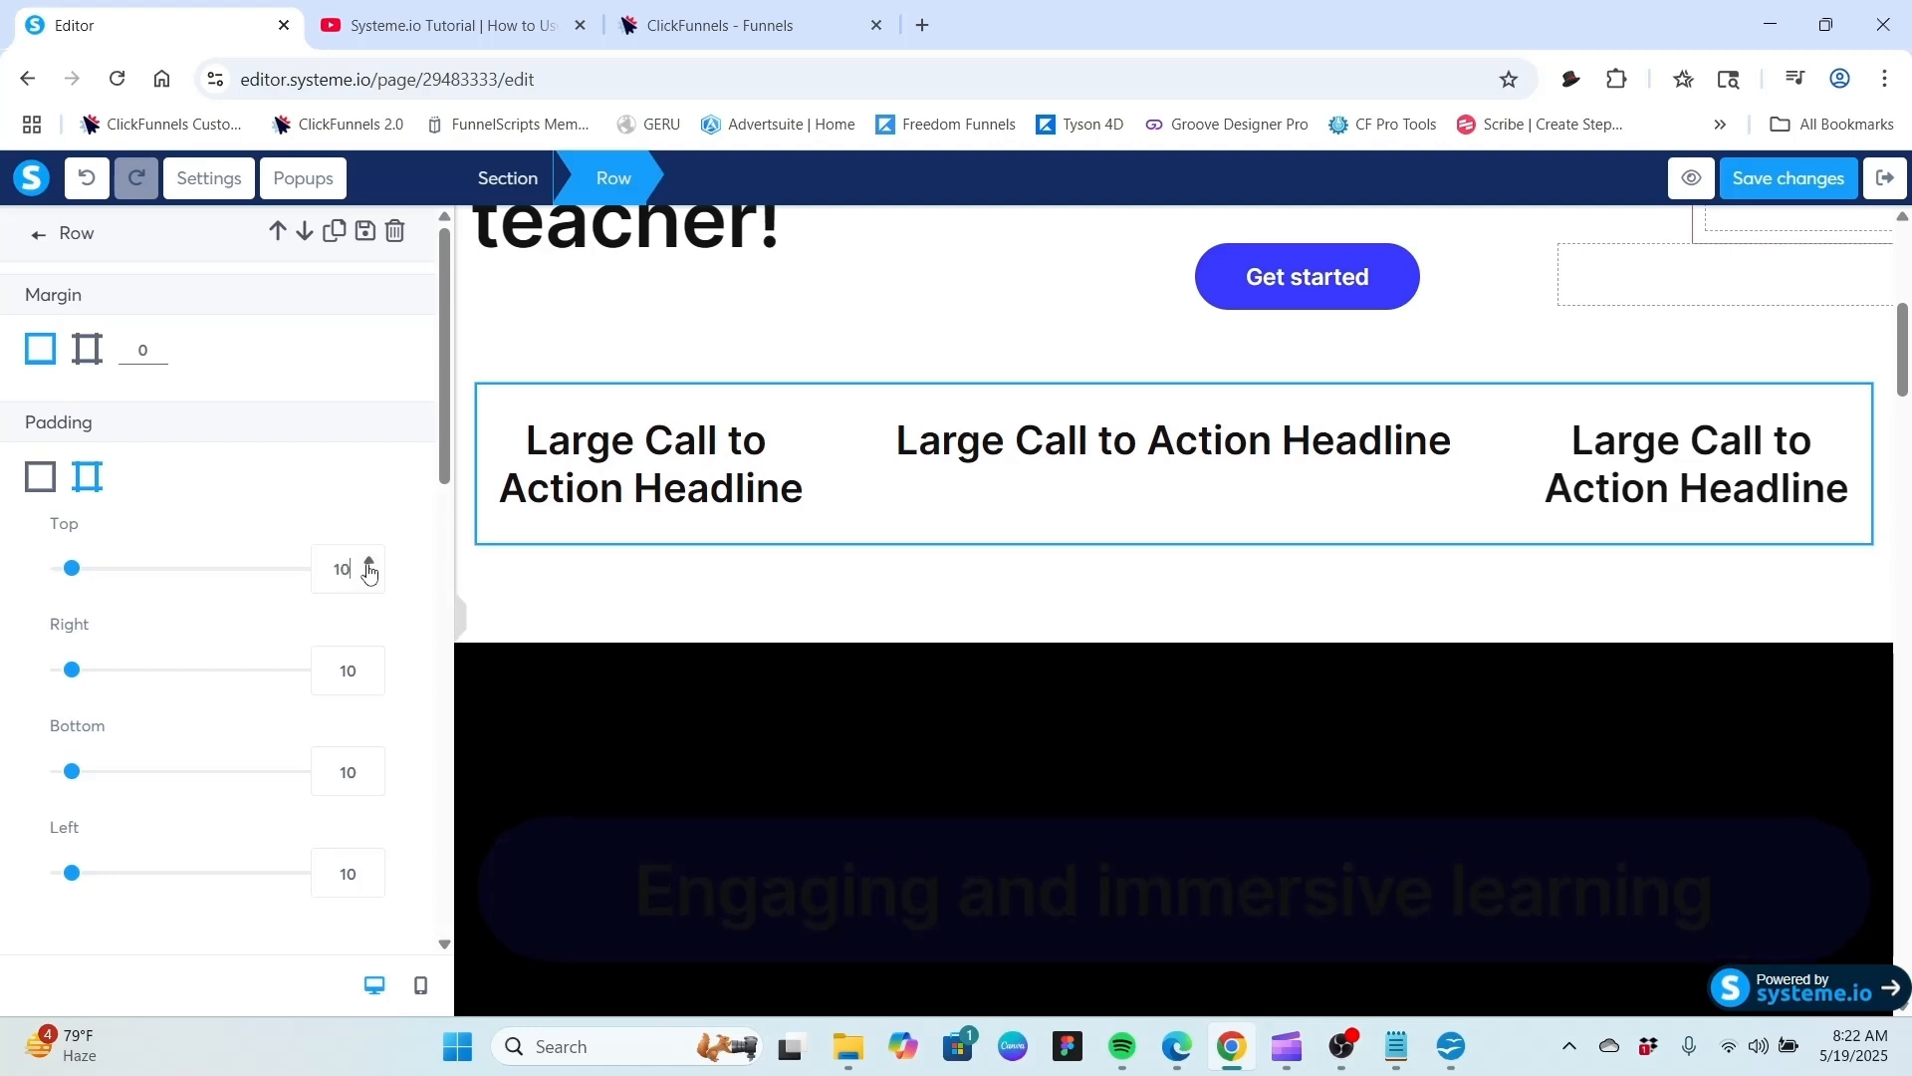
pyautogui.click(38, 479)
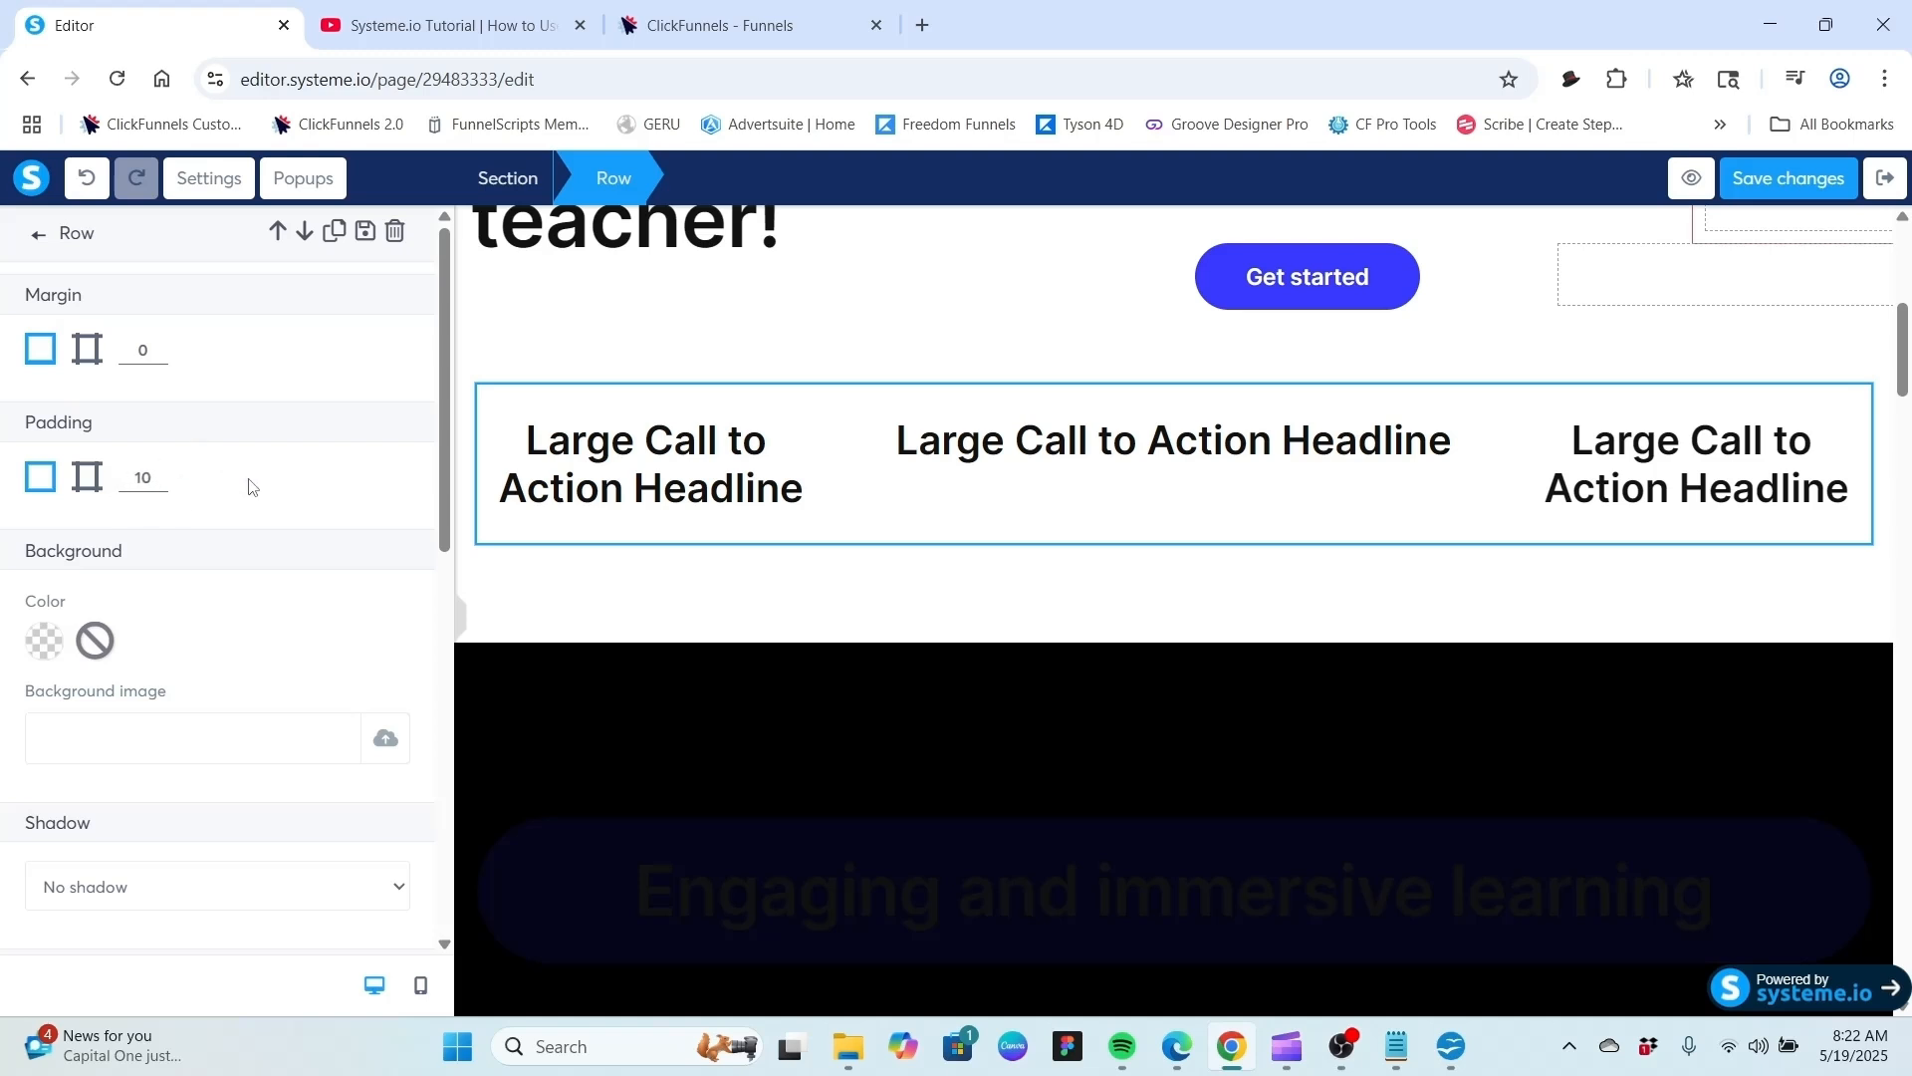
# Try light green, grey and blue 4A90E2 swatches as the row's background color.
pyautogui.scroll(-2, 250, 487)
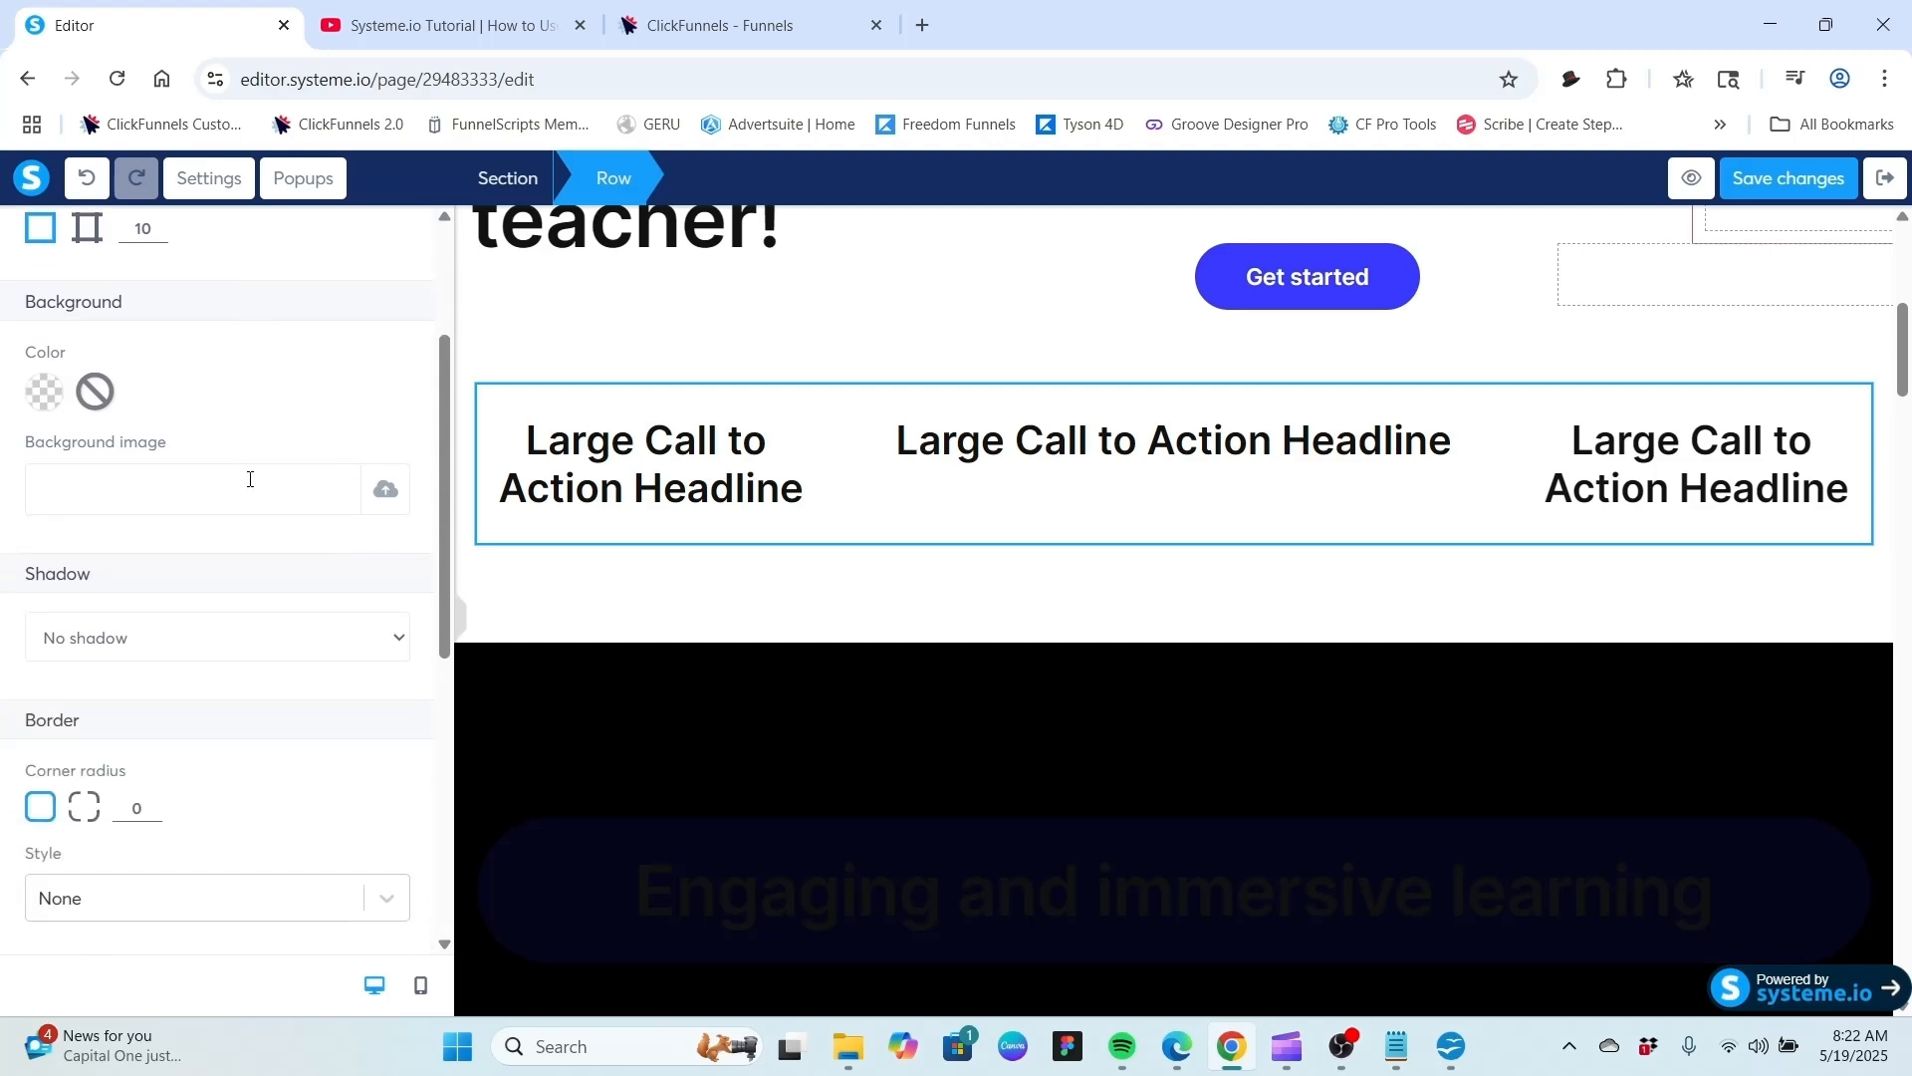
pyautogui.scroll(1, 250, 479)
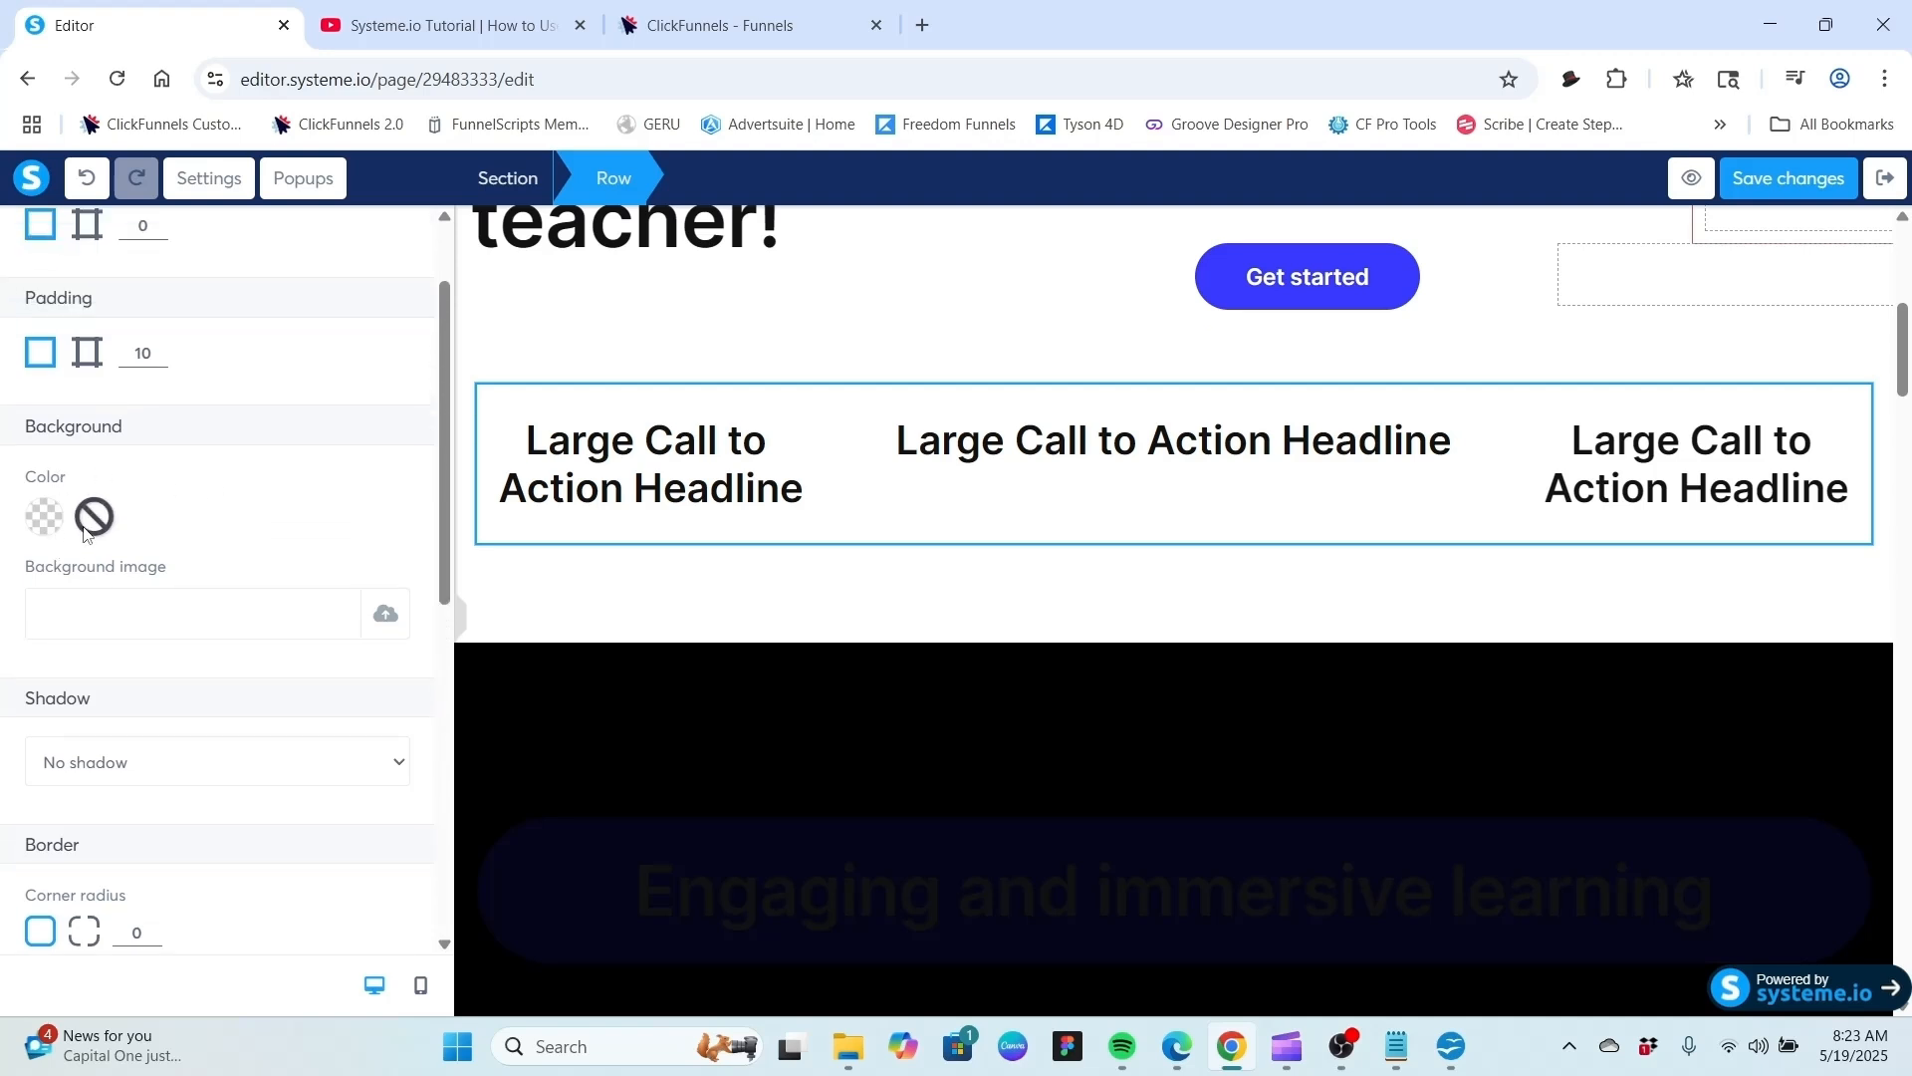
pyautogui.click(37, 530)
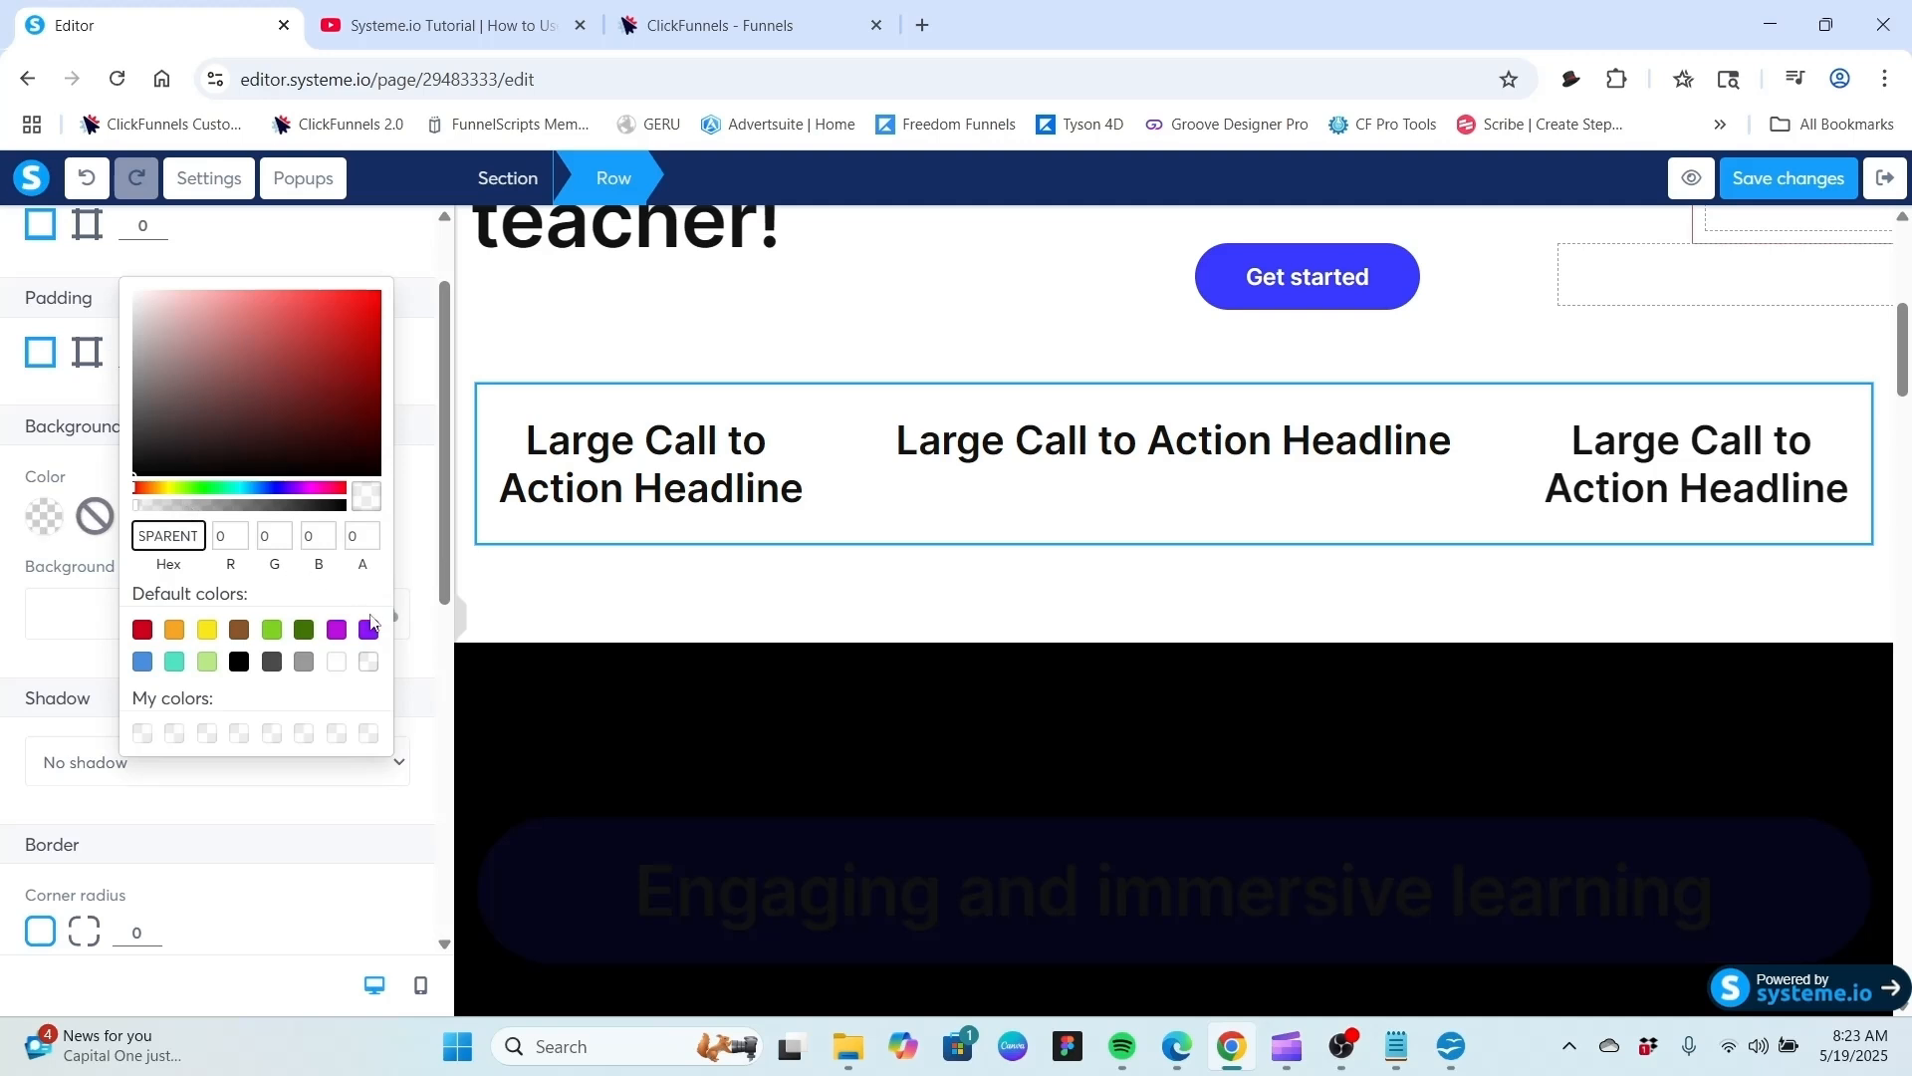
pyautogui.click(207, 664)
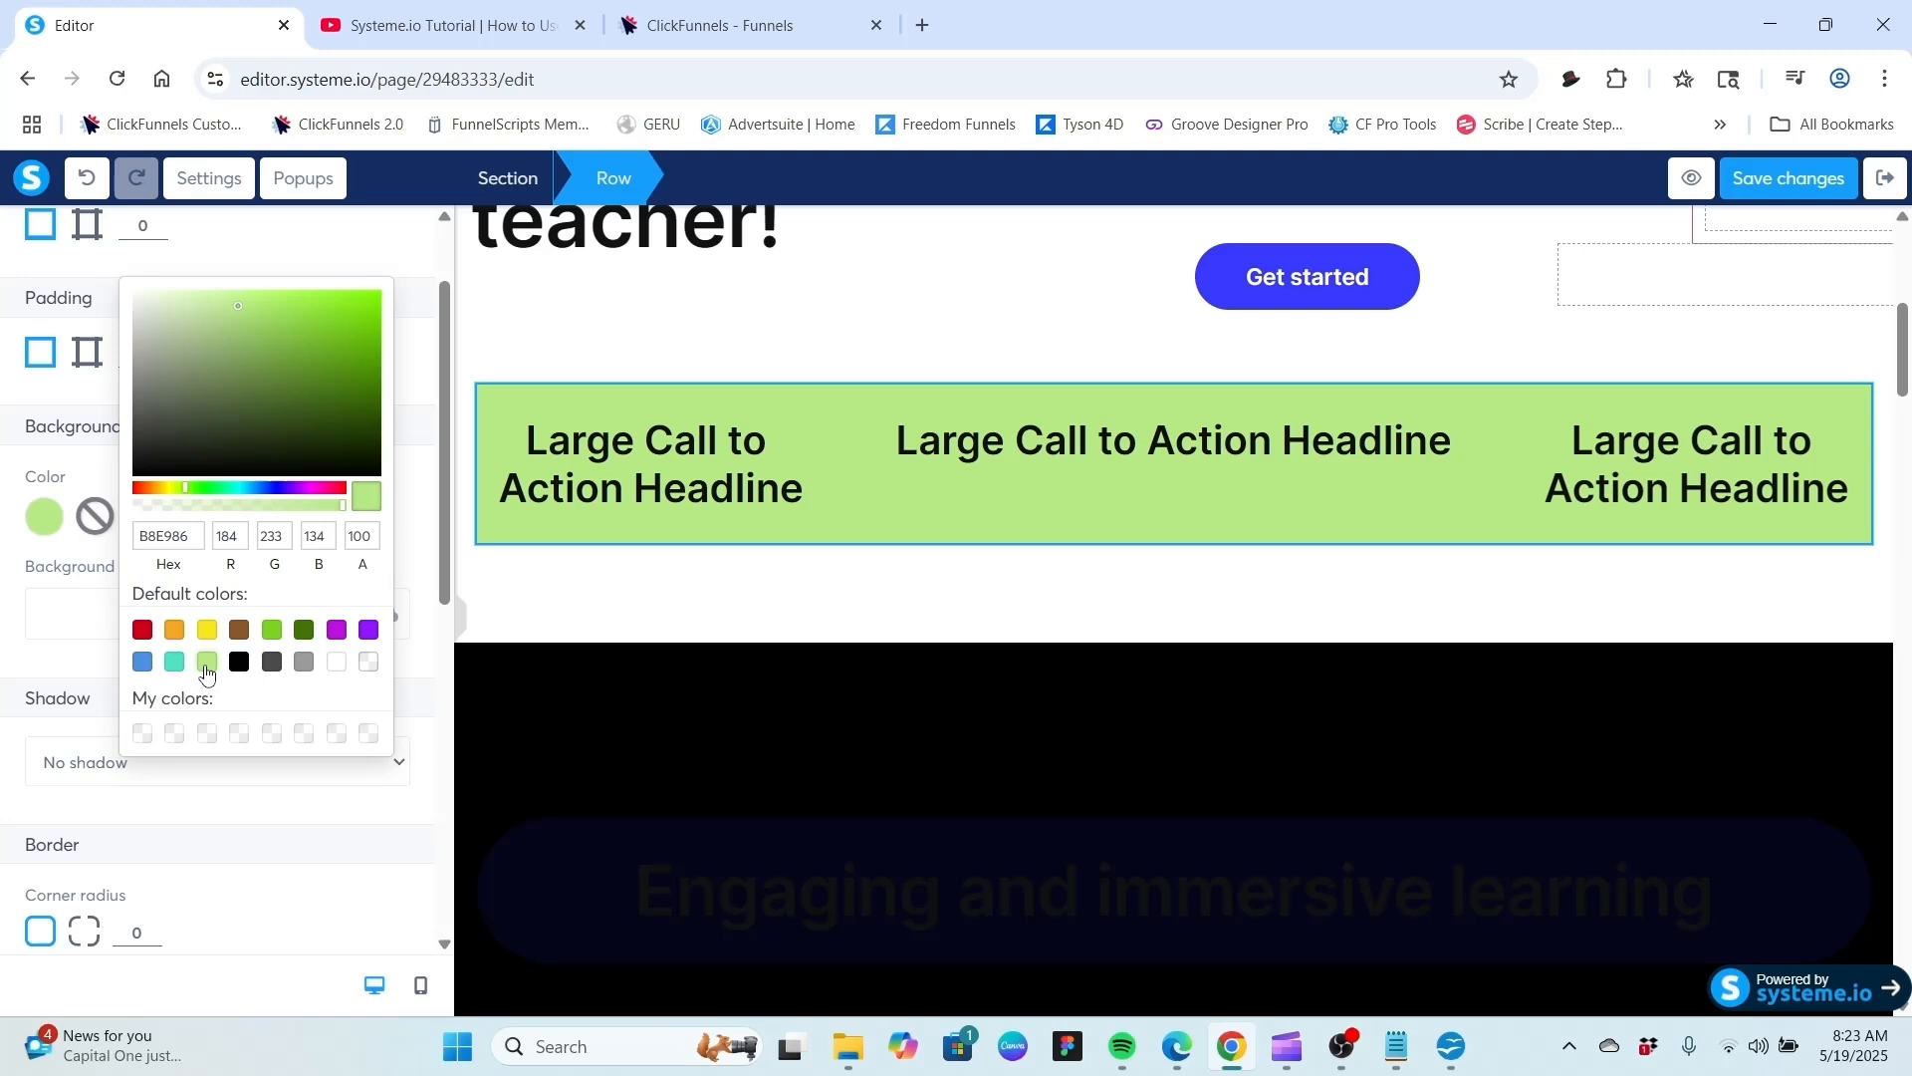
pyautogui.click(304, 664)
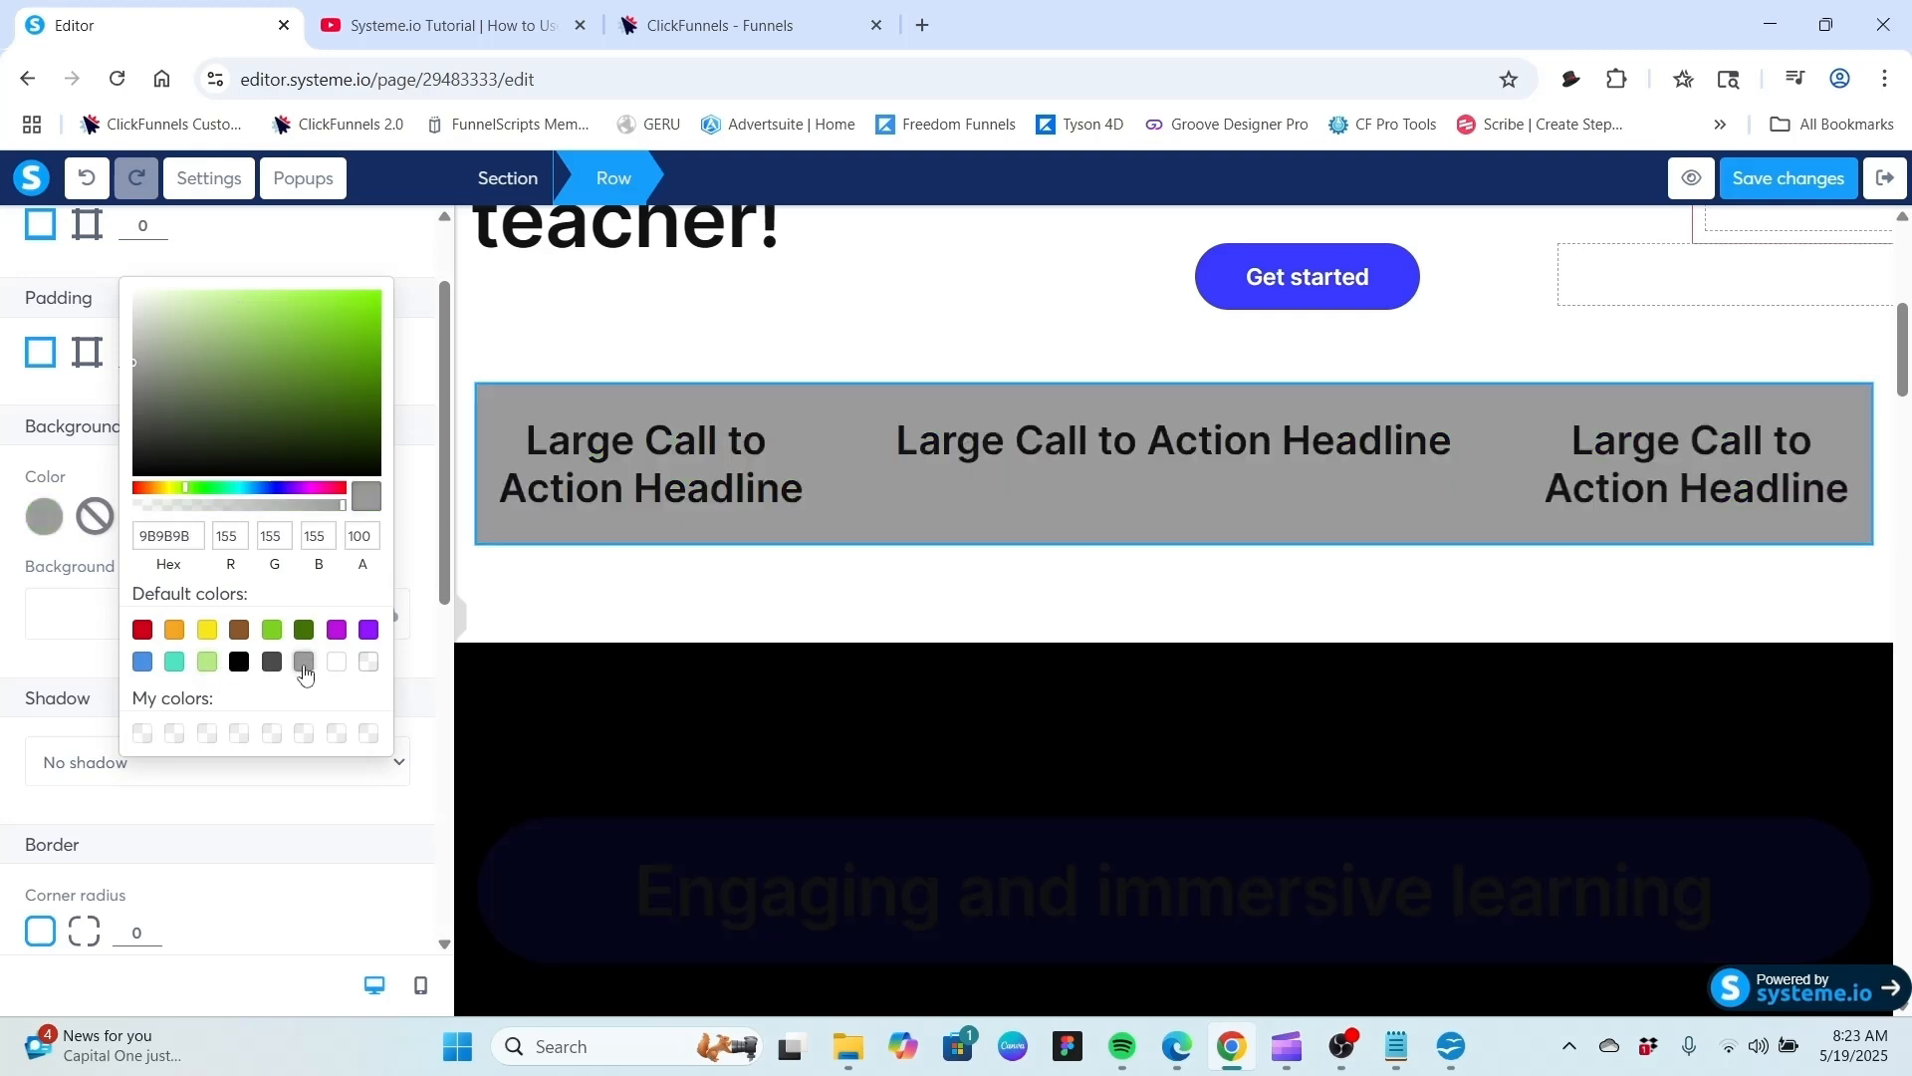
pyautogui.click(151, 664)
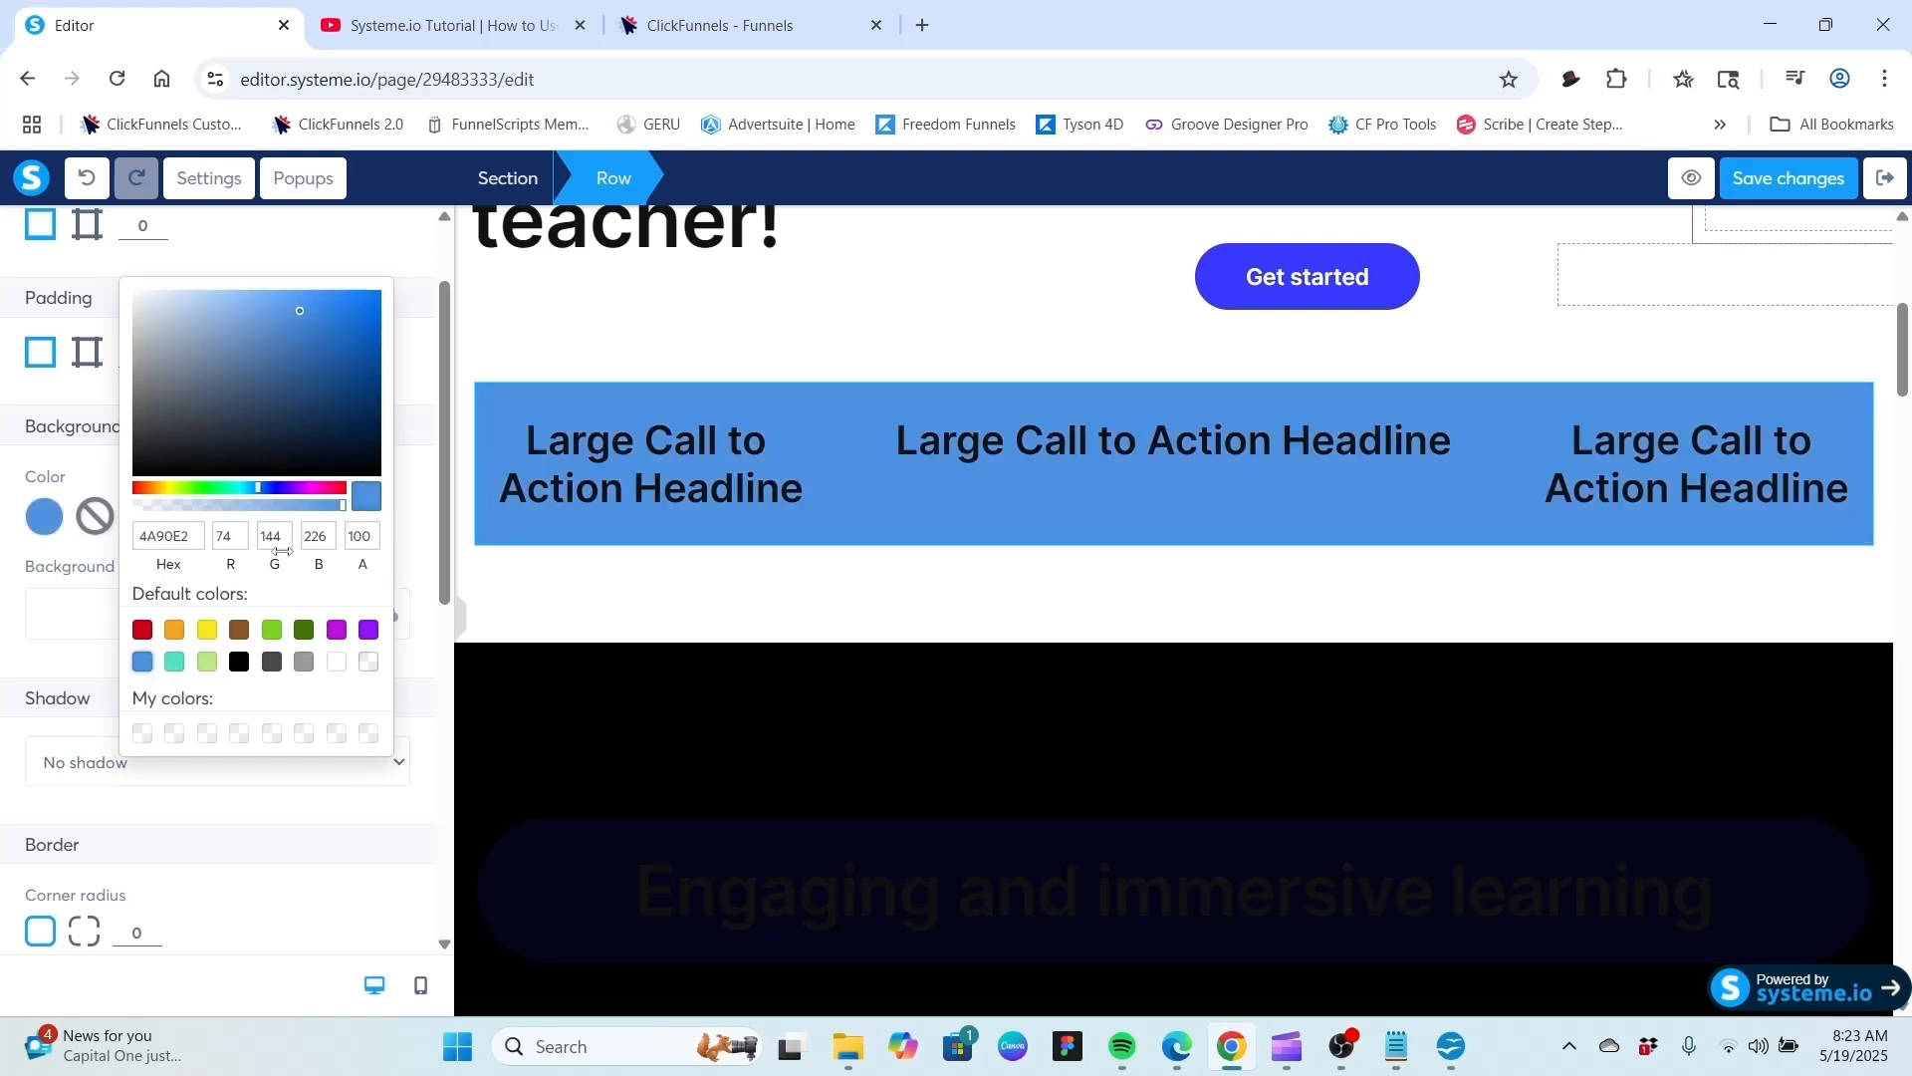
pyautogui.click(641, 336)
pyautogui.click(701, 394)
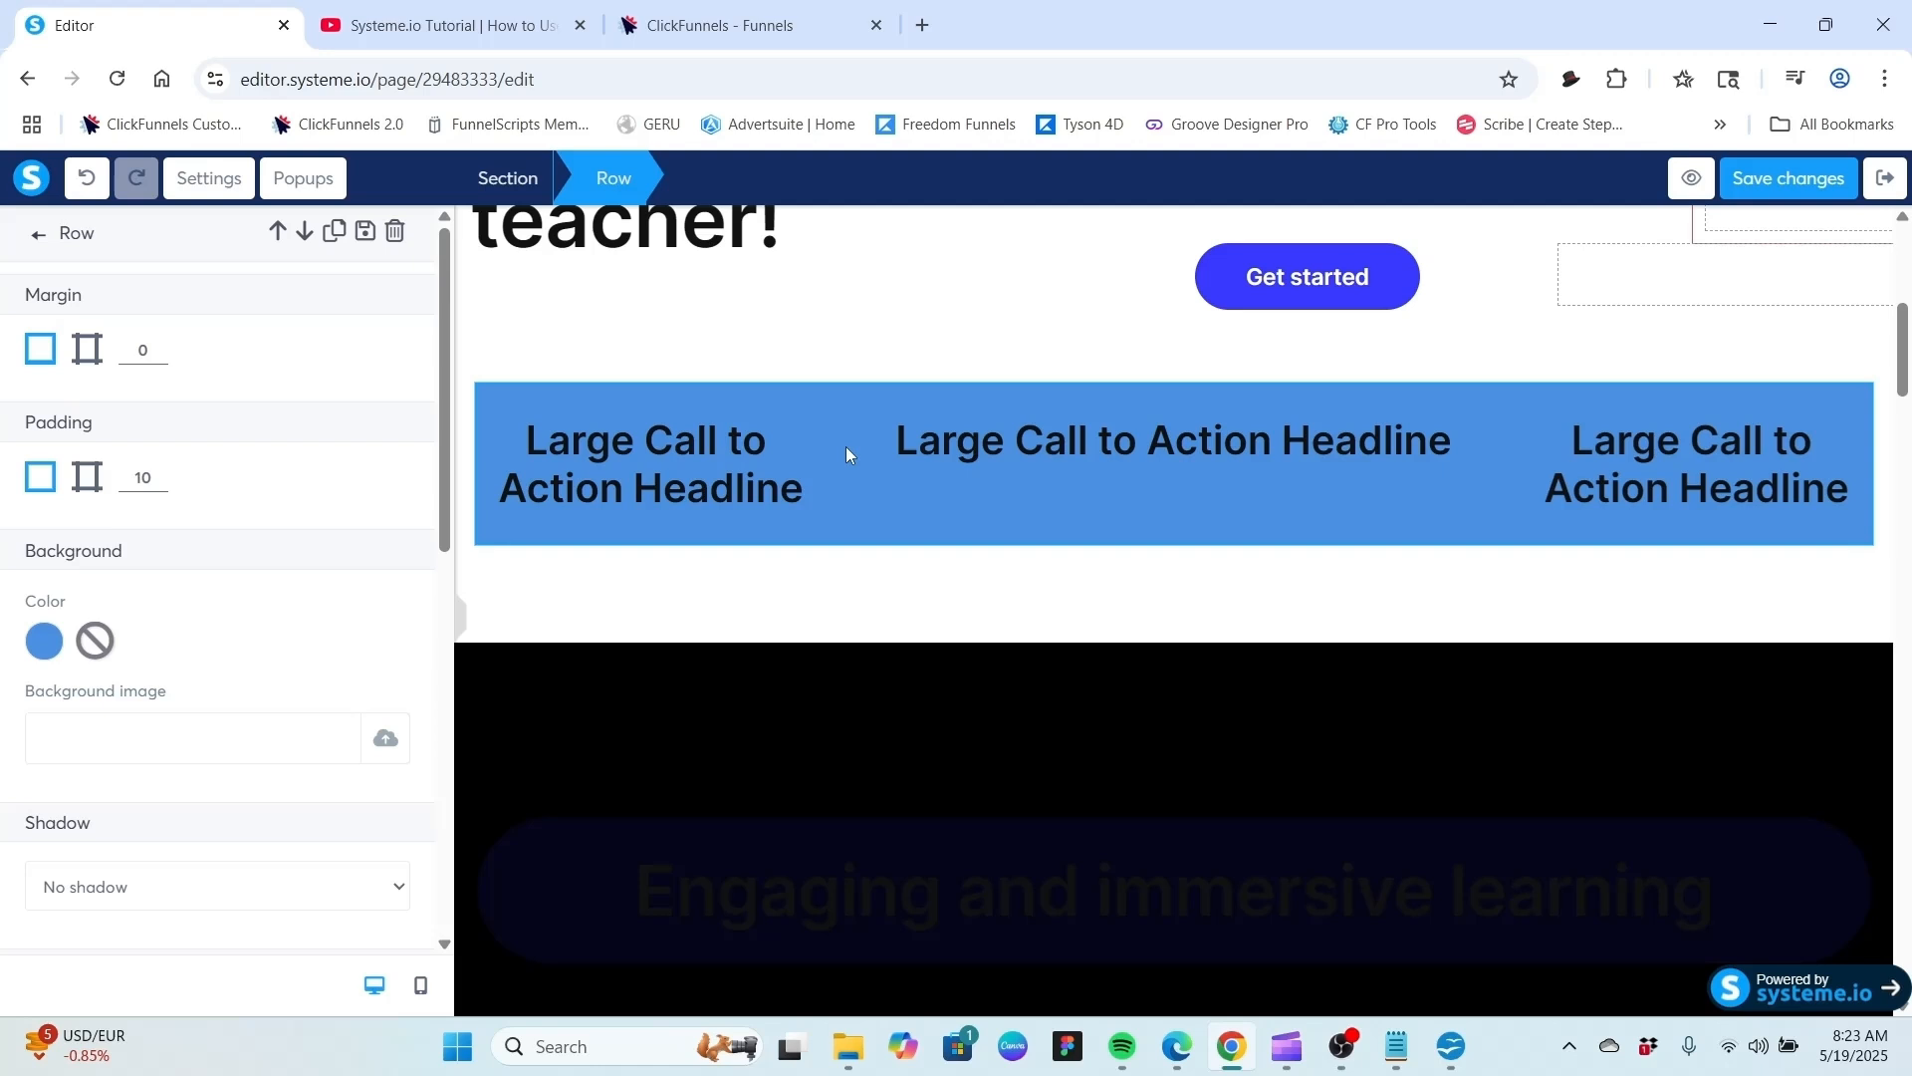
# Clear the row's background color and insert CF_BackgroundSample.png from your images as its background image.
pyautogui.scroll(-1, 282, 415)
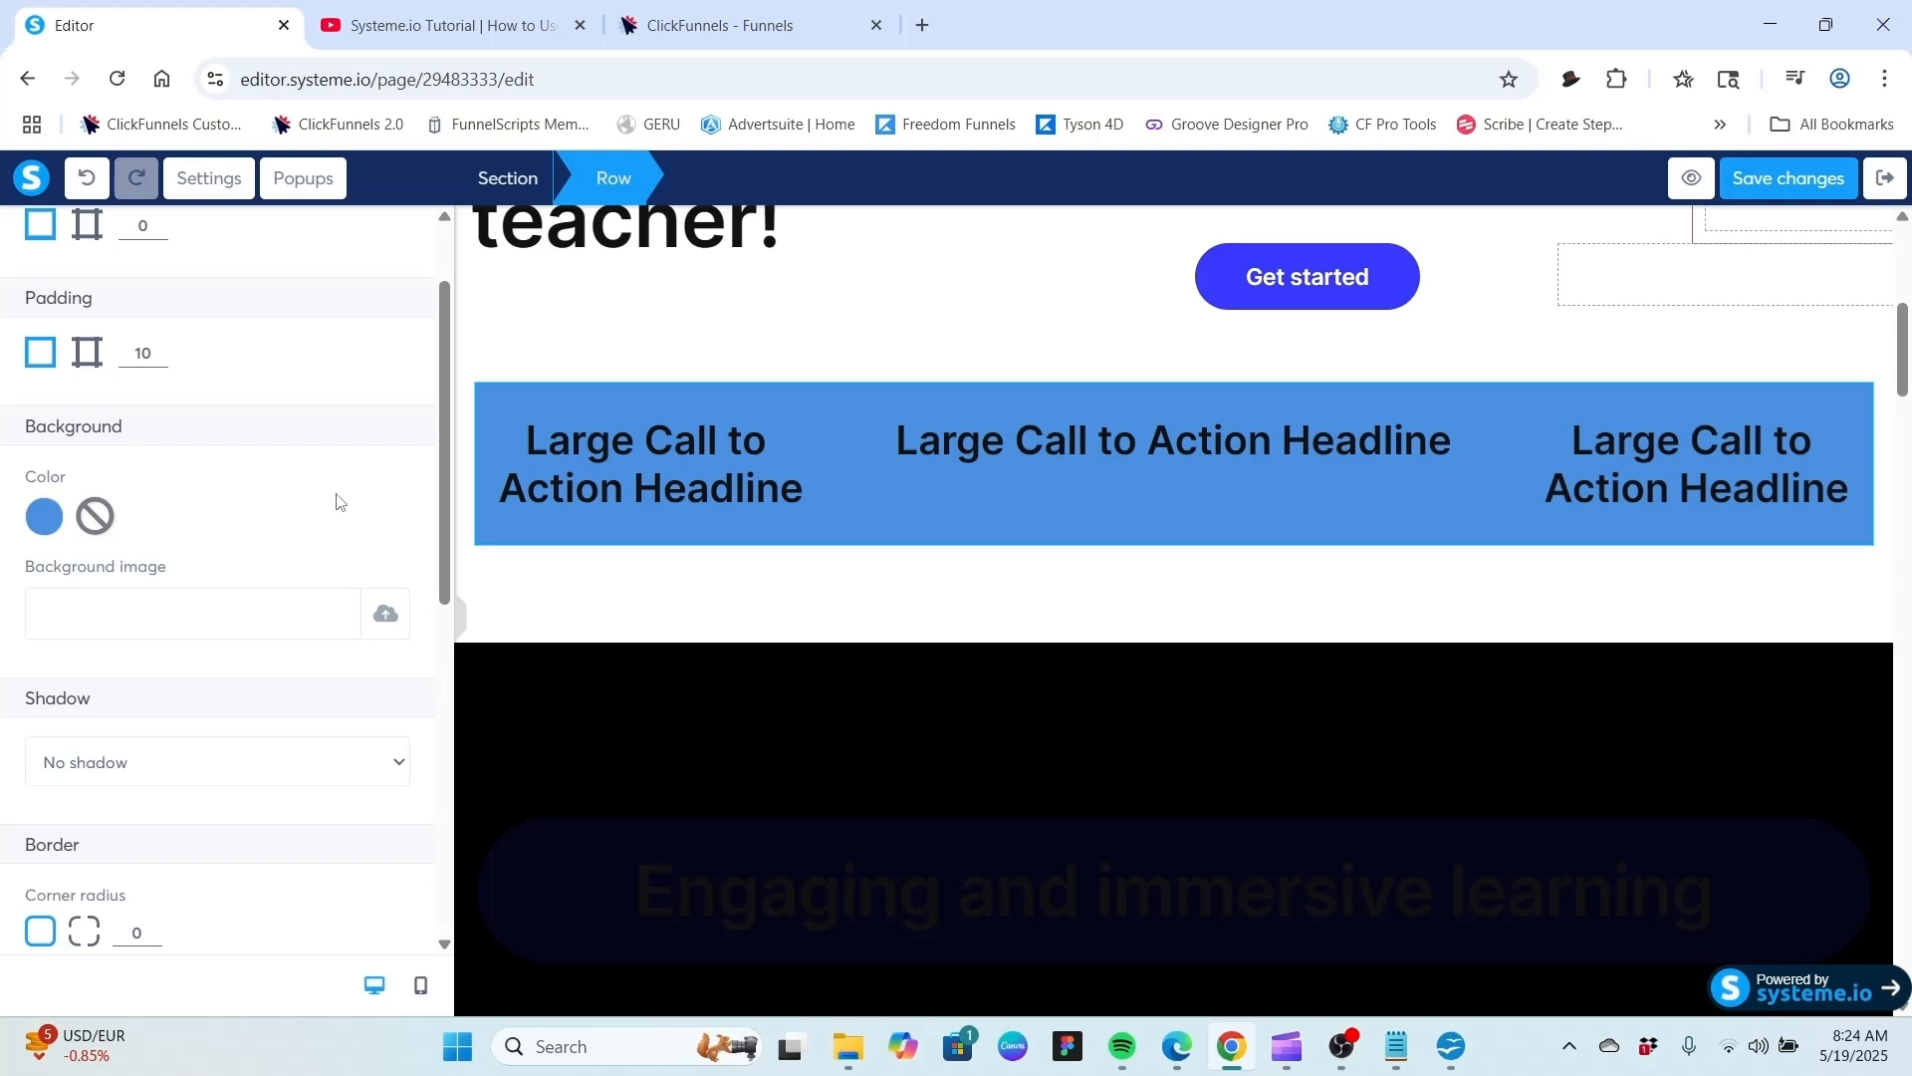
pyautogui.click(96, 519)
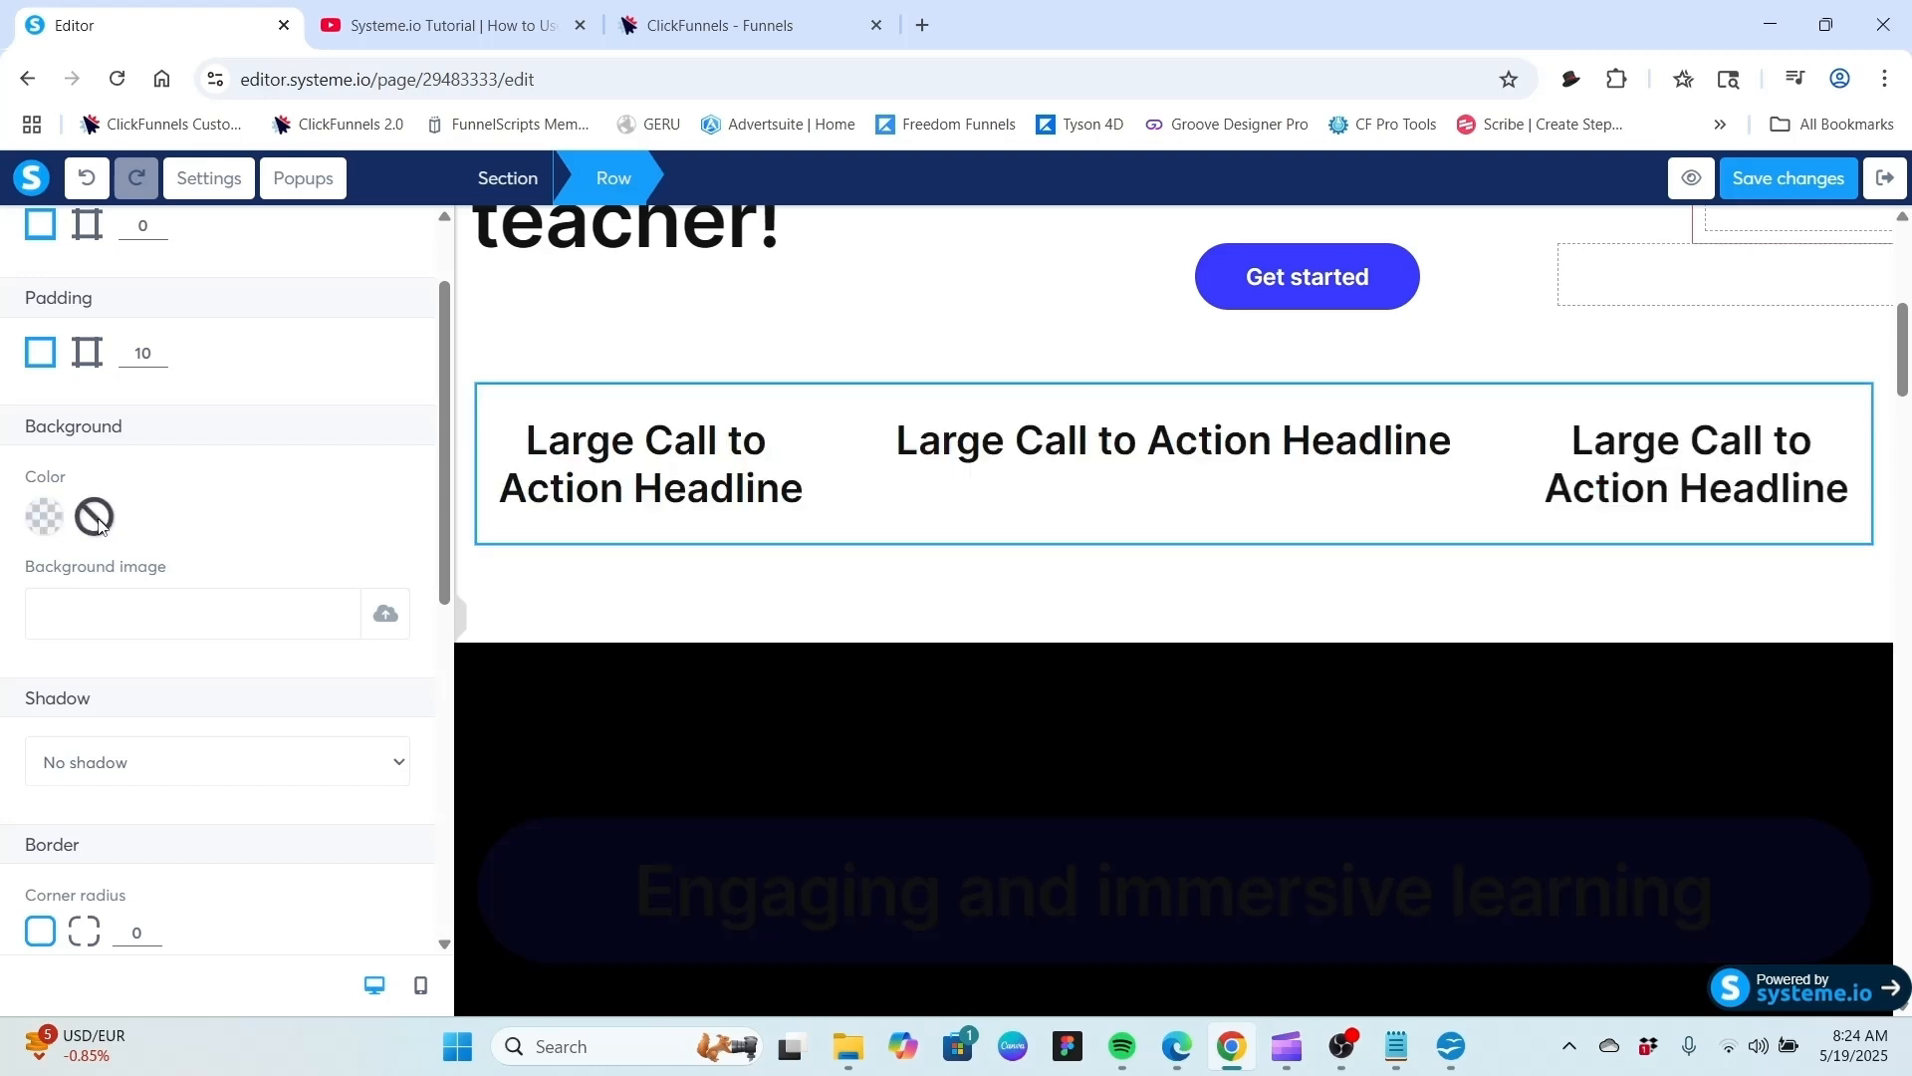
pyautogui.click(385, 613)
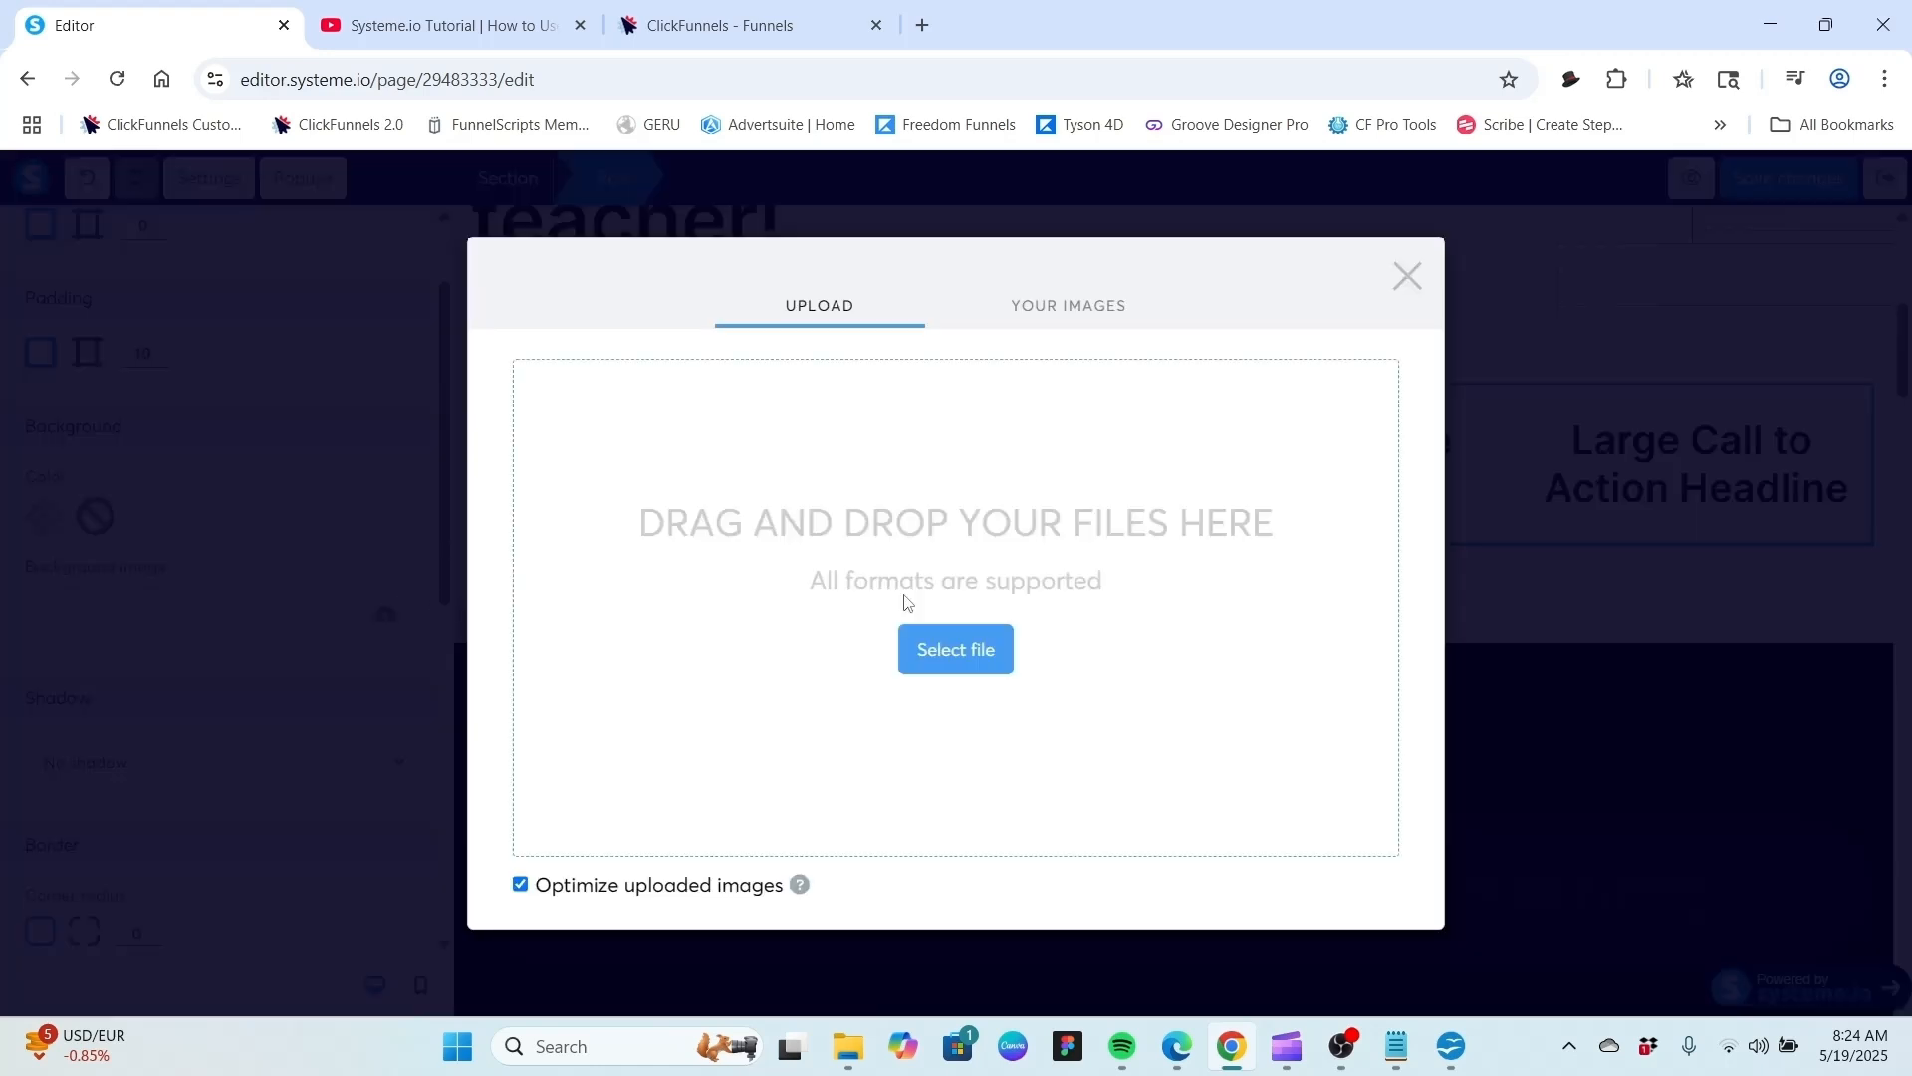
pyautogui.click(1076, 313)
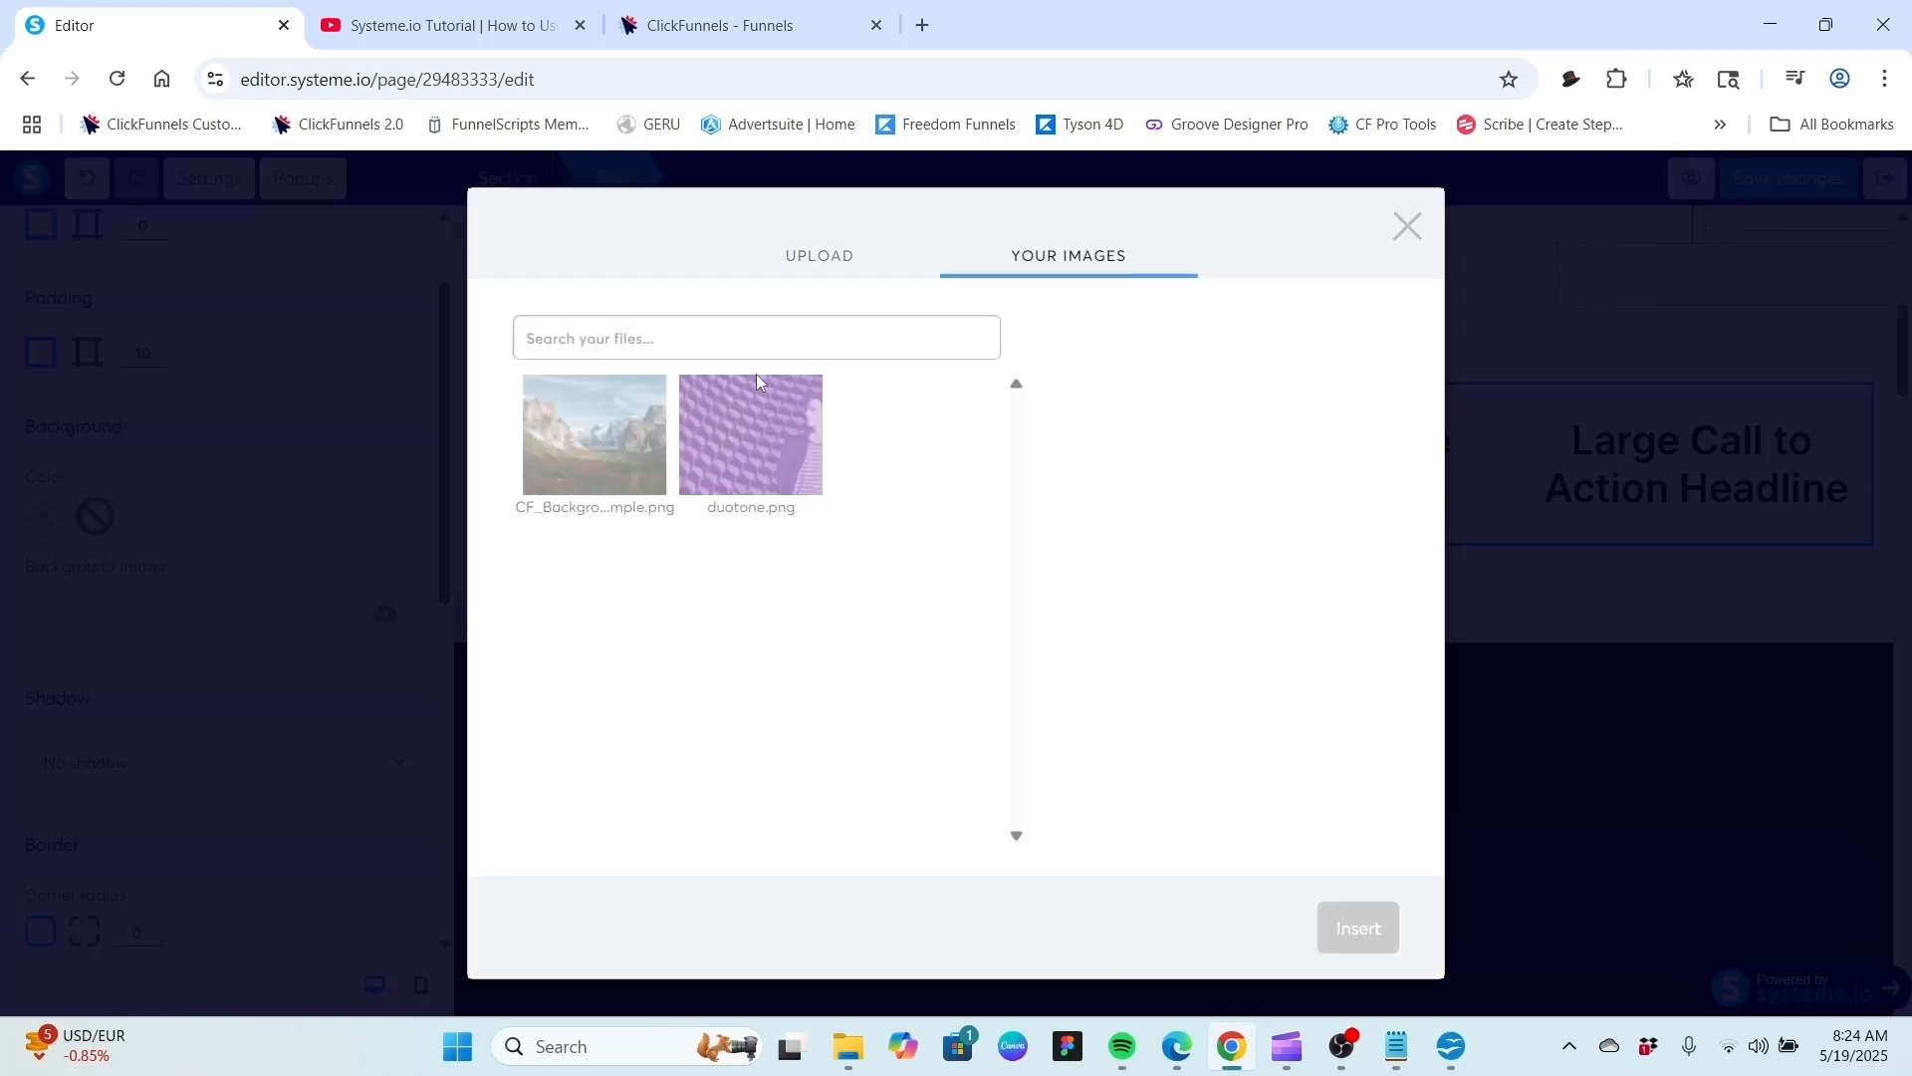
pyautogui.click(569, 433)
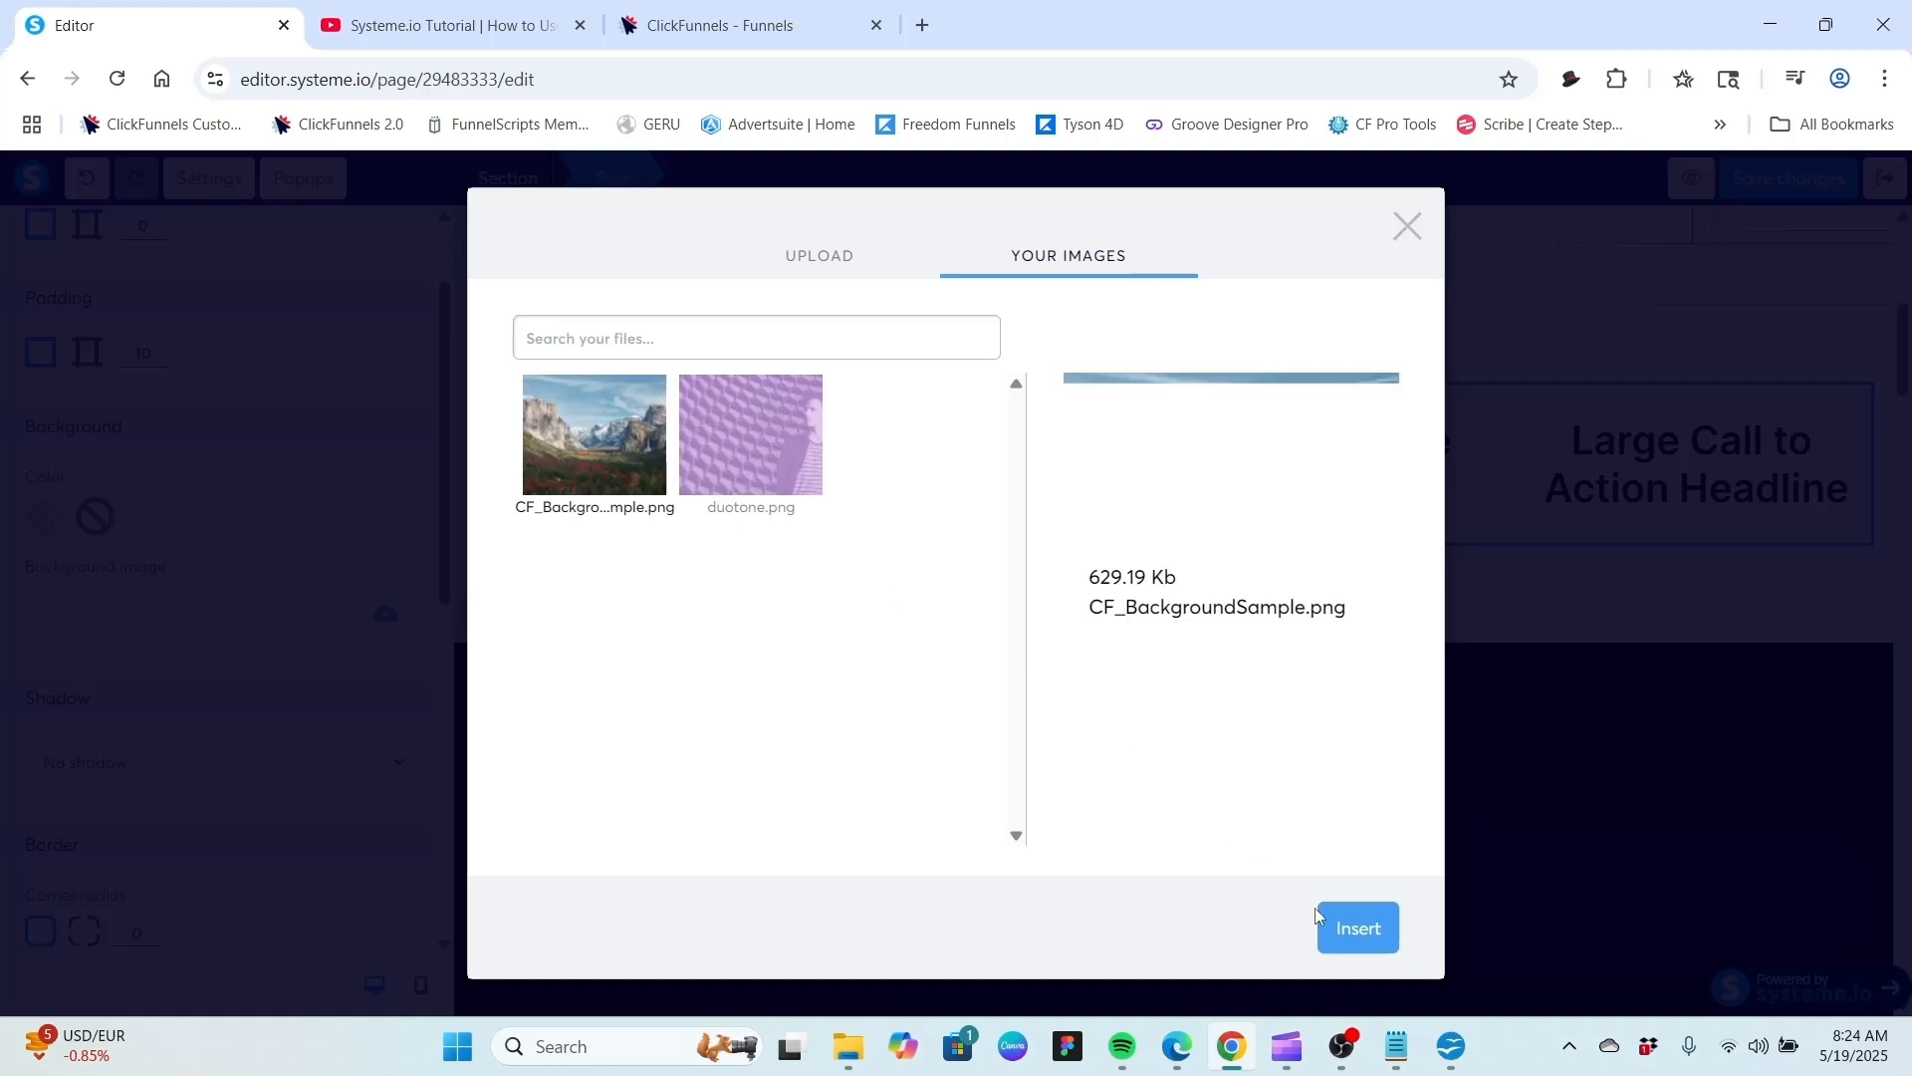
pyautogui.click(1355, 929)
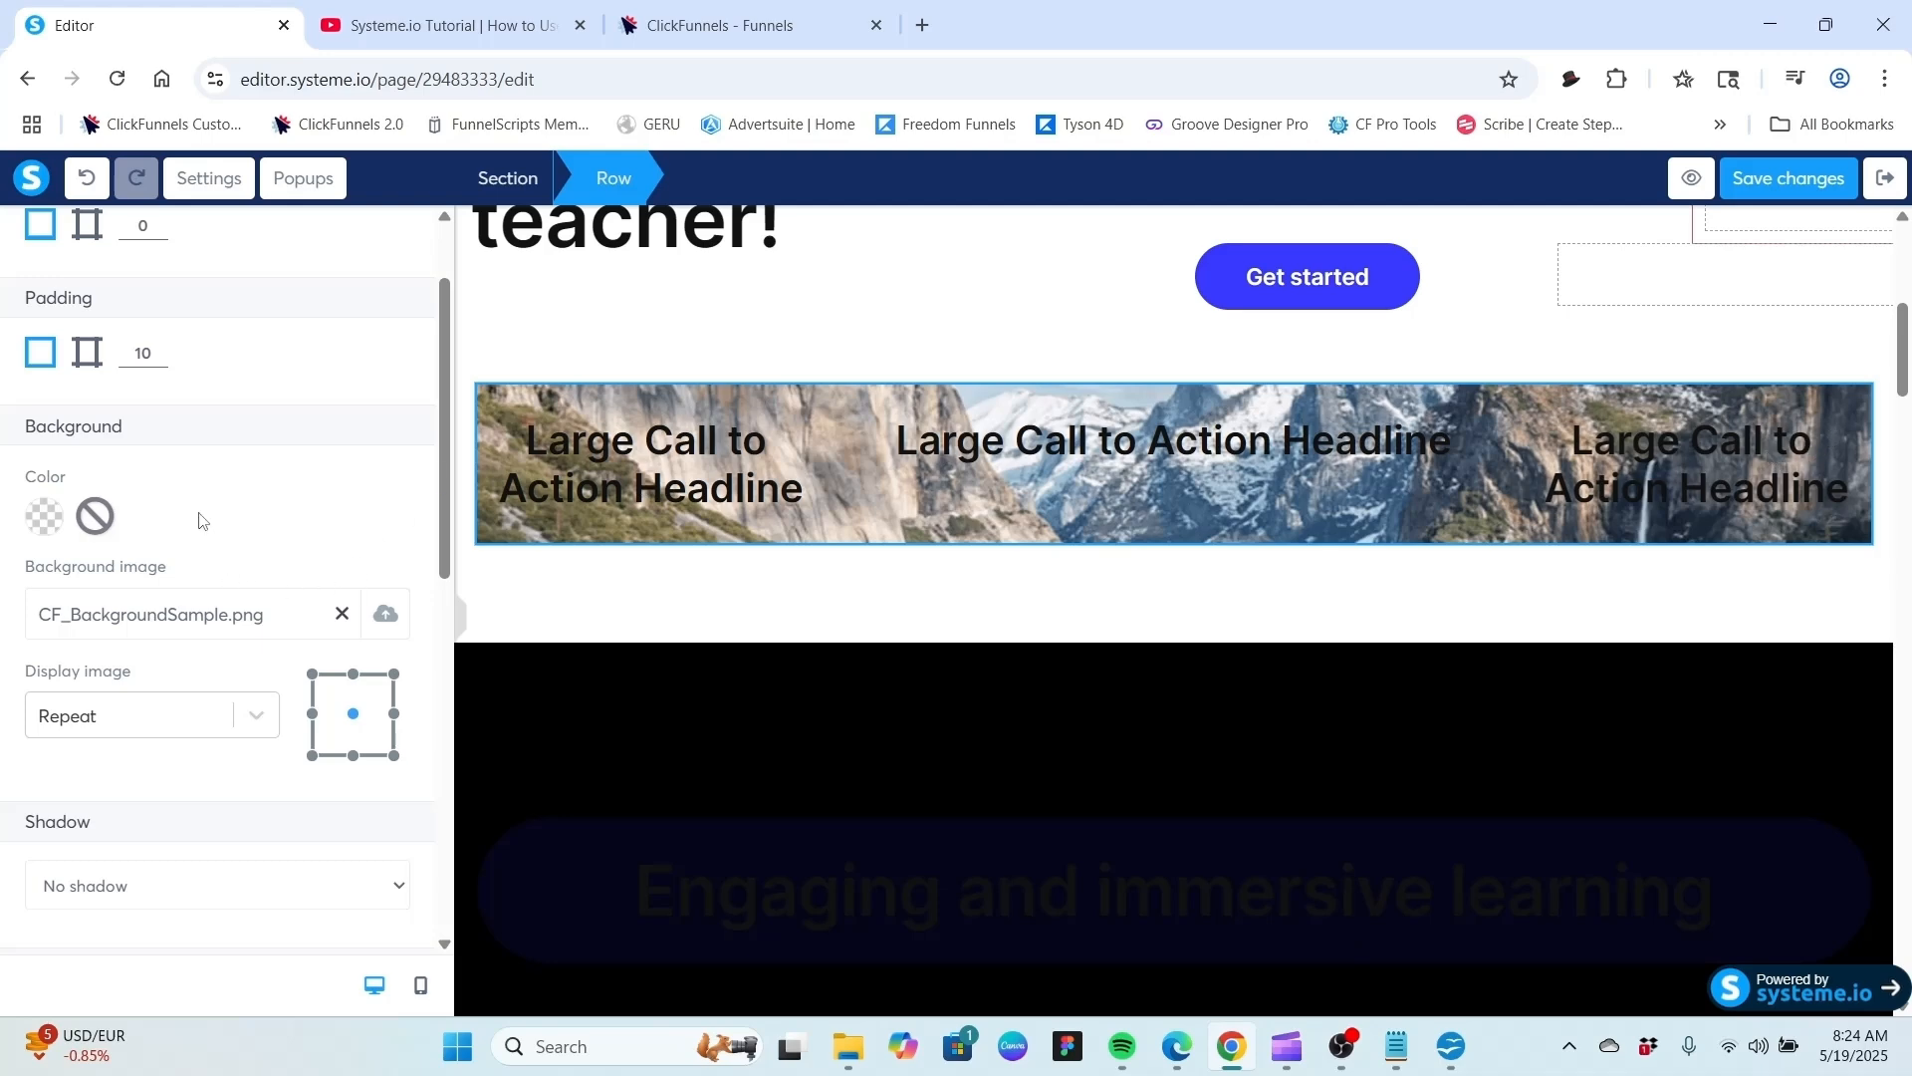
# Open the background image display options, then remove the background image from the row.
pyautogui.scroll(-3, 202, 519)
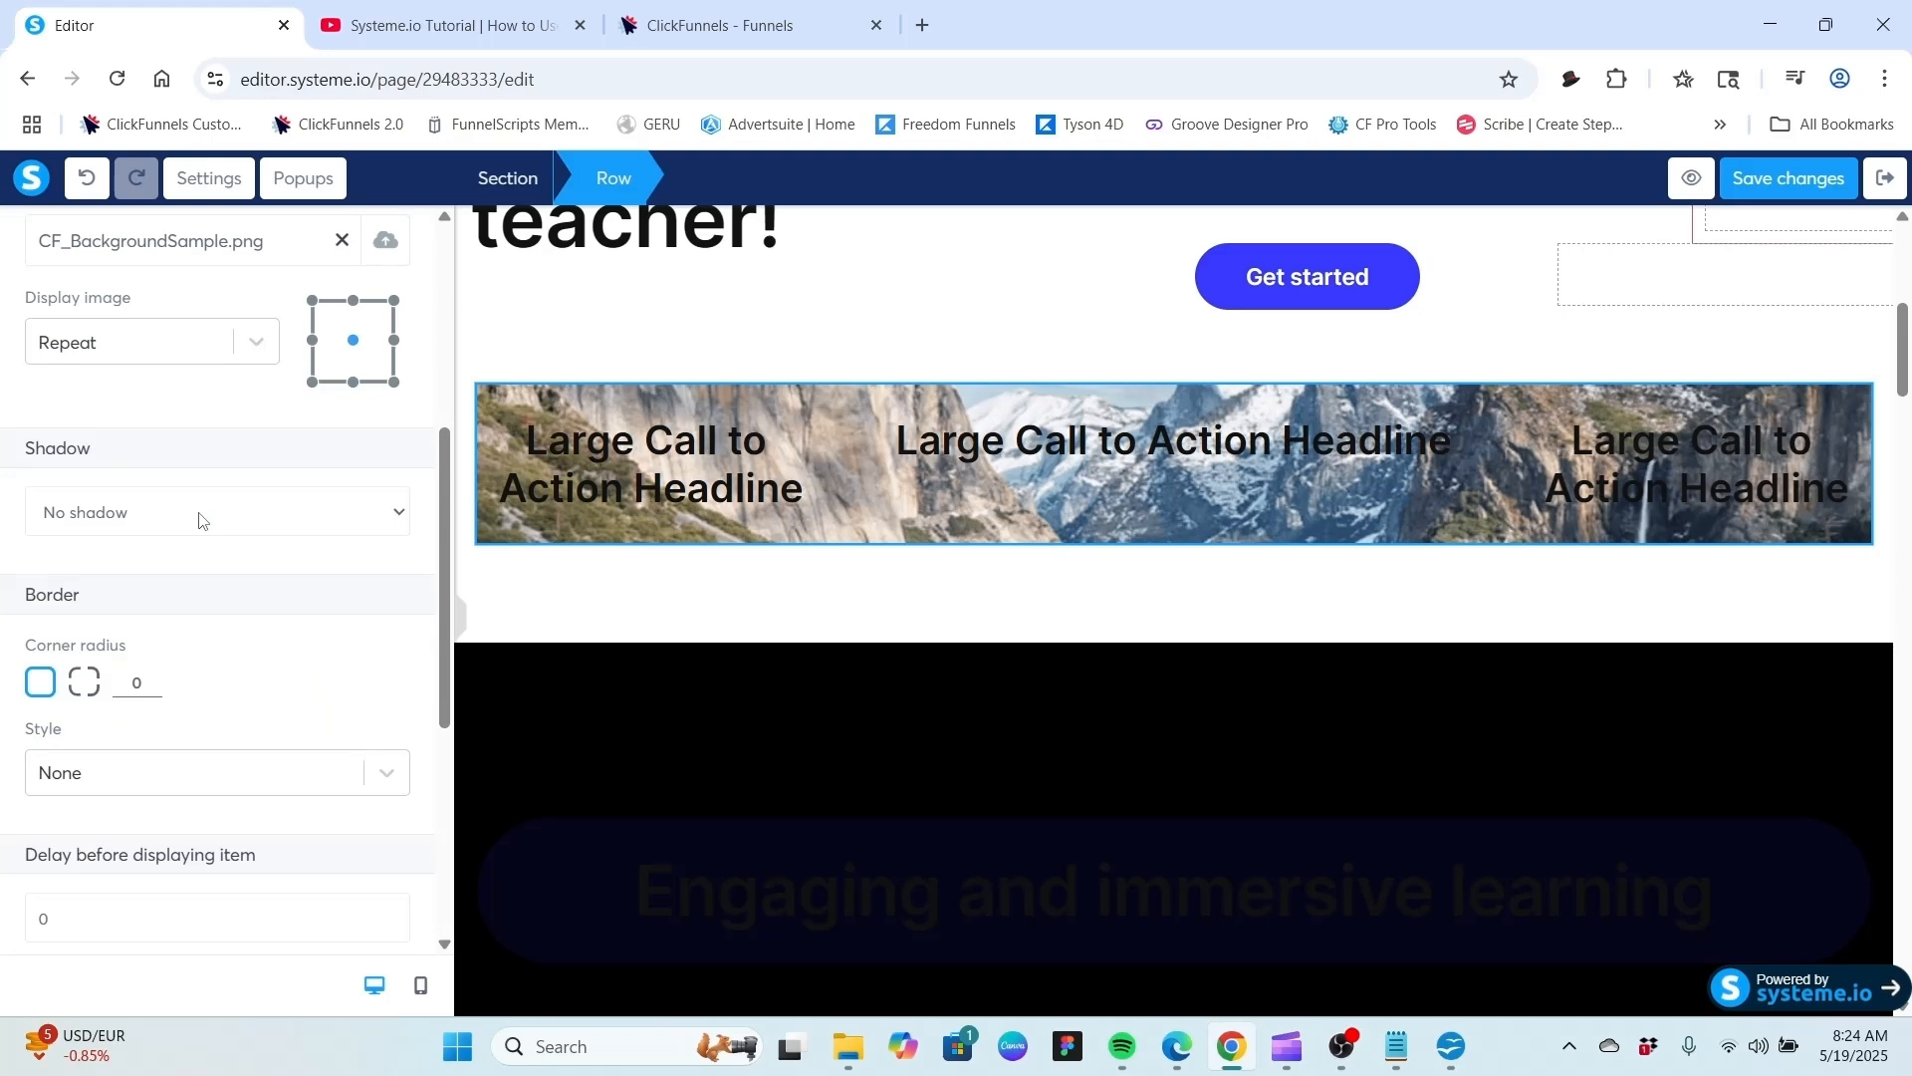
pyautogui.scroll(3, 202, 547)
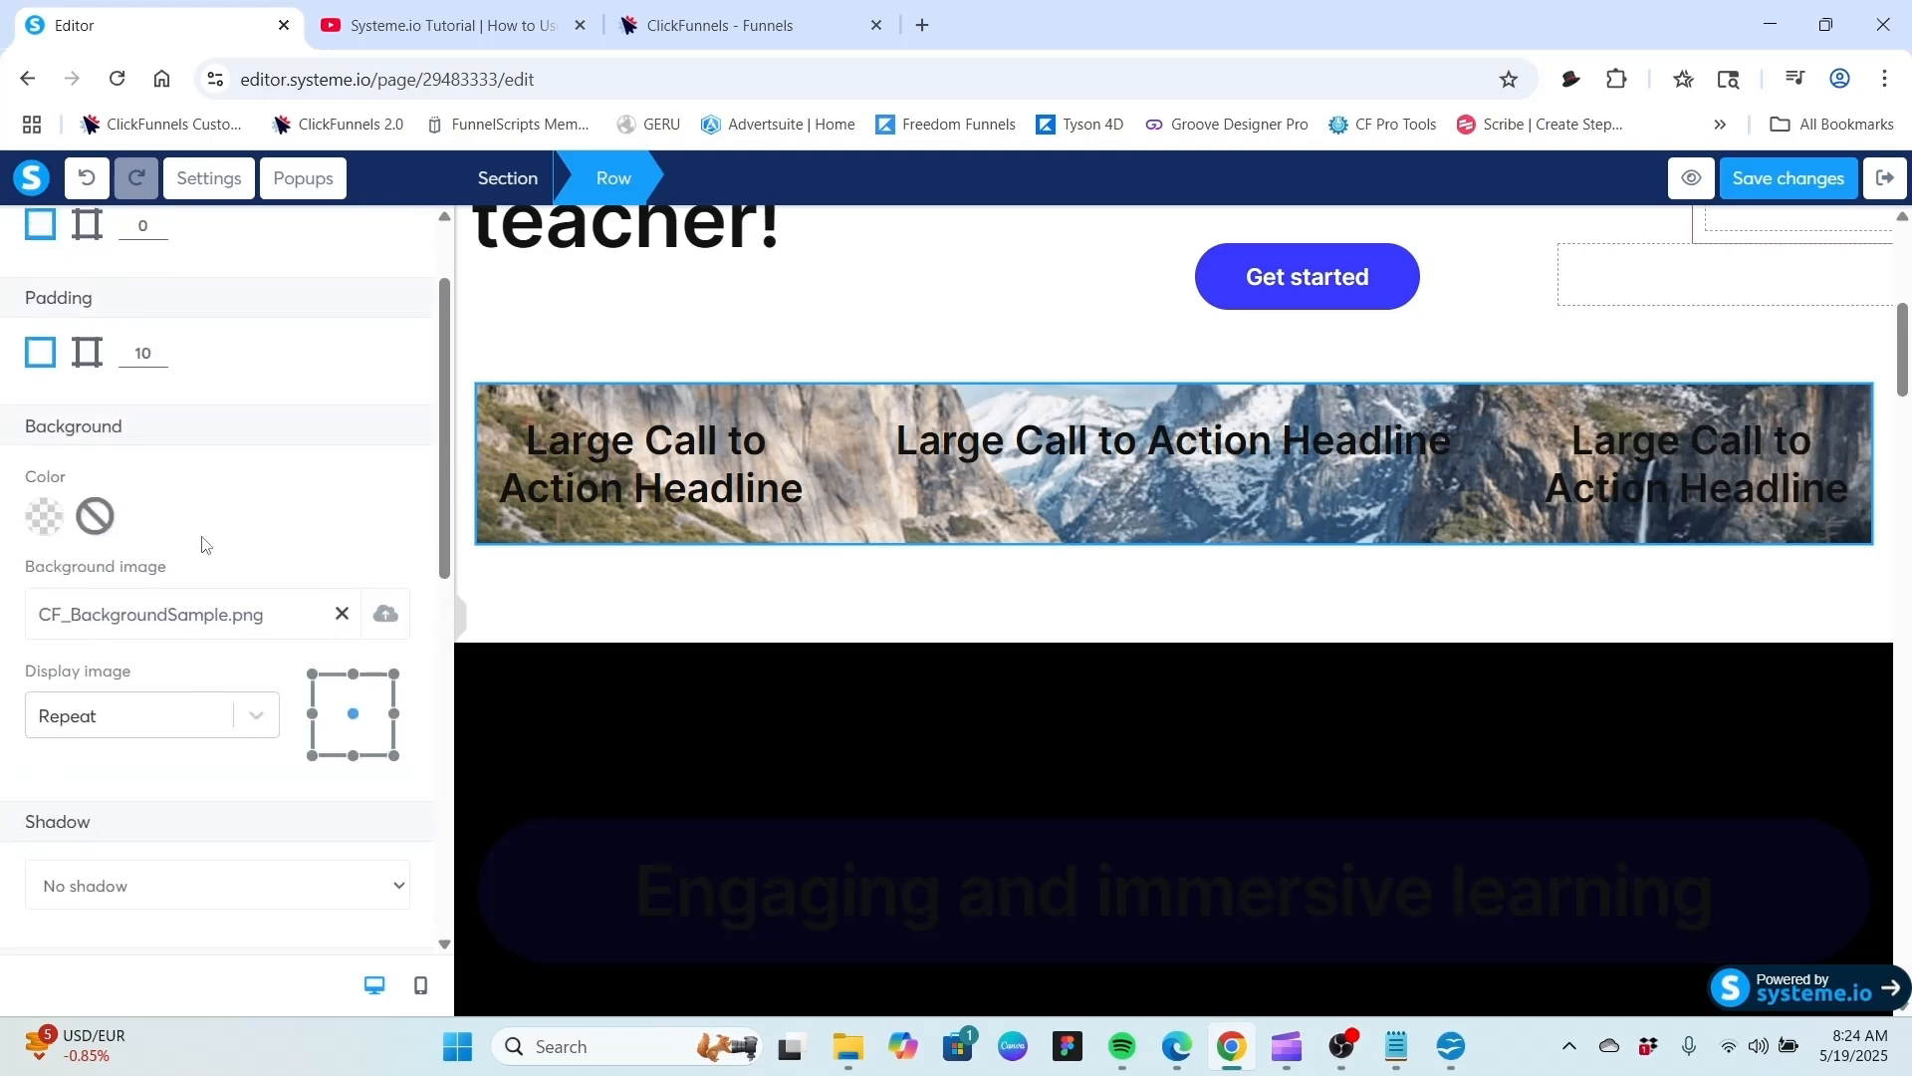
pyautogui.click(265, 718)
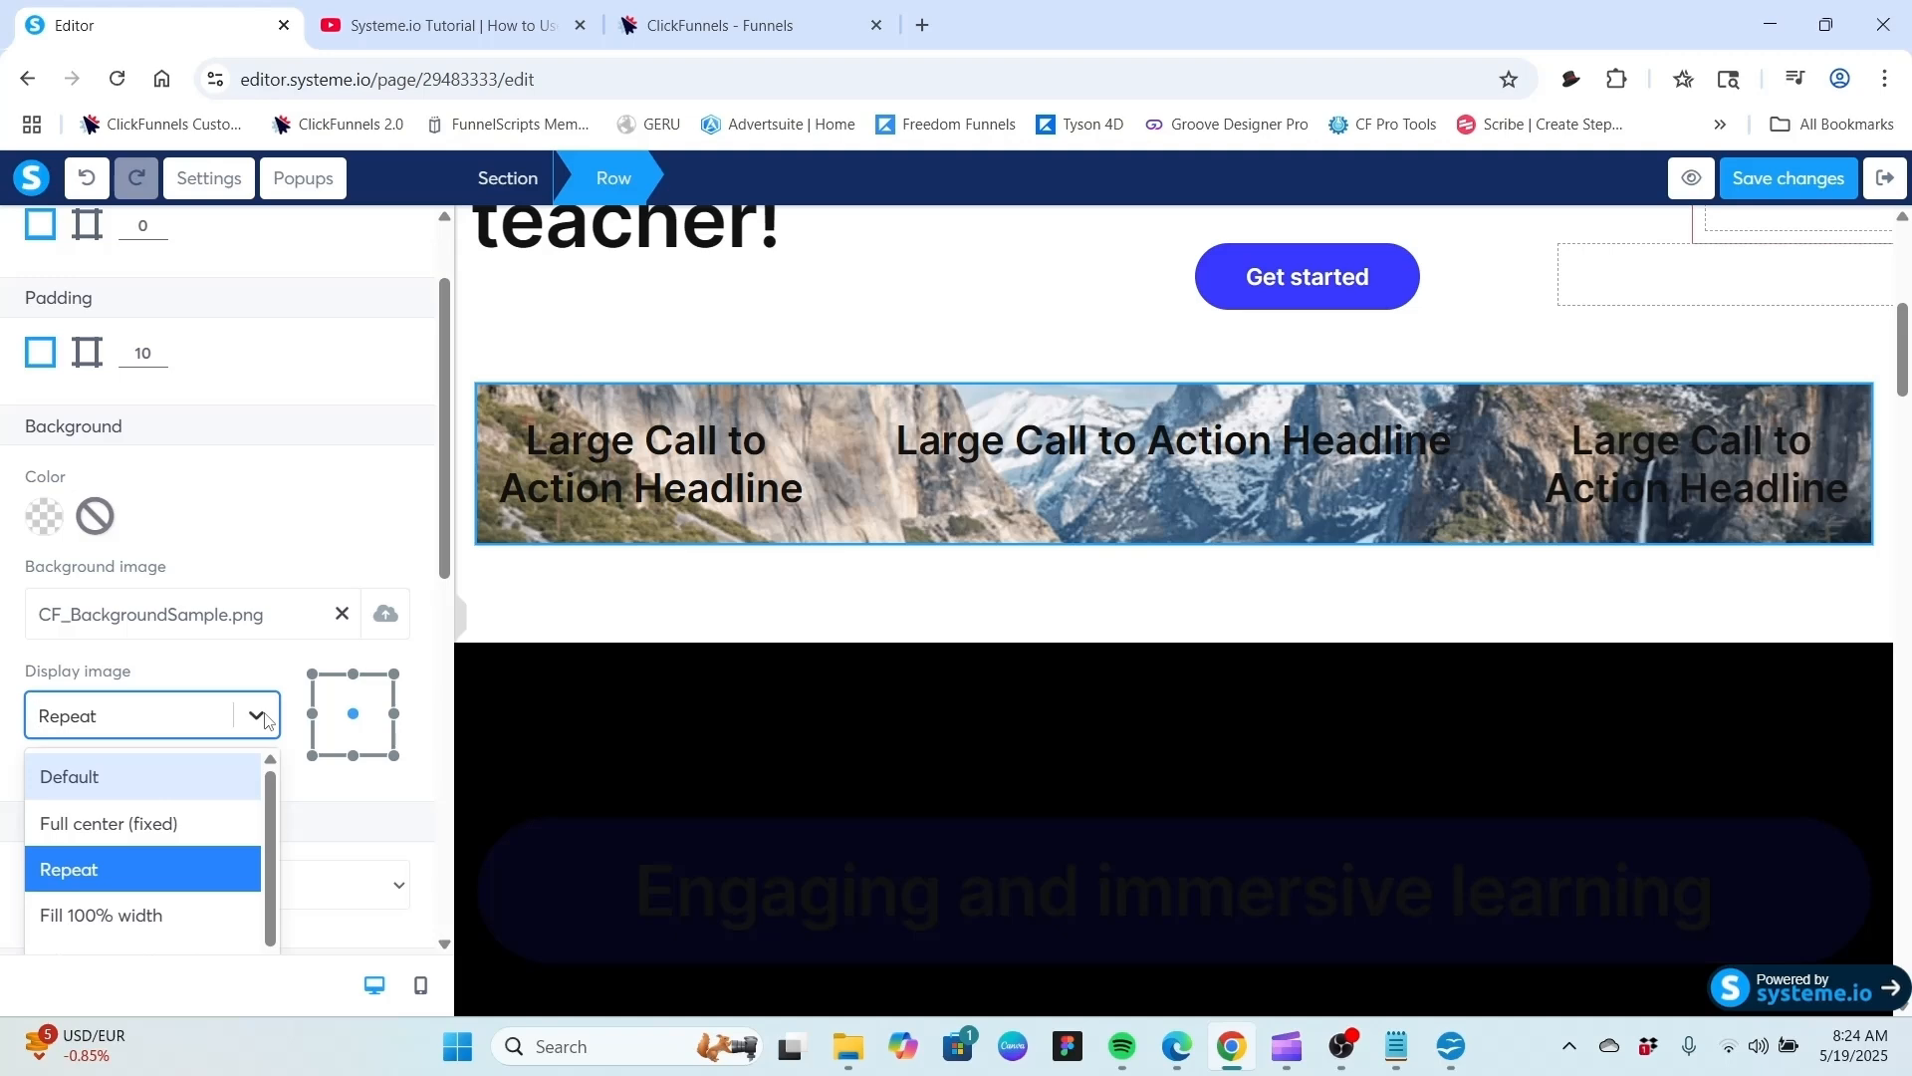
pyautogui.click(276, 534)
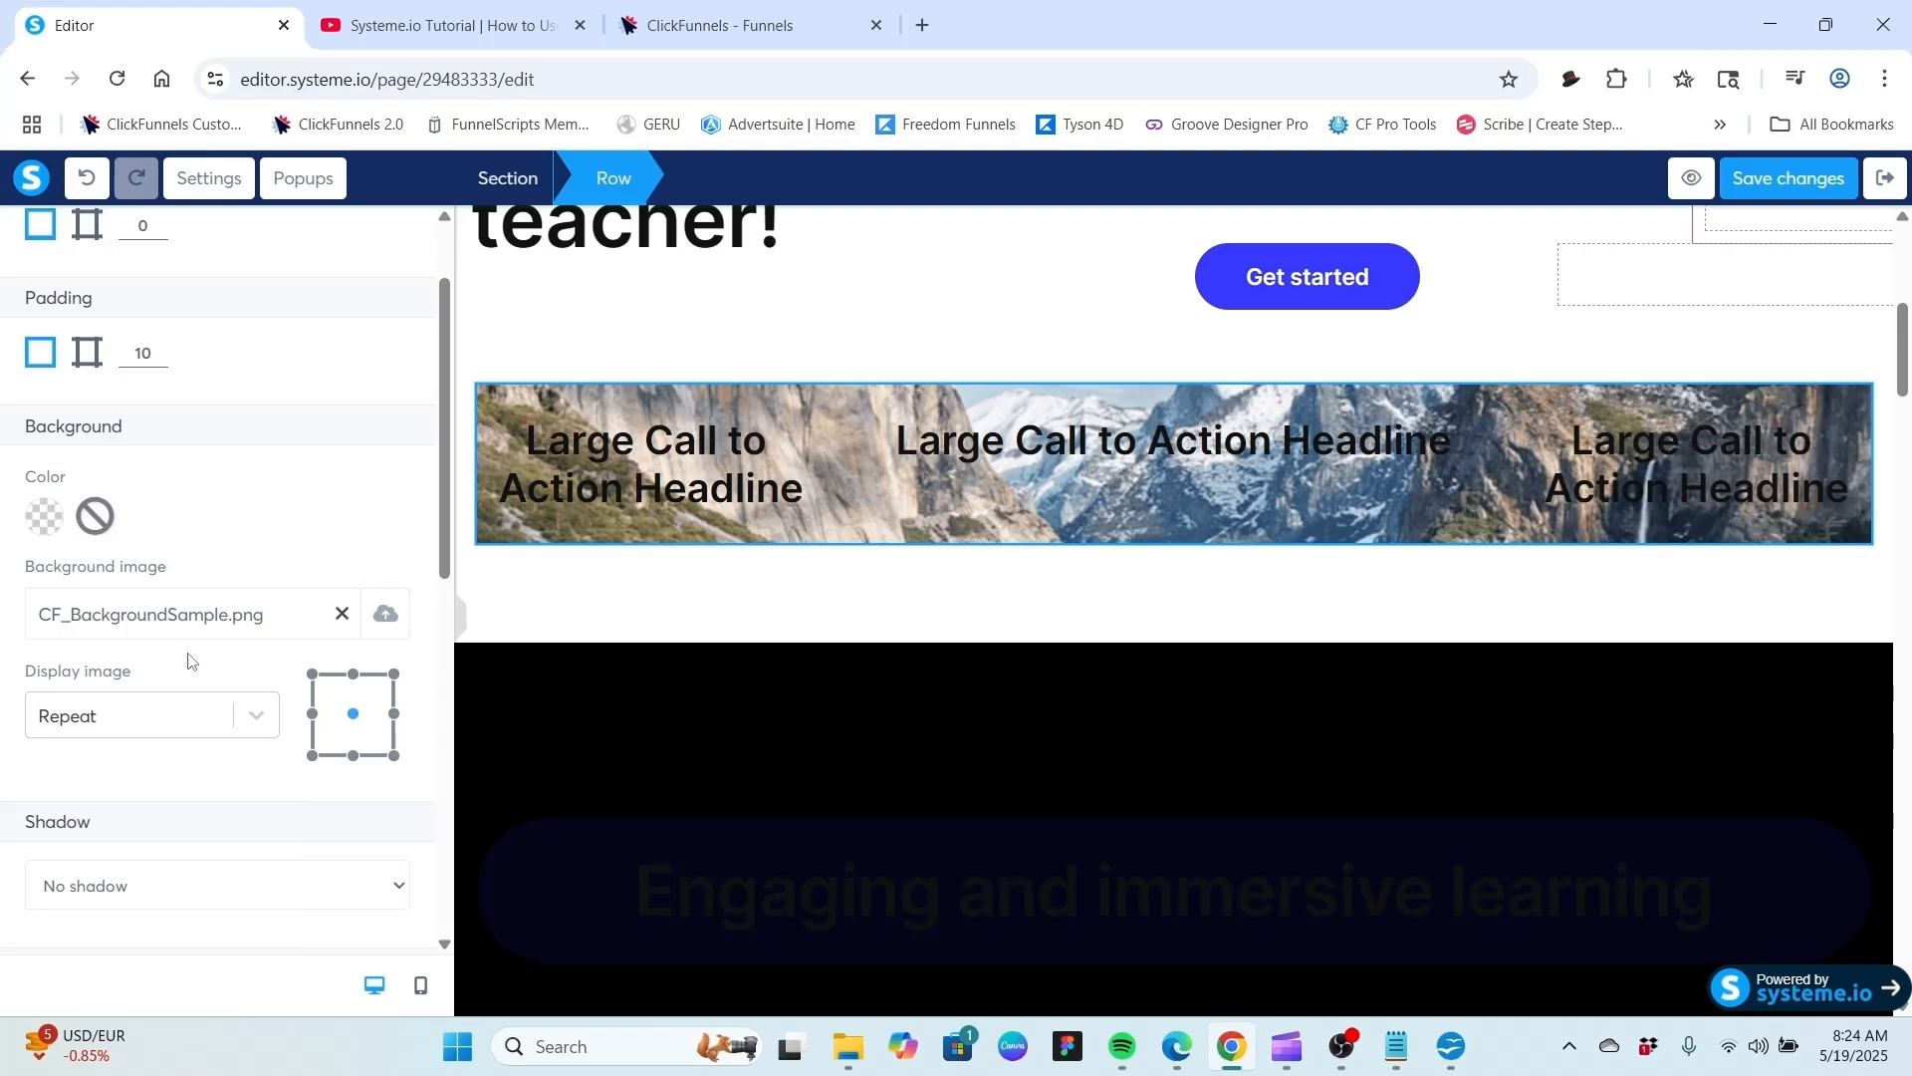
pyautogui.click(341, 613)
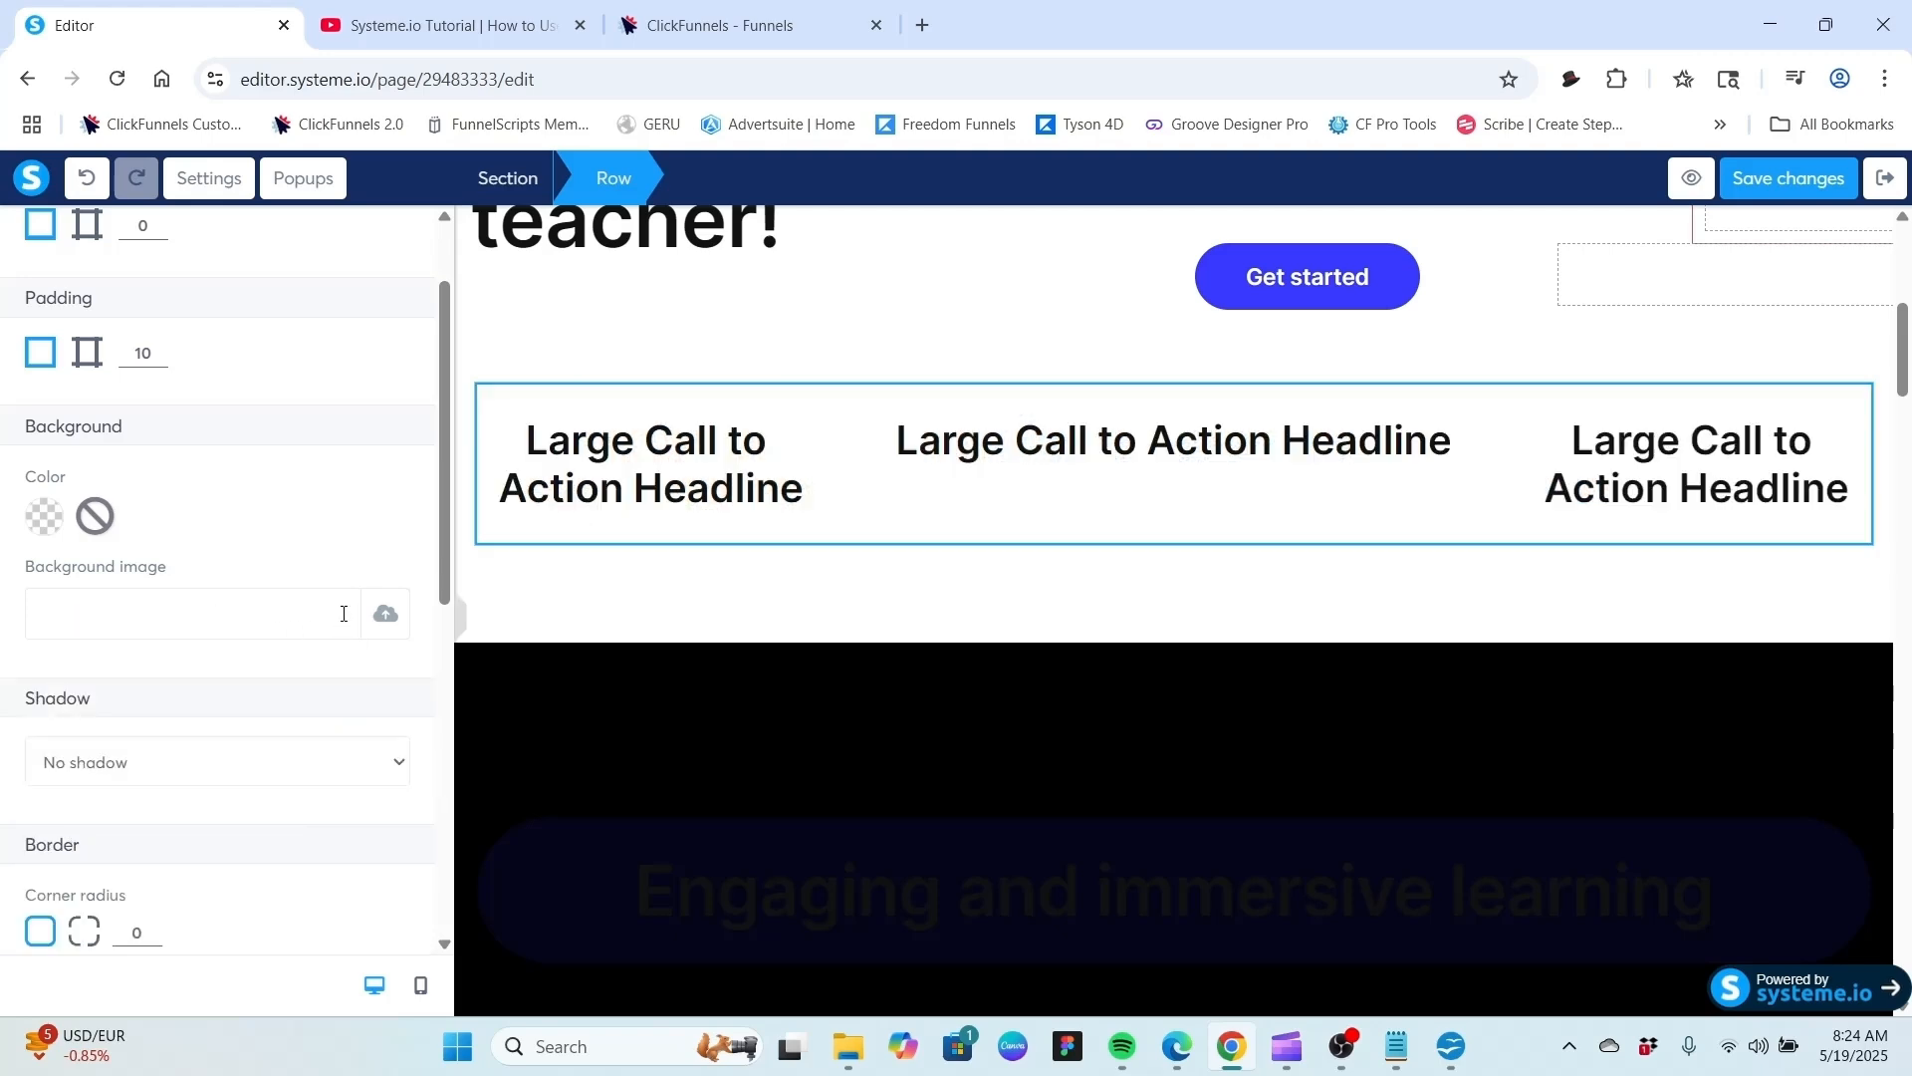
# Set the row's background color to the blue default swatch 4A90E2.
pyautogui.click(45, 518)
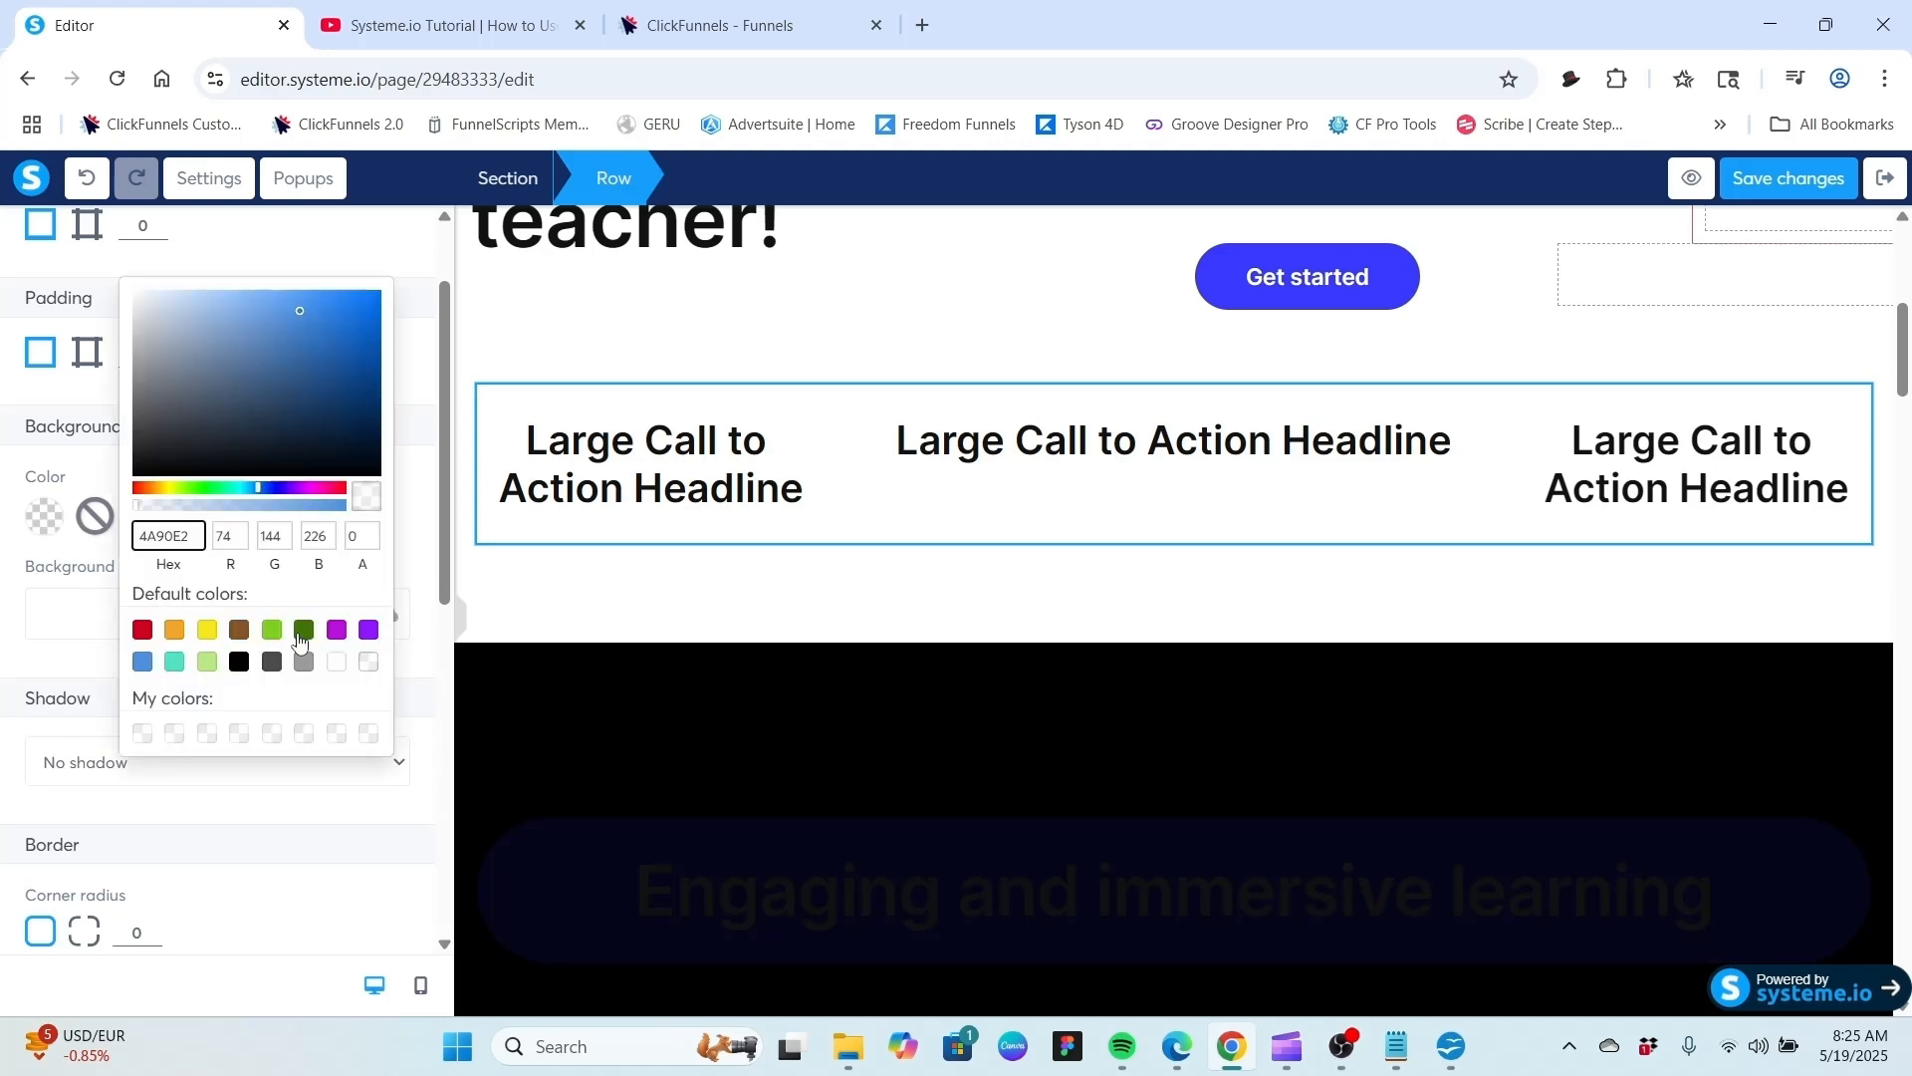
pyautogui.click(142, 661)
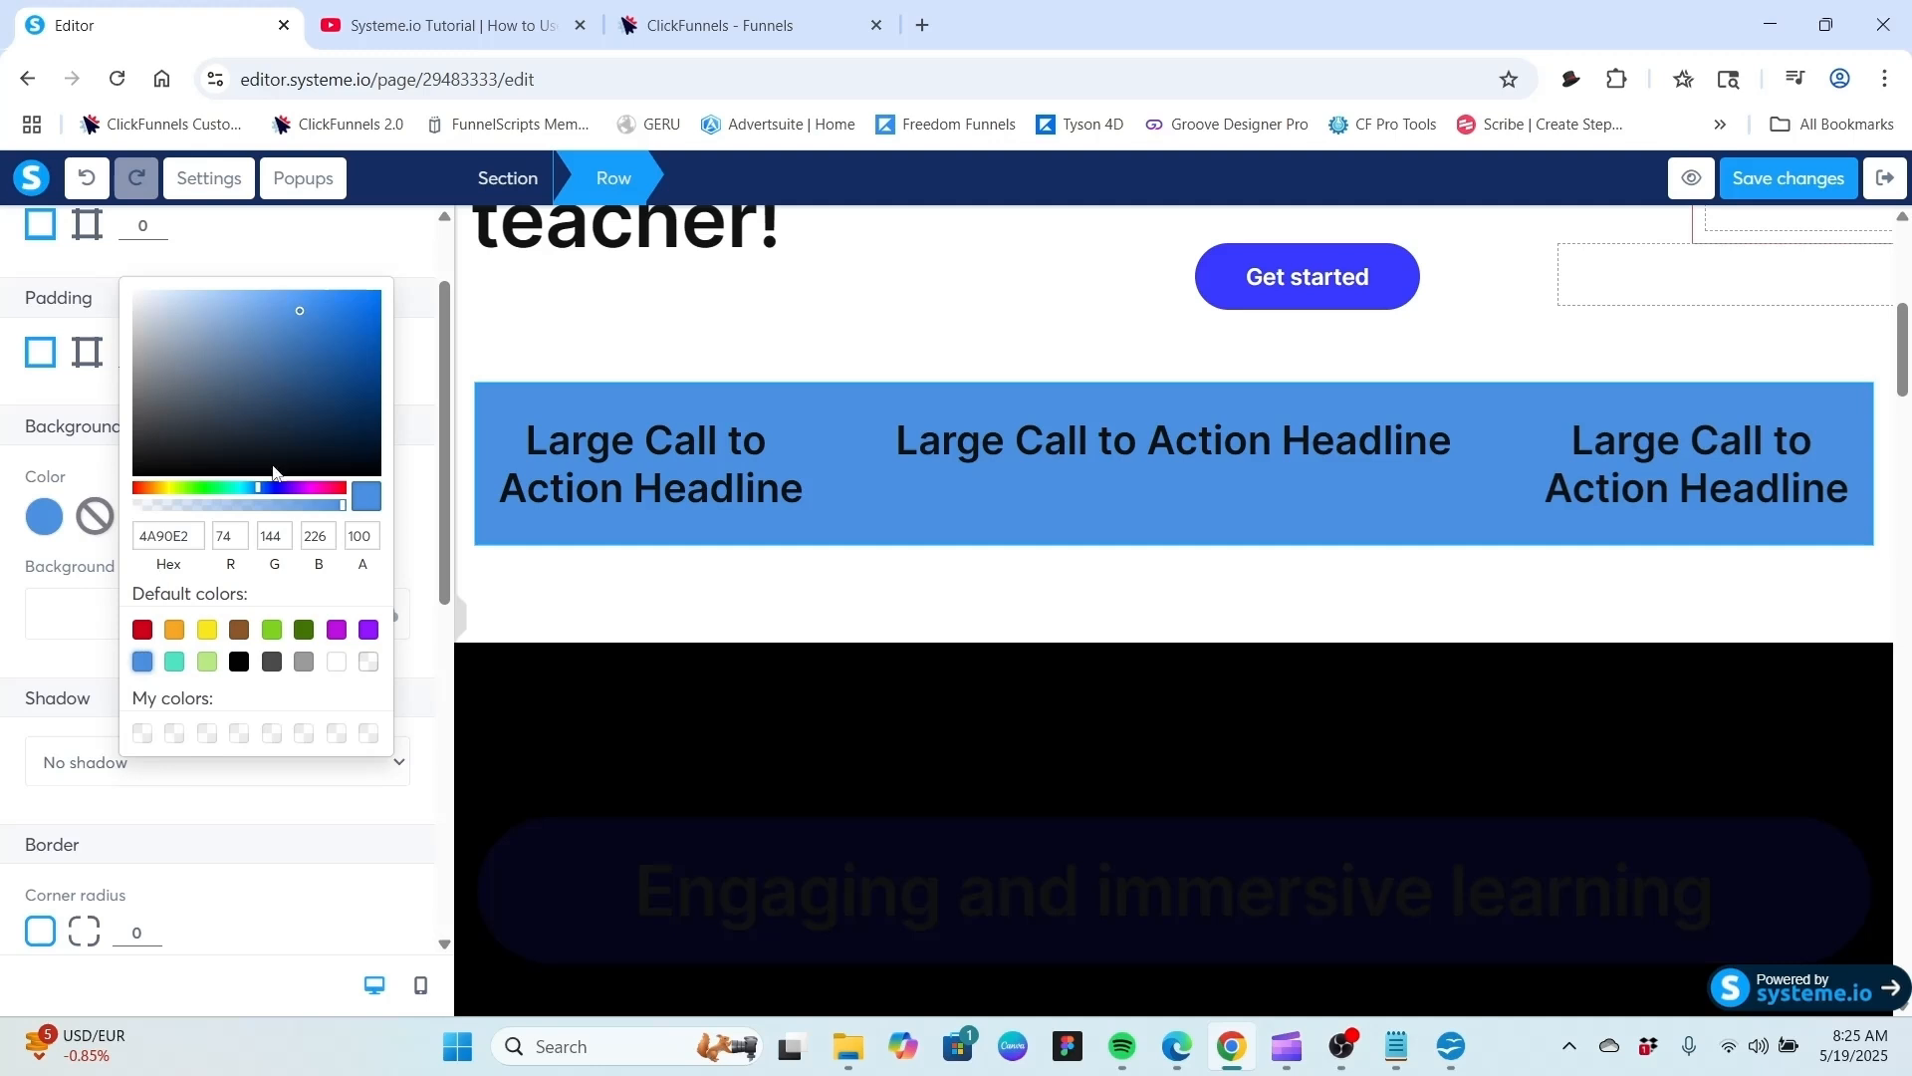
pyautogui.click(416, 557)
# Try Hard shadow and Blurry shadow on the row, then set its shadow back to No shadow.
pyautogui.scroll(-4, 417, 557)
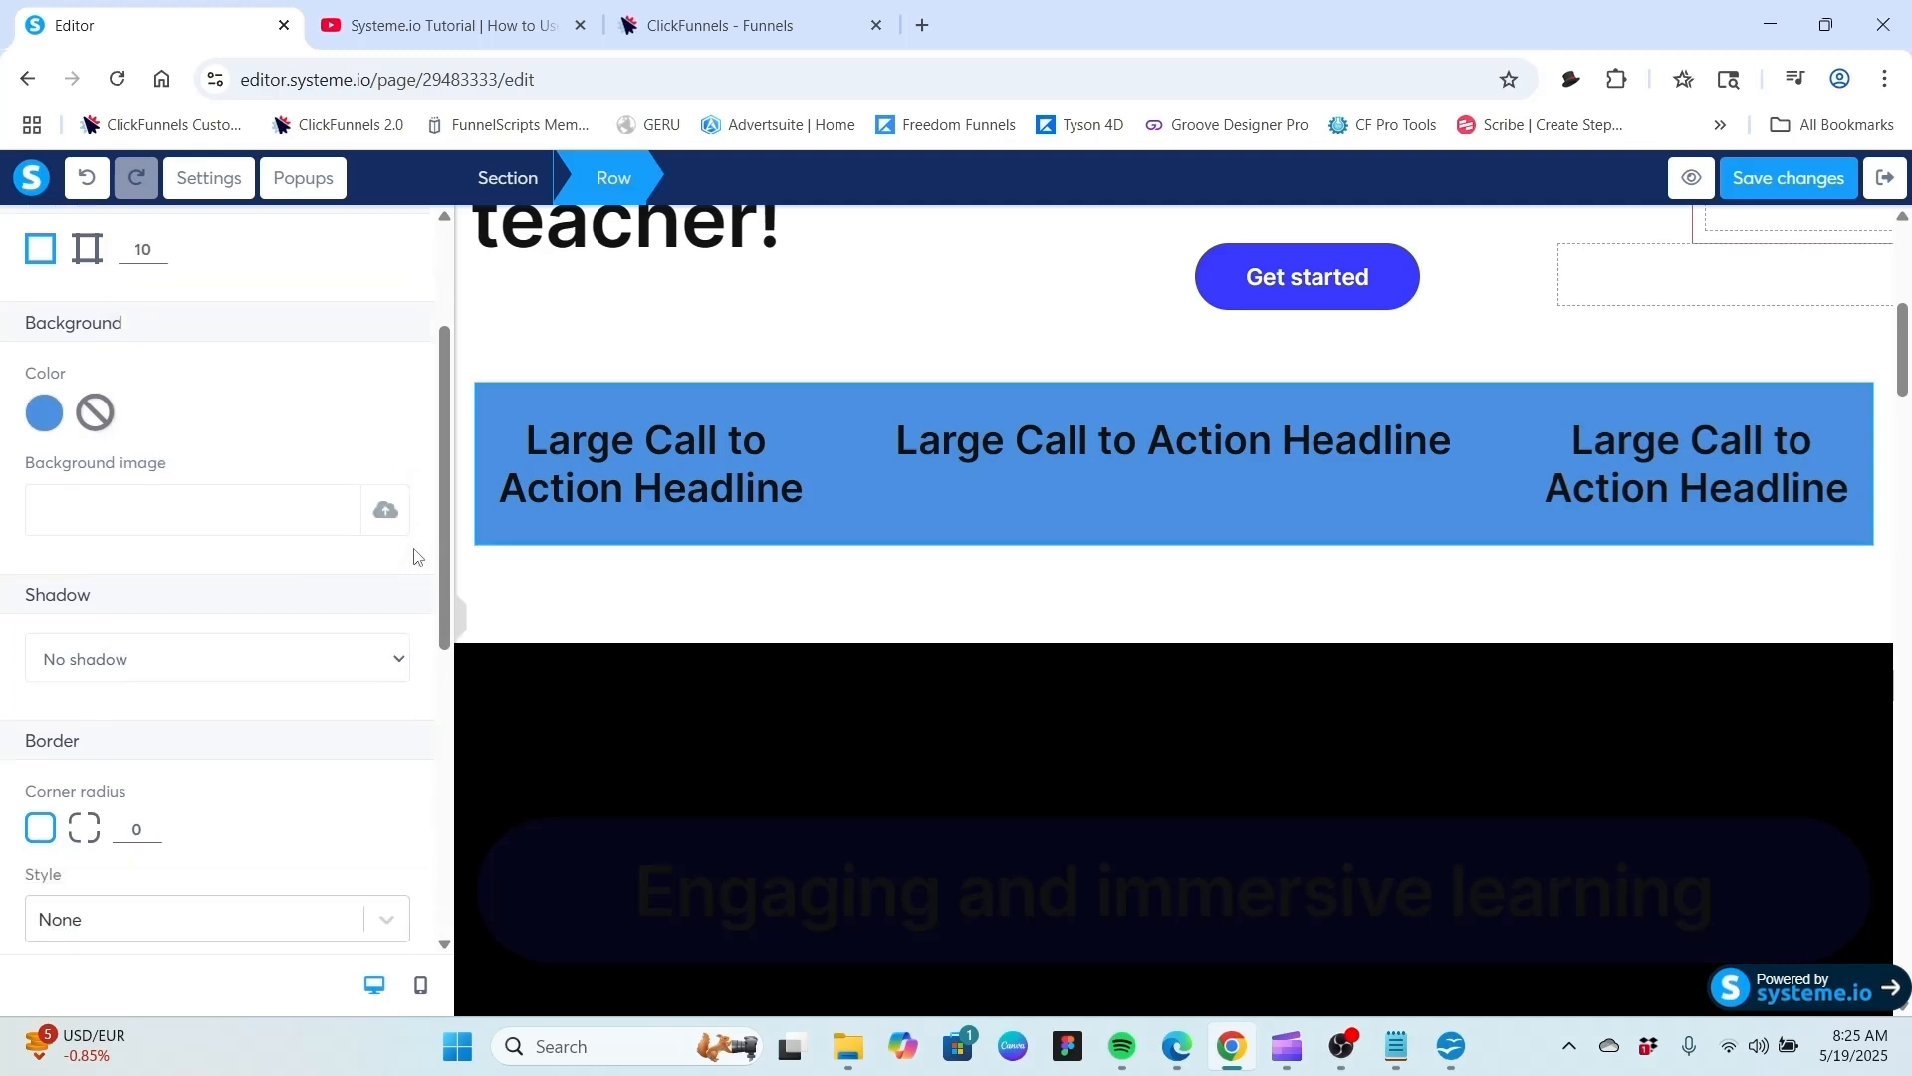
pyautogui.scroll(1, 384, 520)
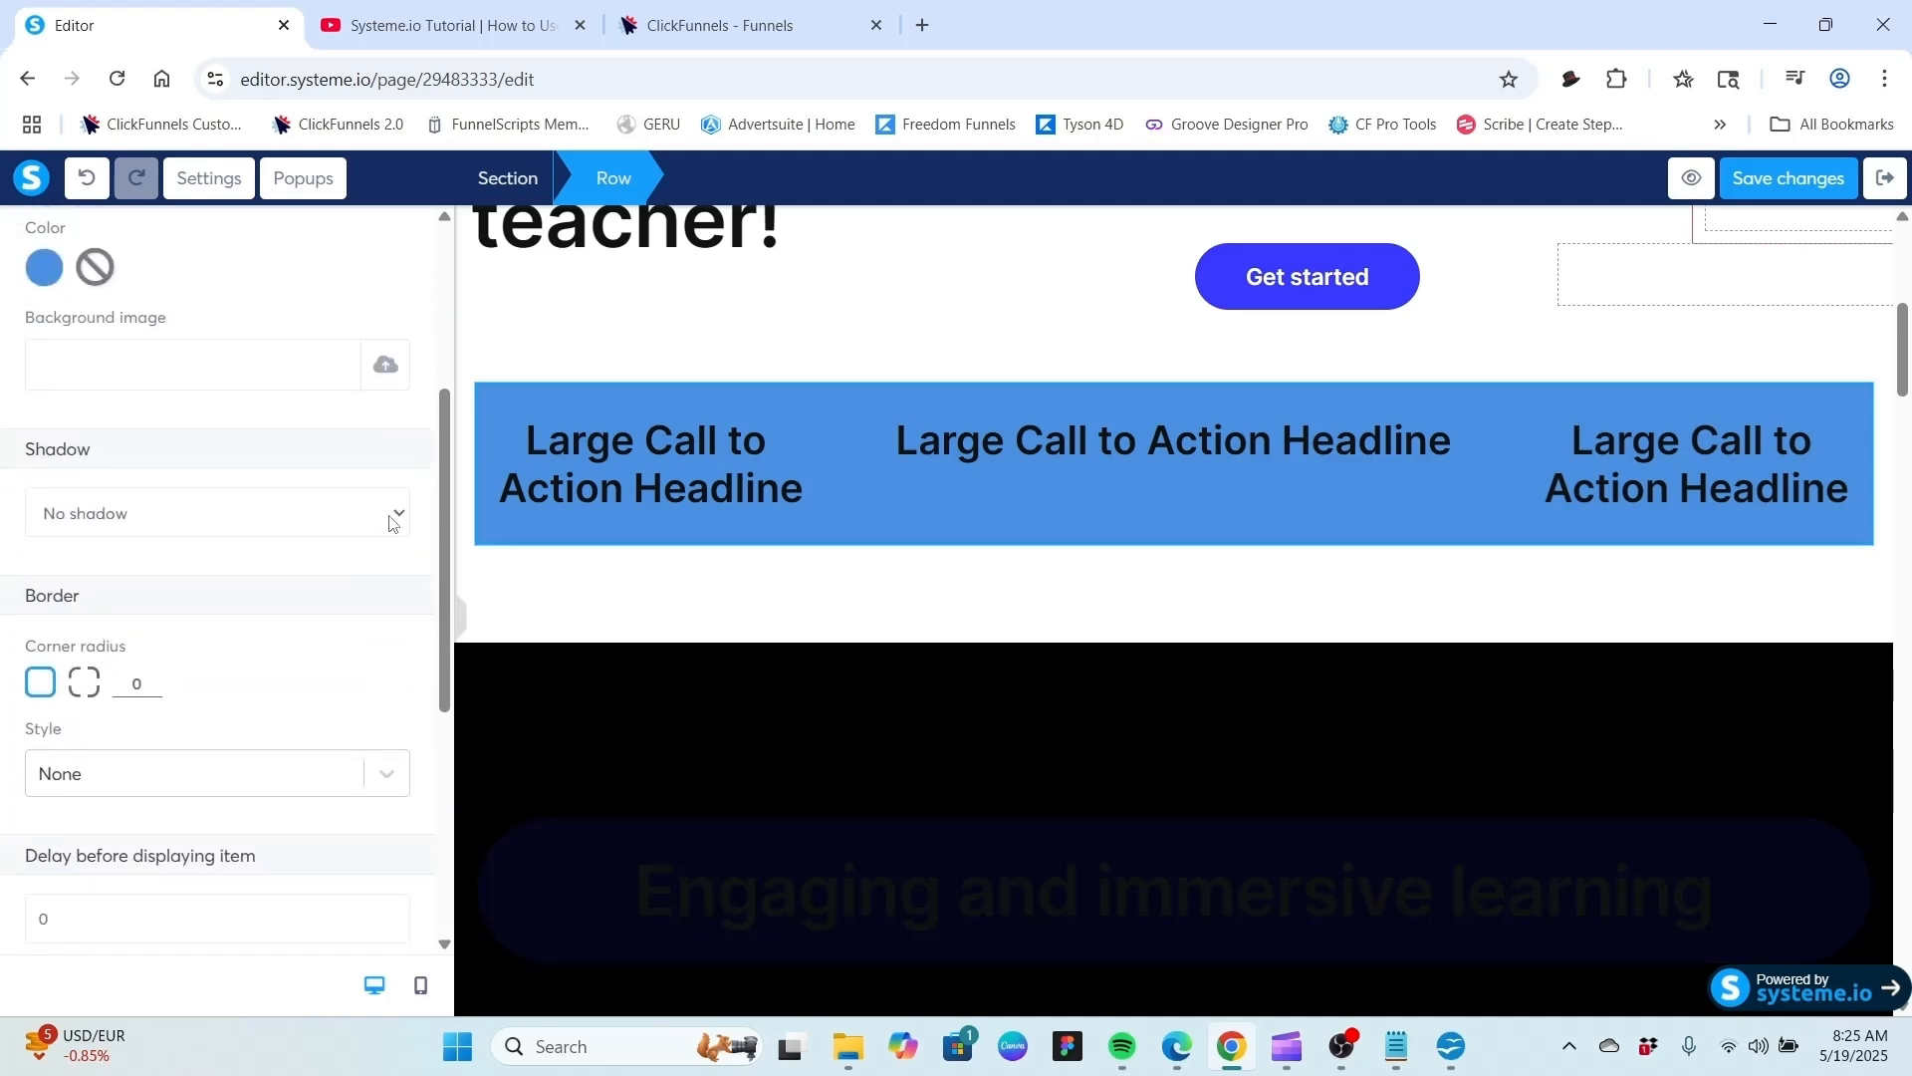
pyautogui.click(394, 515)
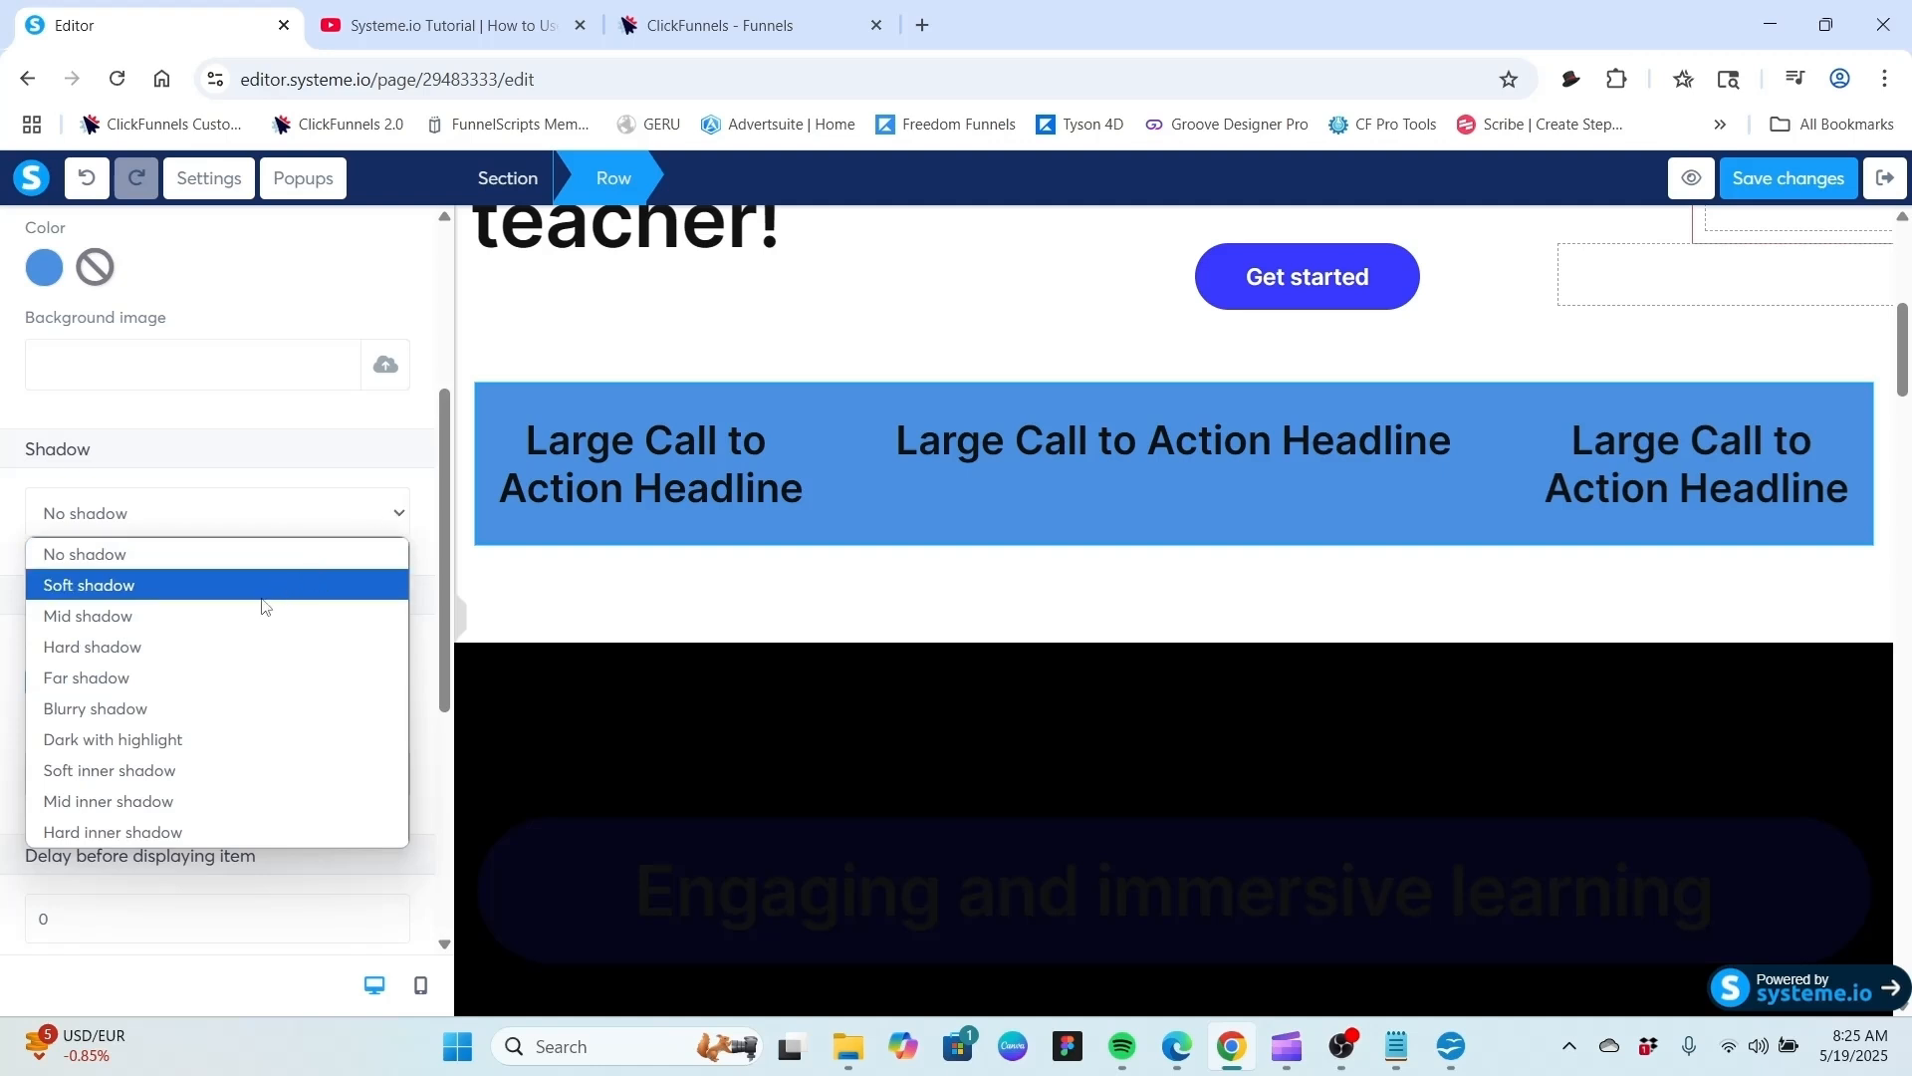
pyautogui.click(233, 646)
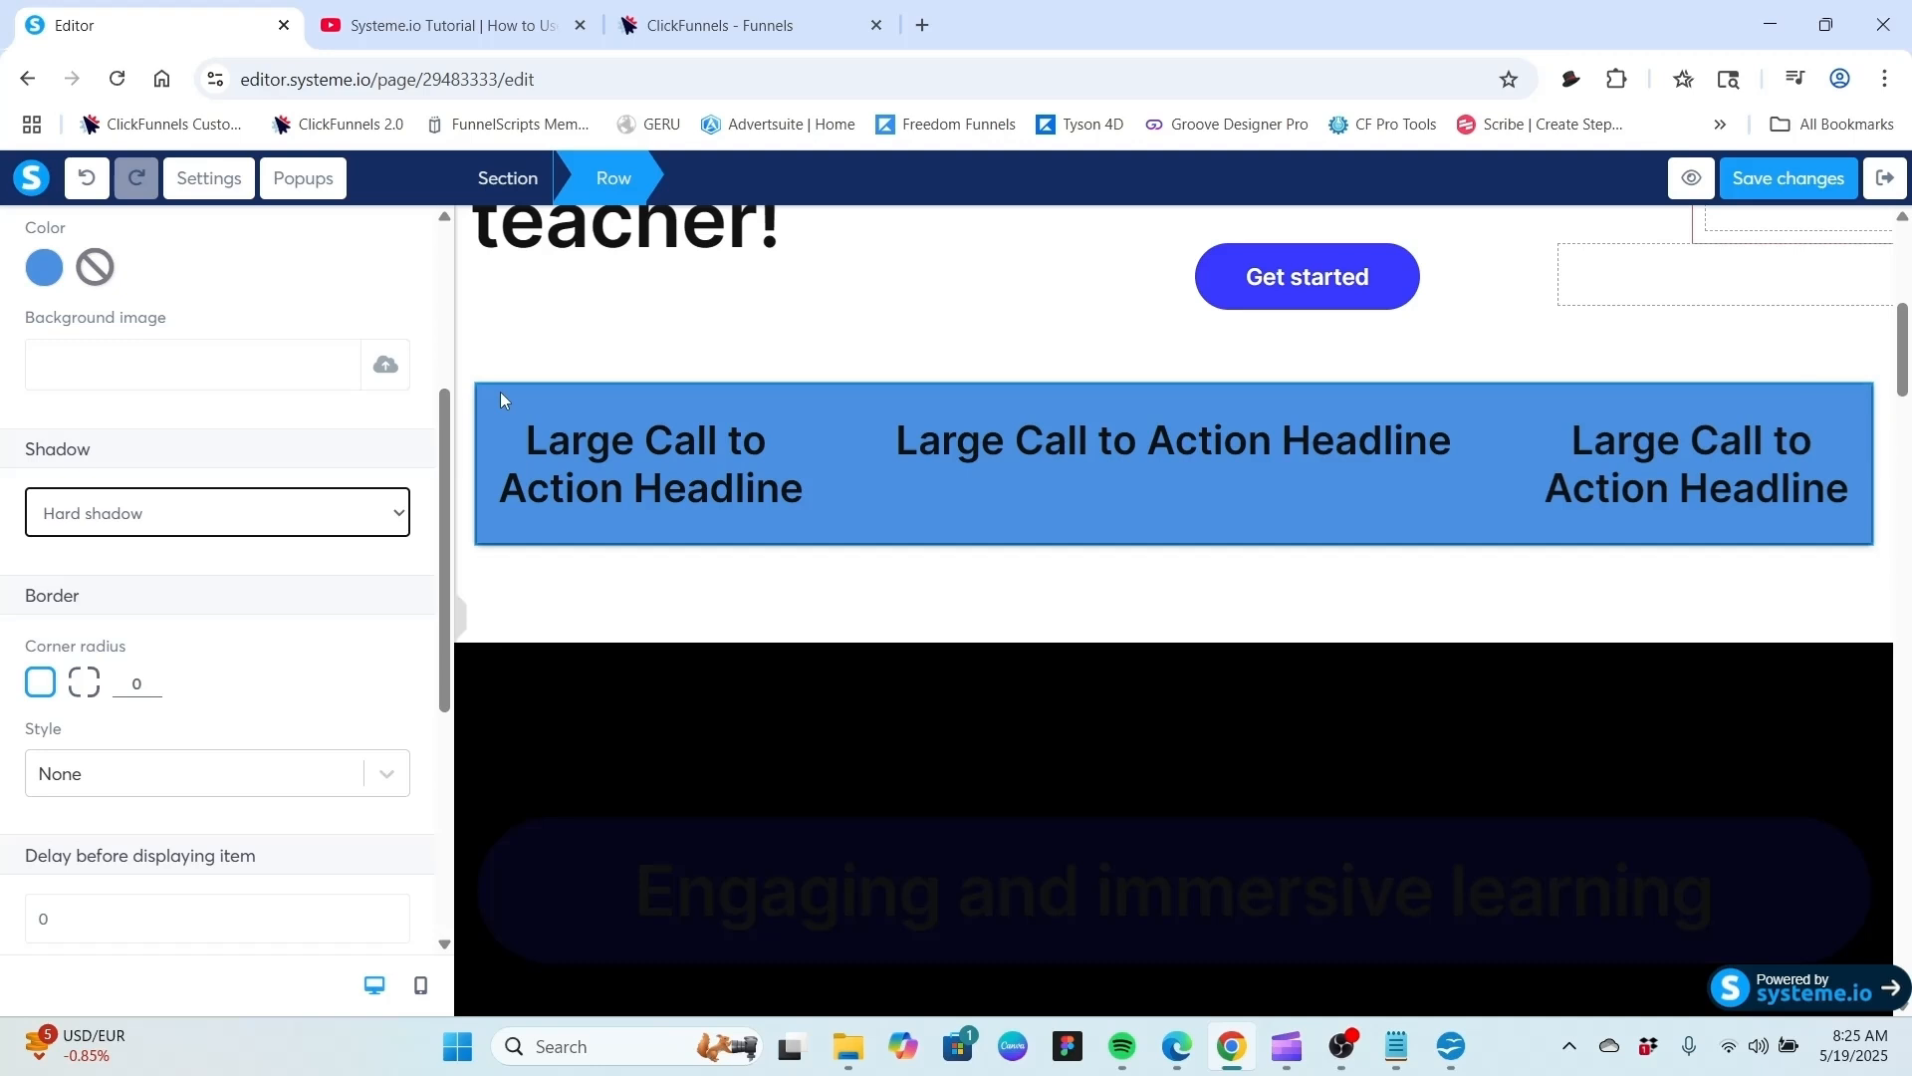
pyautogui.click(310, 506)
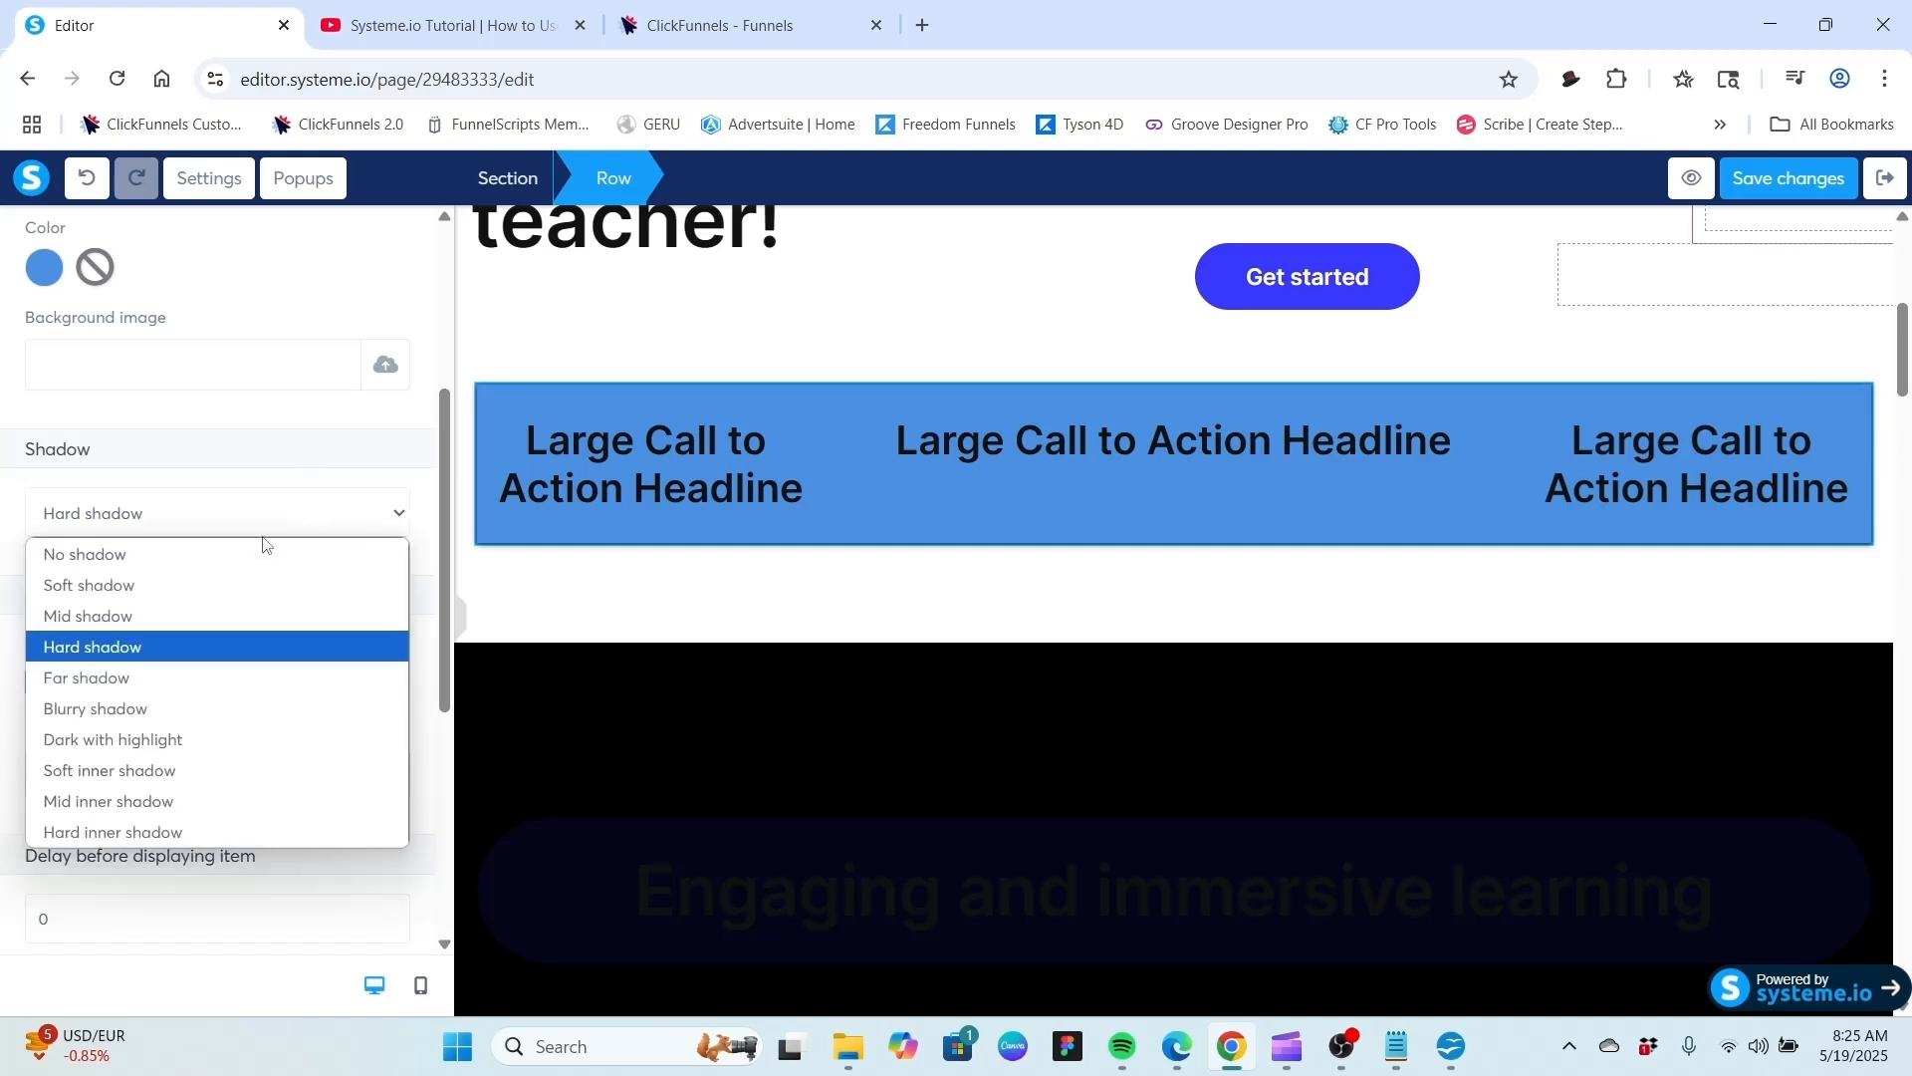
pyautogui.click(191, 710)
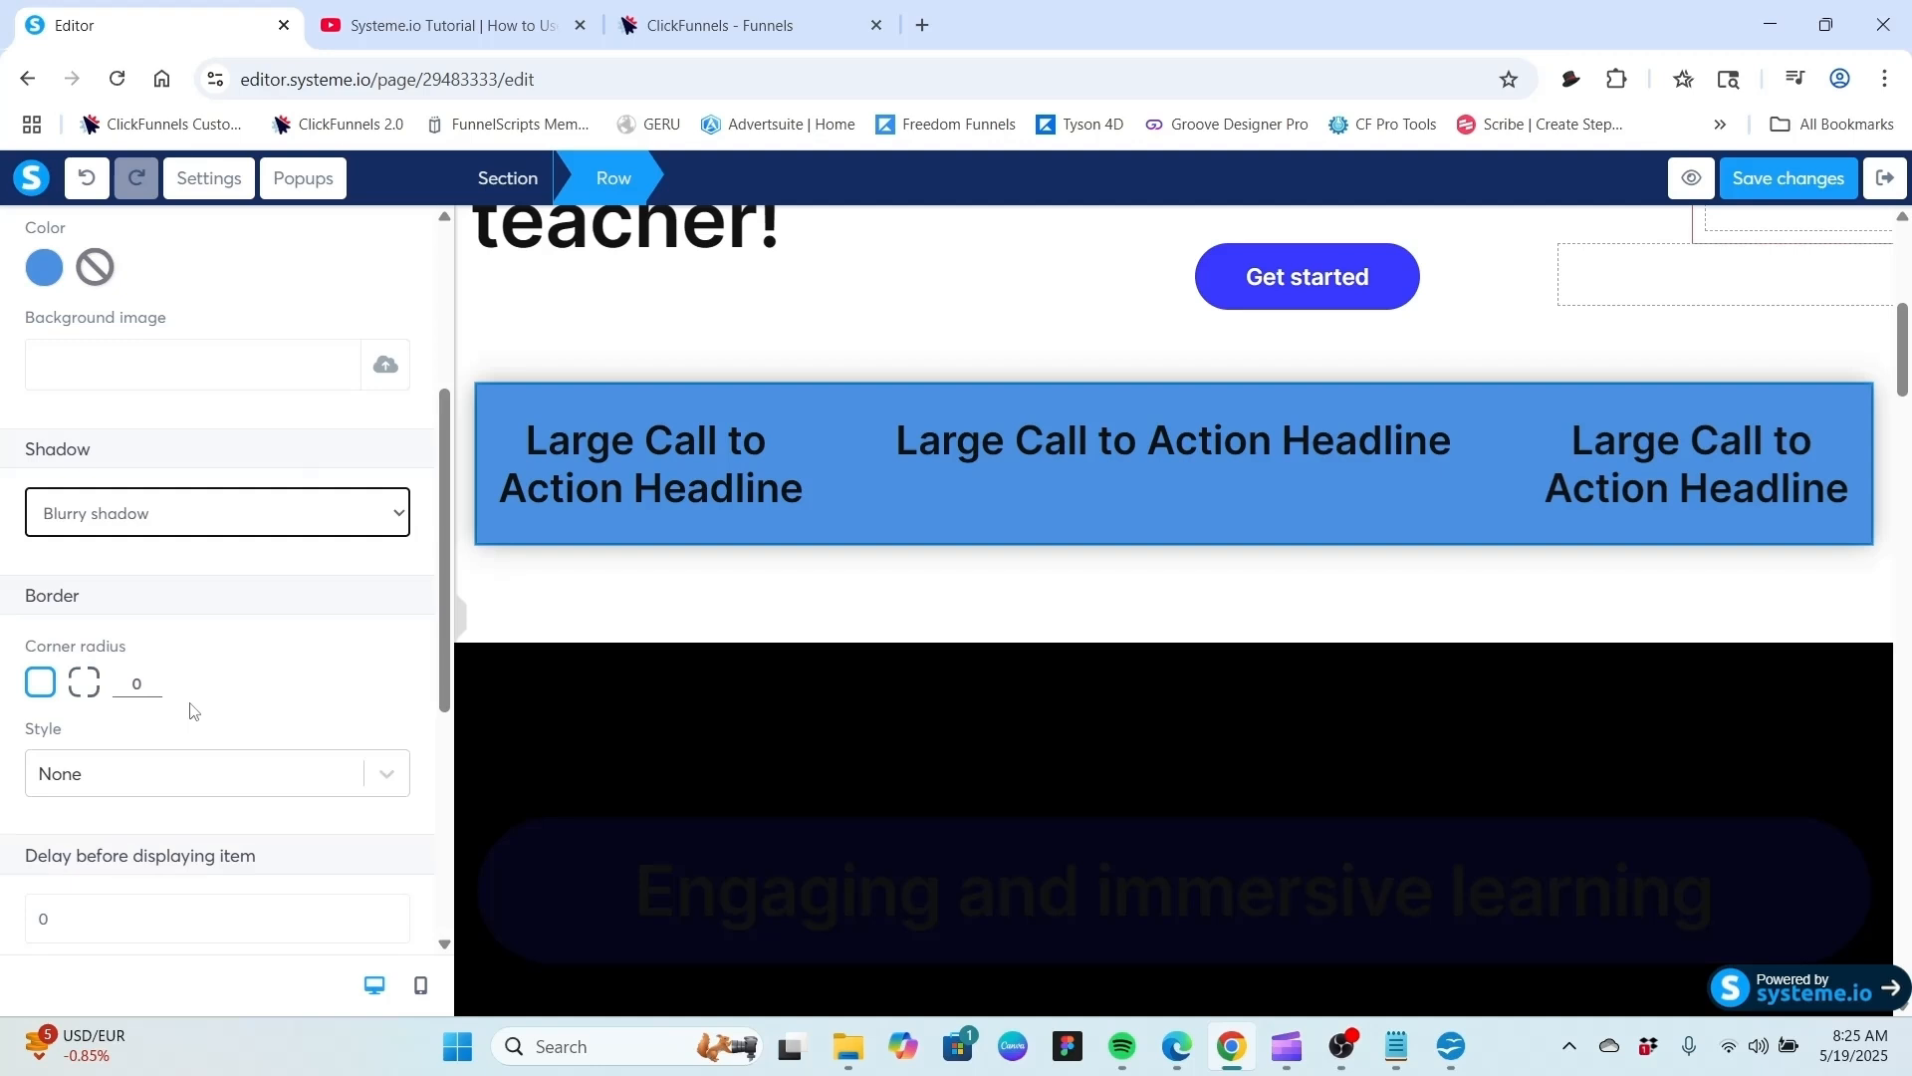
pyautogui.click(353, 519)
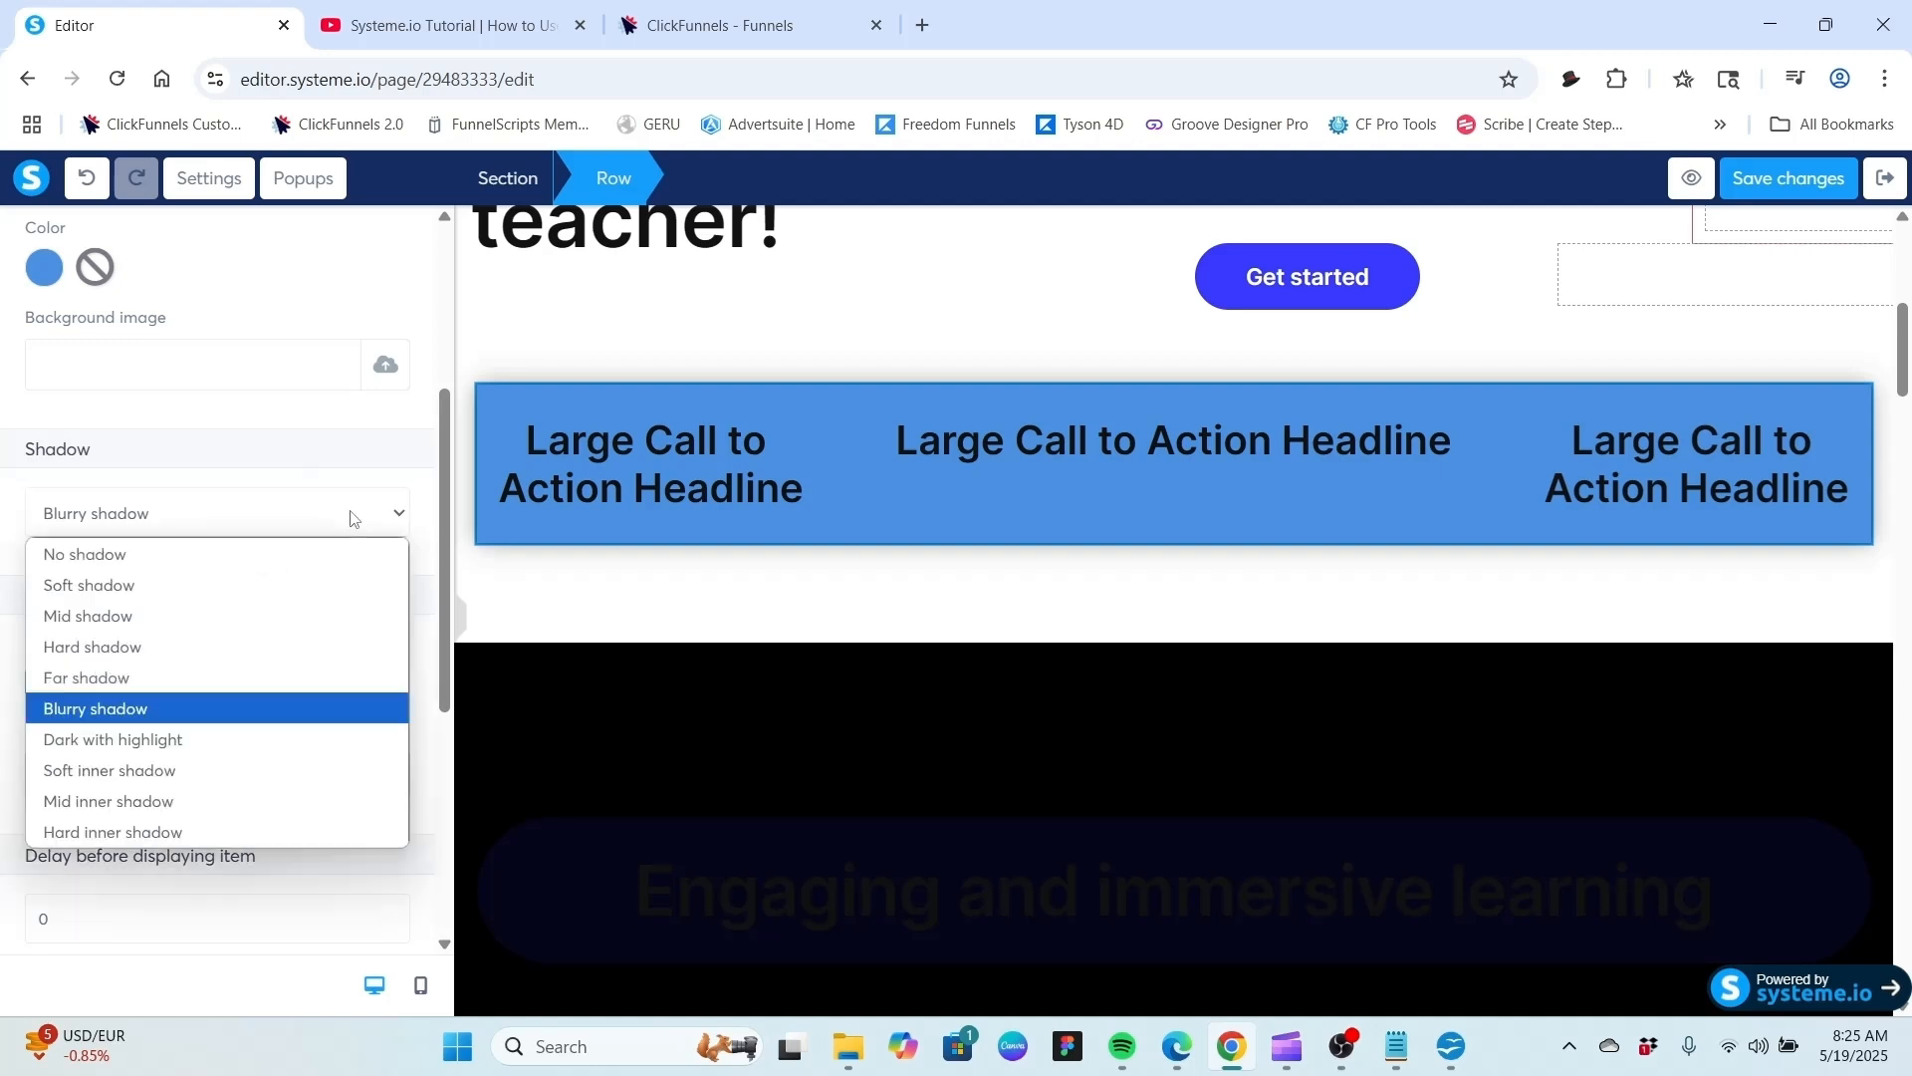
pyautogui.click(158, 556)
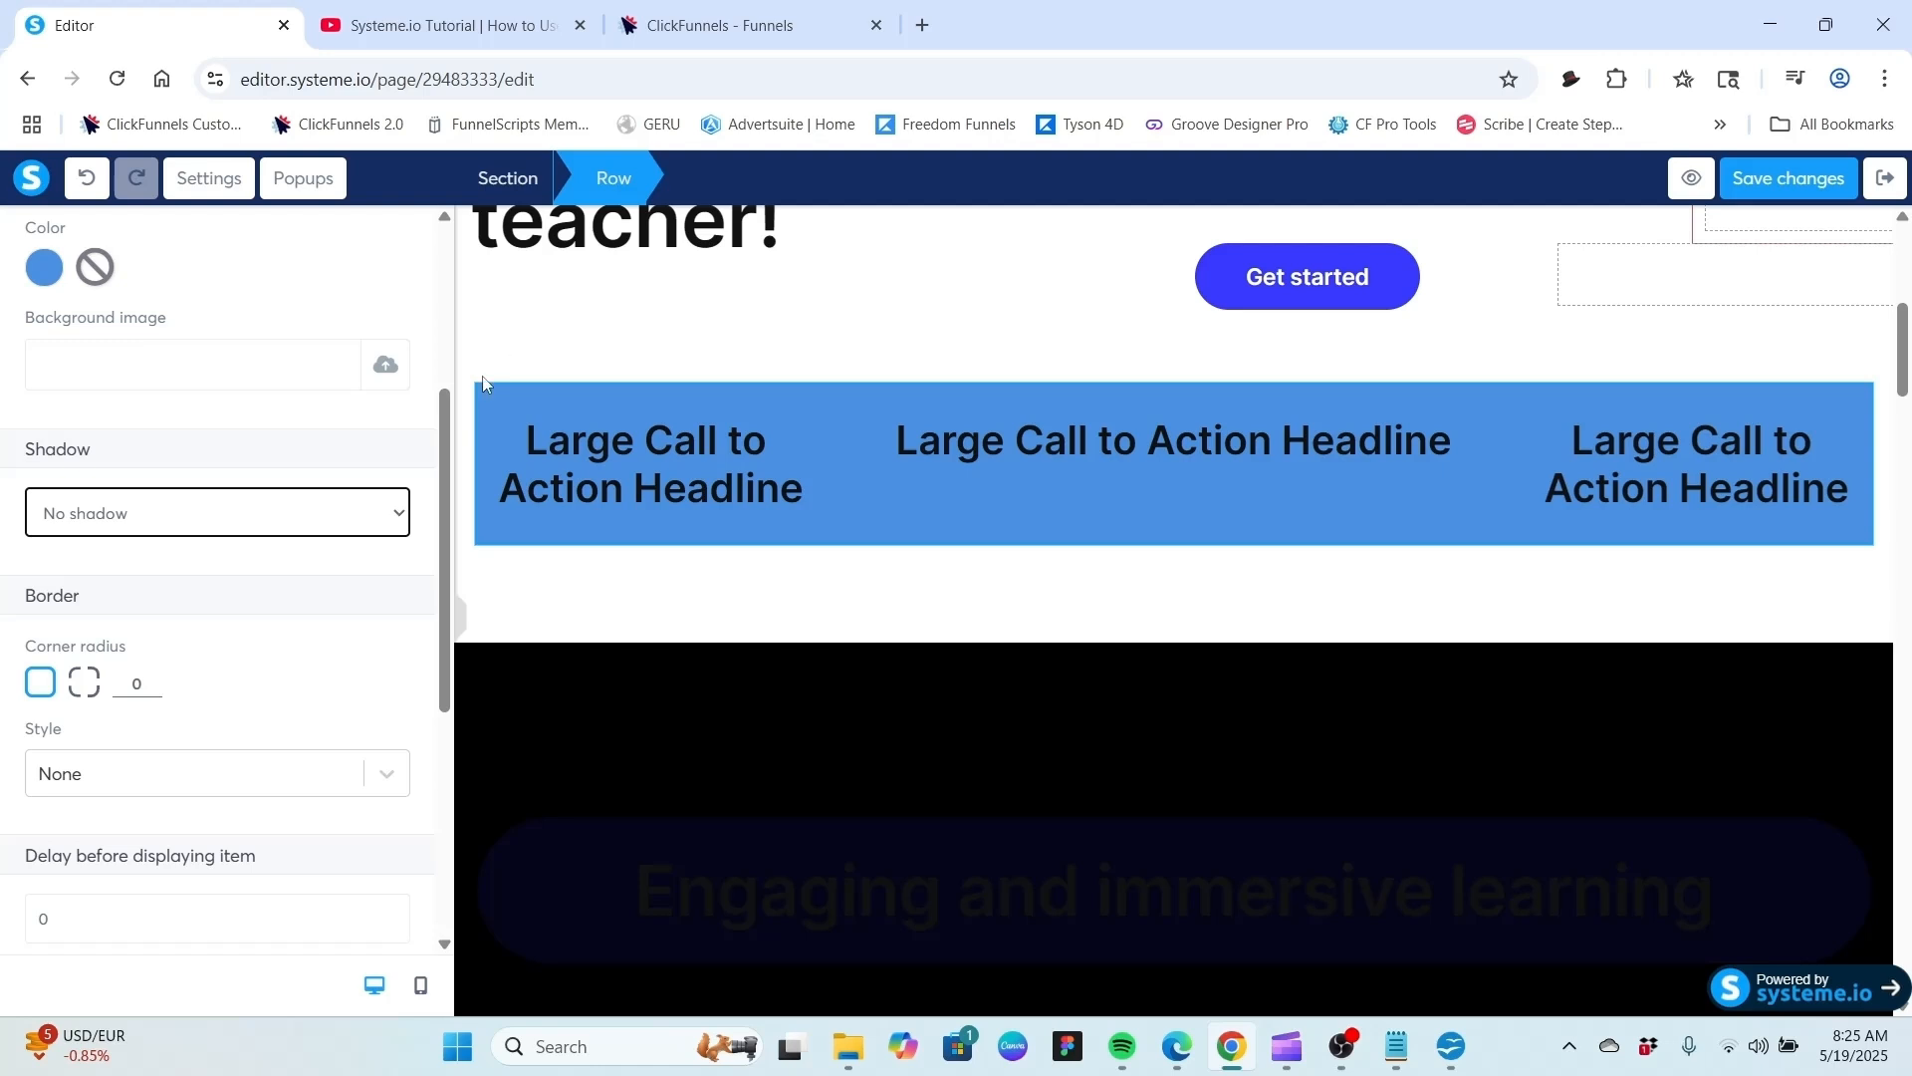
# Set the row's corner radius to 10 for all corners.
pyautogui.click(41, 685)
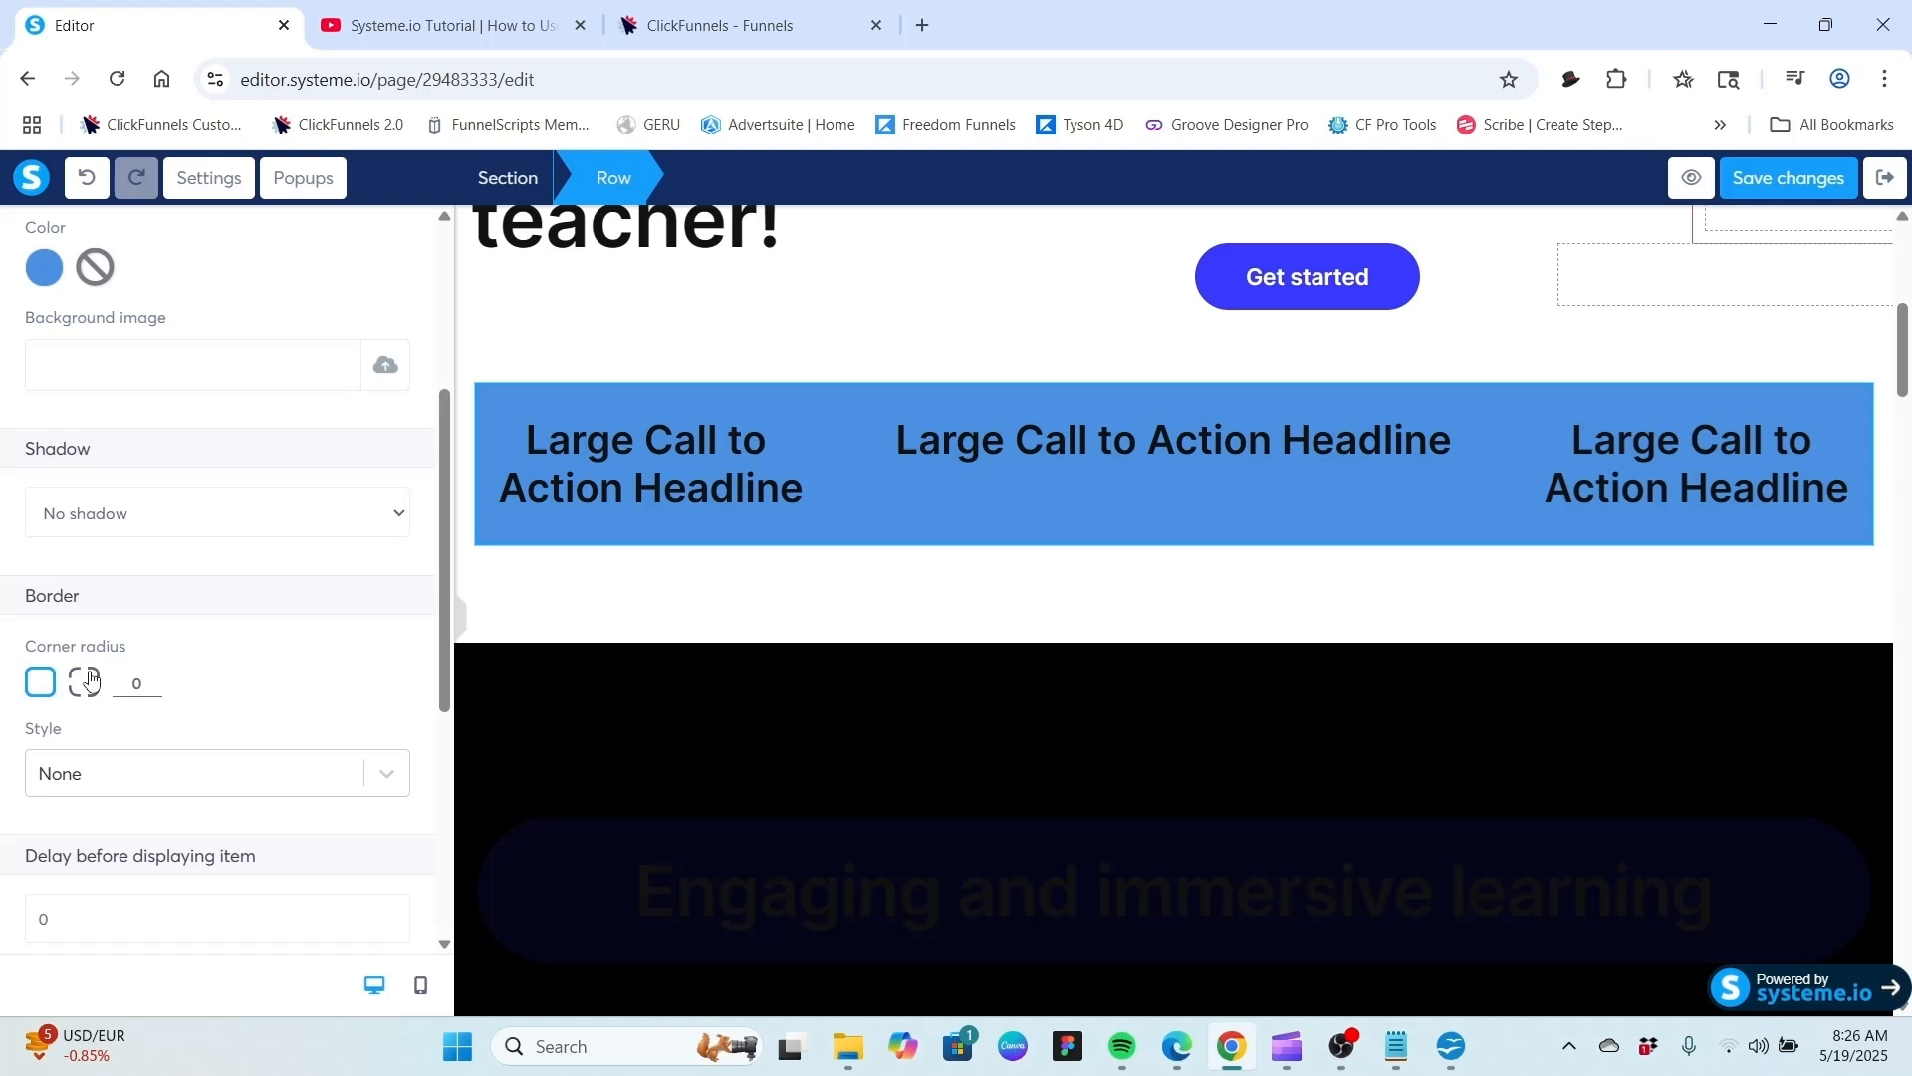
pyautogui.click(87, 682)
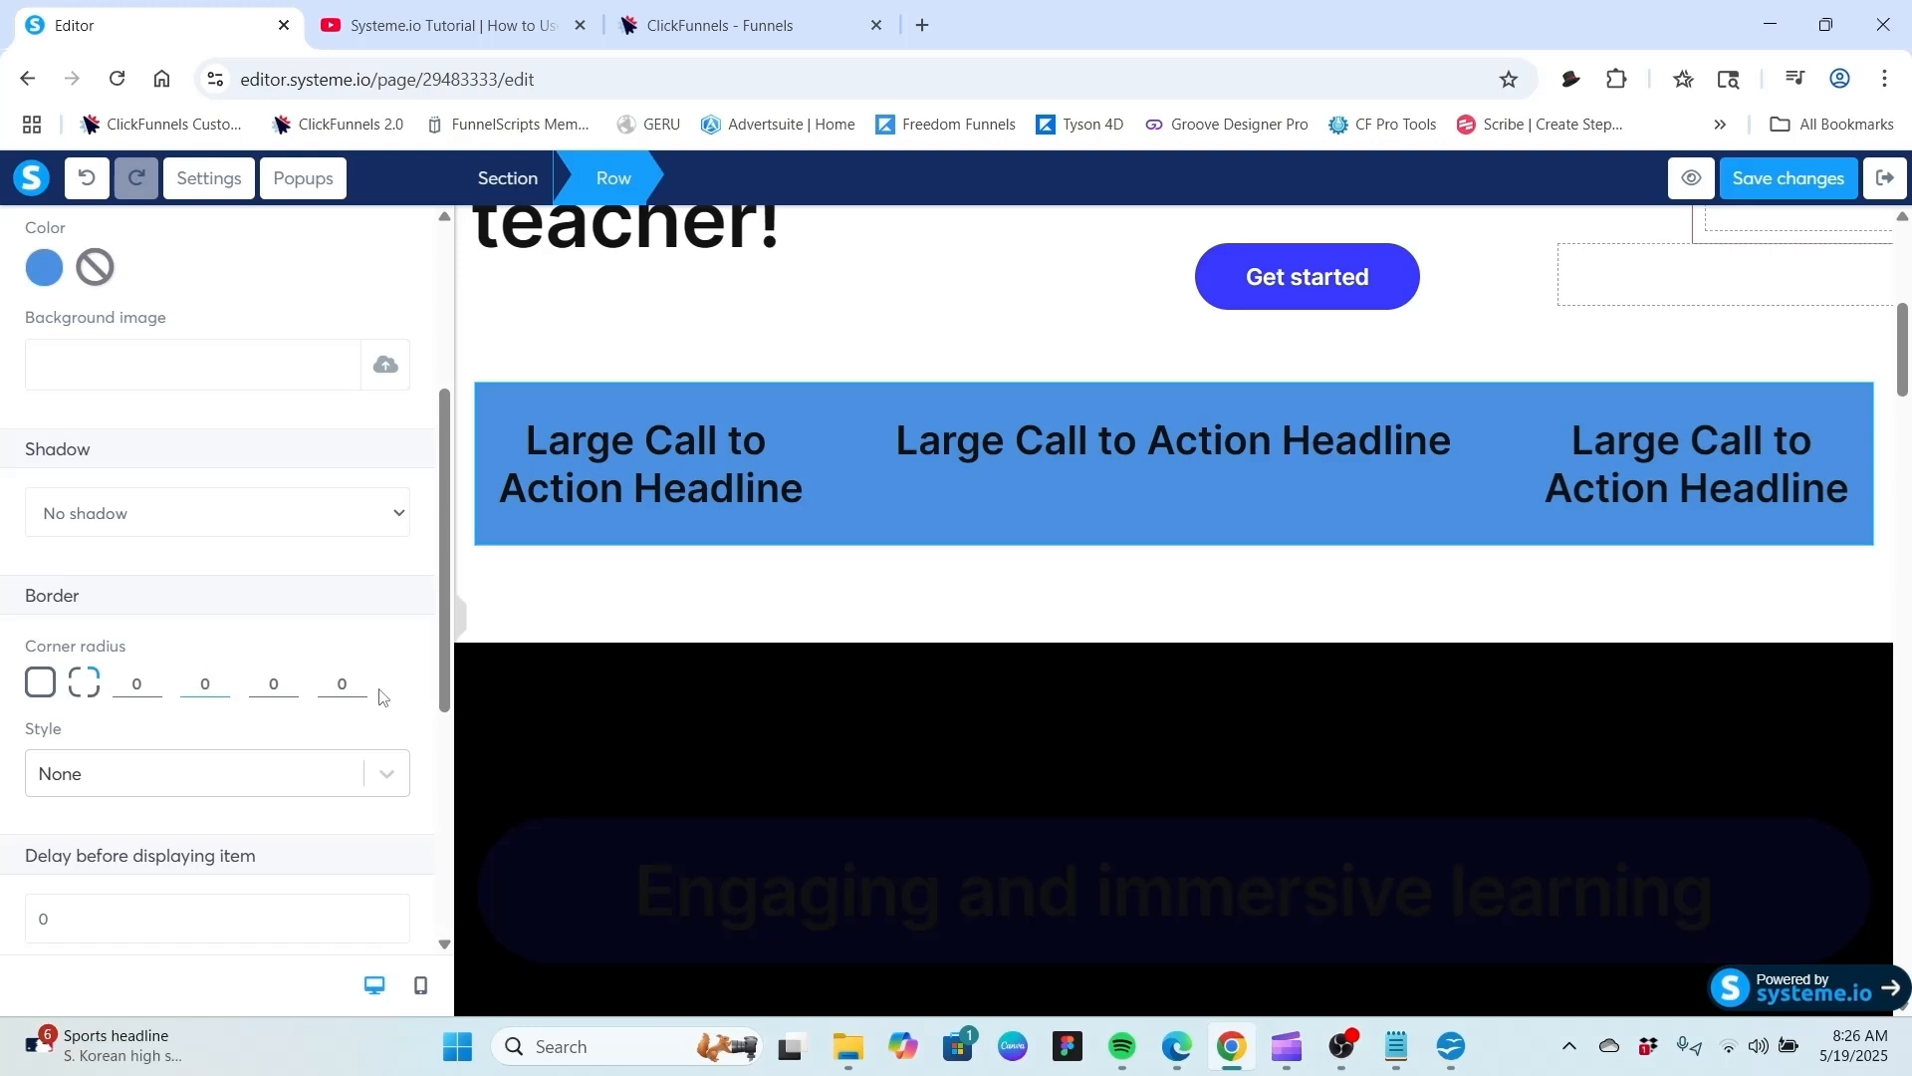
pyautogui.click(41, 685)
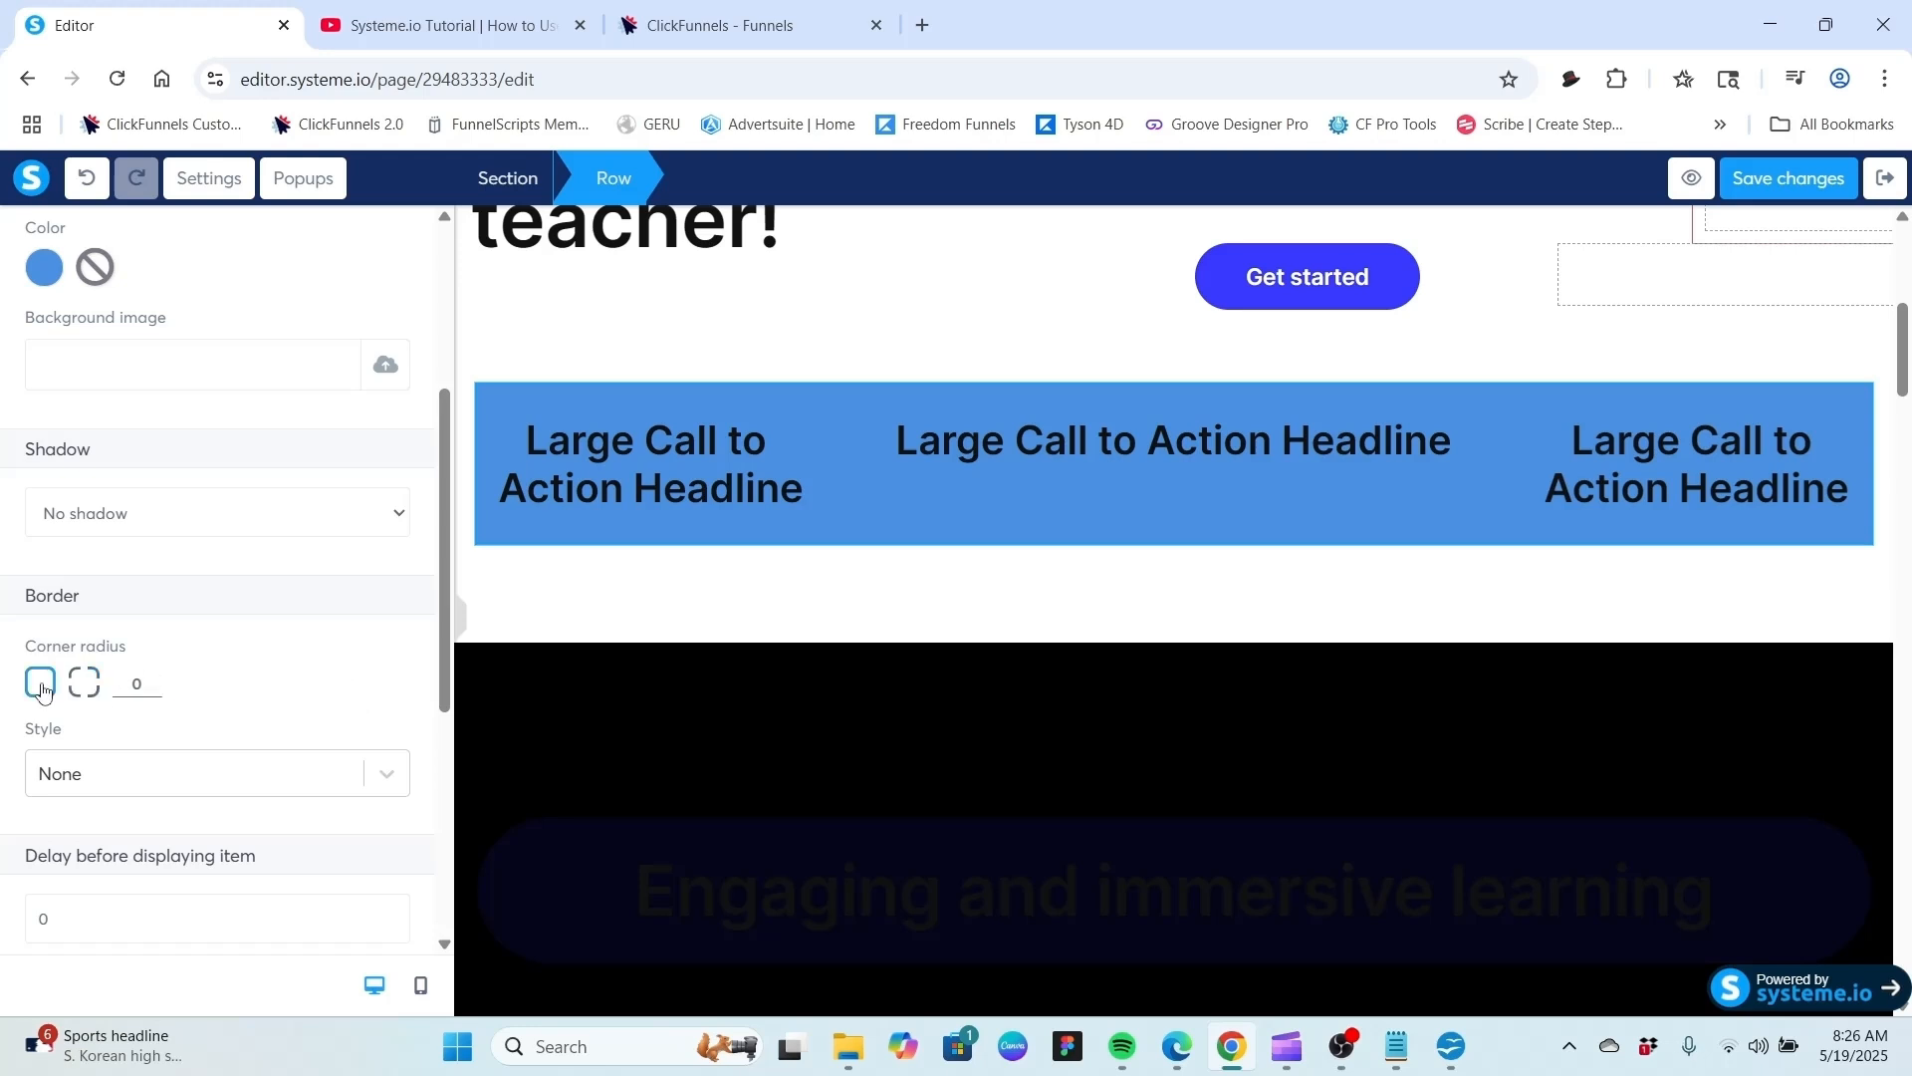
pyautogui.click(154, 679)
pyautogui.click(153, 678)
# Reselect the row and try Solid and then Dotted as its border style.
pyautogui.click(594, 305)
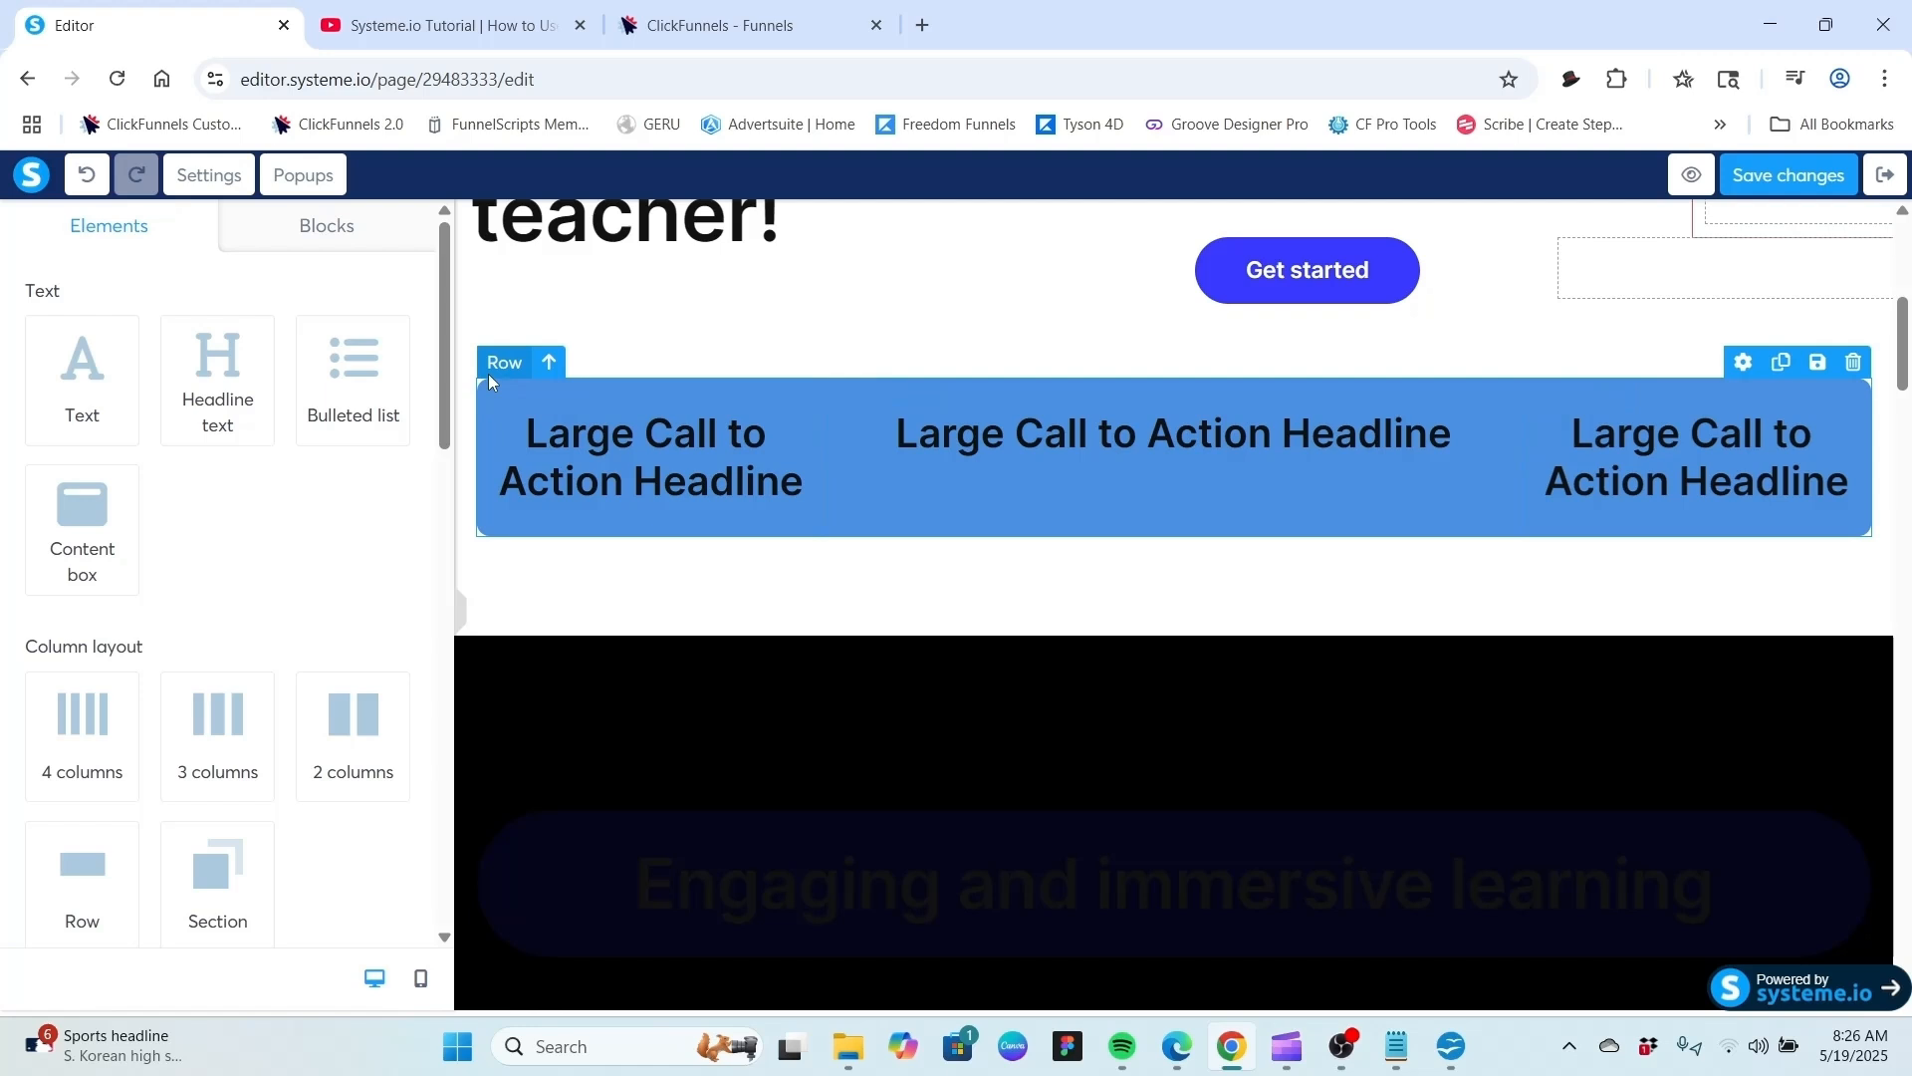
pyautogui.click(491, 367)
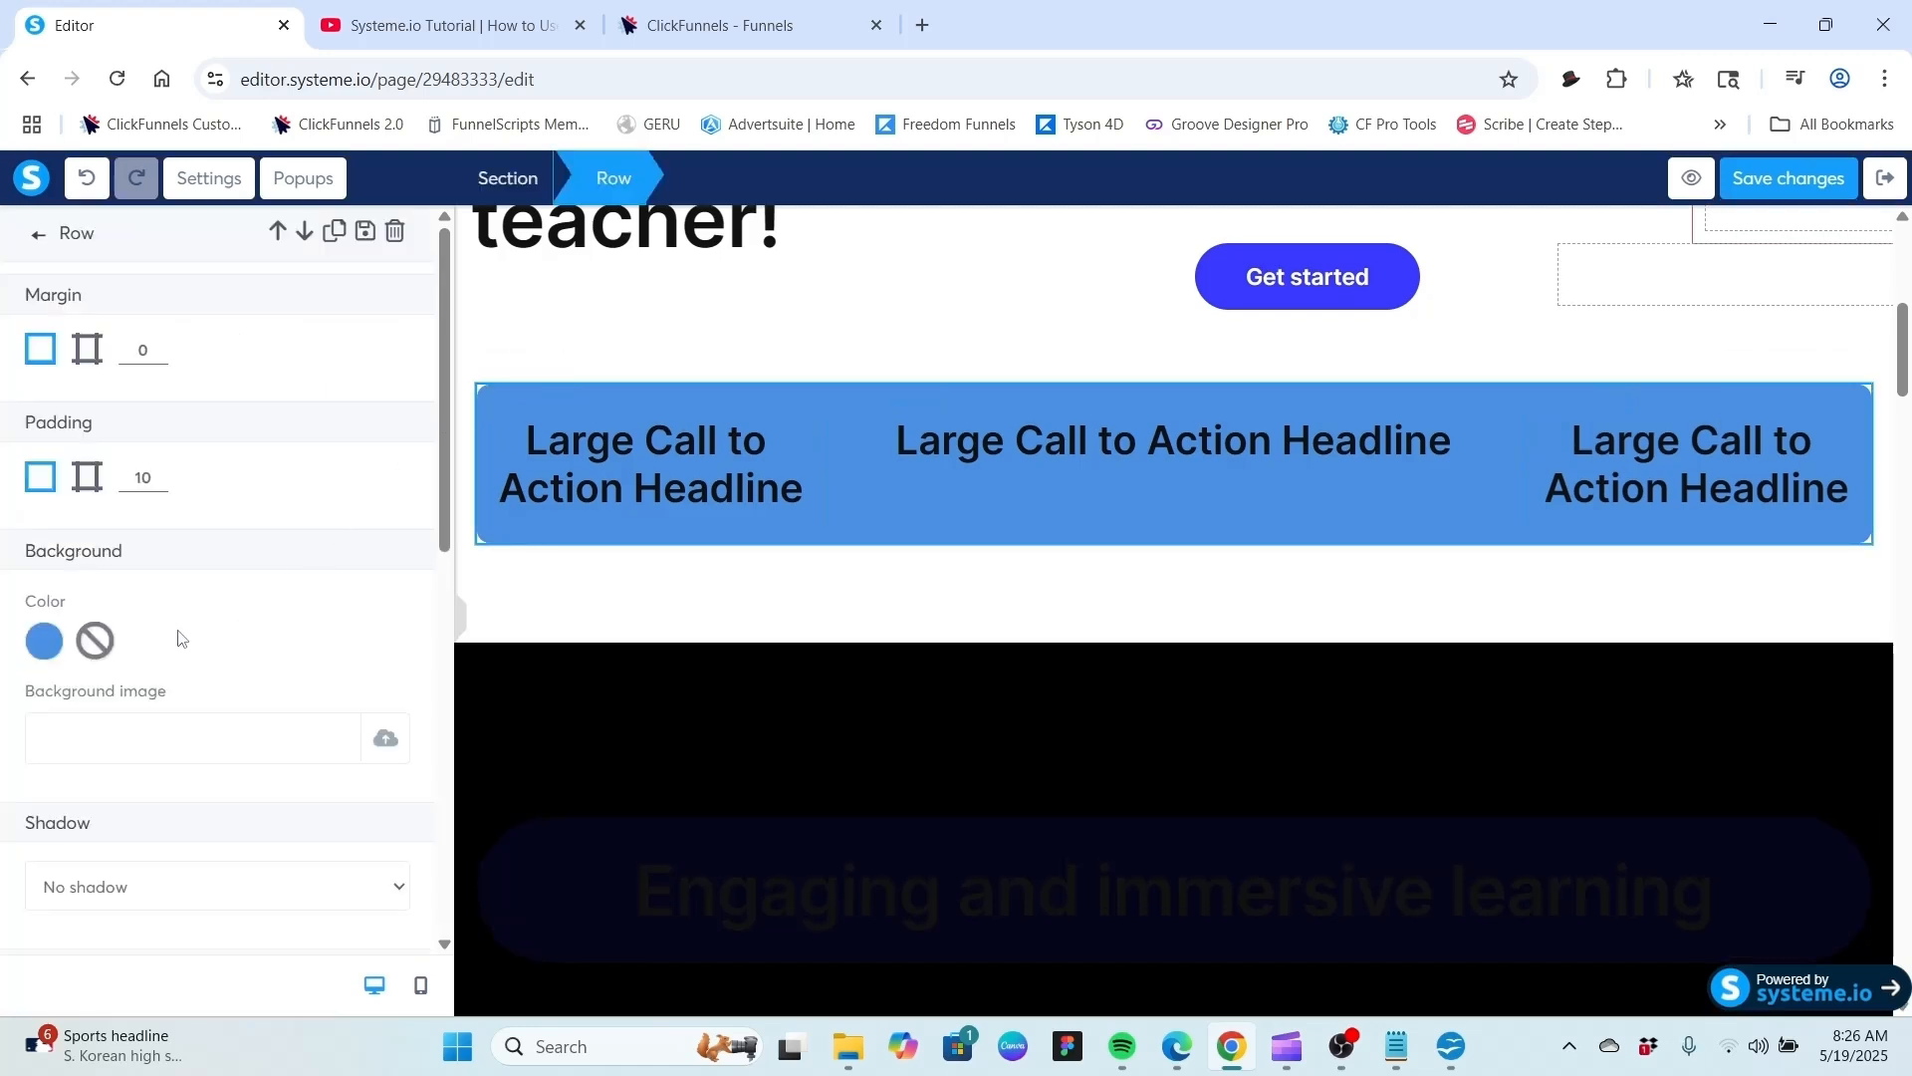
pyautogui.scroll(-5, 298, 597)
pyautogui.click(378, 526)
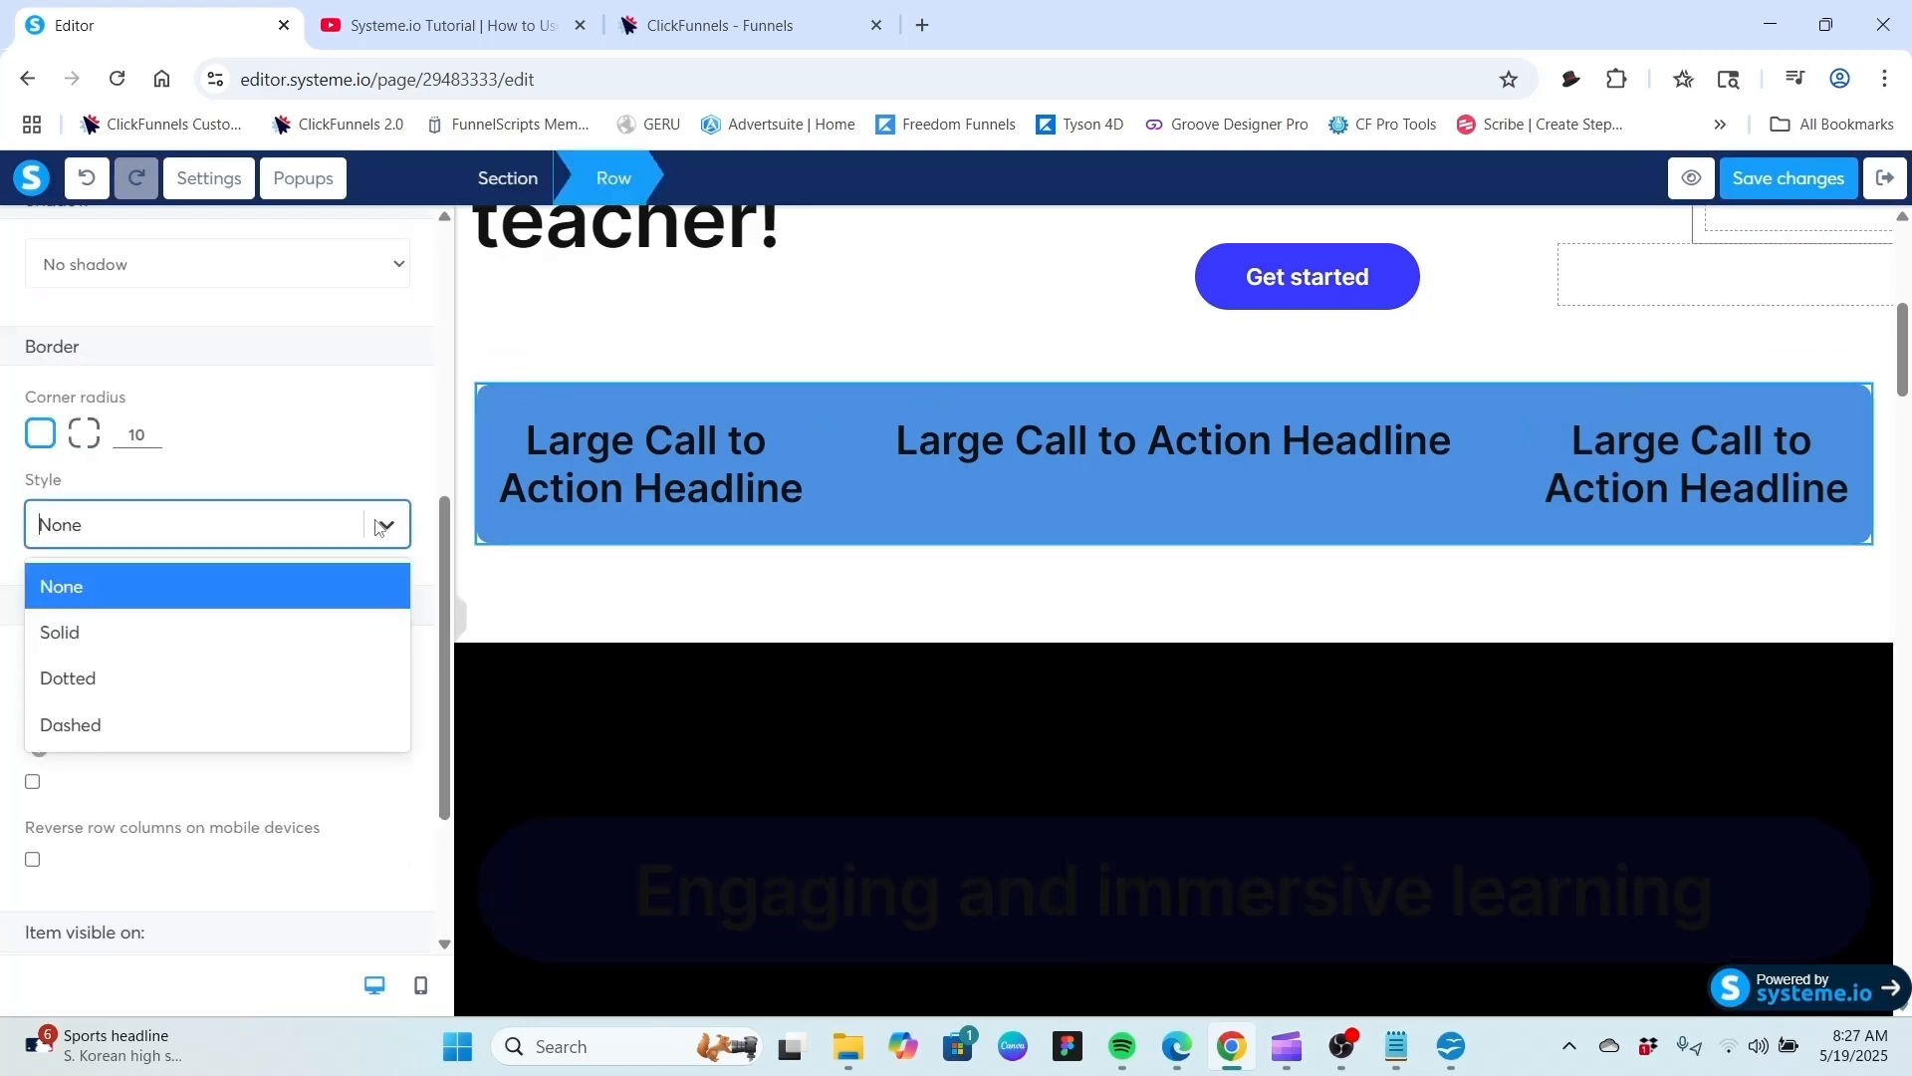
pyautogui.click(378, 526)
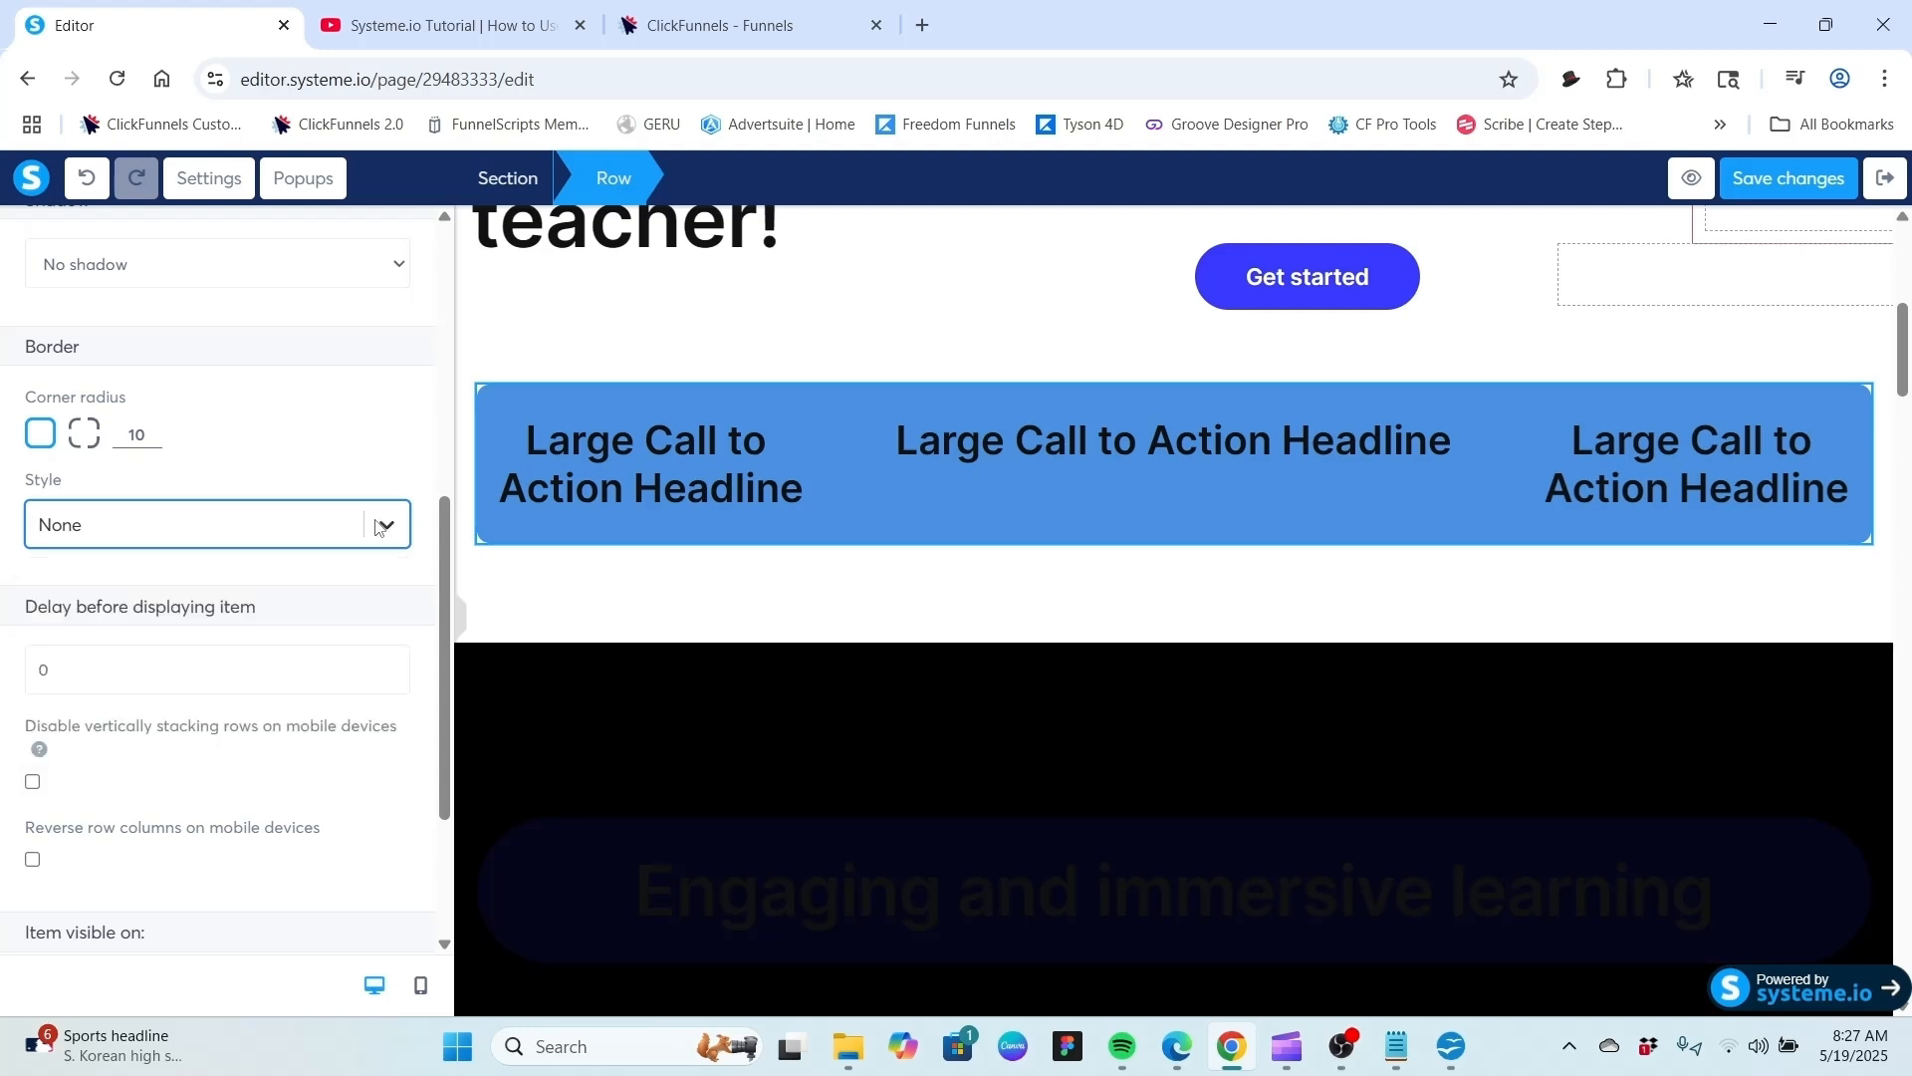
pyautogui.click(379, 526)
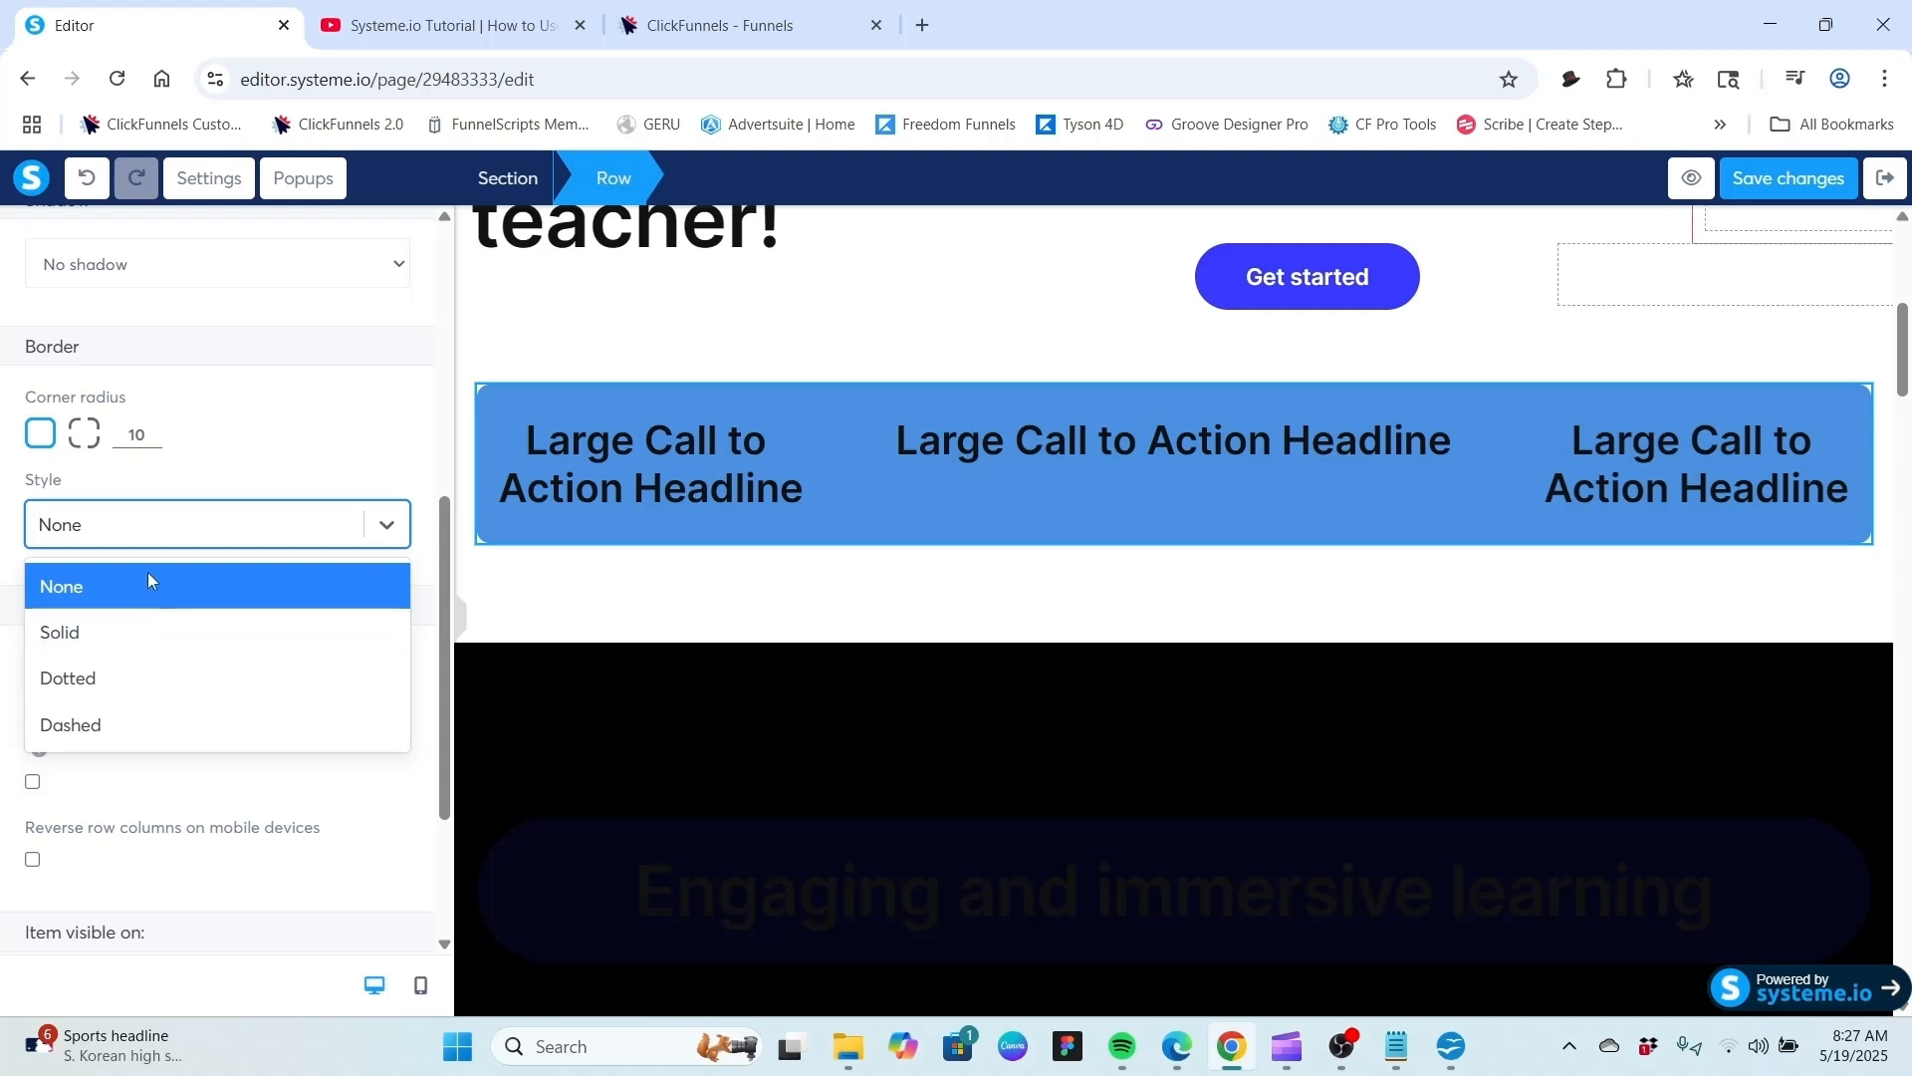
pyautogui.click(151, 631)
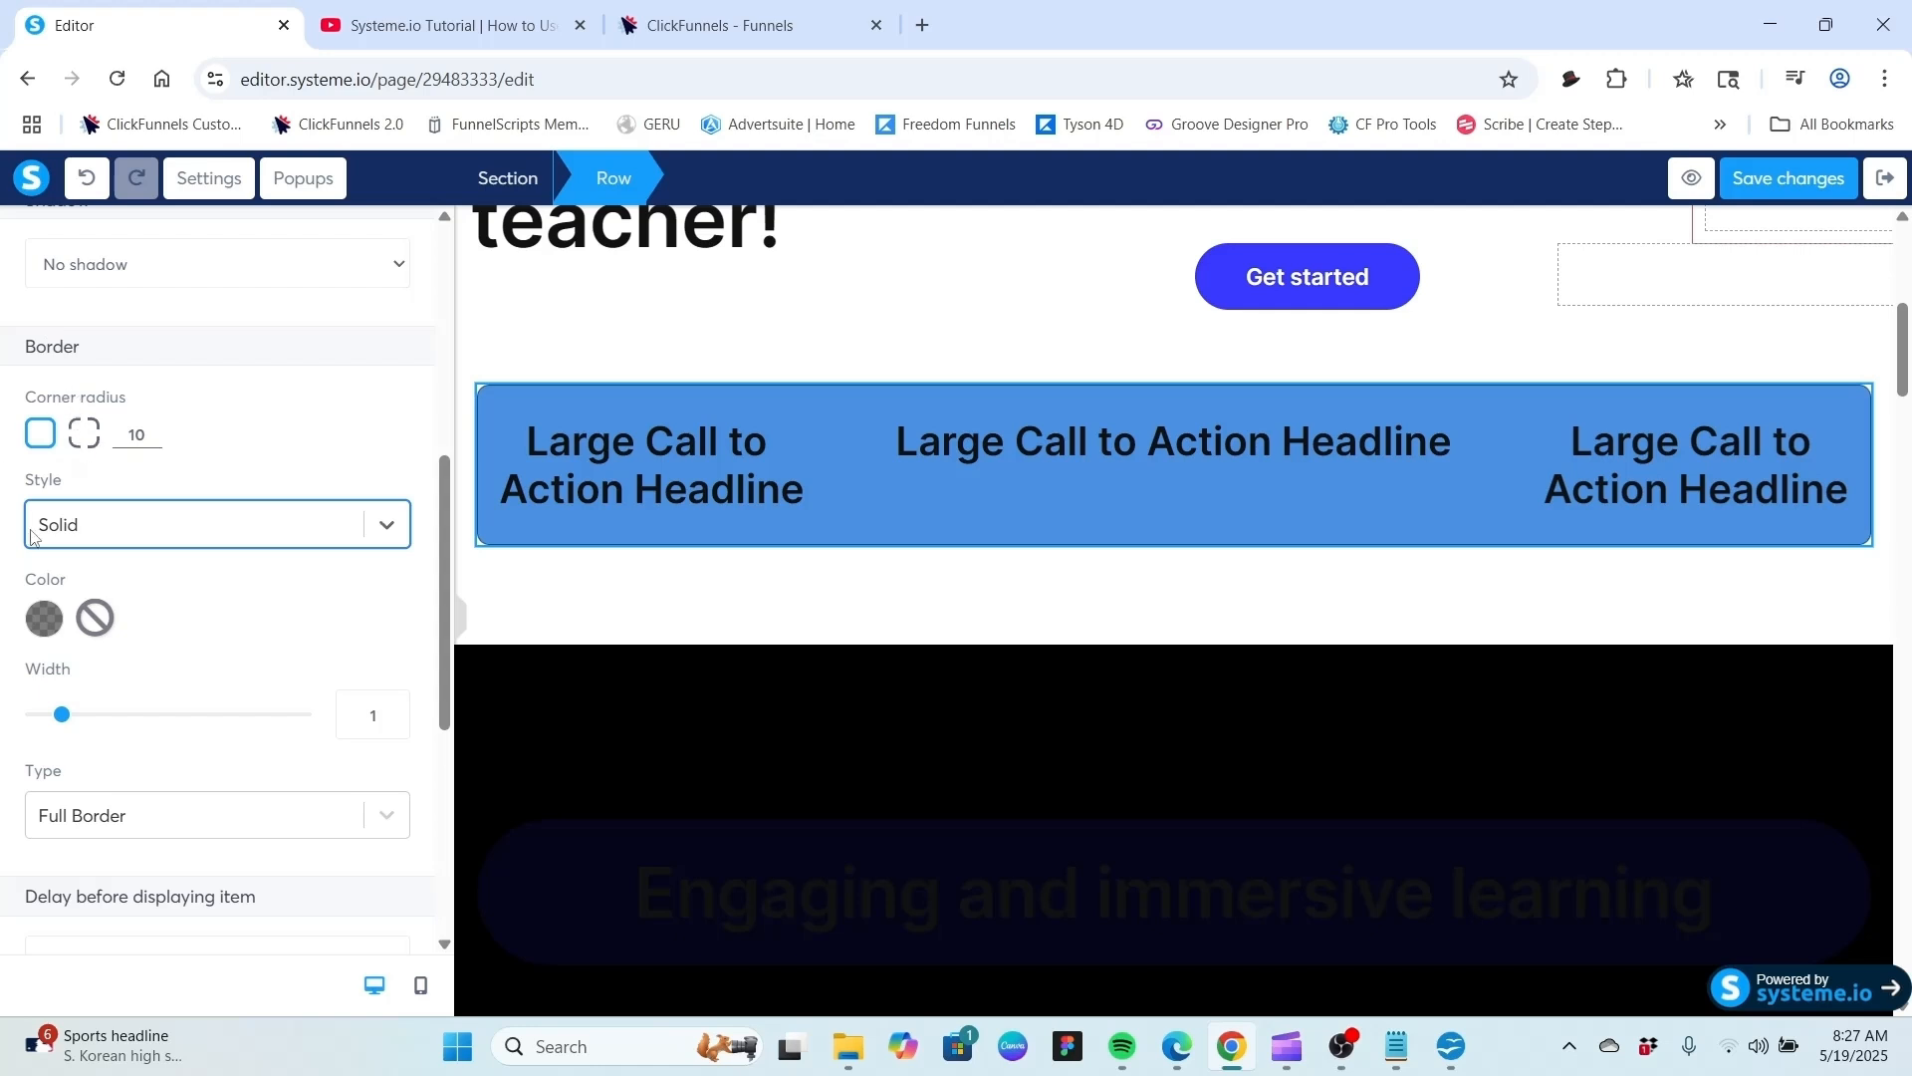
pyautogui.click(388, 526)
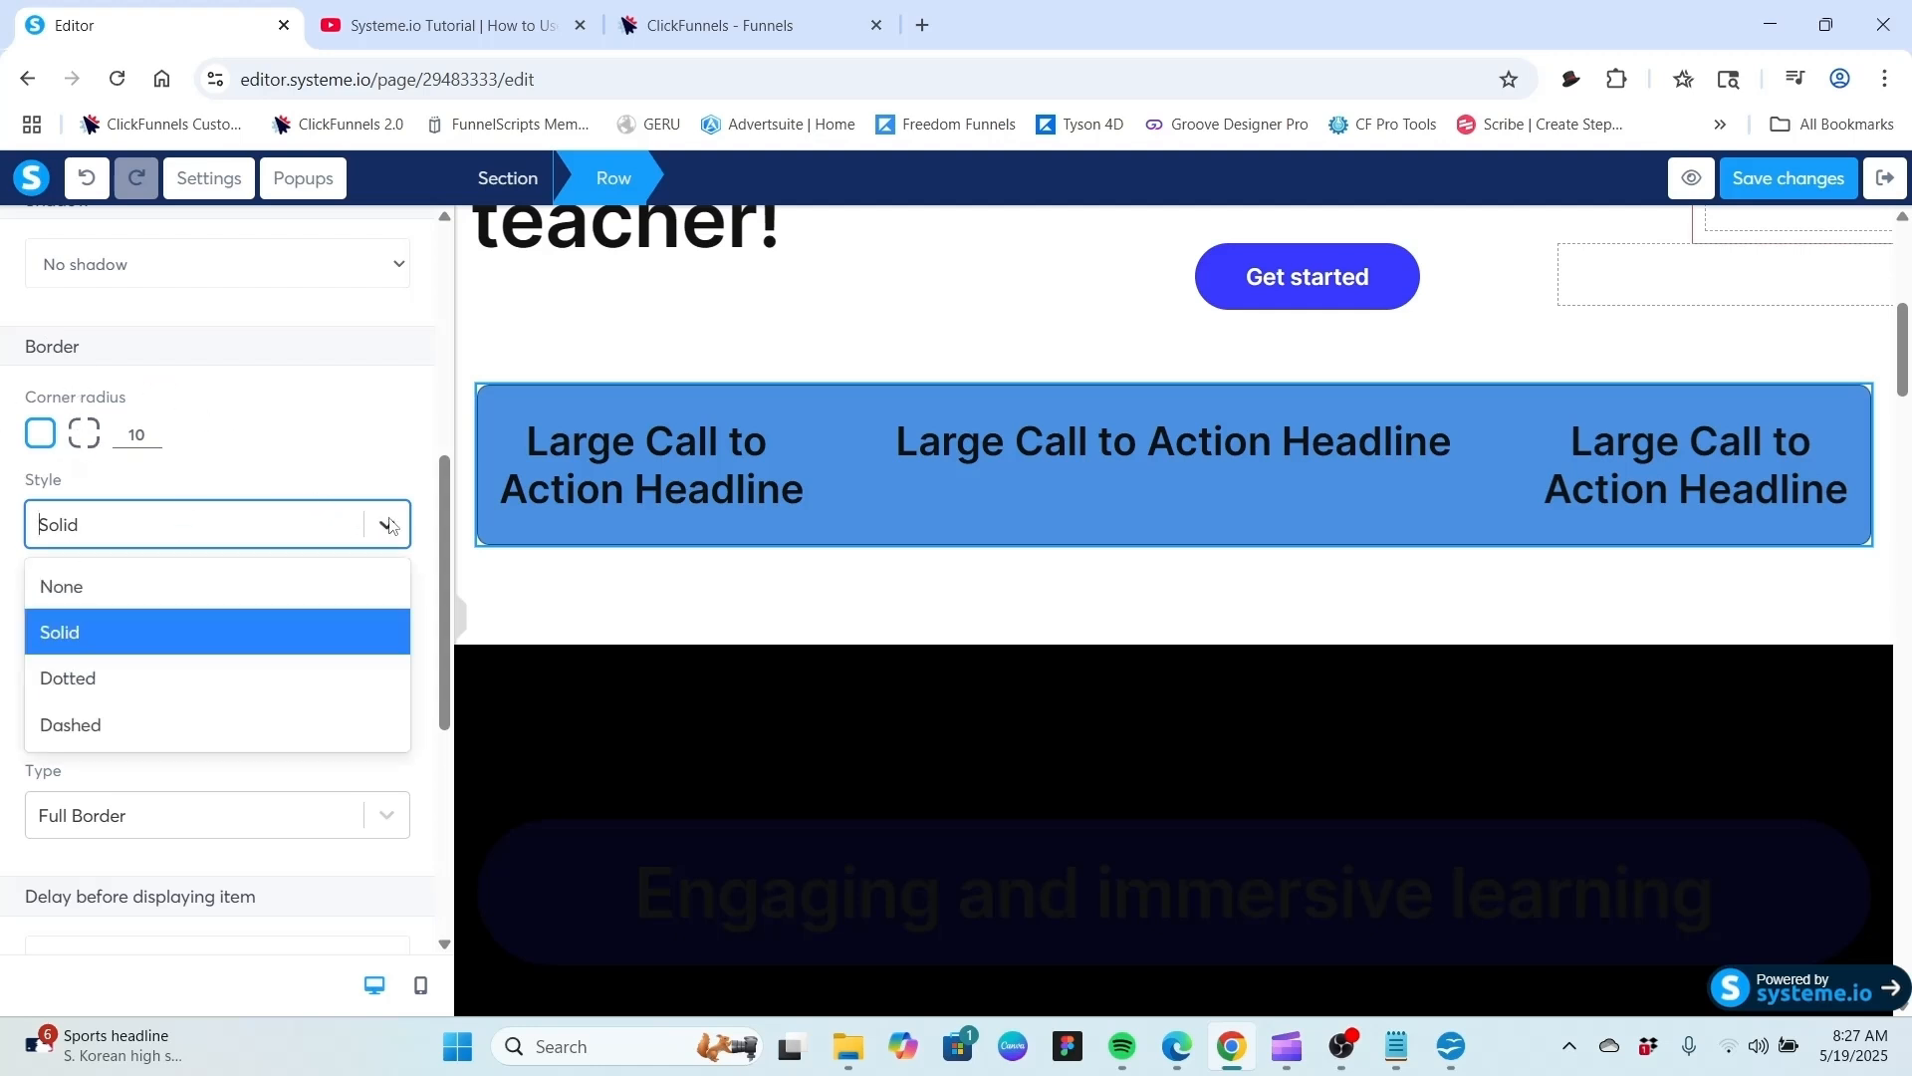
pyautogui.click(199, 677)
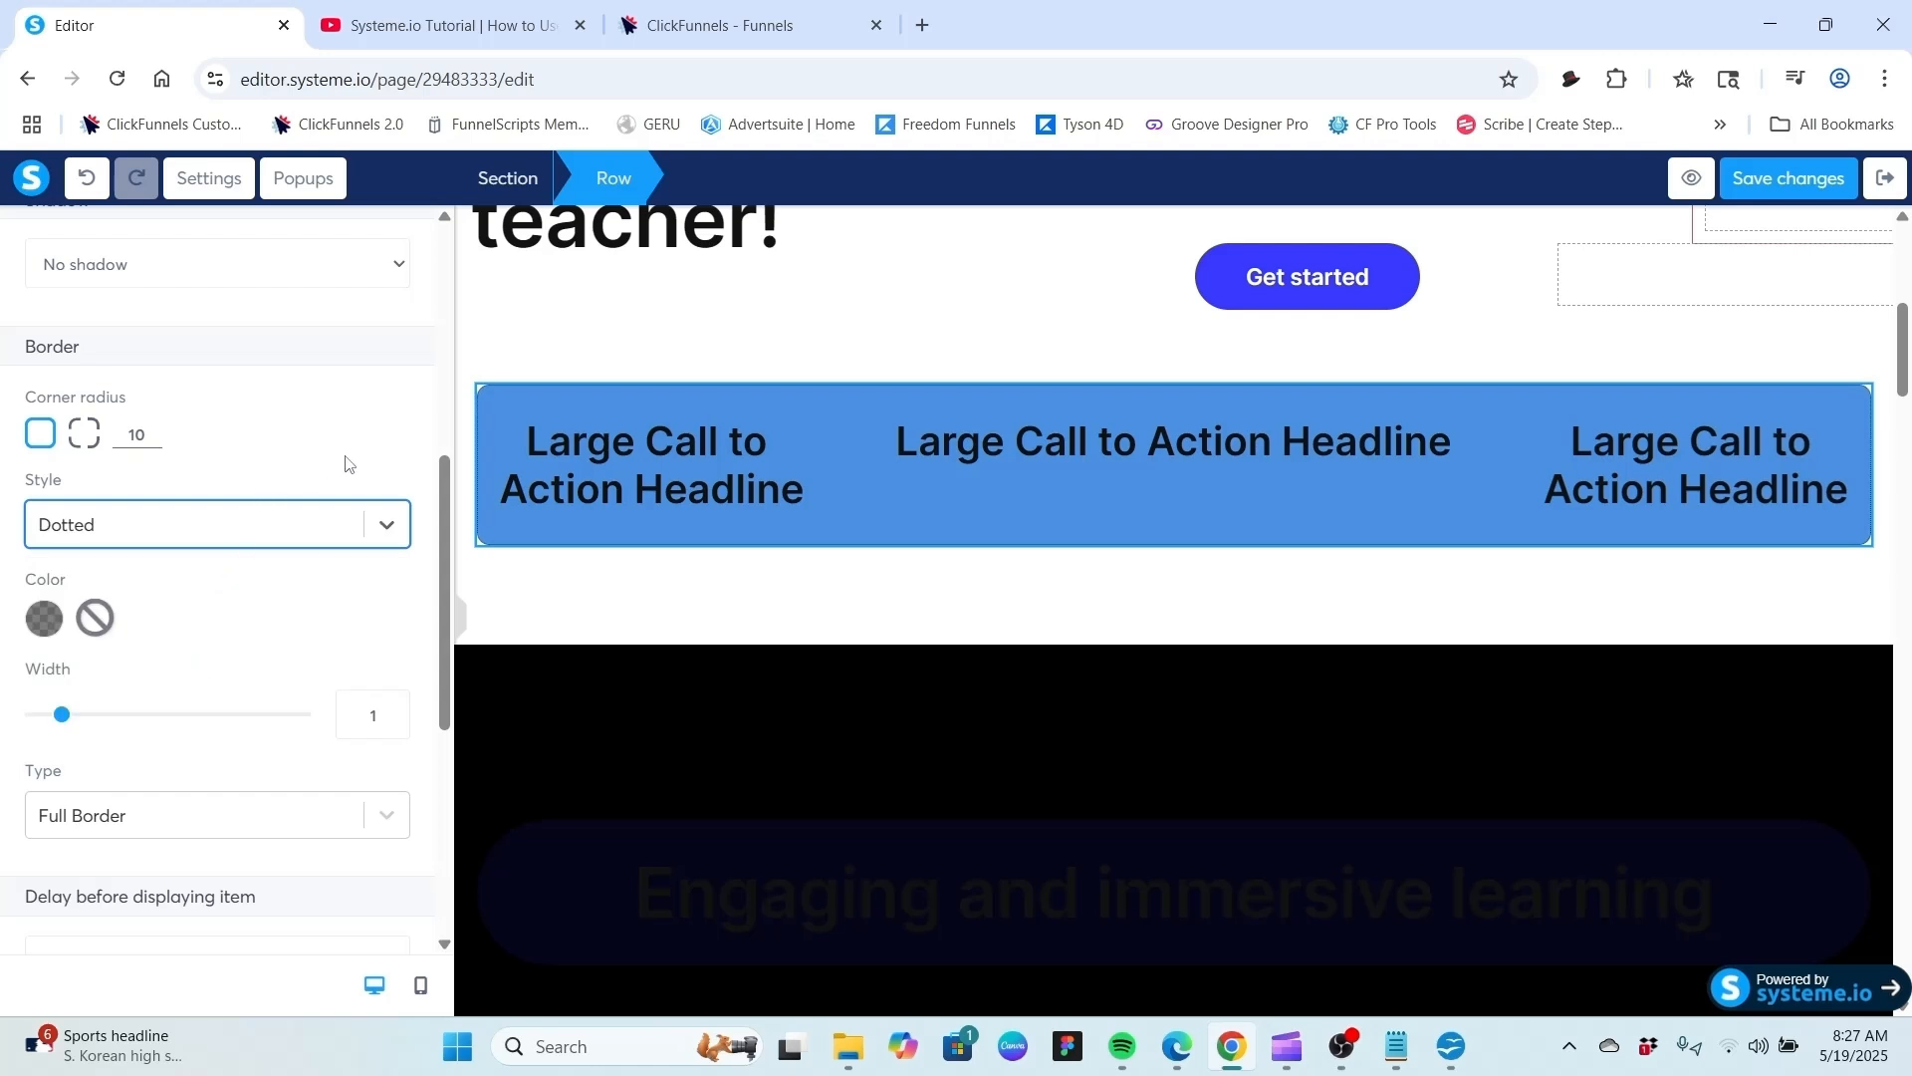
# Reselect the row and change its border style to Dashed.
pyautogui.click(521, 354)
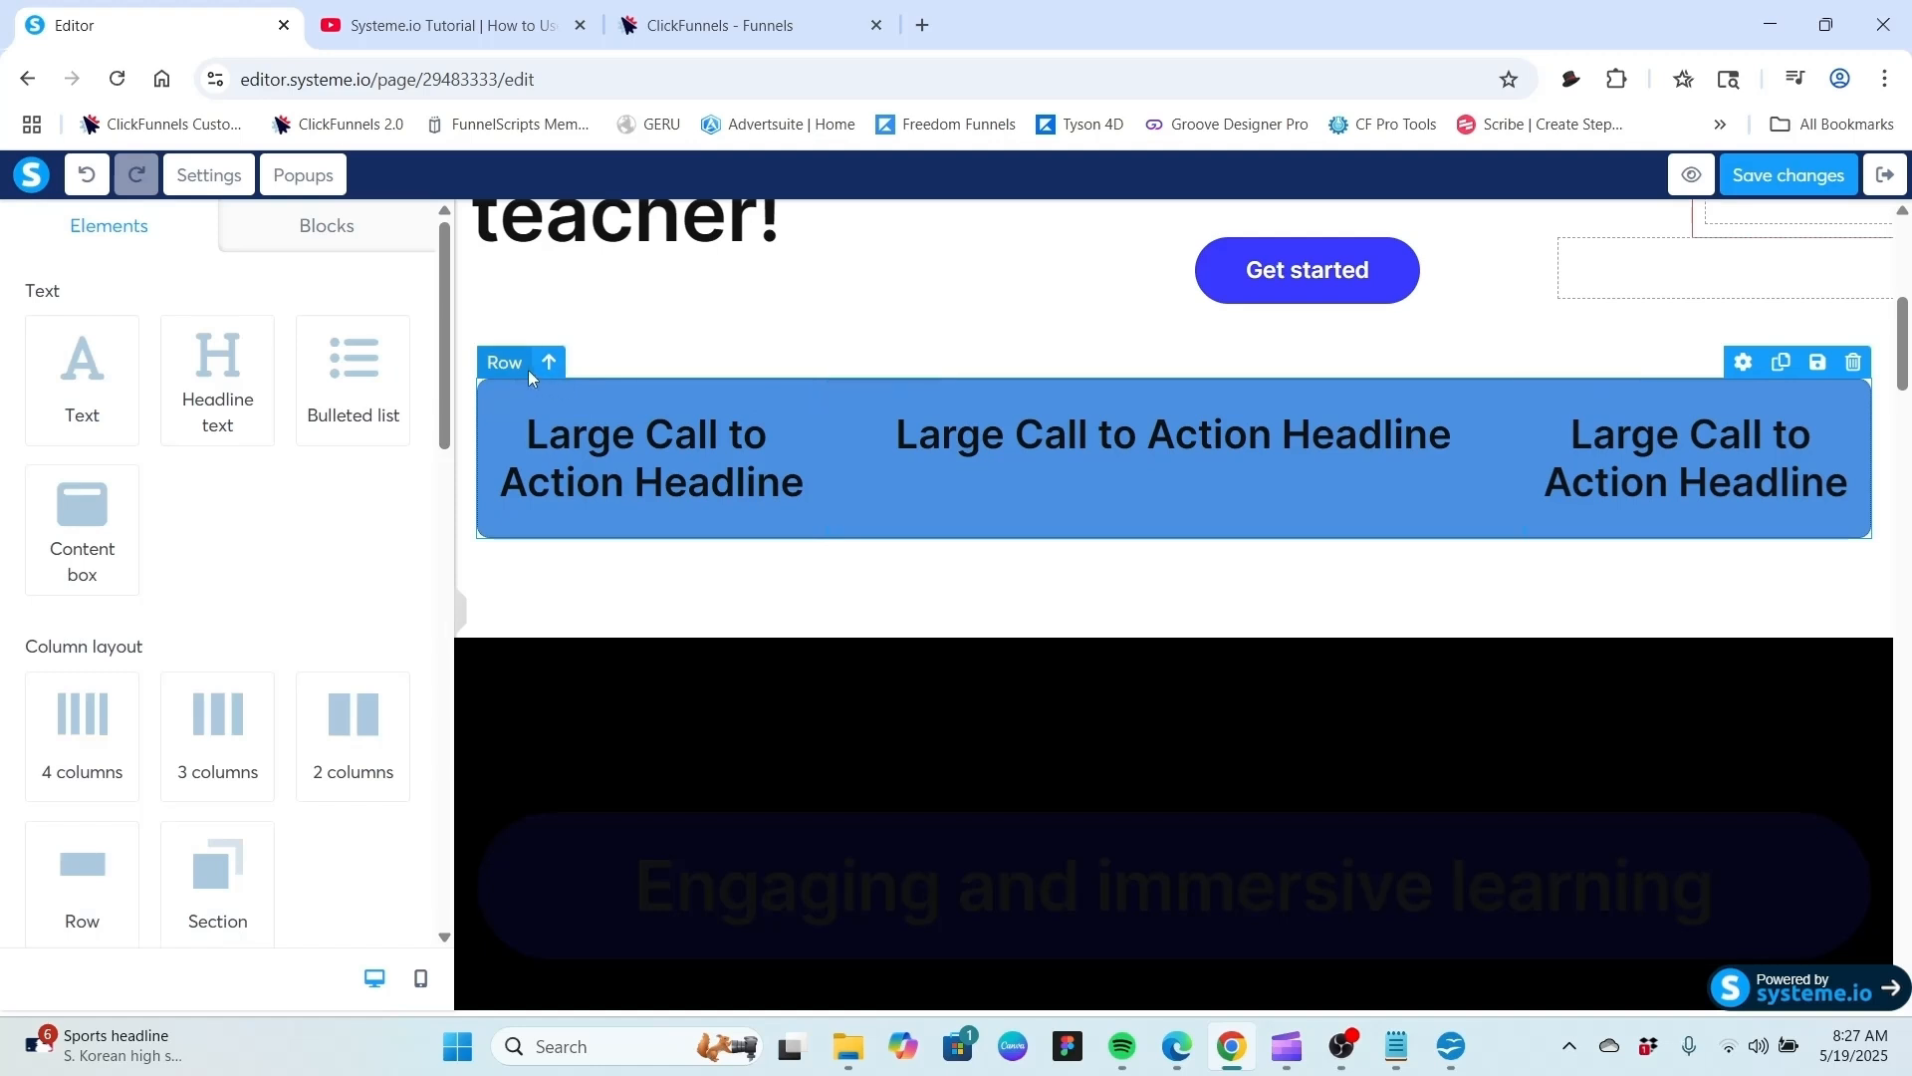
pyautogui.click(507, 369)
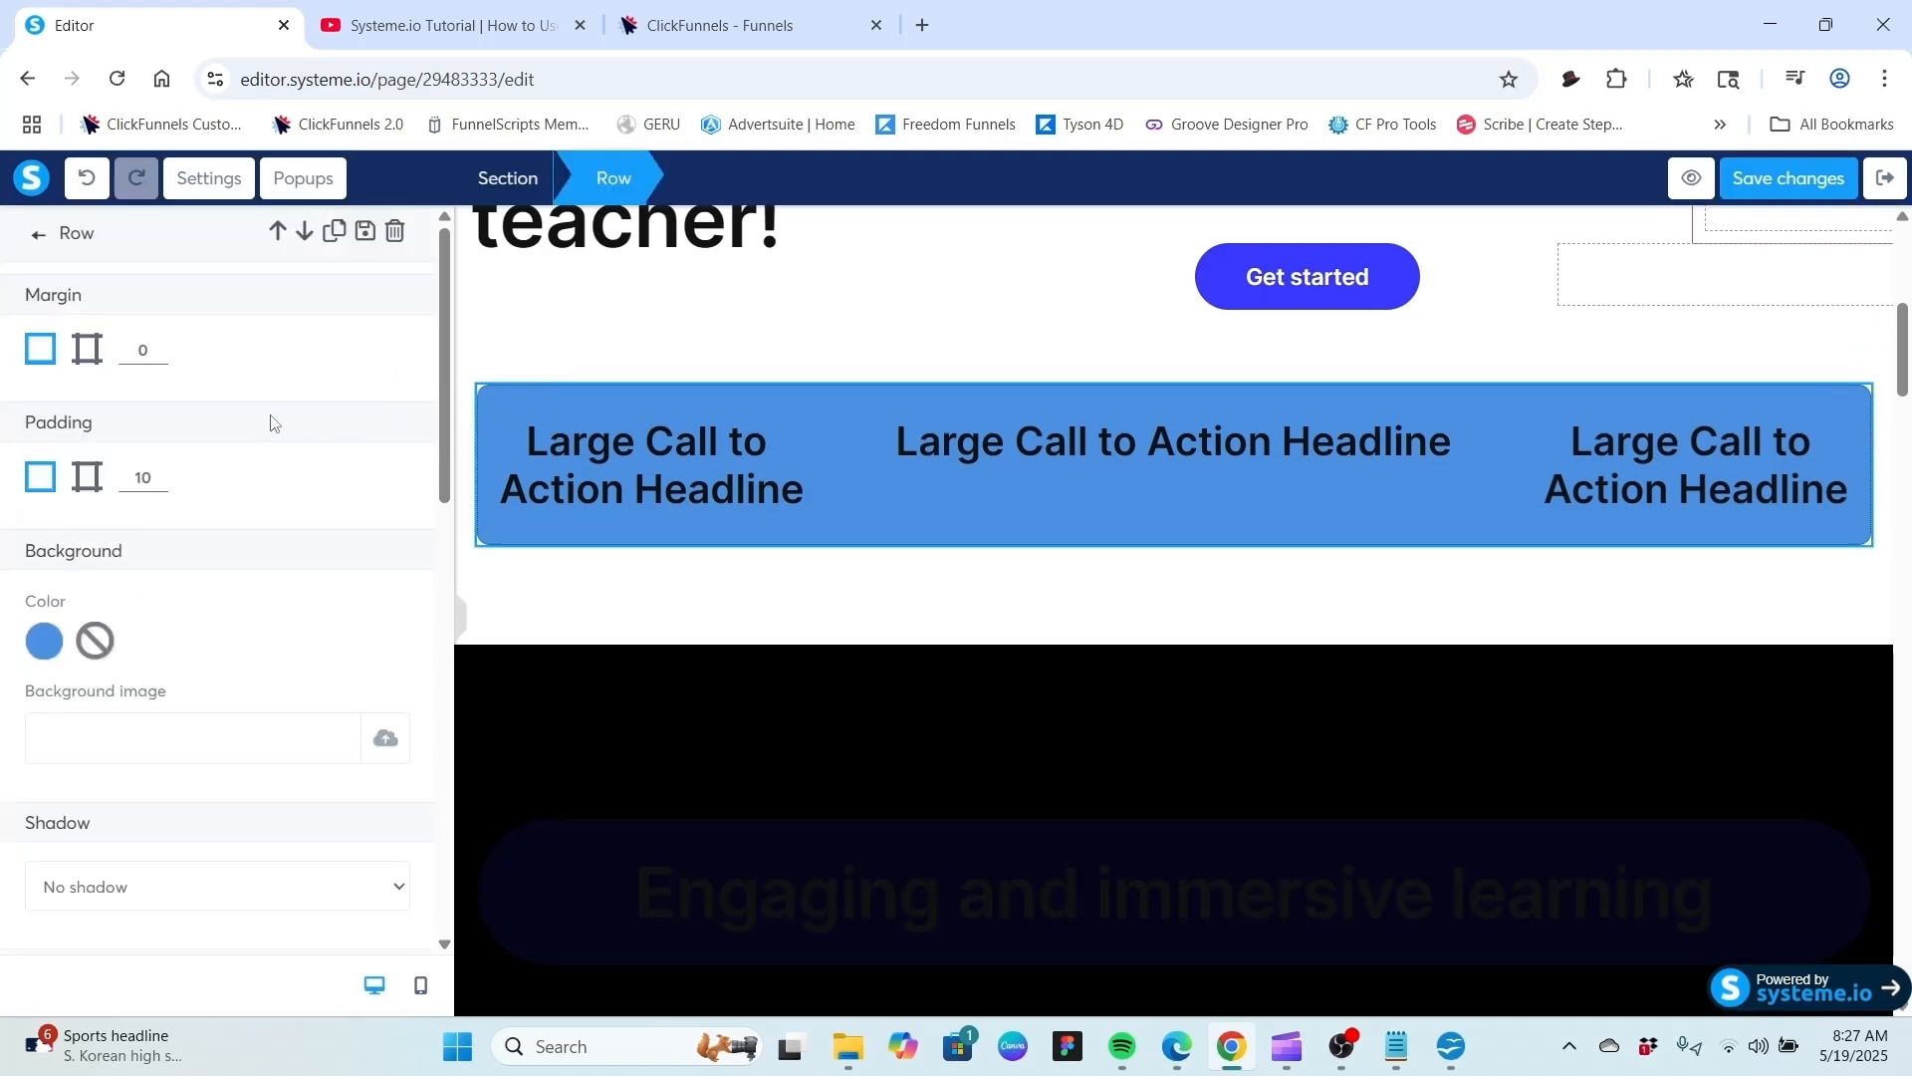
pyautogui.scroll(-9, 267, 428)
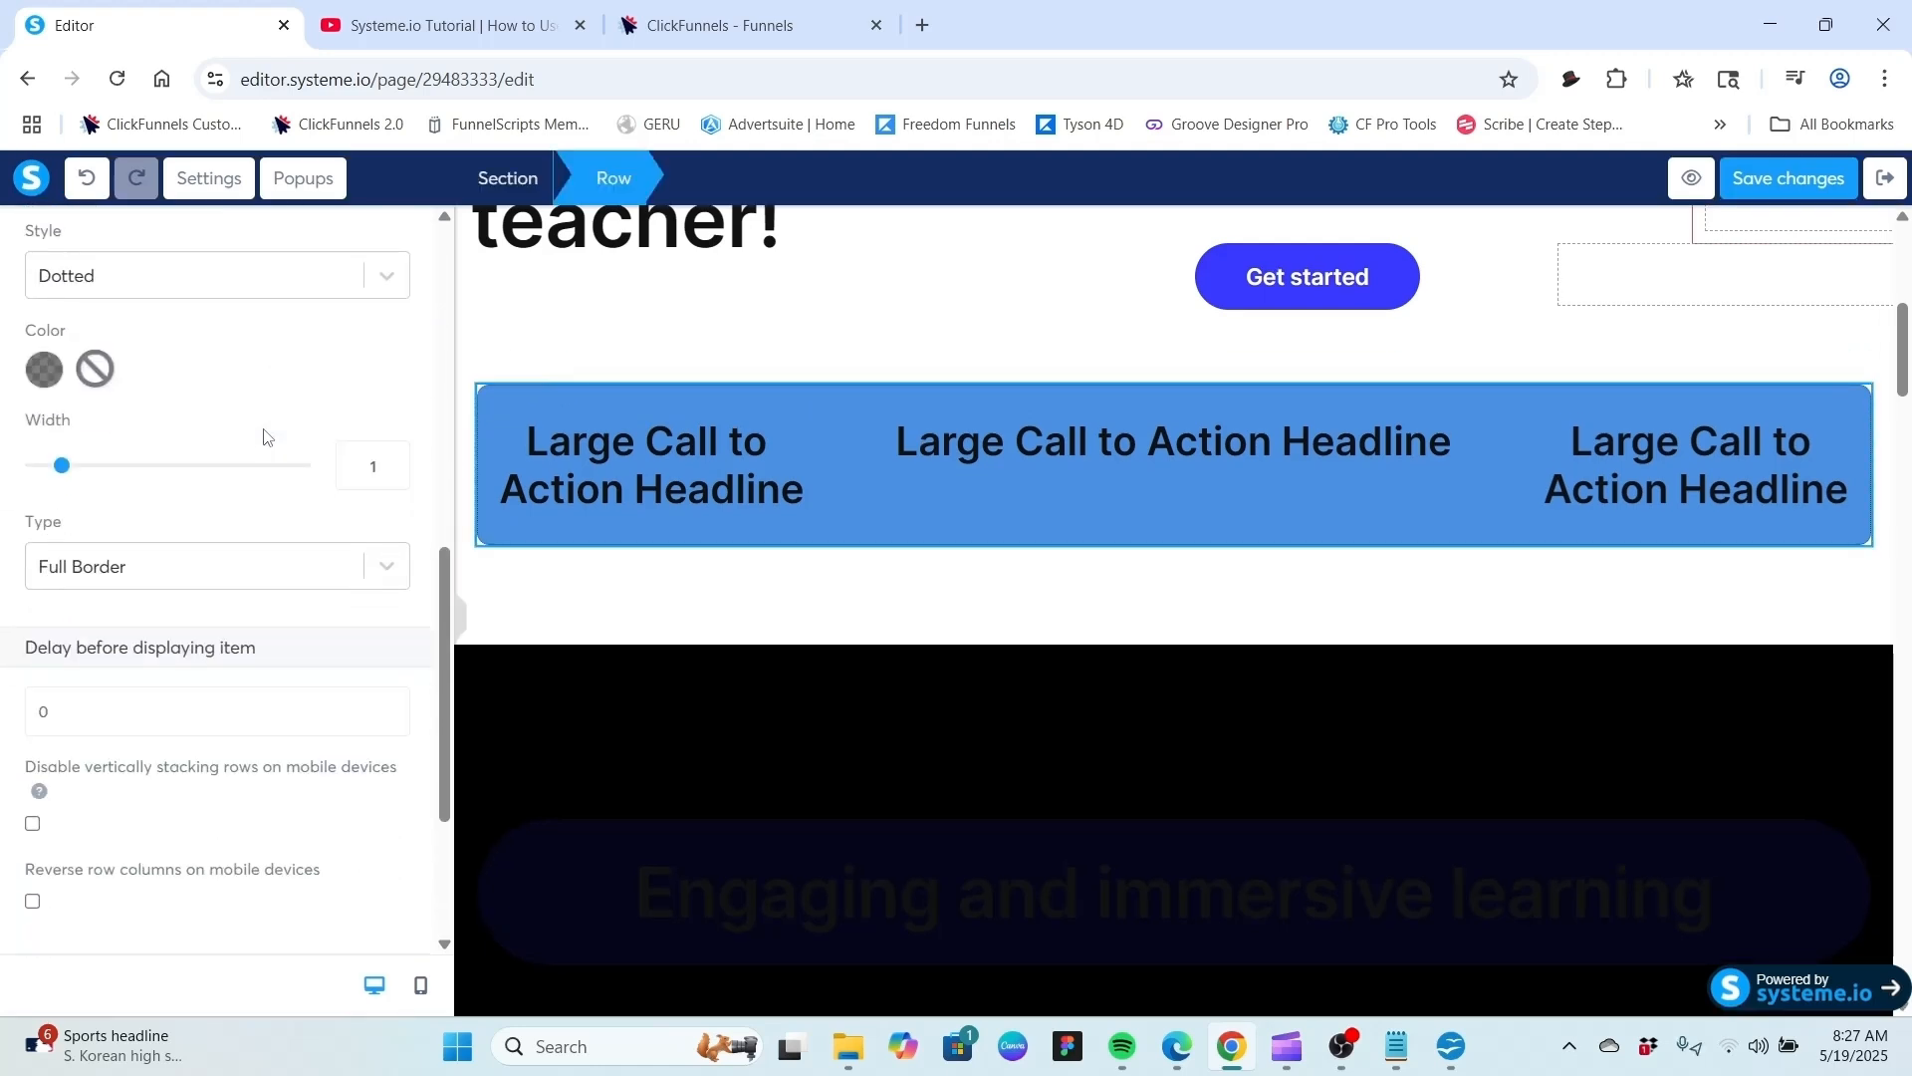
pyautogui.scroll(3, 267, 435)
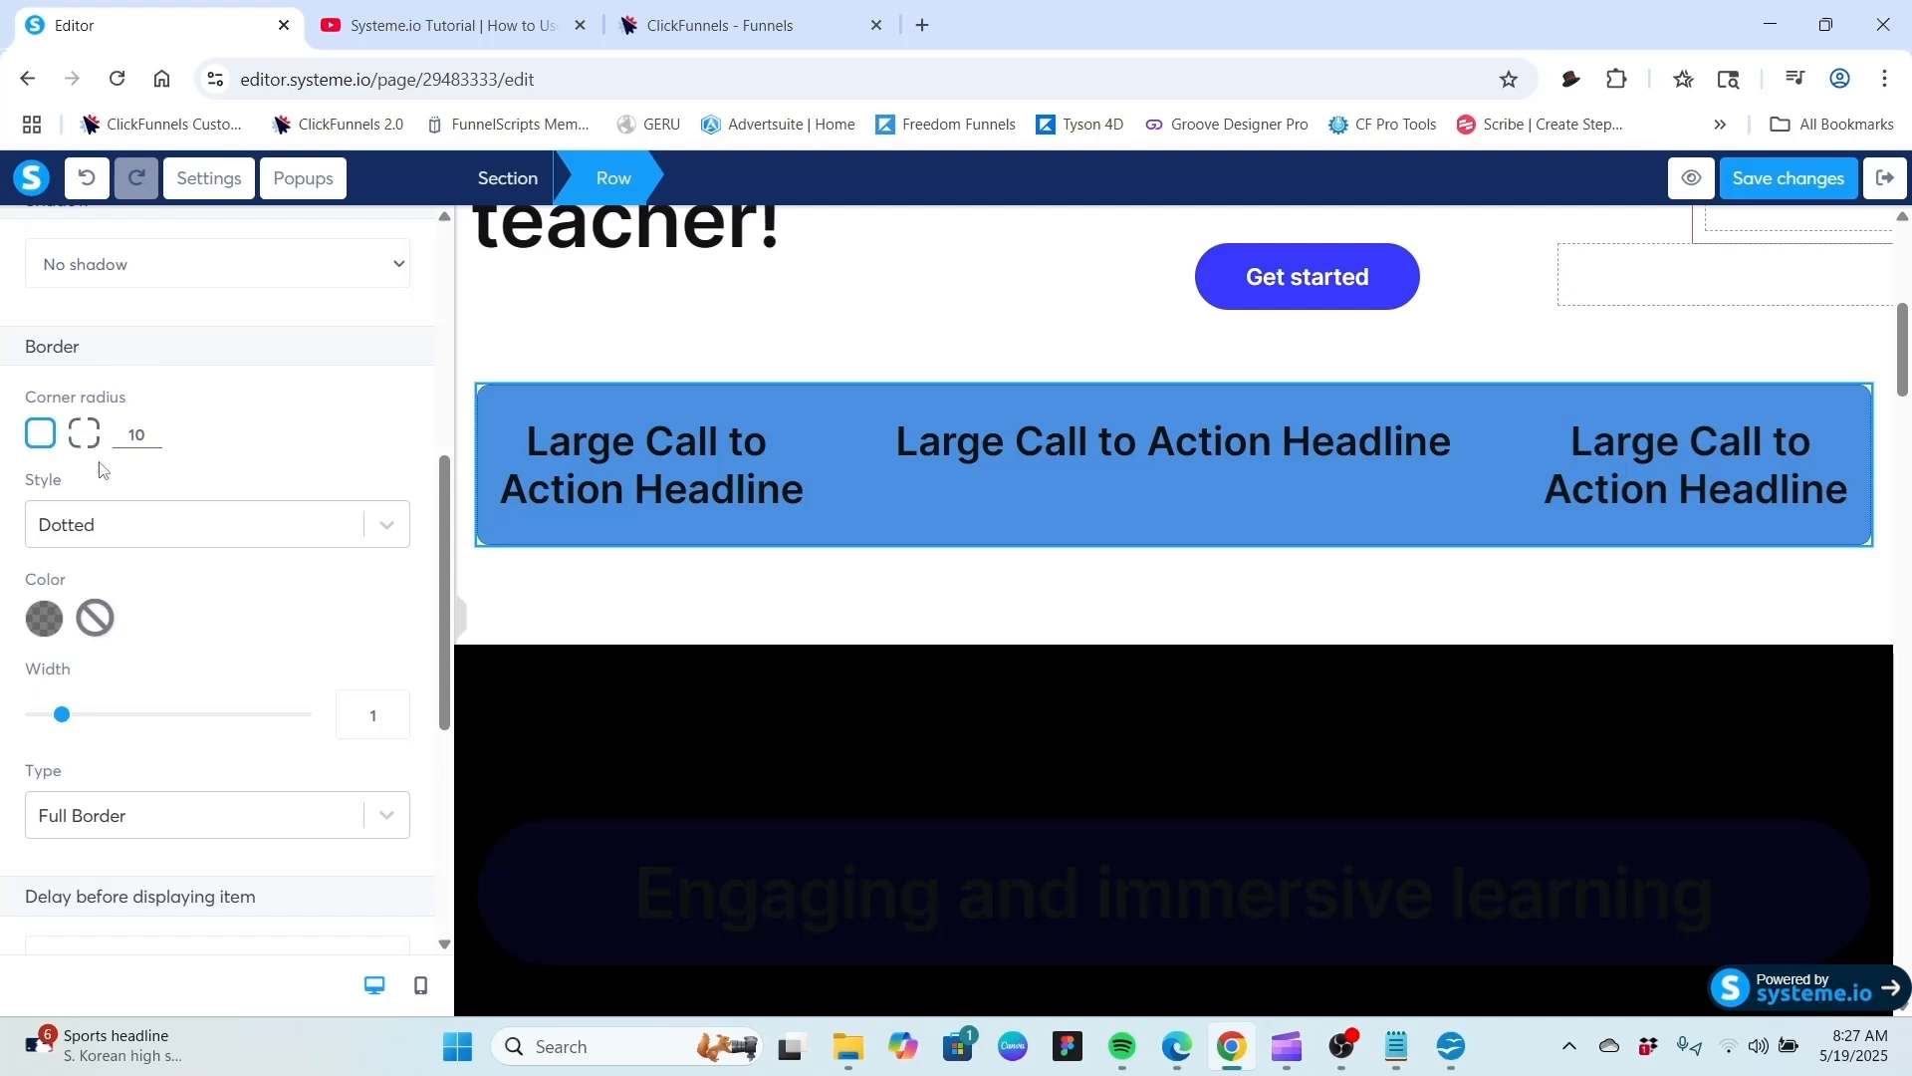
pyautogui.click(386, 524)
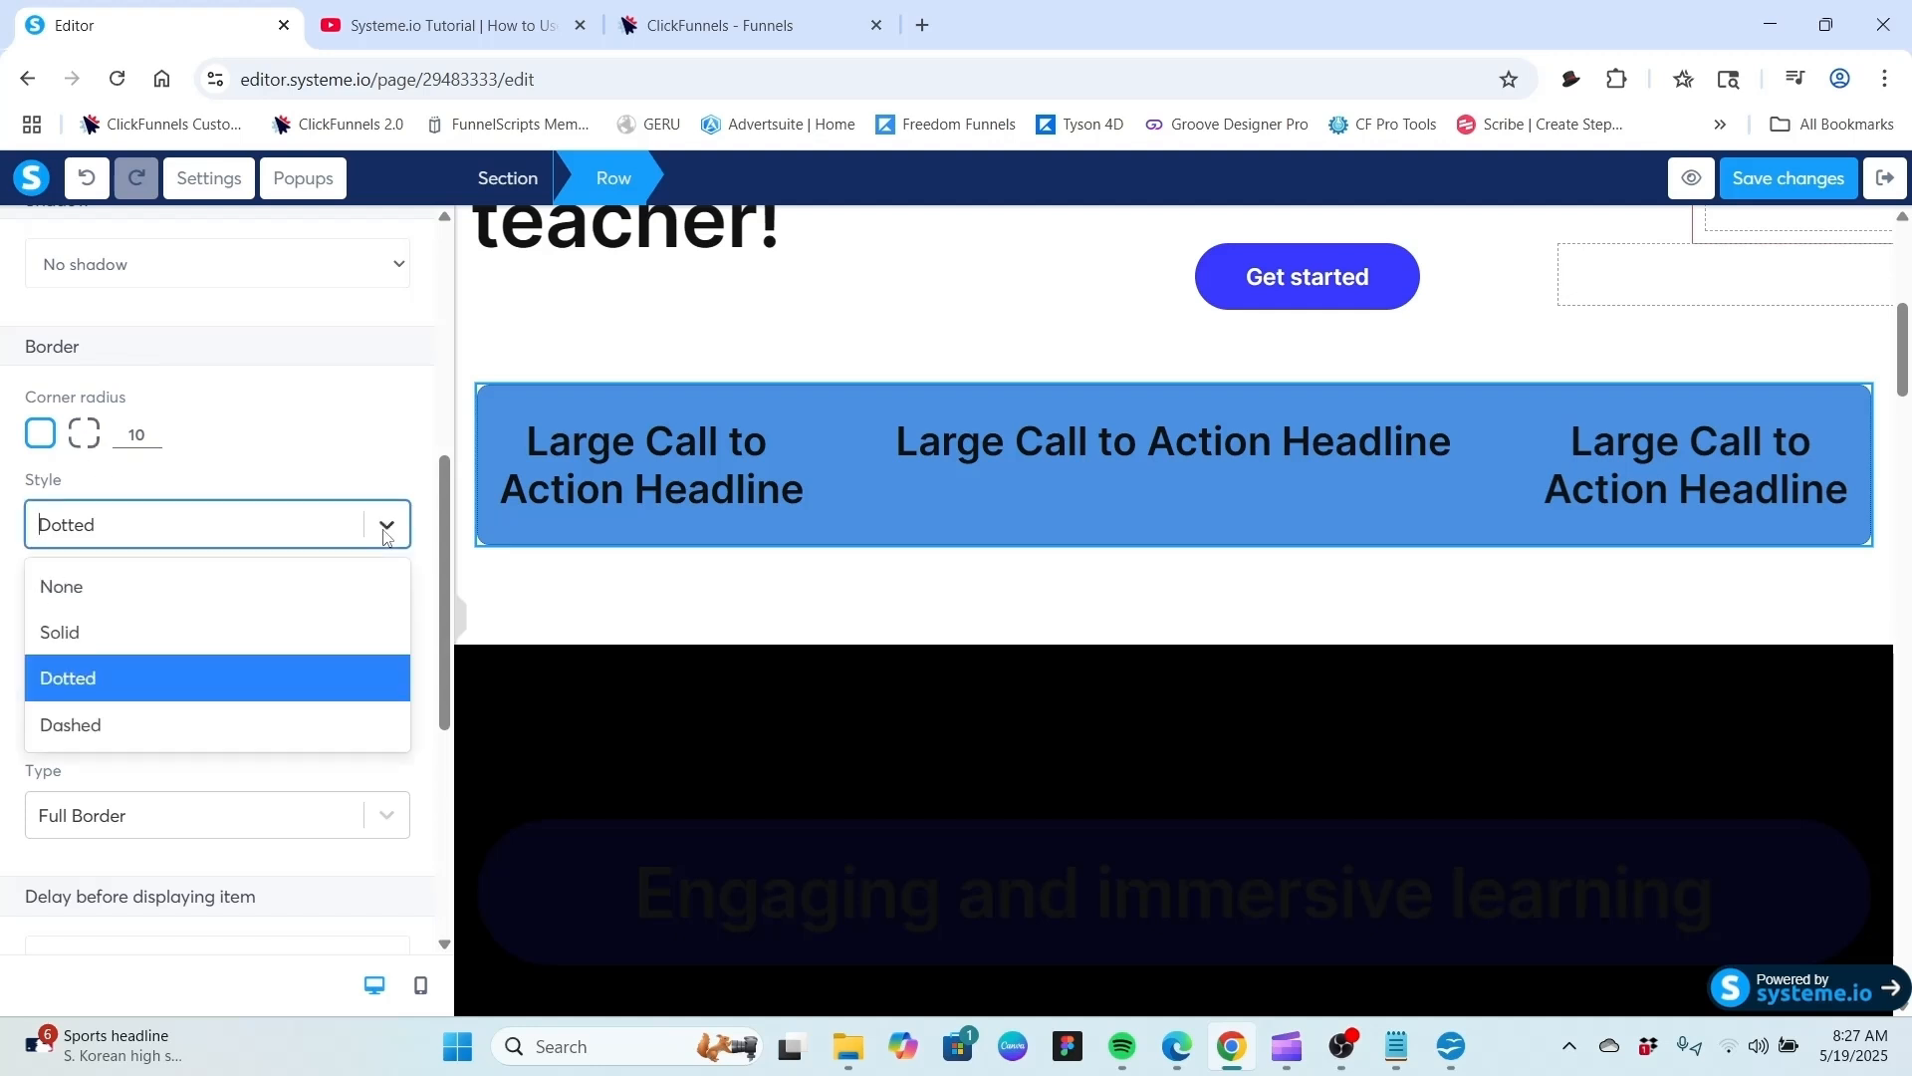
pyautogui.click(177, 725)
# Reselect the row and set the dashed border width to 5.
pyautogui.click(584, 333)
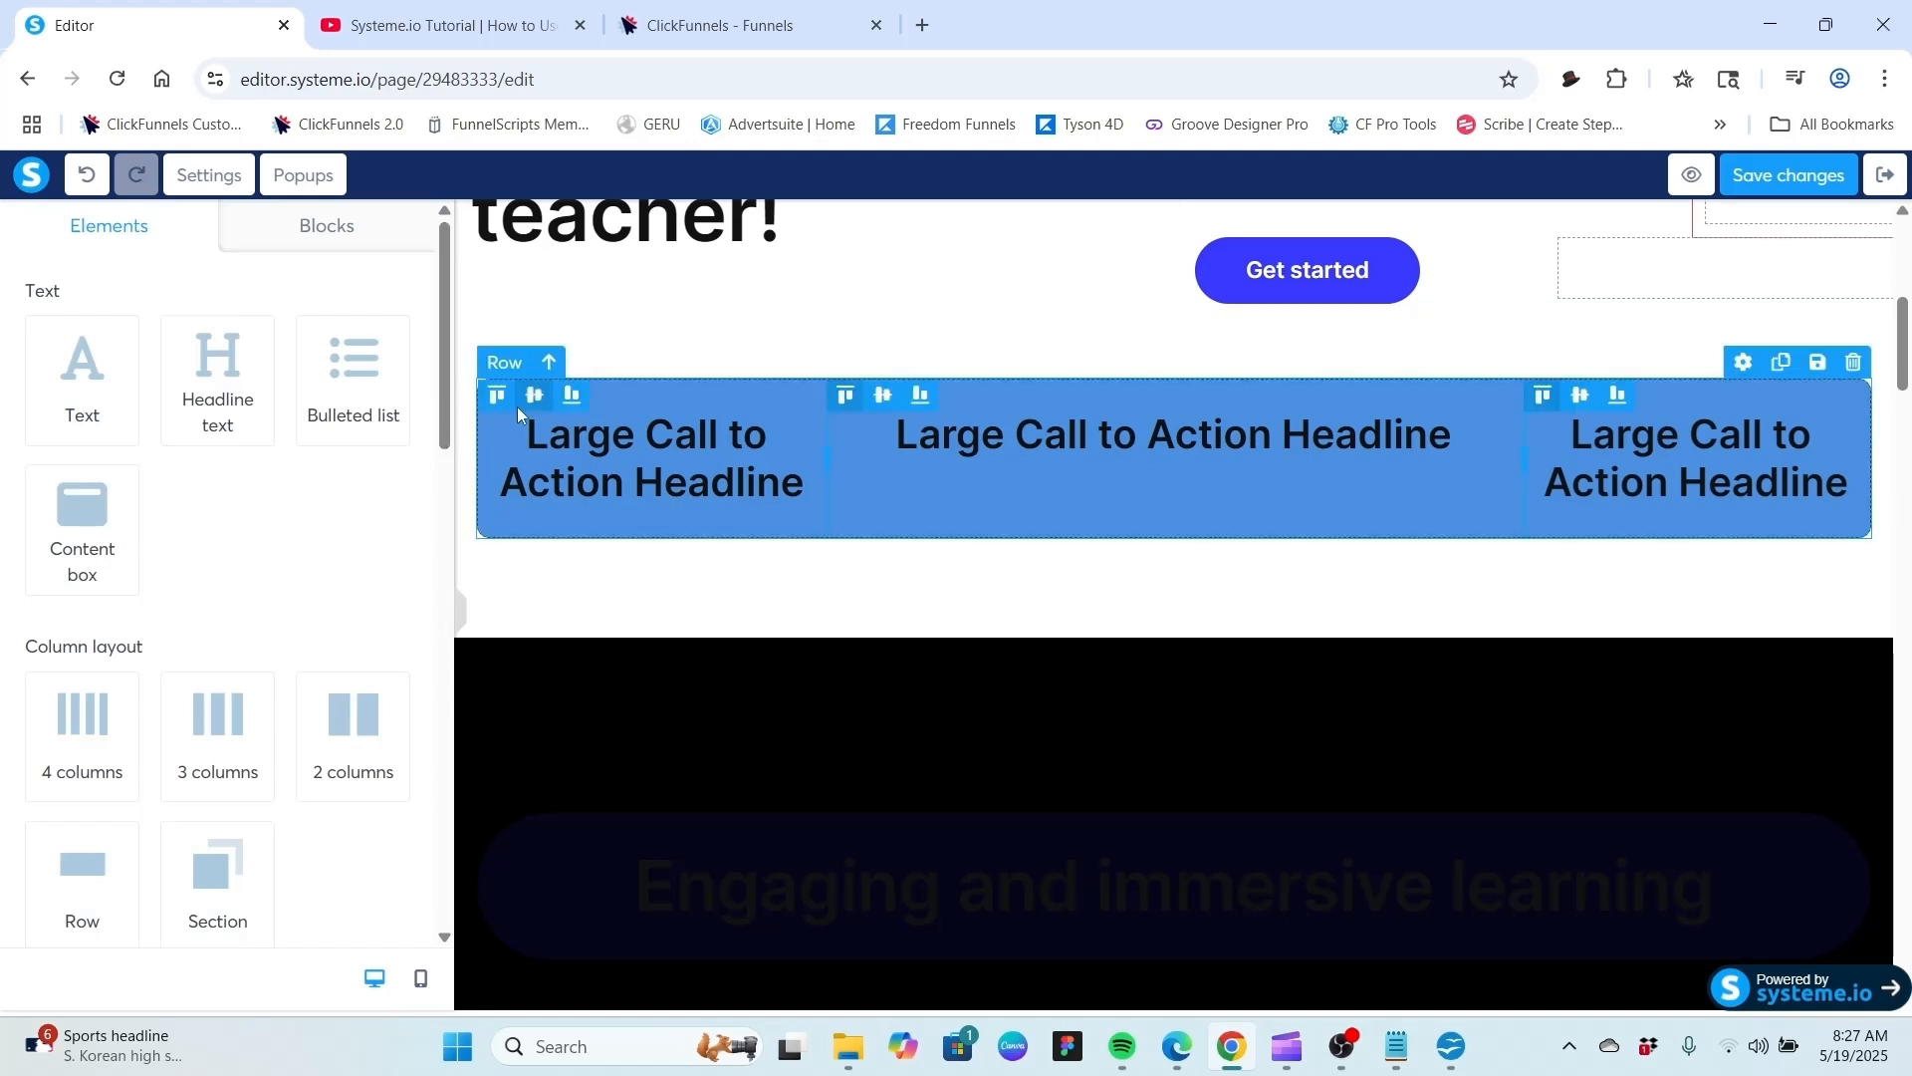
pyautogui.click(505, 362)
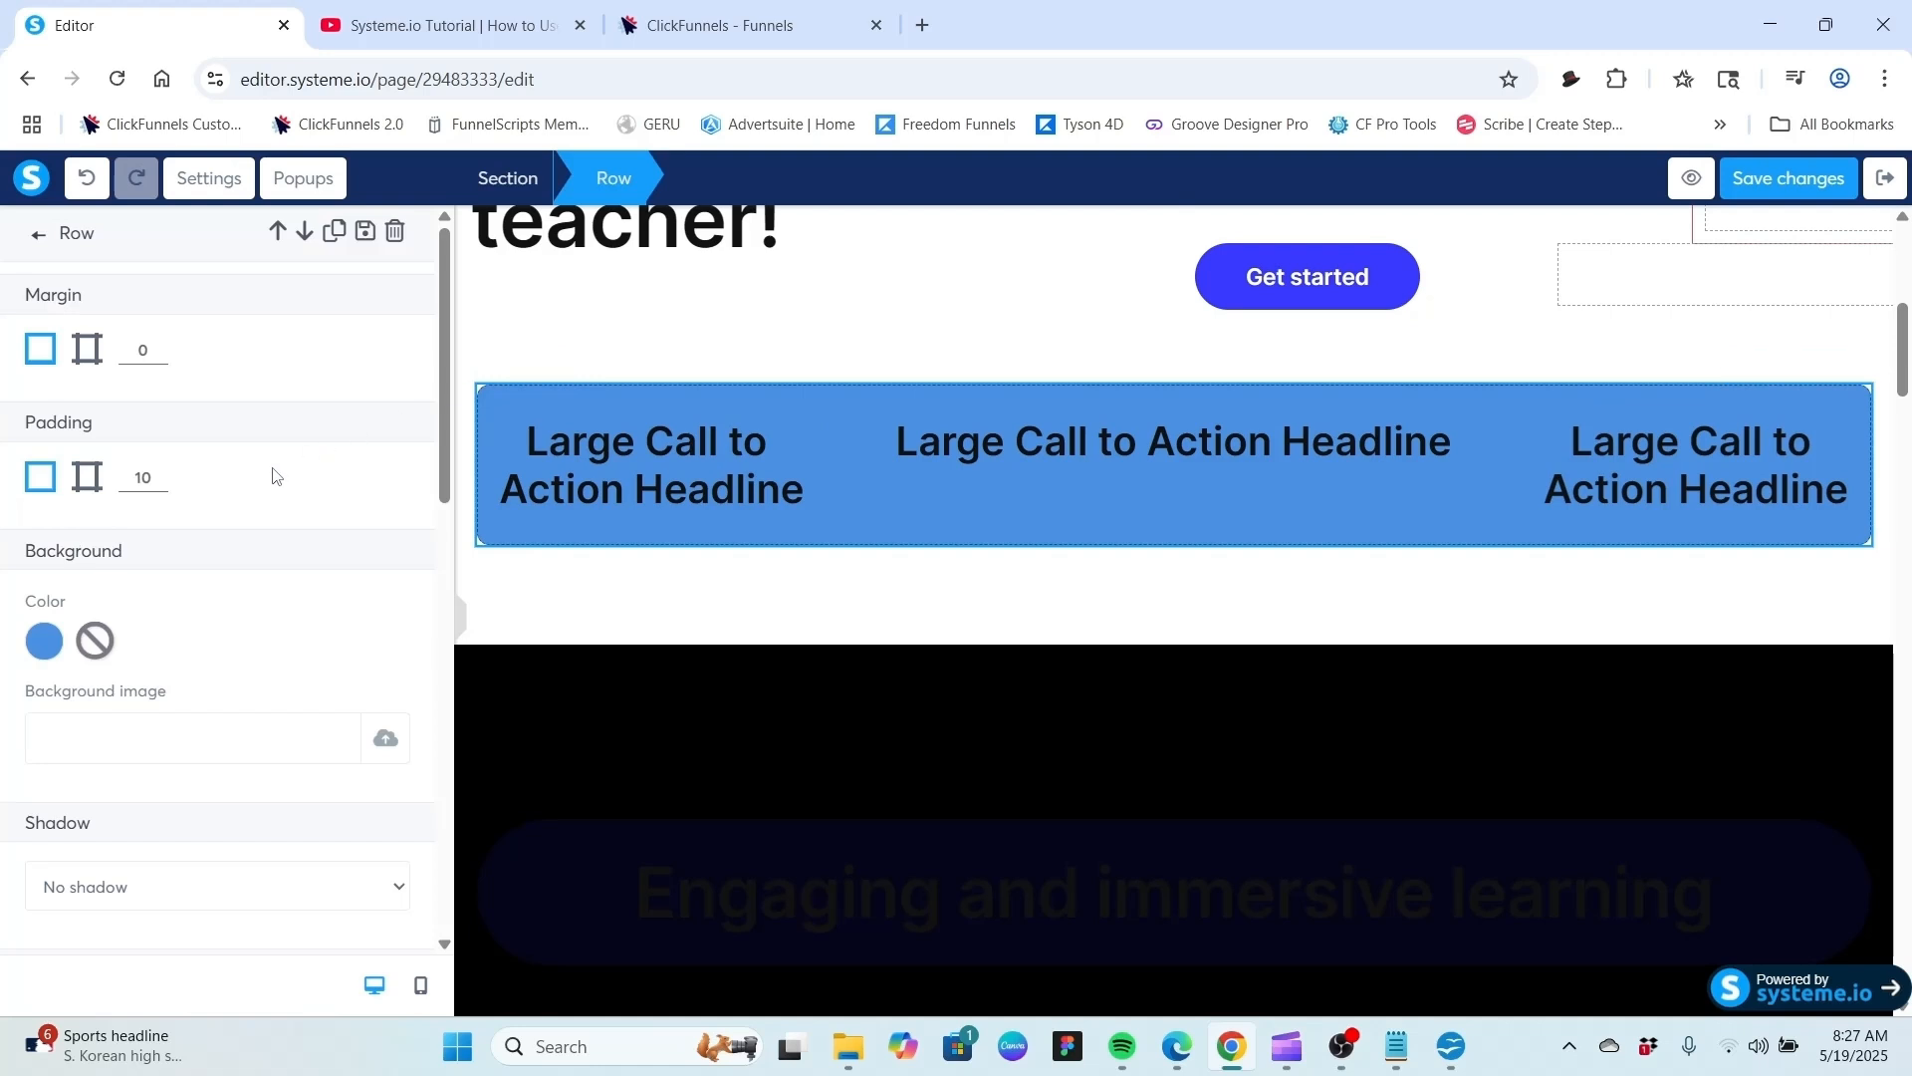
pyautogui.scroll(-5, 277, 476)
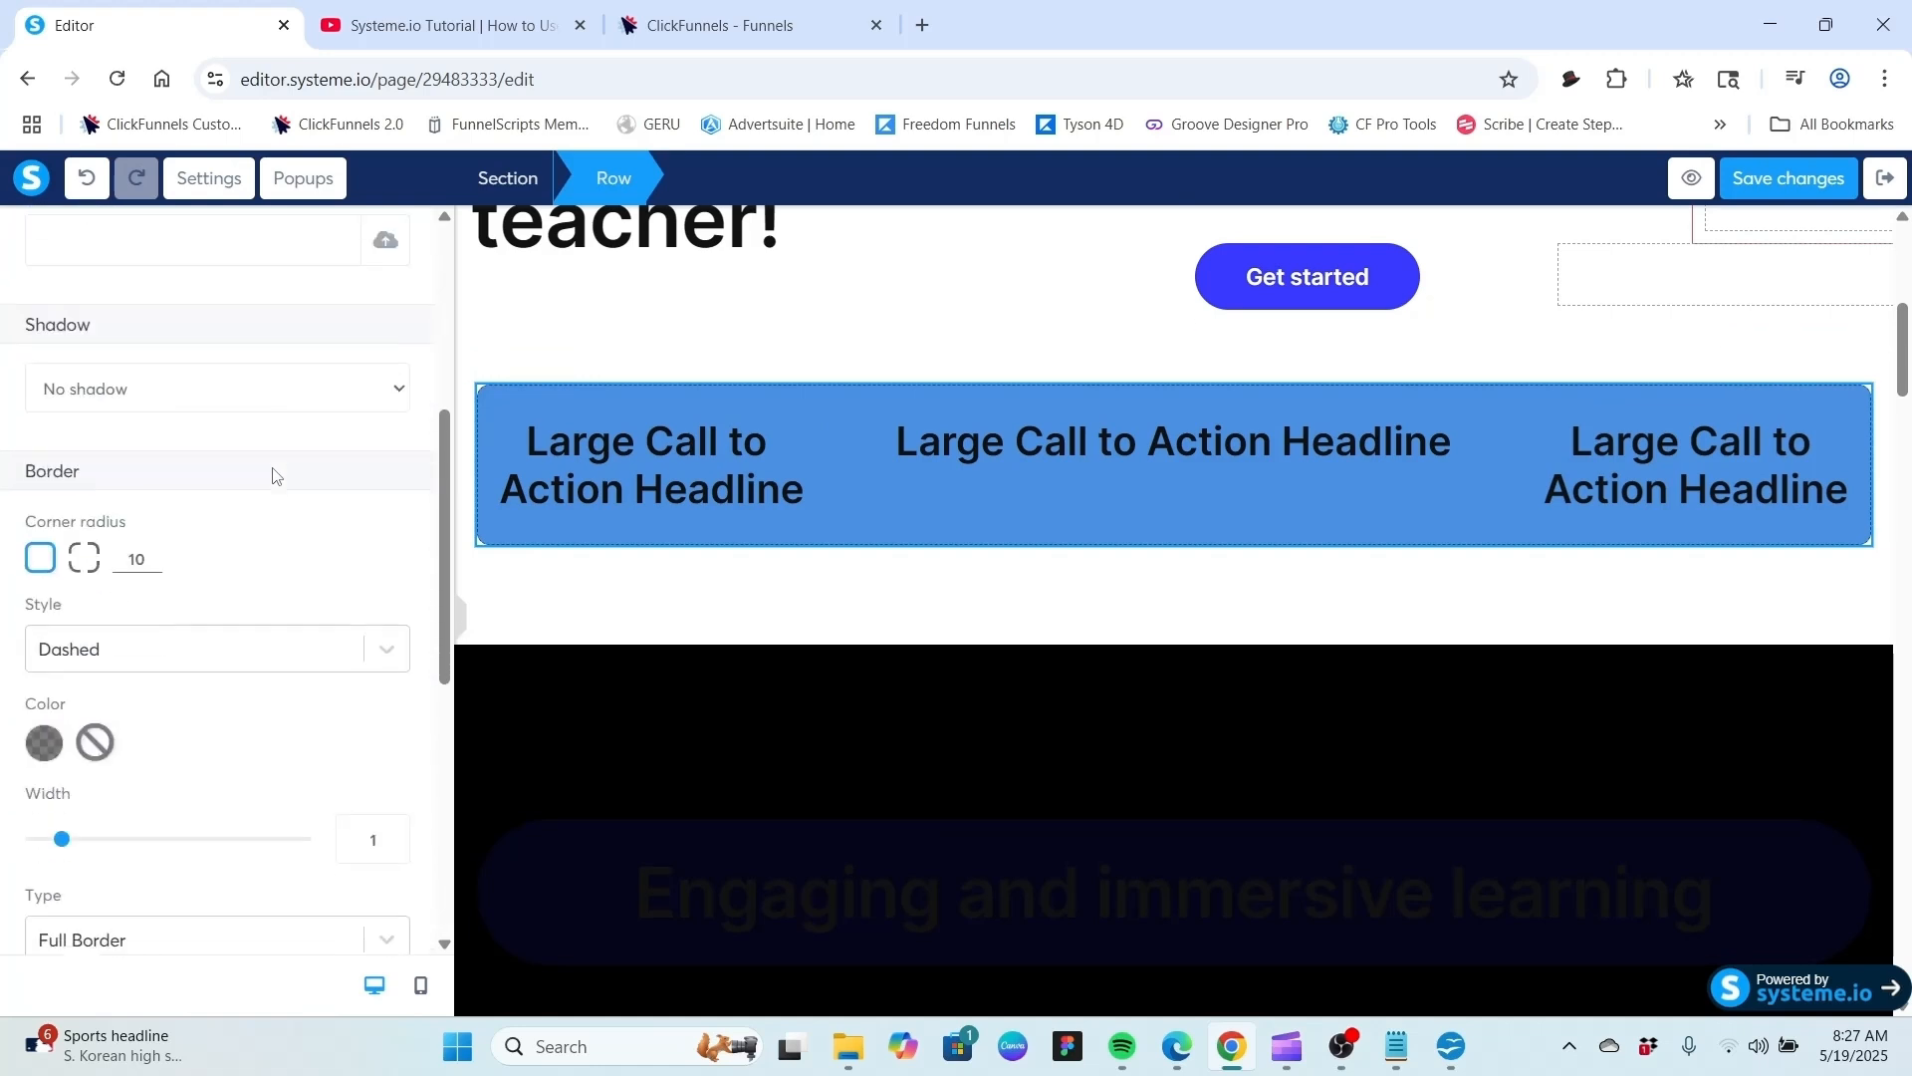
pyautogui.scroll(-1, 277, 476)
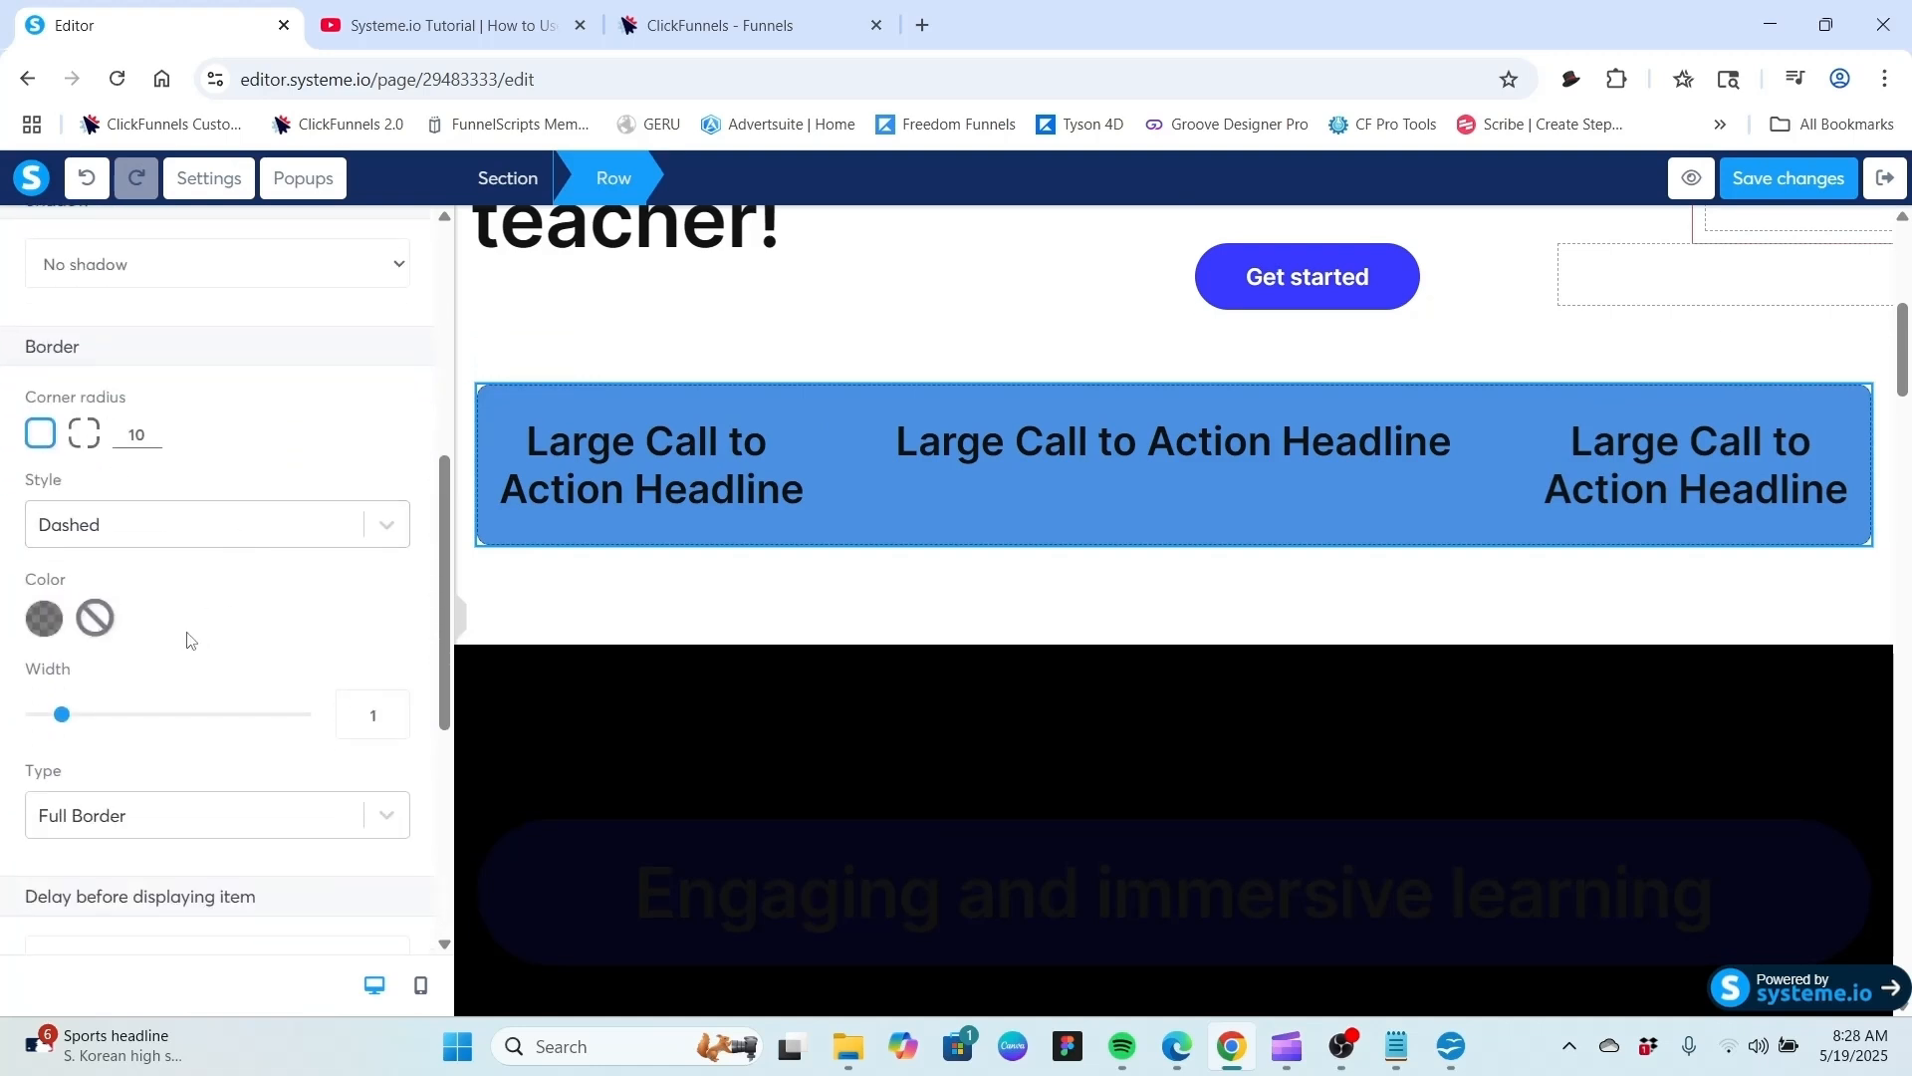
pyautogui.click(395, 707)
pyautogui.click(395, 707)
pyautogui.click(395, 707)
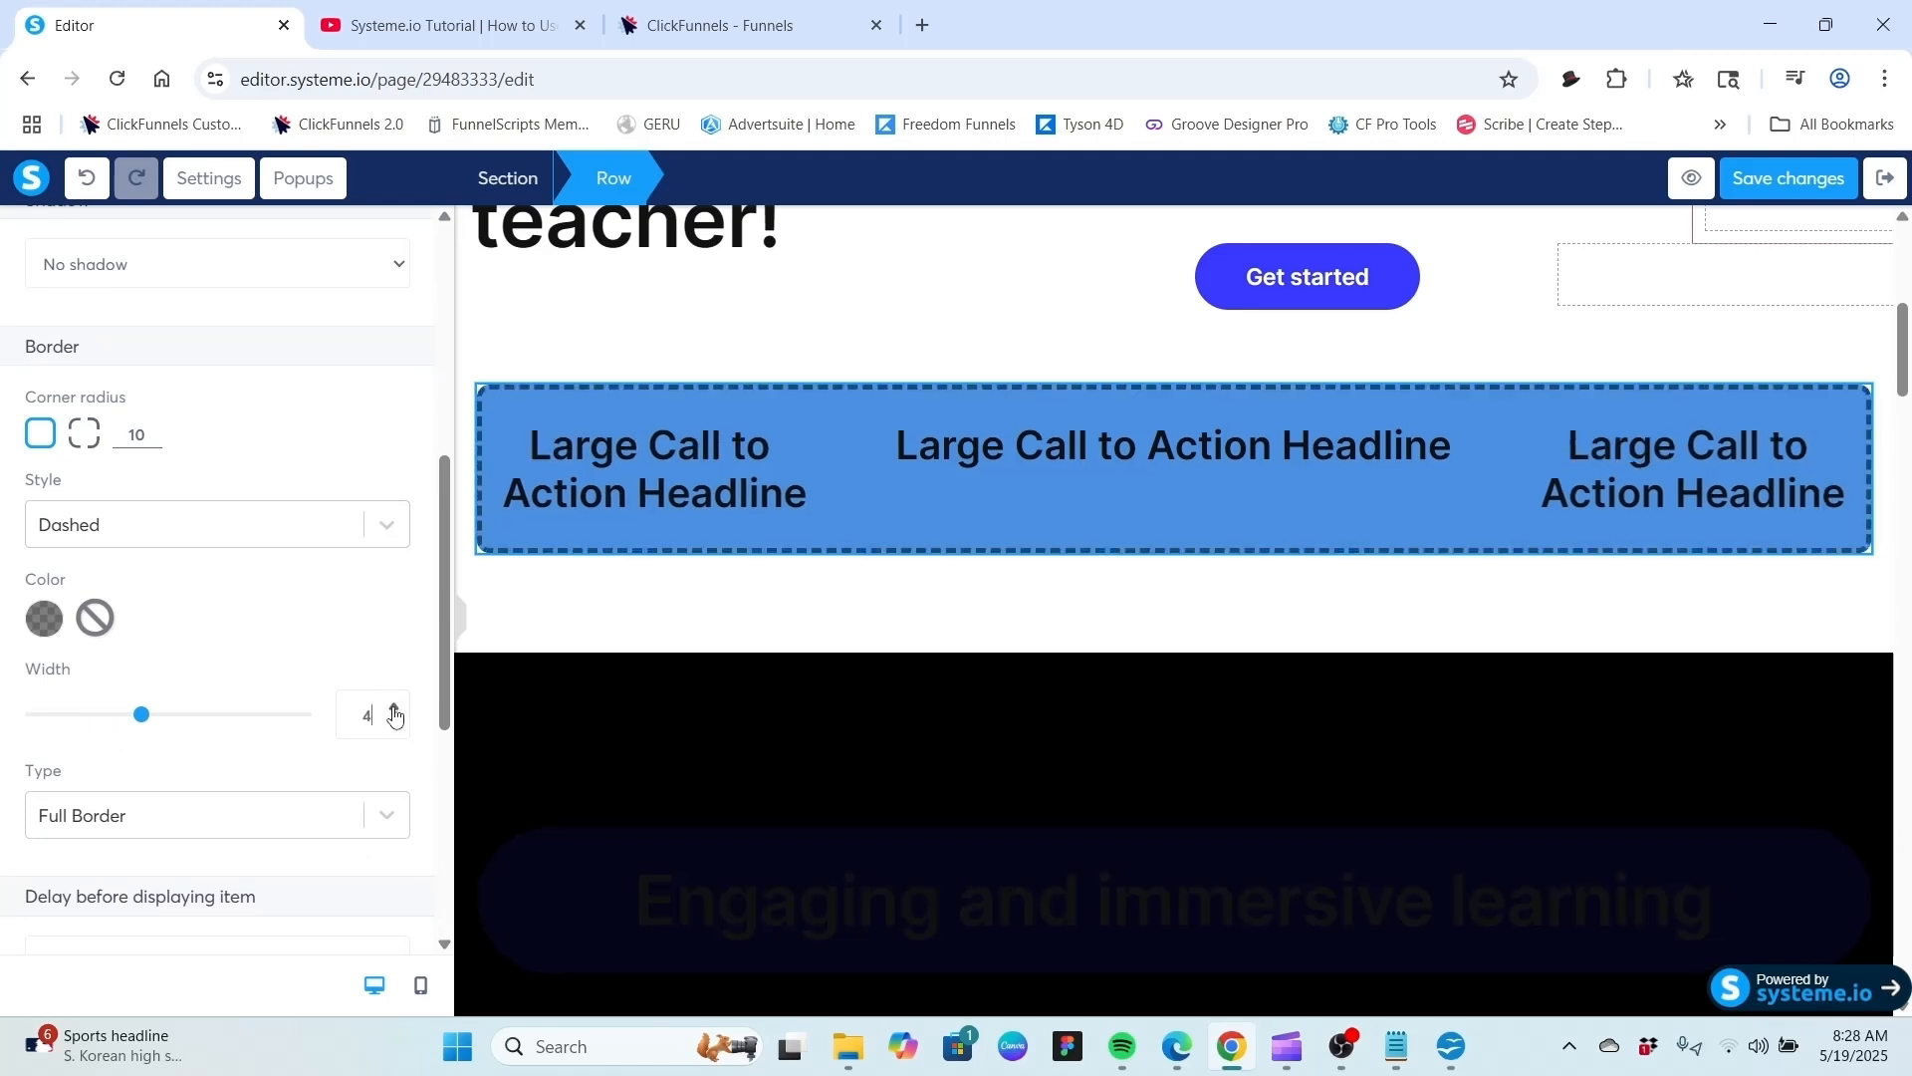
pyautogui.click(395, 709)
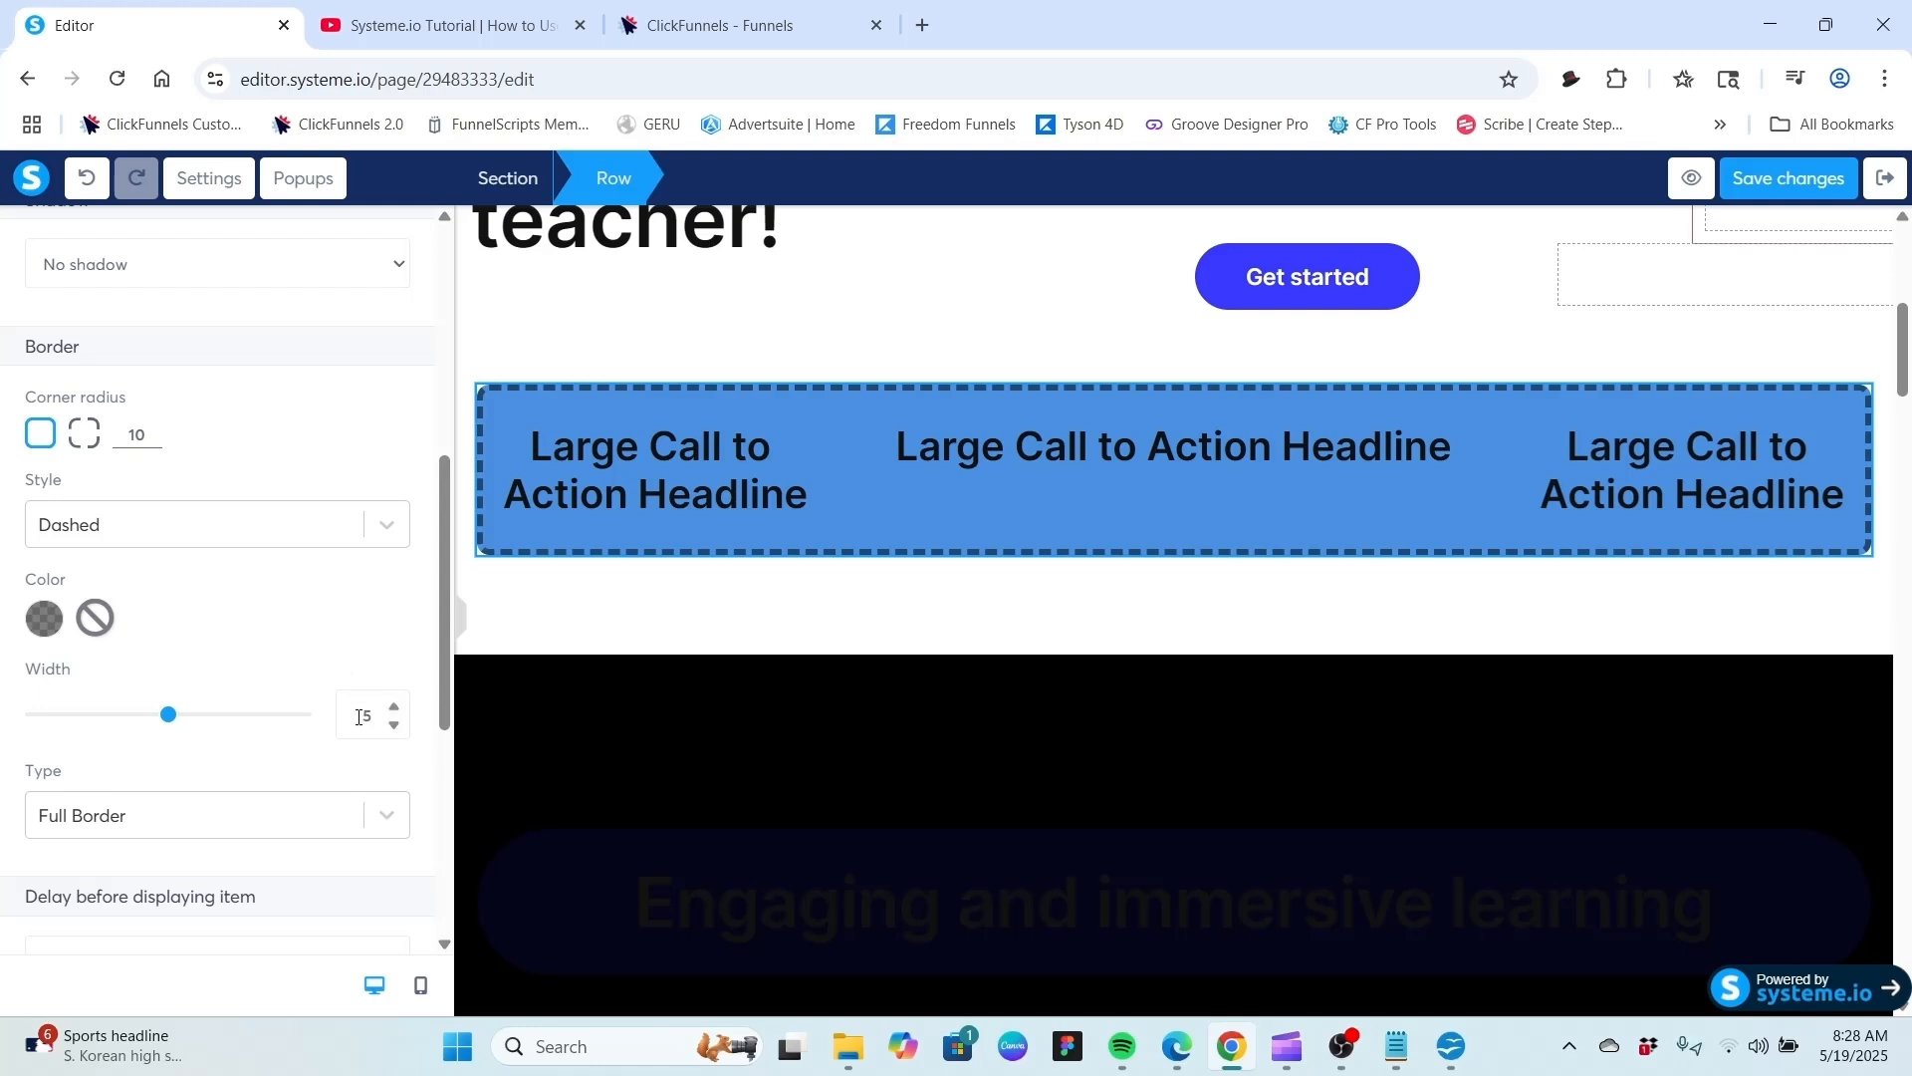
# Try Dotted and Solid border styles on the row, then set the border style to None.
pyautogui.click(387, 528)
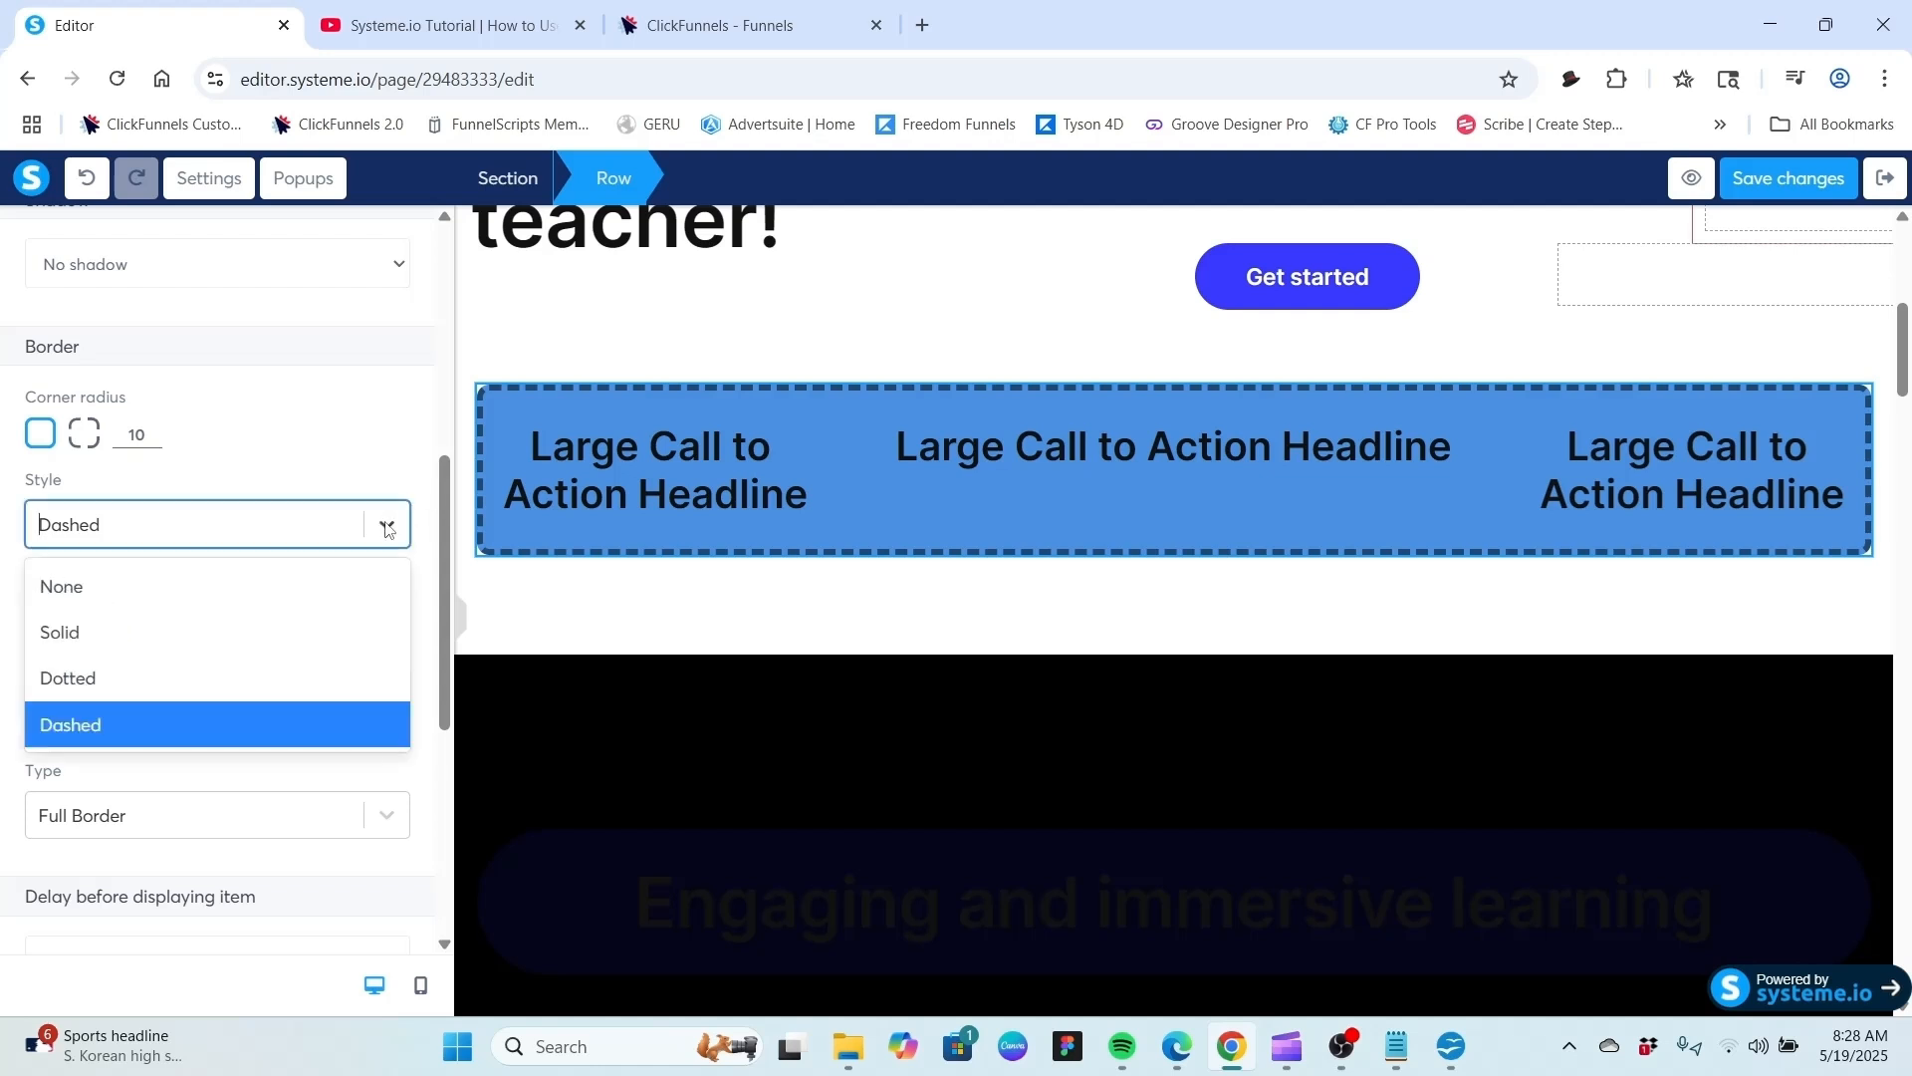
pyautogui.click(271, 675)
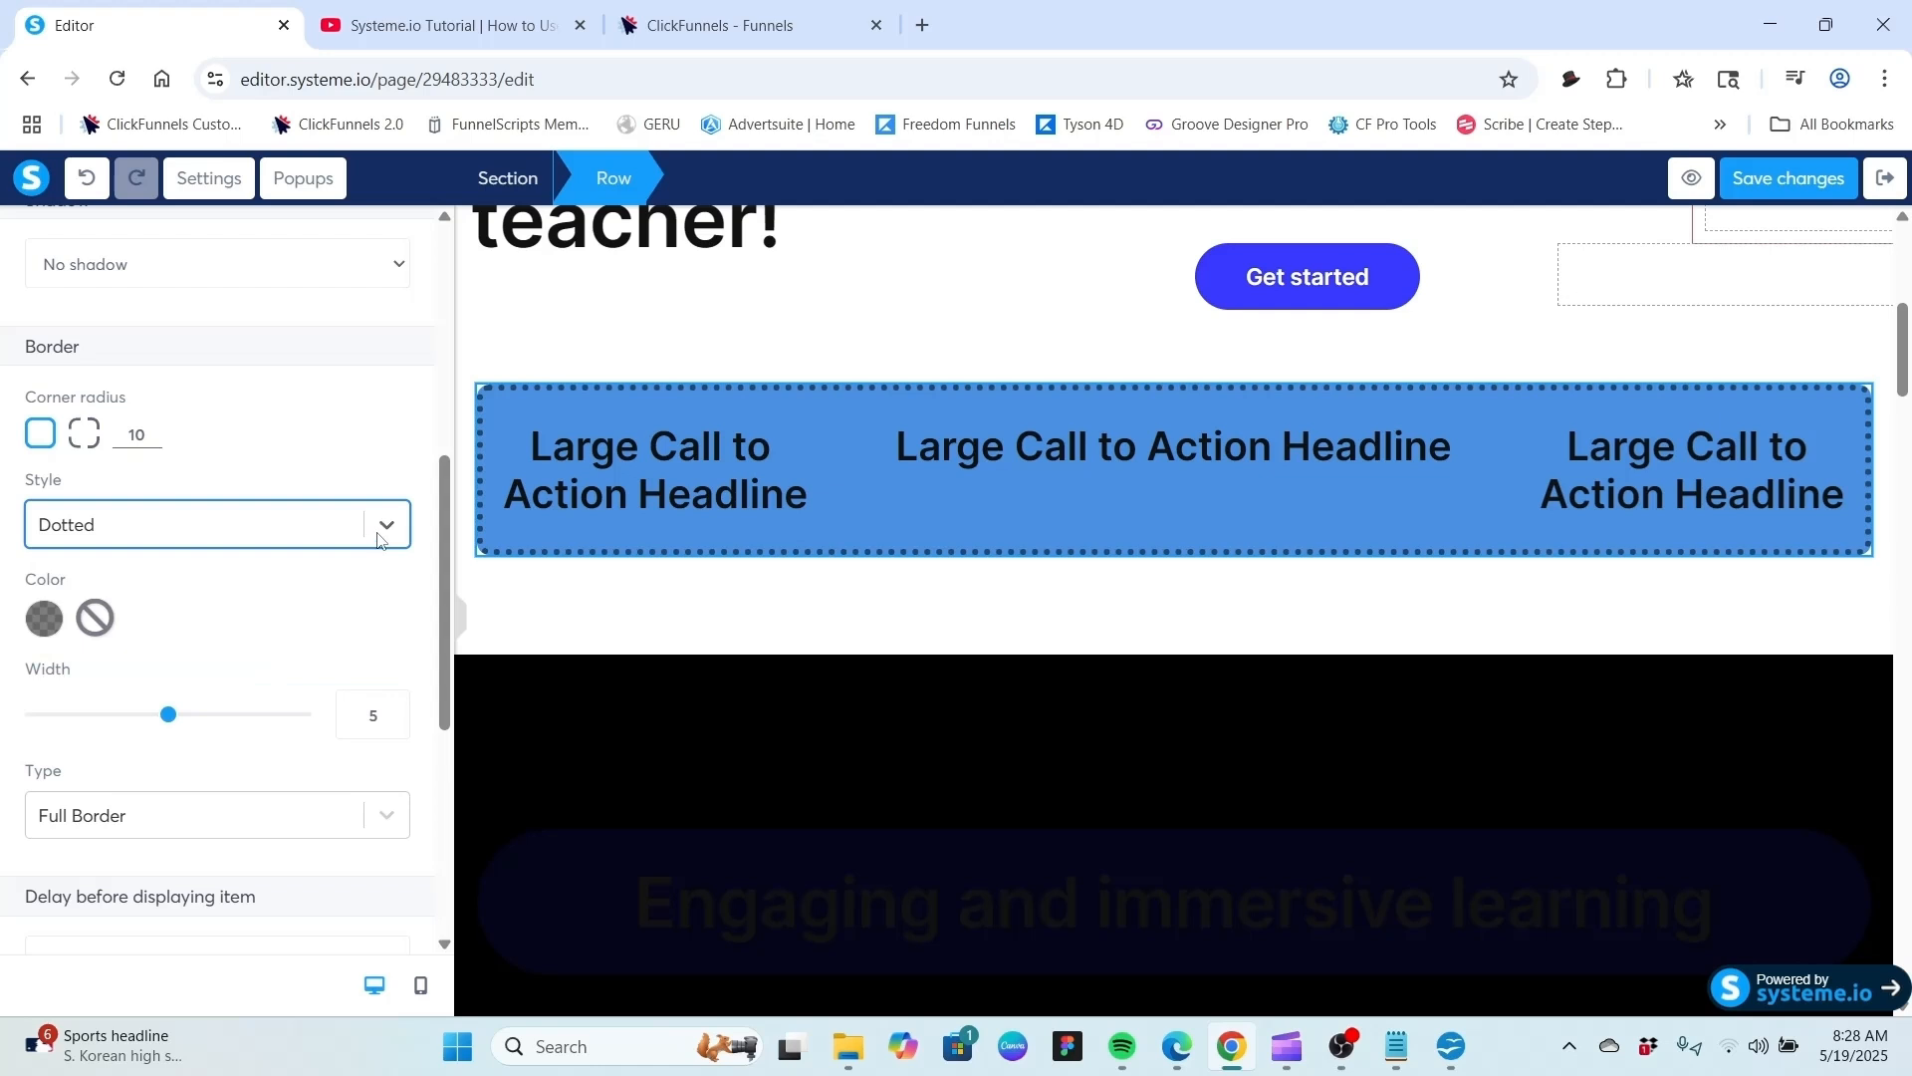
pyautogui.click(399, 525)
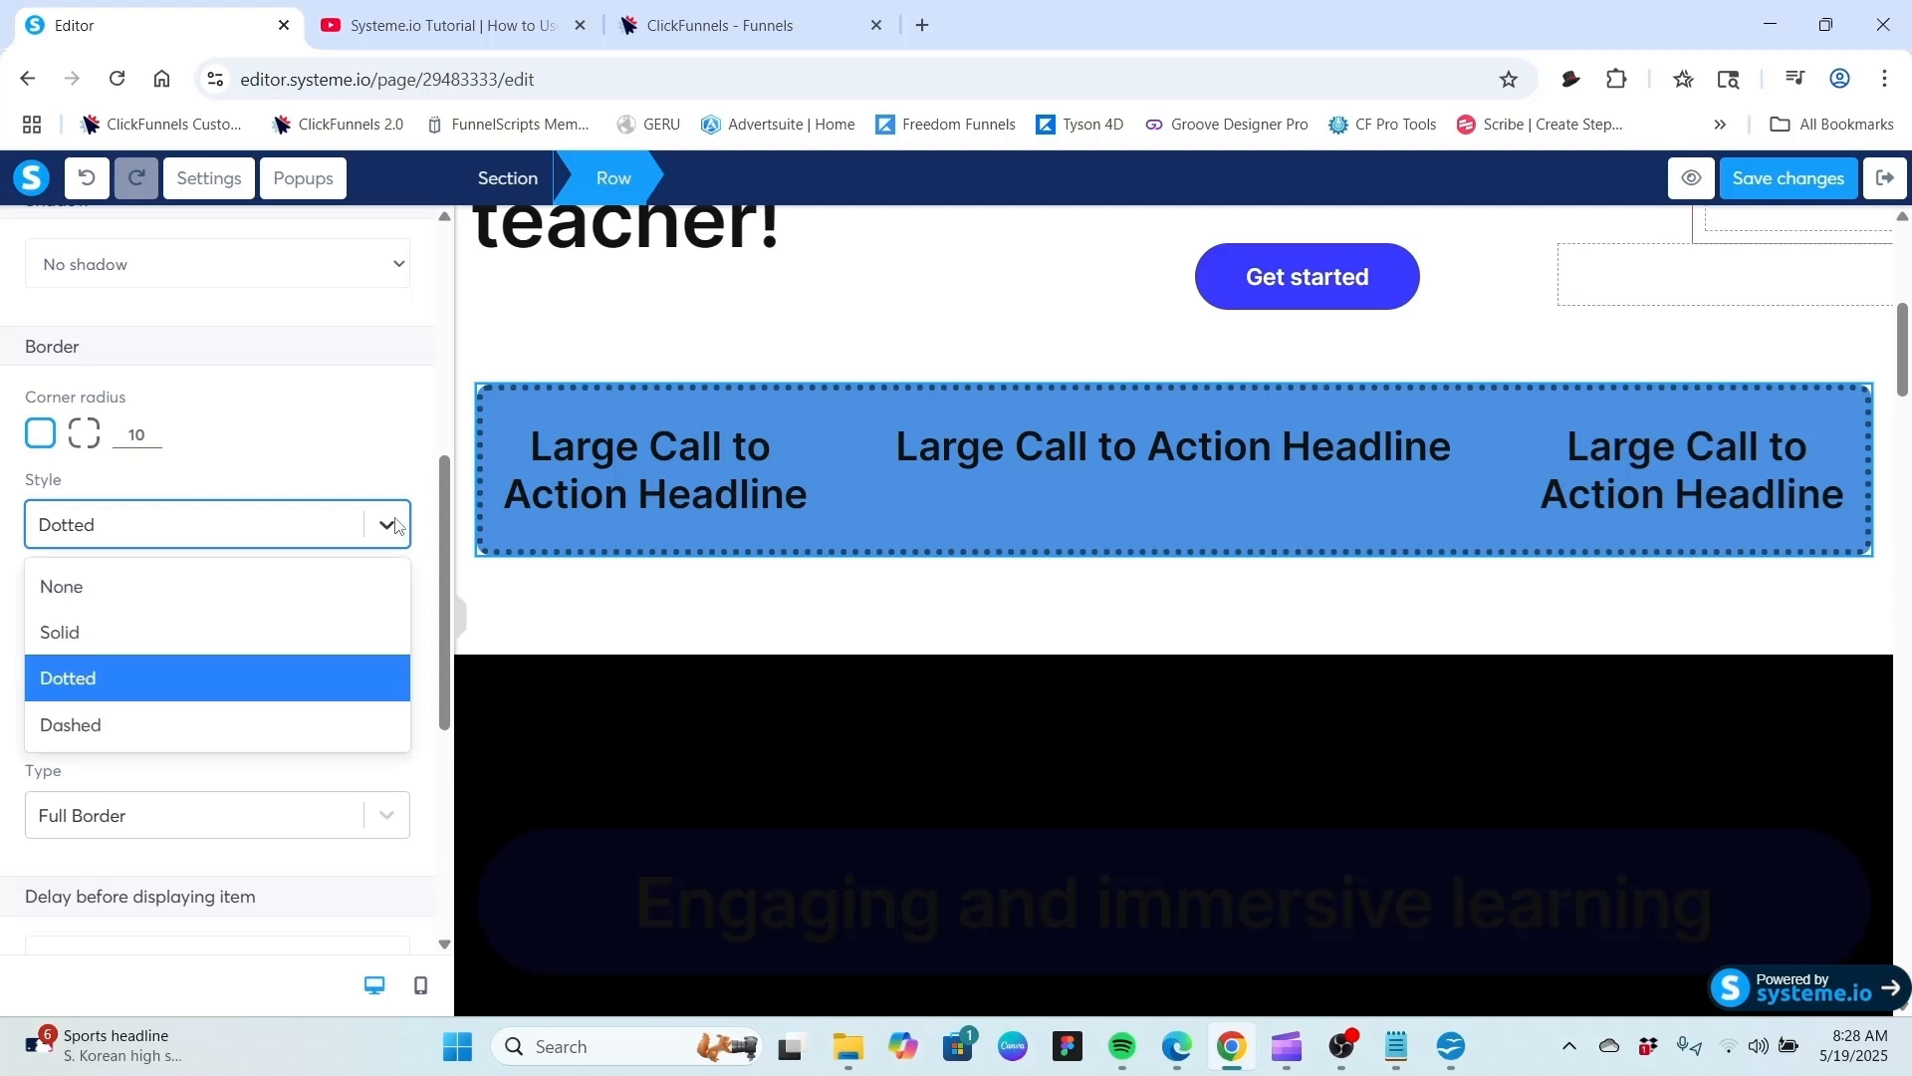
pyautogui.click(167, 624)
pyautogui.click(388, 526)
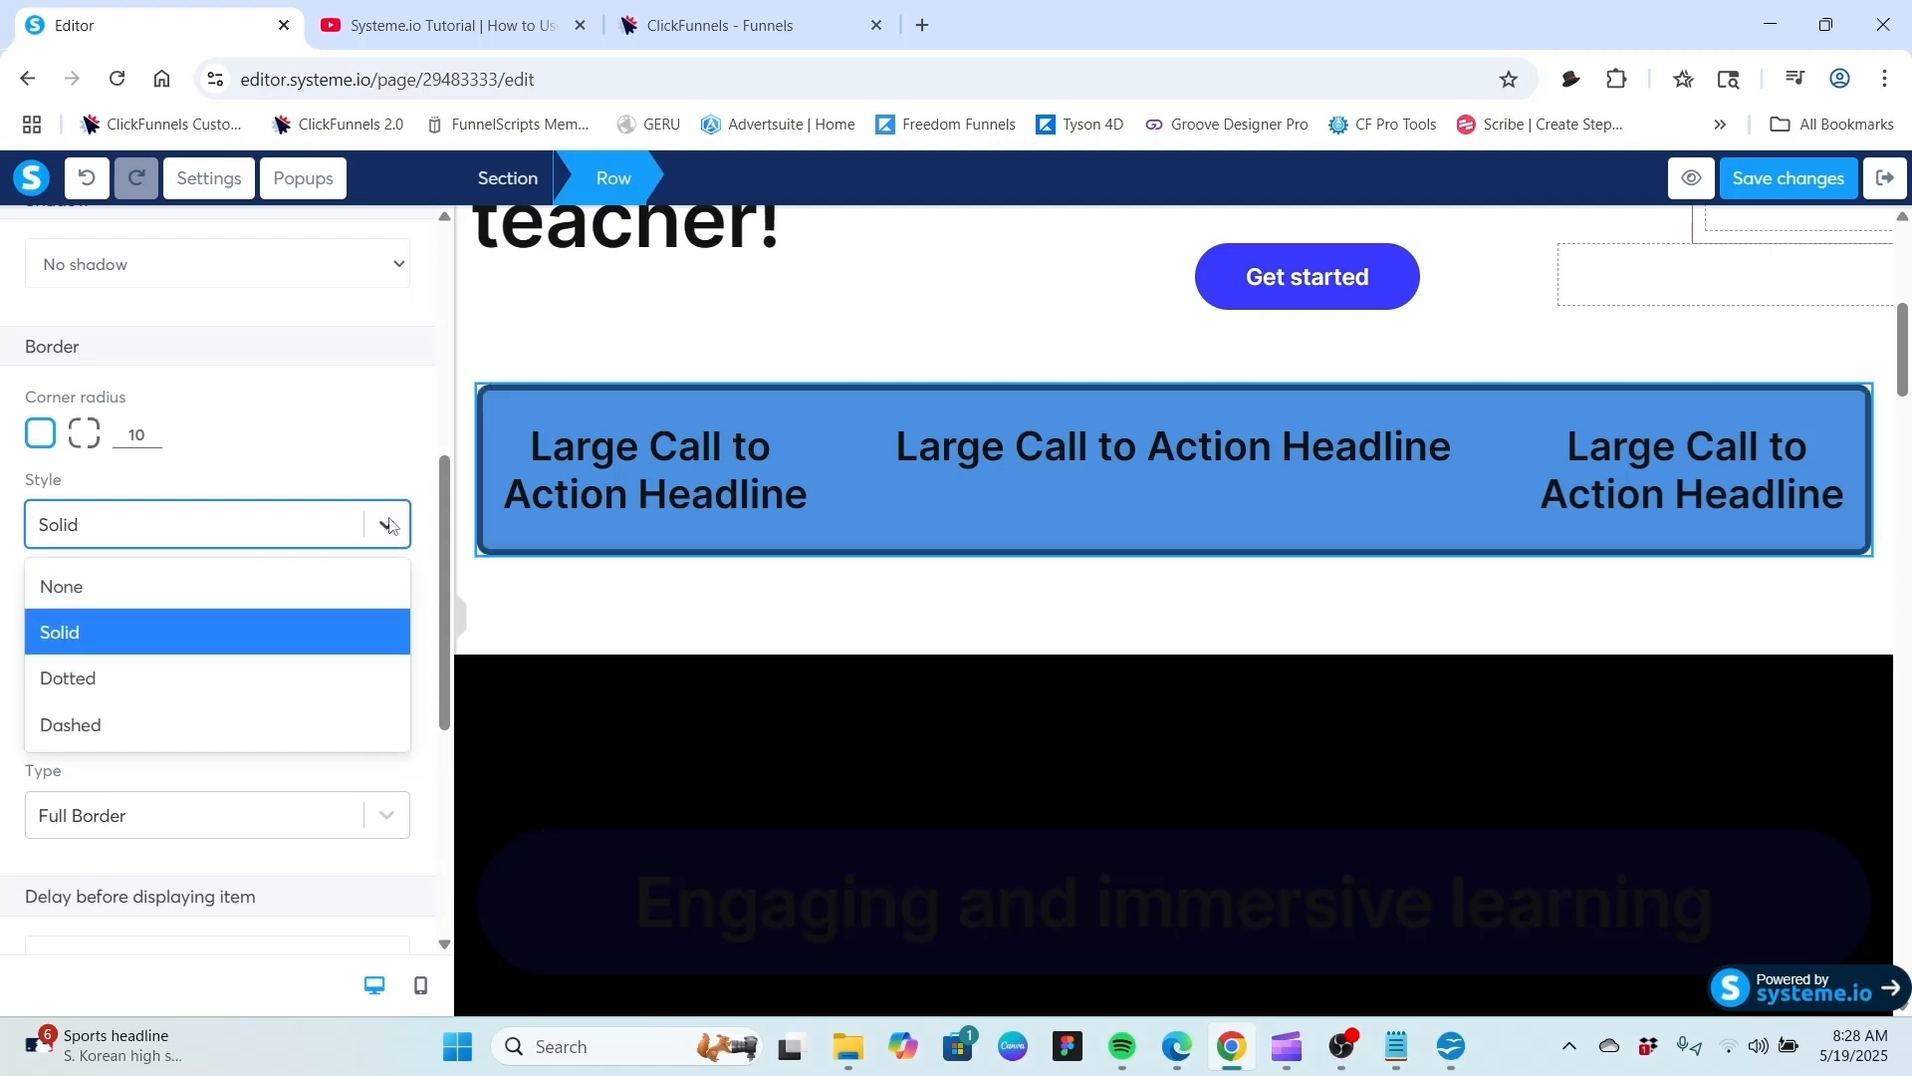
pyautogui.click(259, 582)
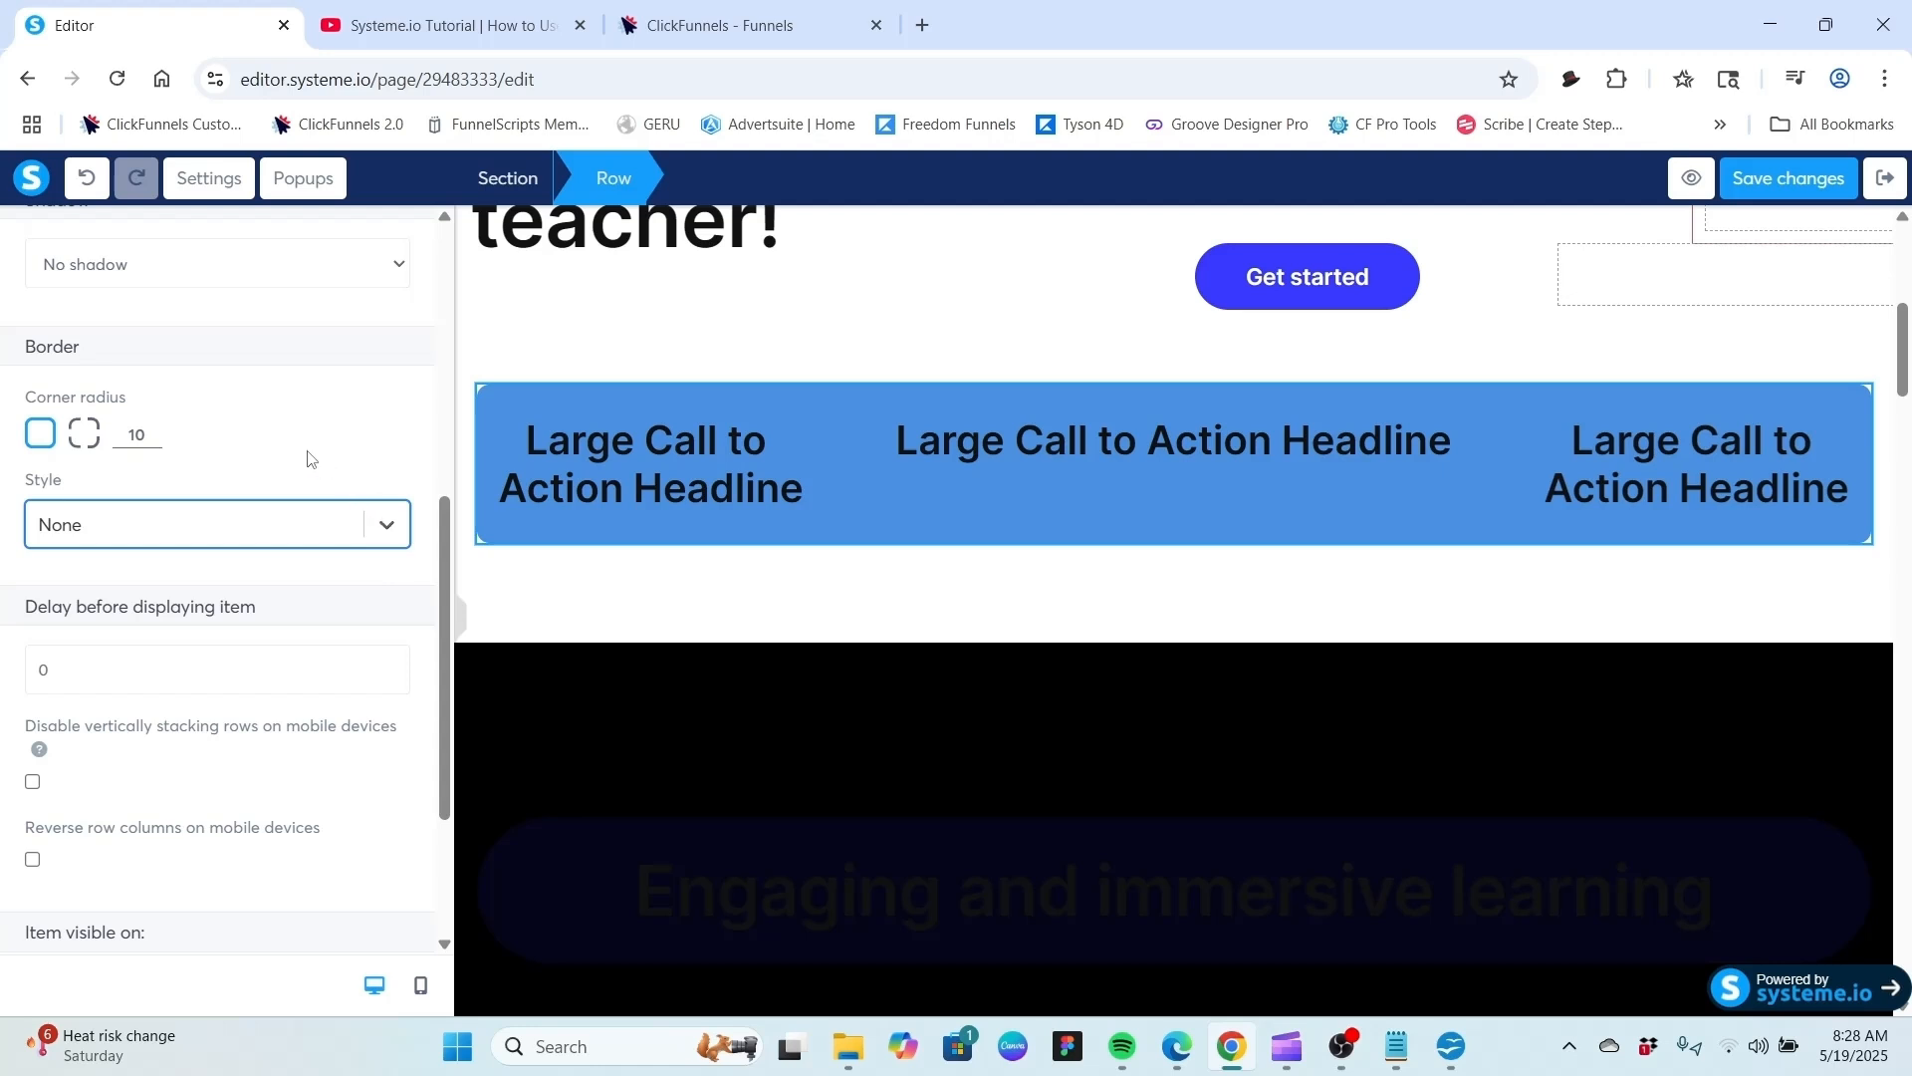
# Switch the row's corner radius to separate corners and set the first and third corners to 0.
pyautogui.click(86, 444)
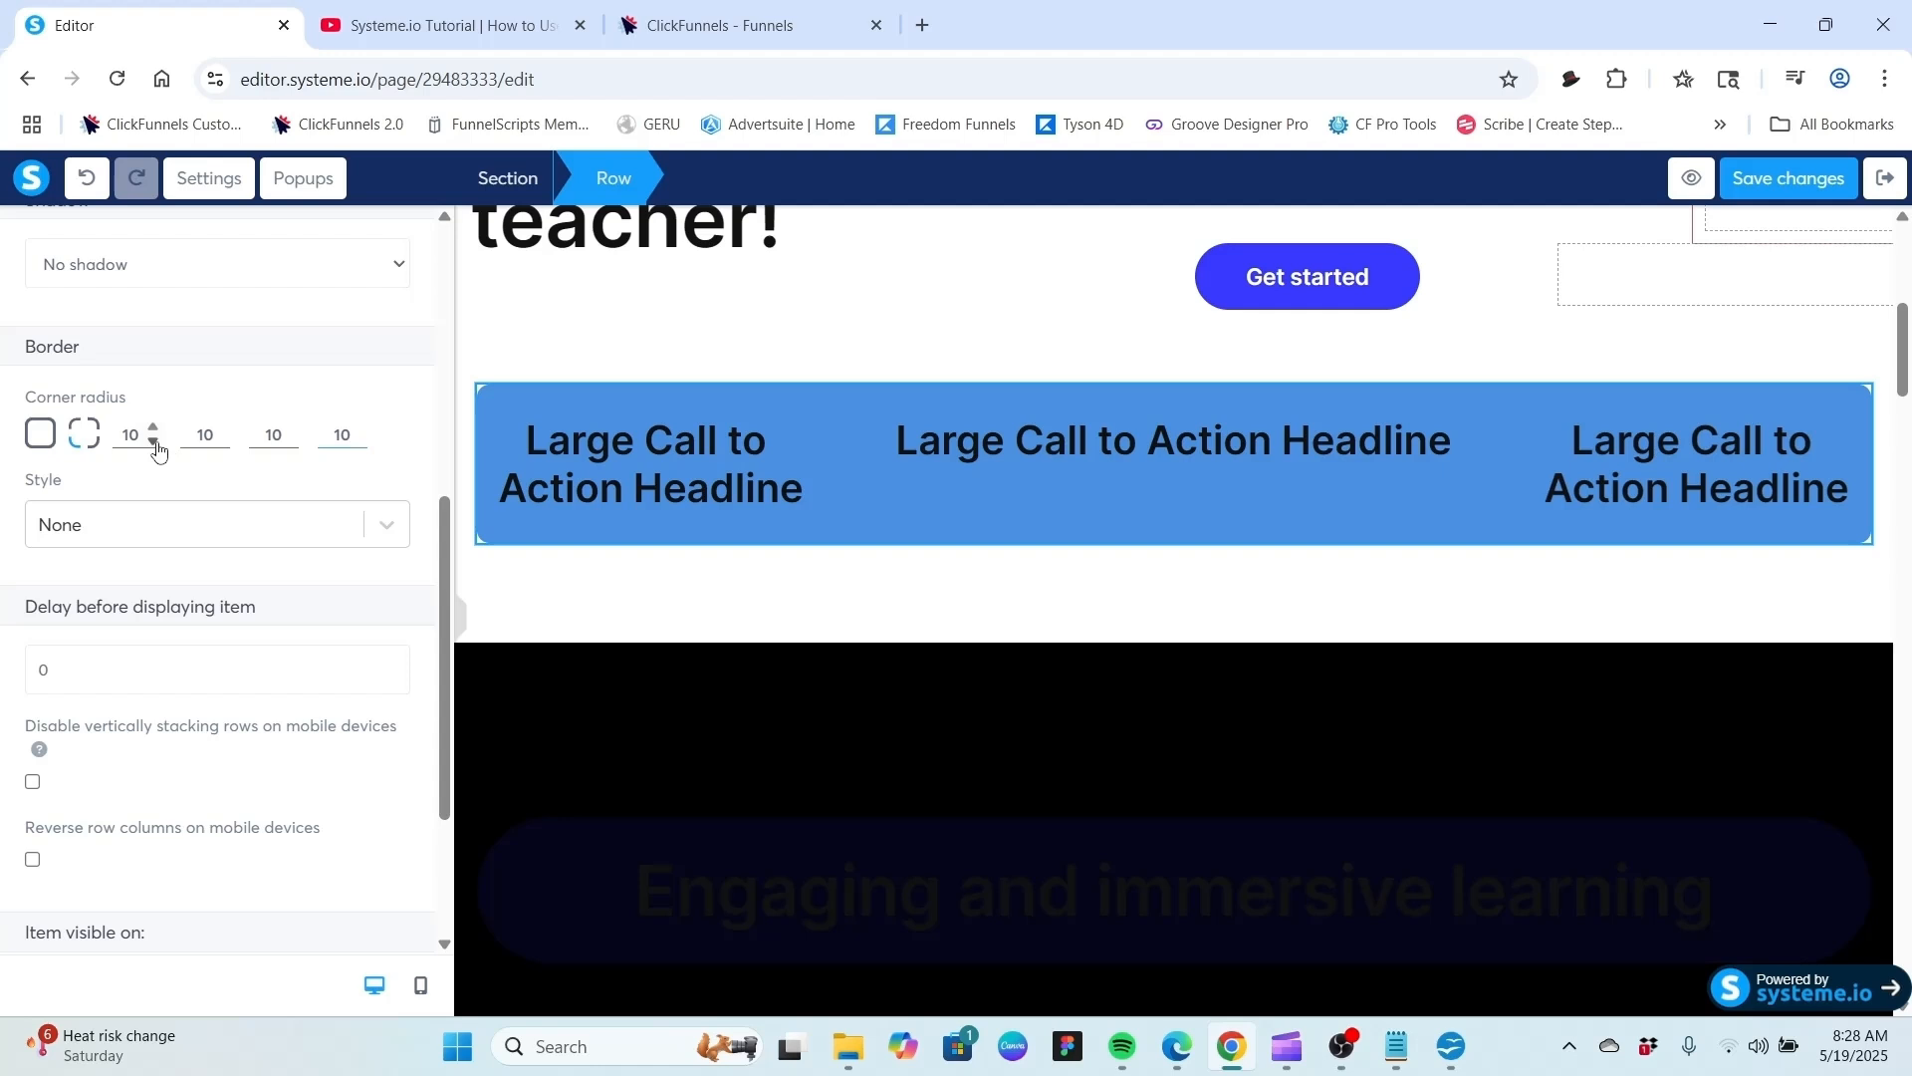
pyautogui.tripleClick(153, 441)
pyautogui.doubleClick(135, 435)
pyautogui.click(358, 441)
pyautogui.click(358, 441)
pyautogui.click(358, 441)
pyautogui.click(358, 441)
pyautogui.click(358, 441)
pyautogui.click(358, 441)
pyautogui.click(359, 429)
pyautogui.click(359, 428)
pyautogui.click(358, 428)
pyautogui.click(290, 442)
pyautogui.click(290, 442)
pyautogui.click(290, 442)
pyautogui.click(290, 442)
pyautogui.doubleClick(289, 442)
pyautogui.click(547, 357)
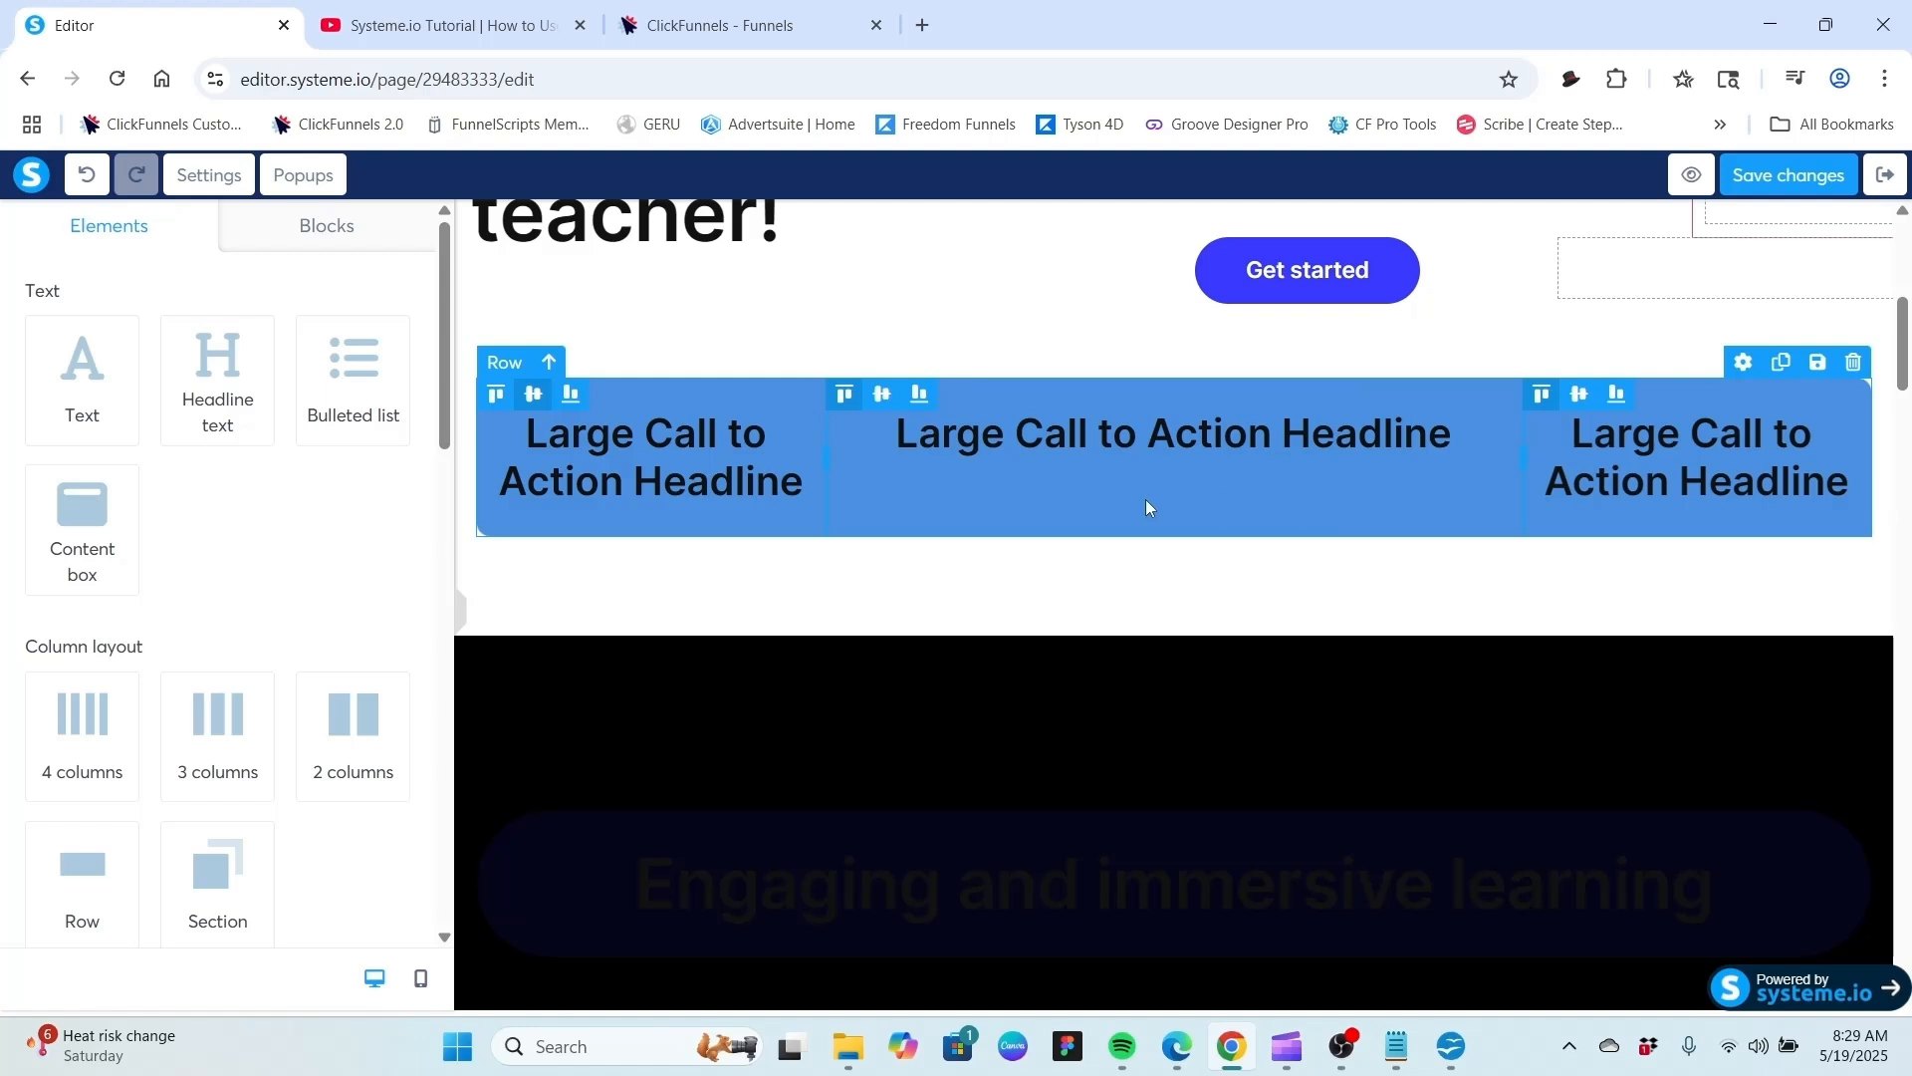
# Reselect the row and raise its second and fourth corner radii to 50 and 30.
pyautogui.scroll(1, 564, 427)
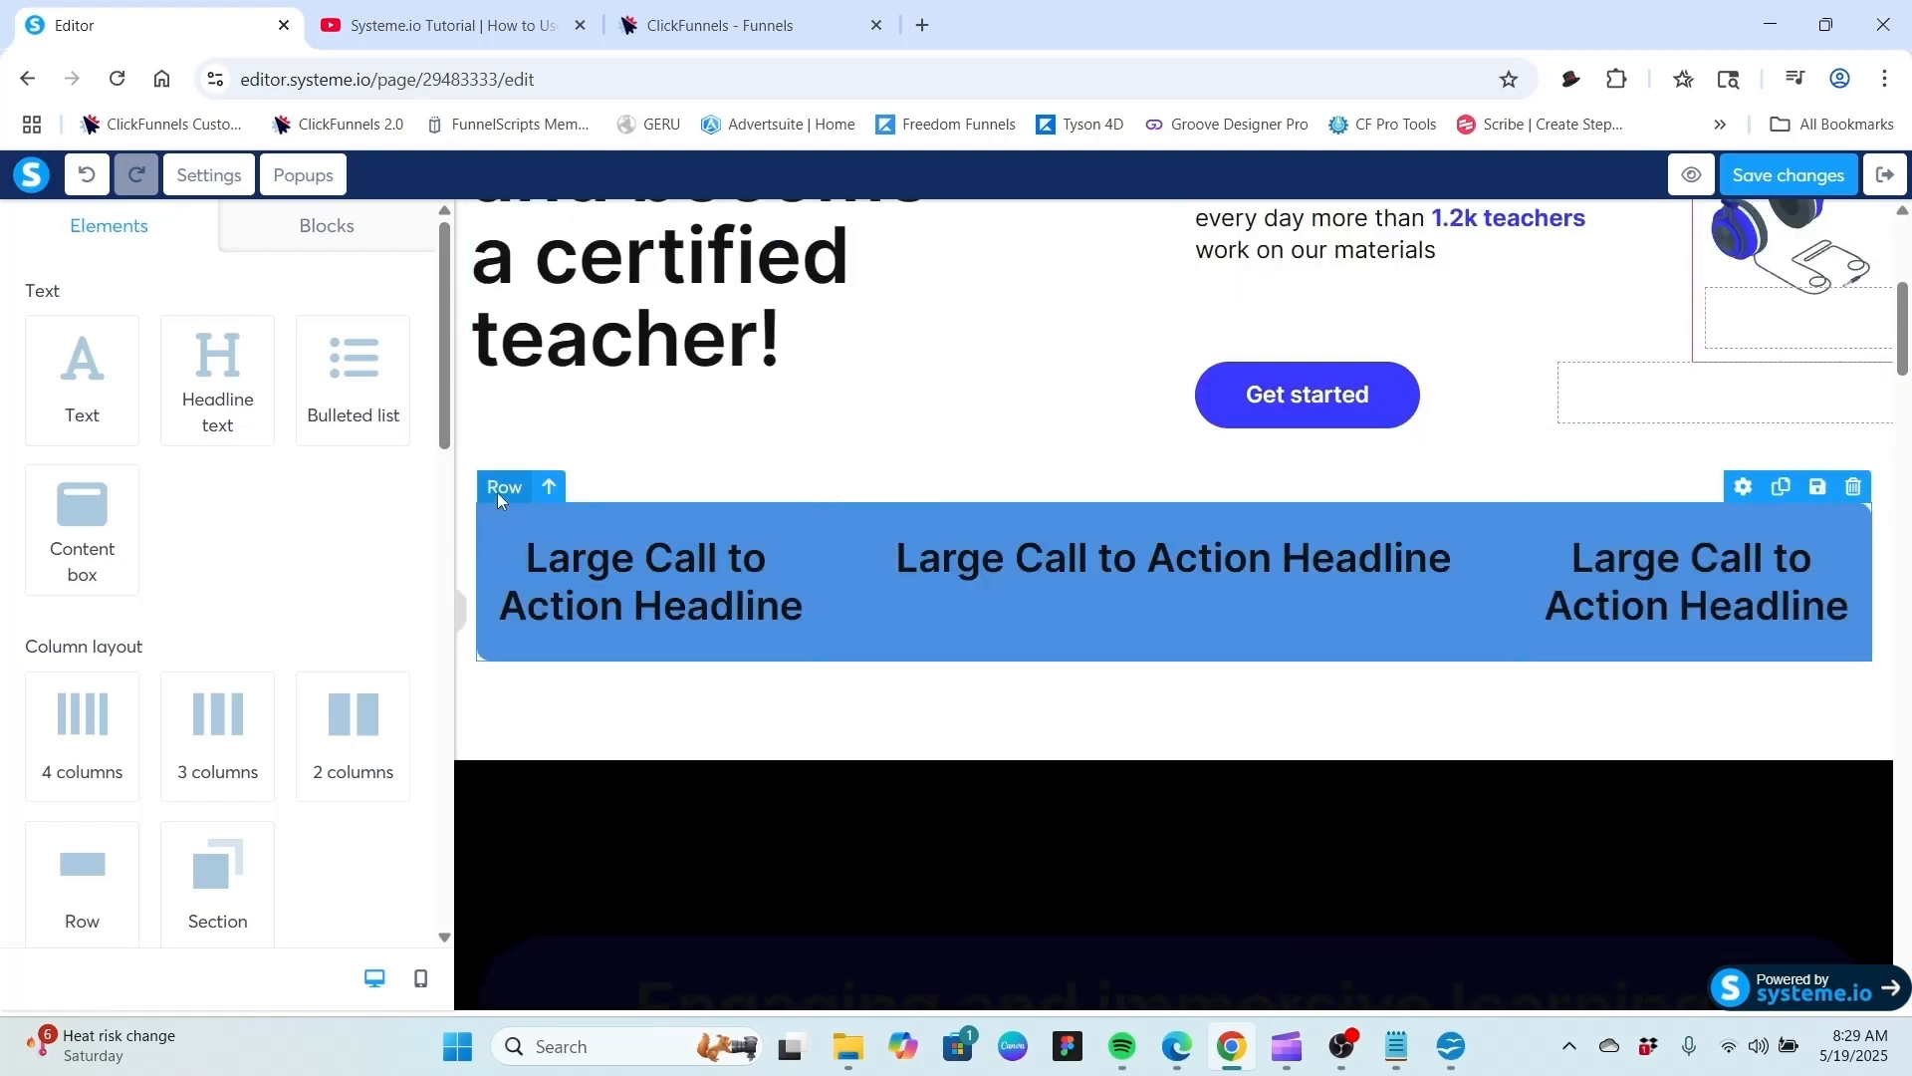
pyautogui.click(501, 488)
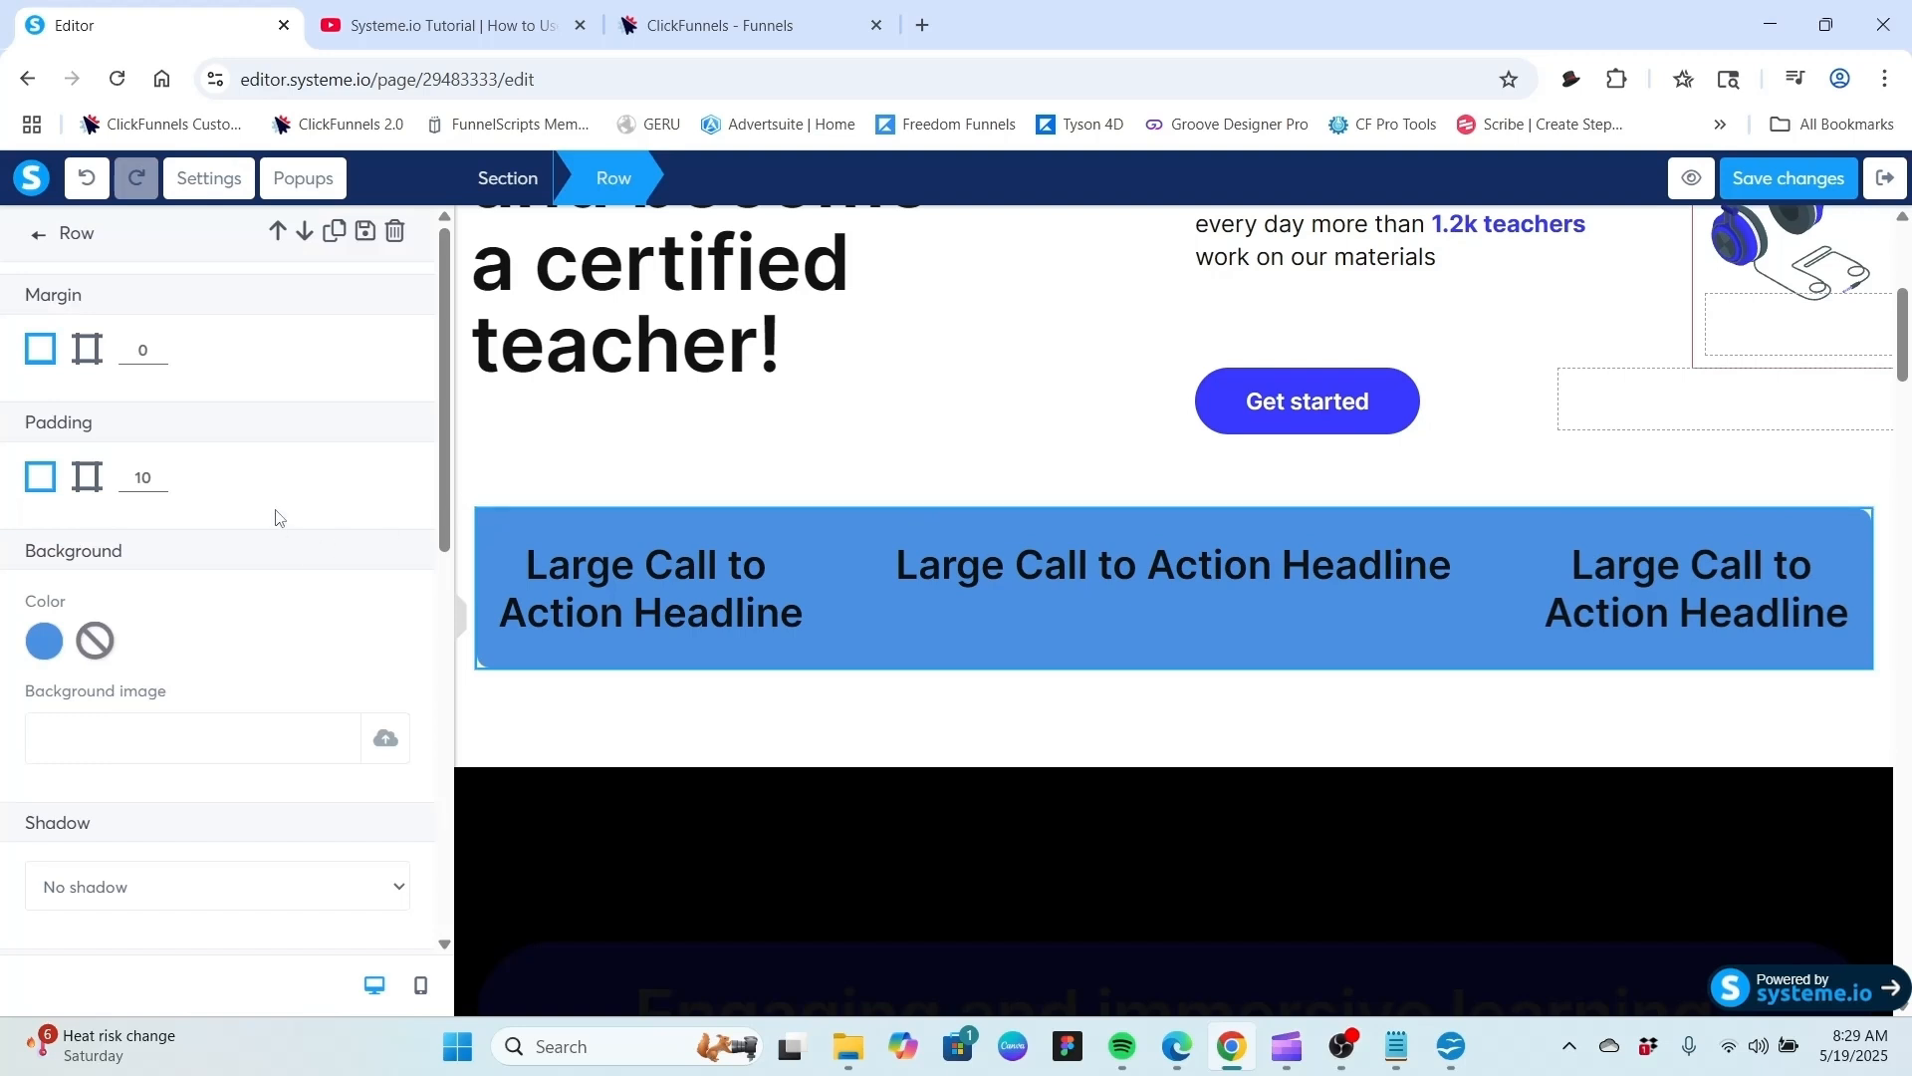
pyautogui.scroll(-5, 245, 488)
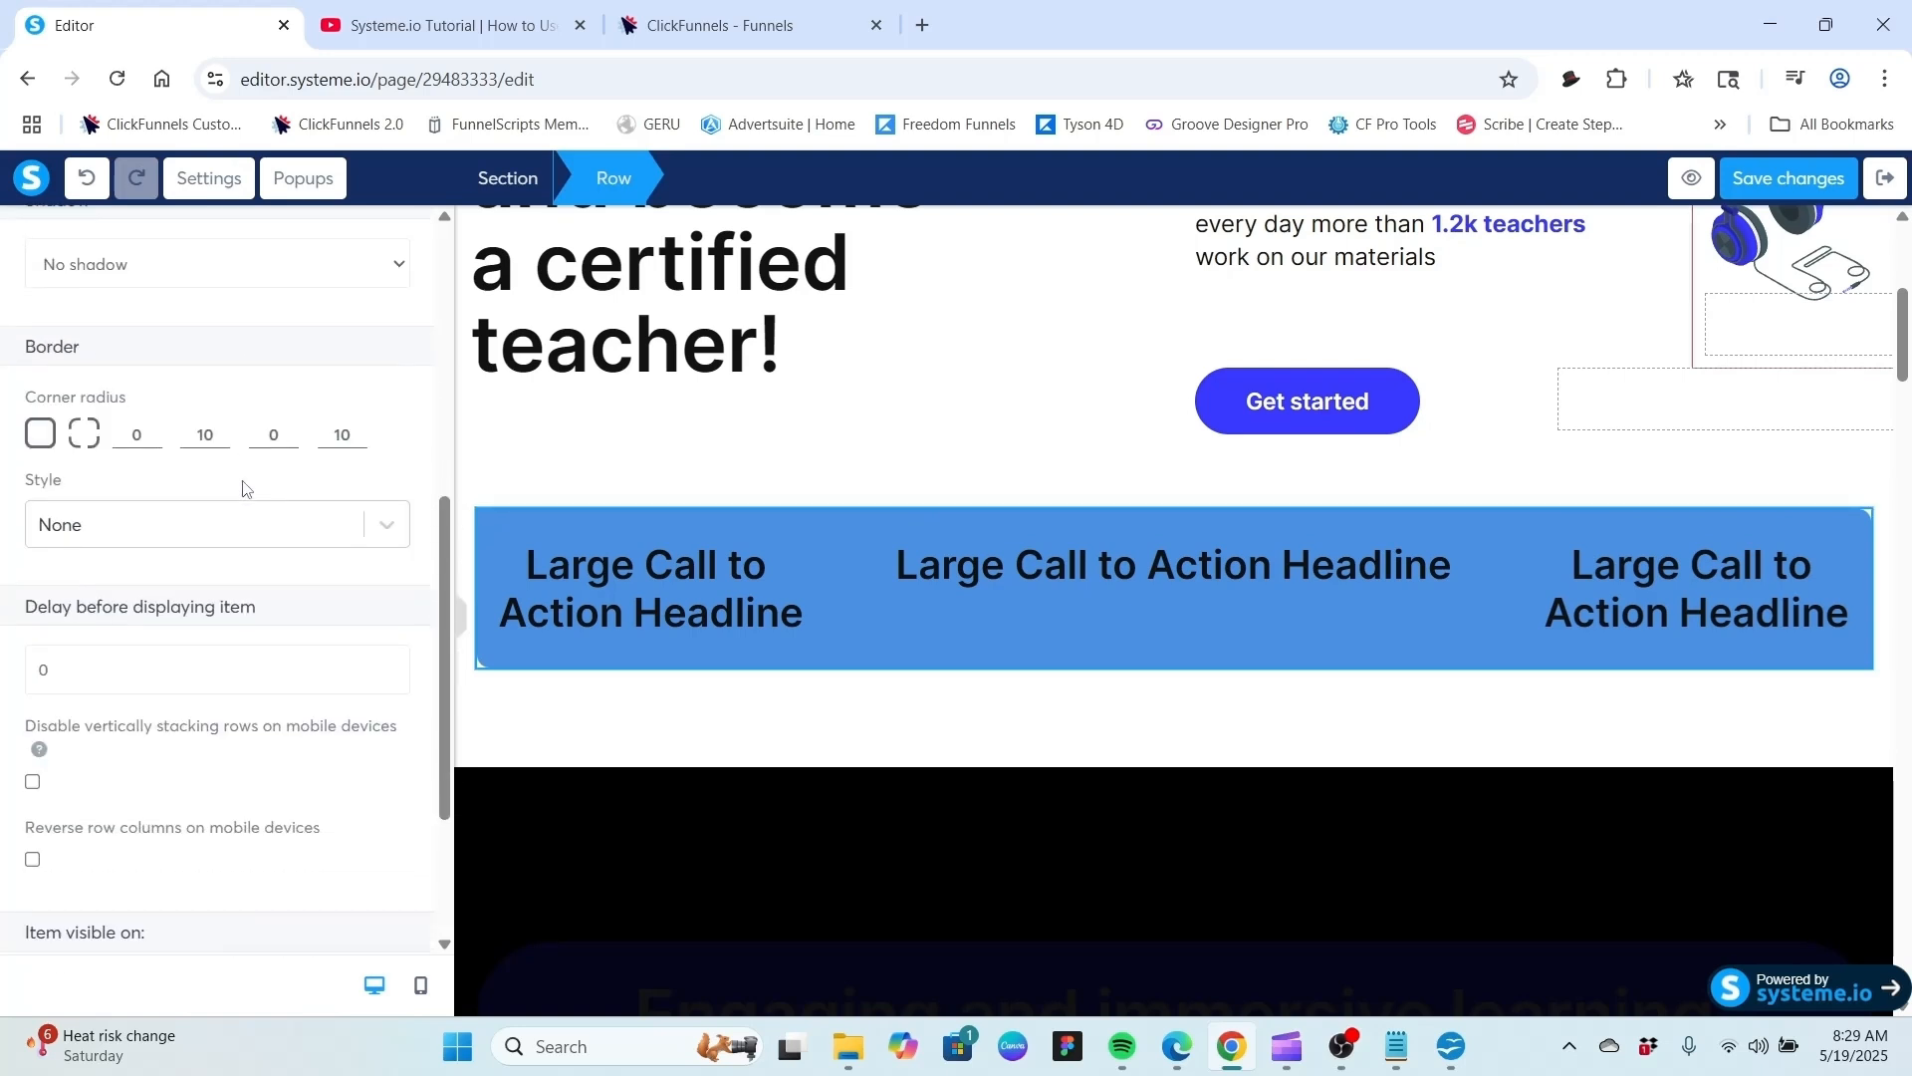
pyautogui.click(223, 431)
pyautogui.click(223, 430)
pyautogui.click(223, 430)
pyautogui.click(222, 429)
pyautogui.click(222, 429)
pyautogui.click(222, 429)
pyautogui.click(222, 429)
pyautogui.click(222, 430)
pyautogui.click(222, 430)
pyautogui.click(222, 430)
pyautogui.click(222, 431)
pyautogui.click(222, 430)
pyautogui.click(222, 431)
pyautogui.click(361, 430)
pyautogui.click(361, 429)
pyautogui.click(361, 429)
pyautogui.click(360, 429)
pyautogui.click(361, 429)
pyautogui.click(361, 429)
pyautogui.click(360, 429)
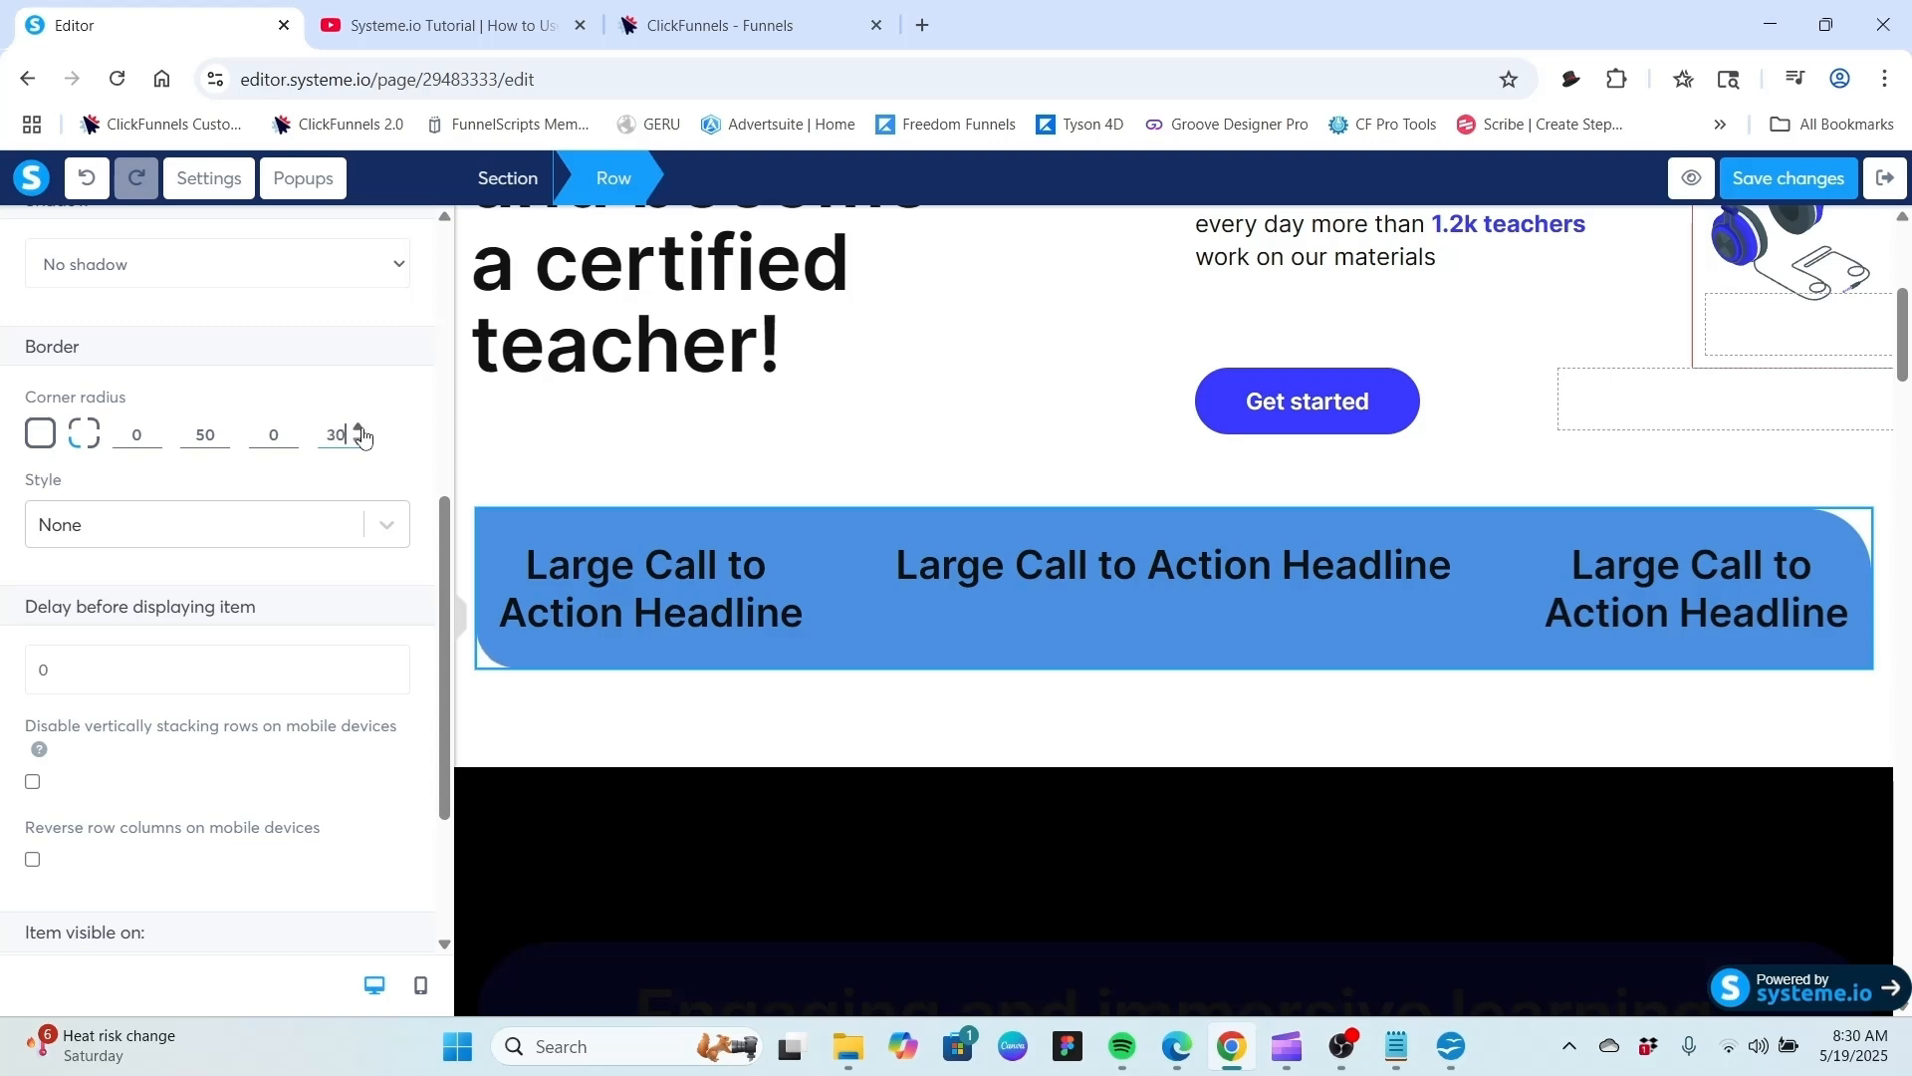
pyautogui.click(361, 429)
pyautogui.click(361, 429)
pyautogui.click(361, 430)
pyautogui.click(360, 430)
pyautogui.click(360, 429)
pyautogui.click(361, 429)
pyautogui.click(360, 429)
pyautogui.click(361, 429)
pyautogui.click(361, 430)
pyautogui.click(360, 429)
pyautogui.click(361, 429)
pyautogui.click(361, 429)
# Switch the row back to a single corner radius and set it to 0.
pyautogui.click(41, 435)
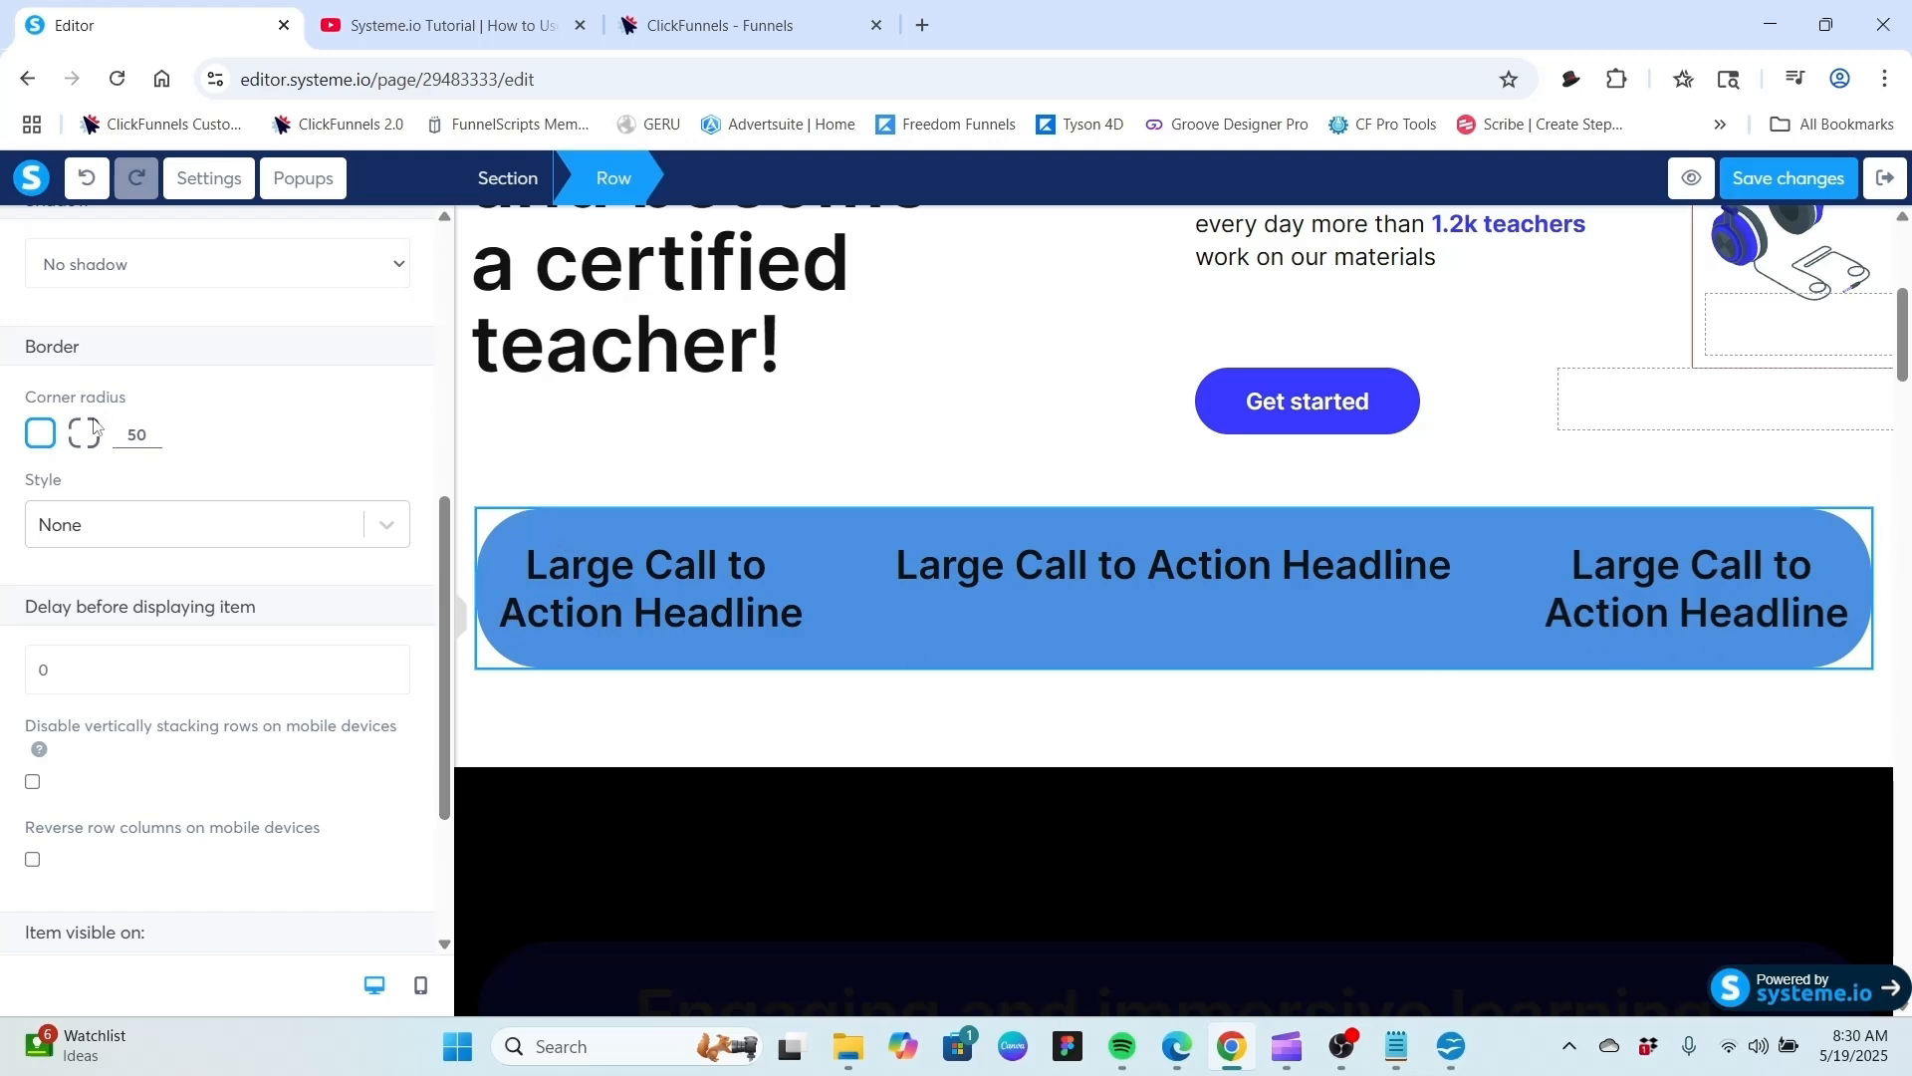
pyautogui.moveTo(152, 441); pyautogui.dragTo(153, 442)
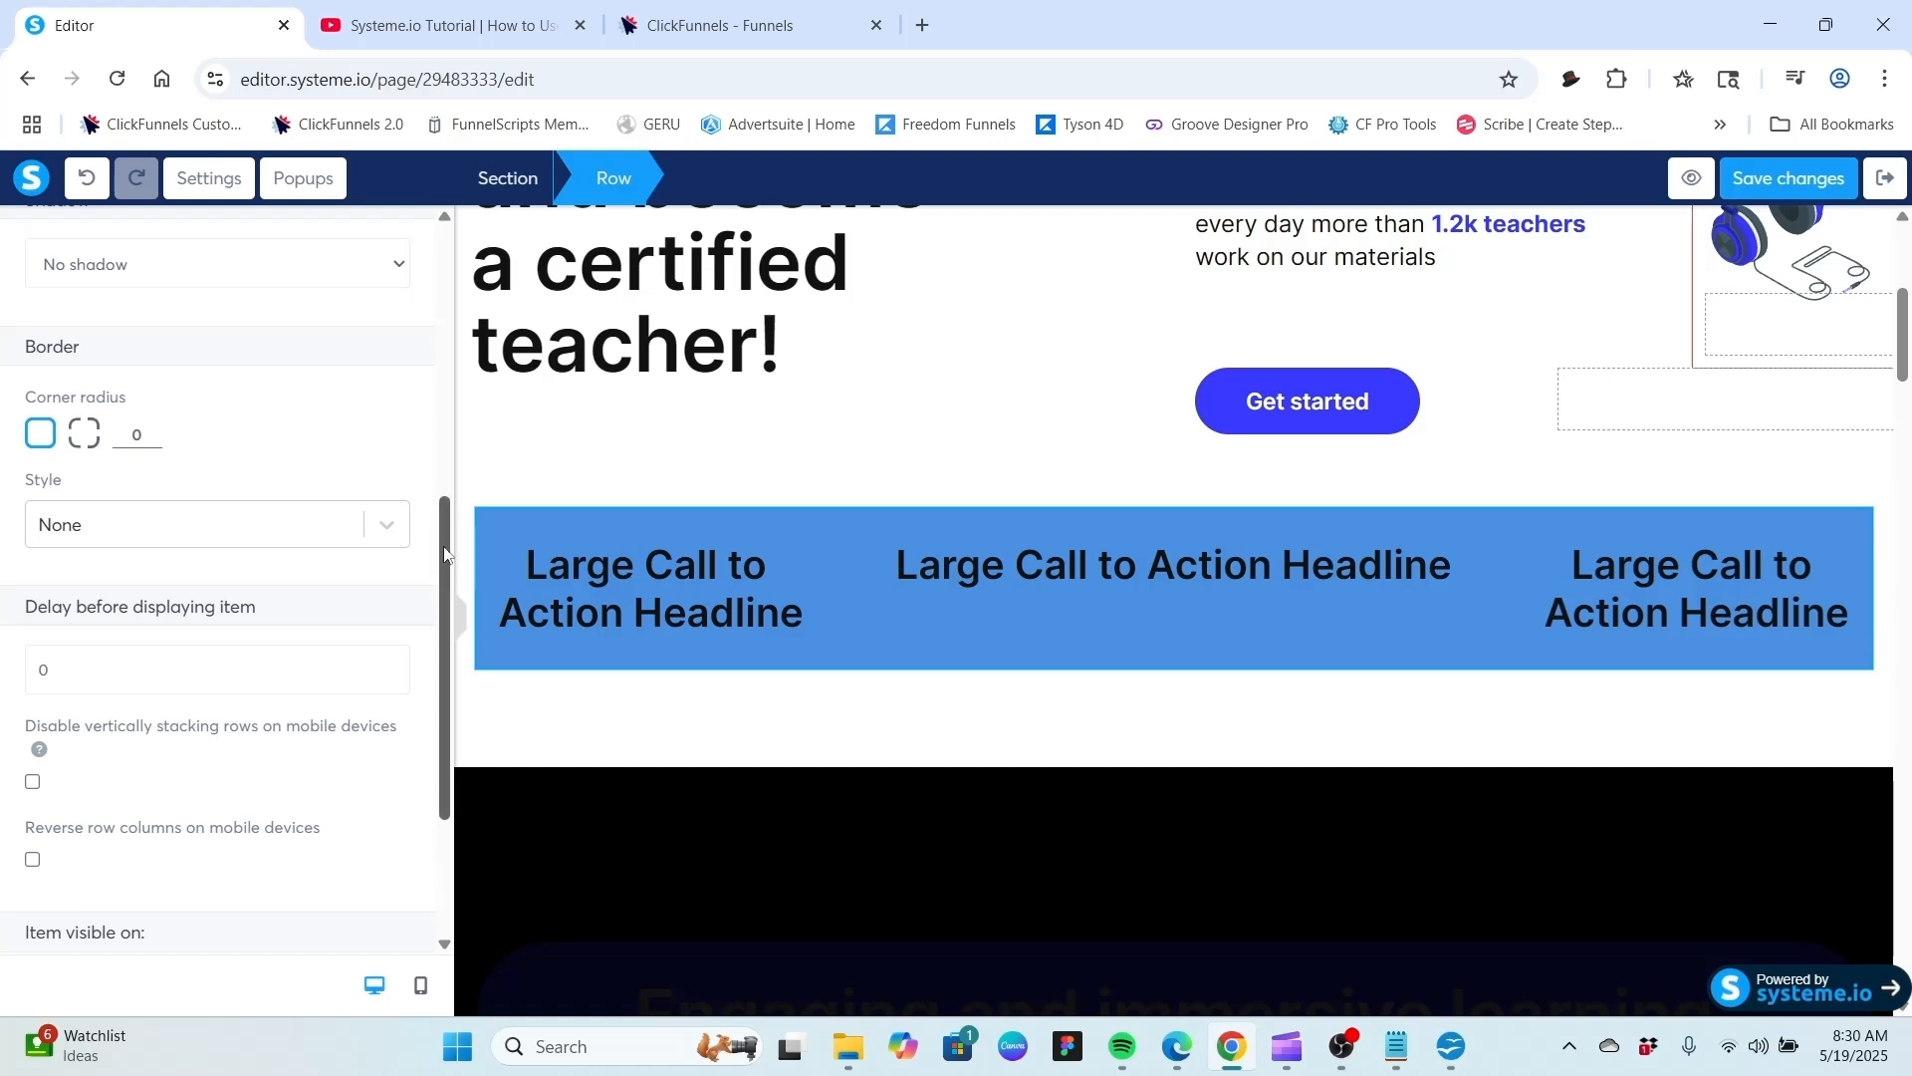
pyautogui.moveTo(444, 555); pyautogui.dragTo(438, 276)
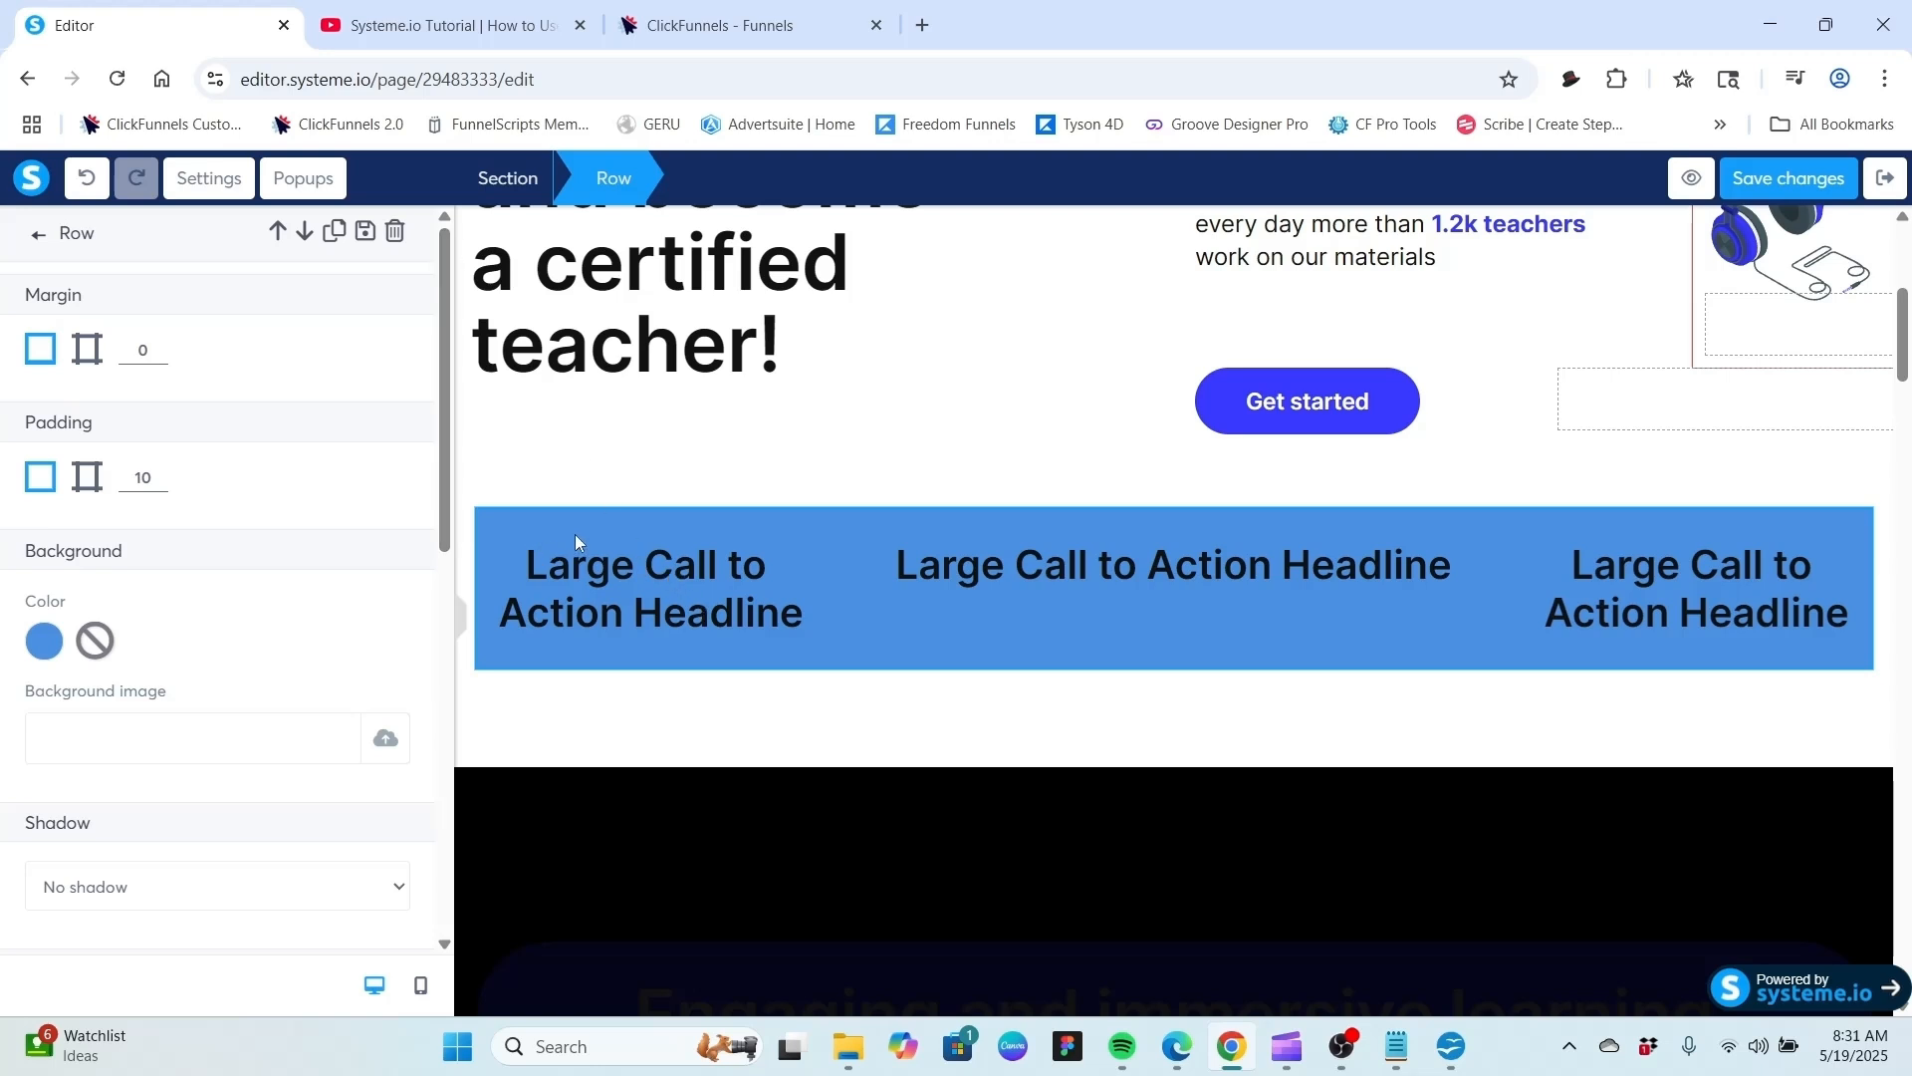
# Move the row's column dividers so the three columns have equal widths.
pyautogui.click(541, 511)
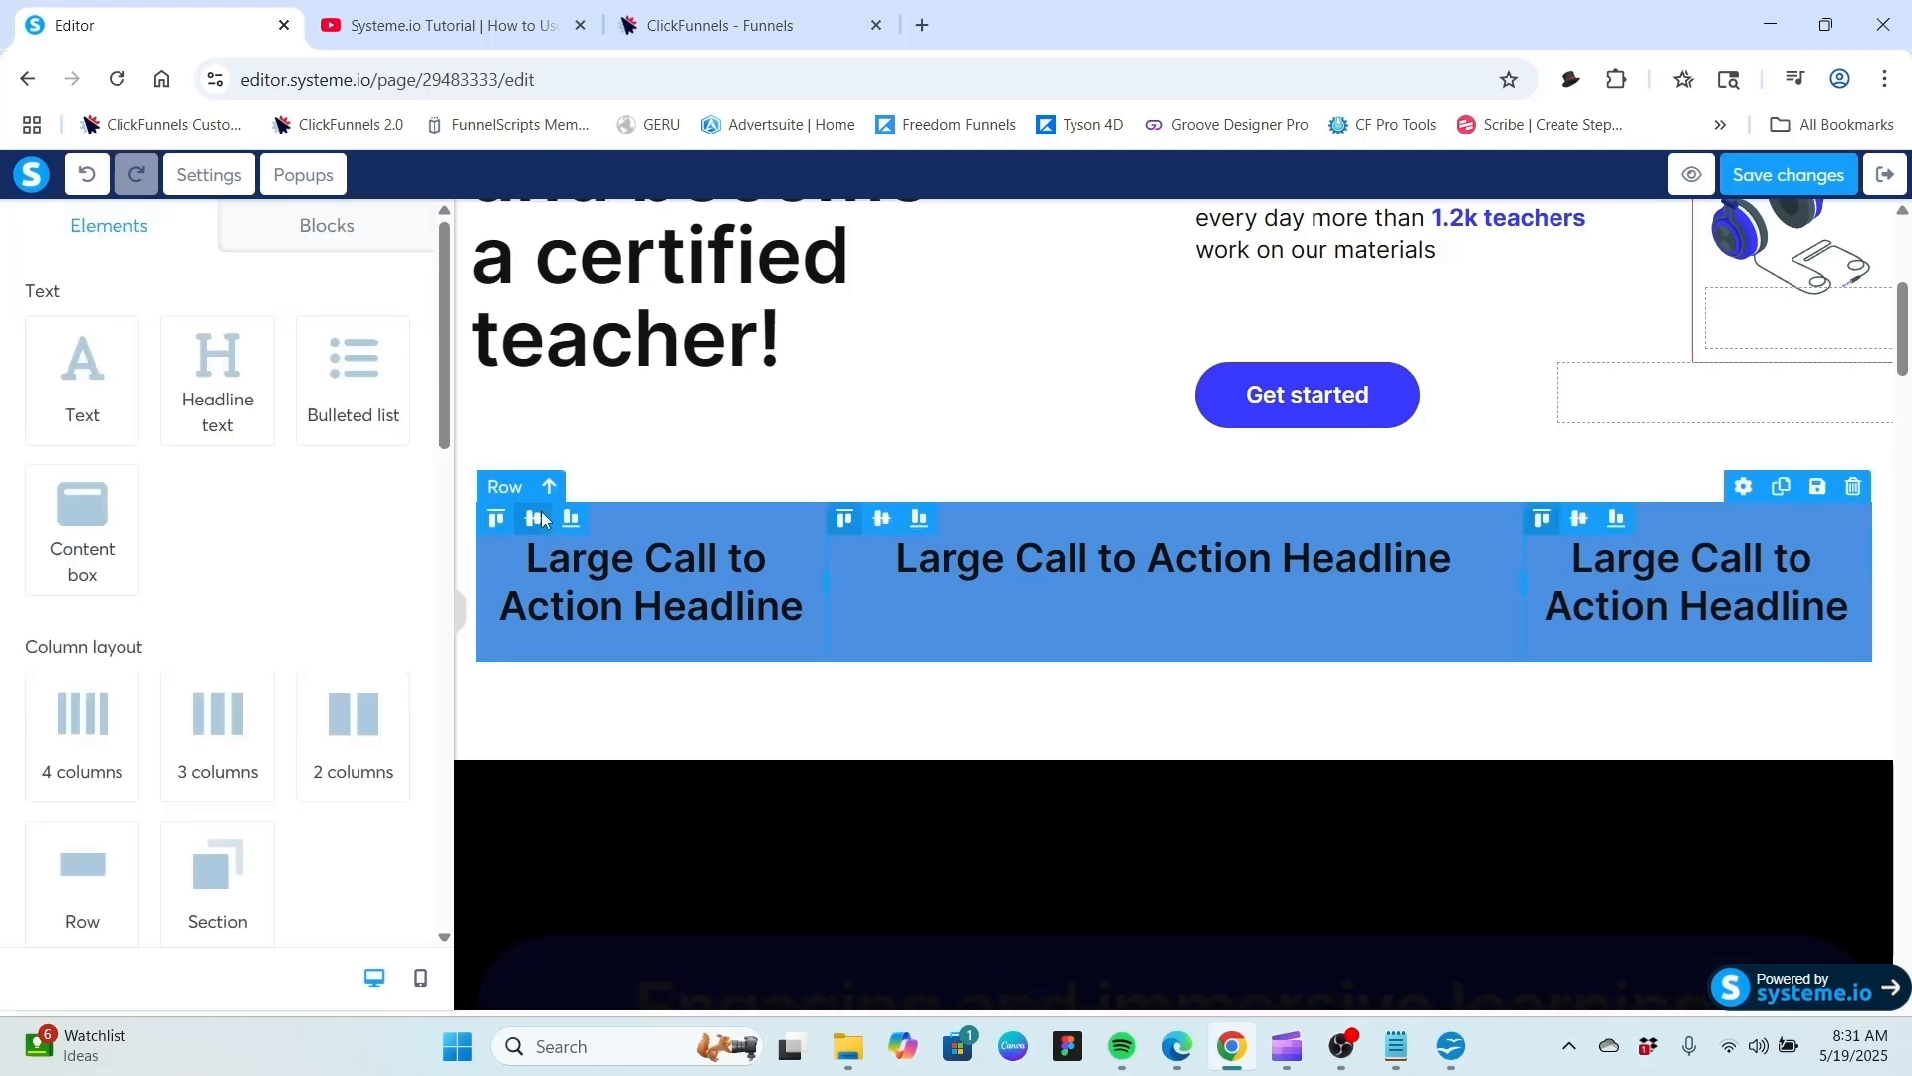
pyautogui.click(517, 493)
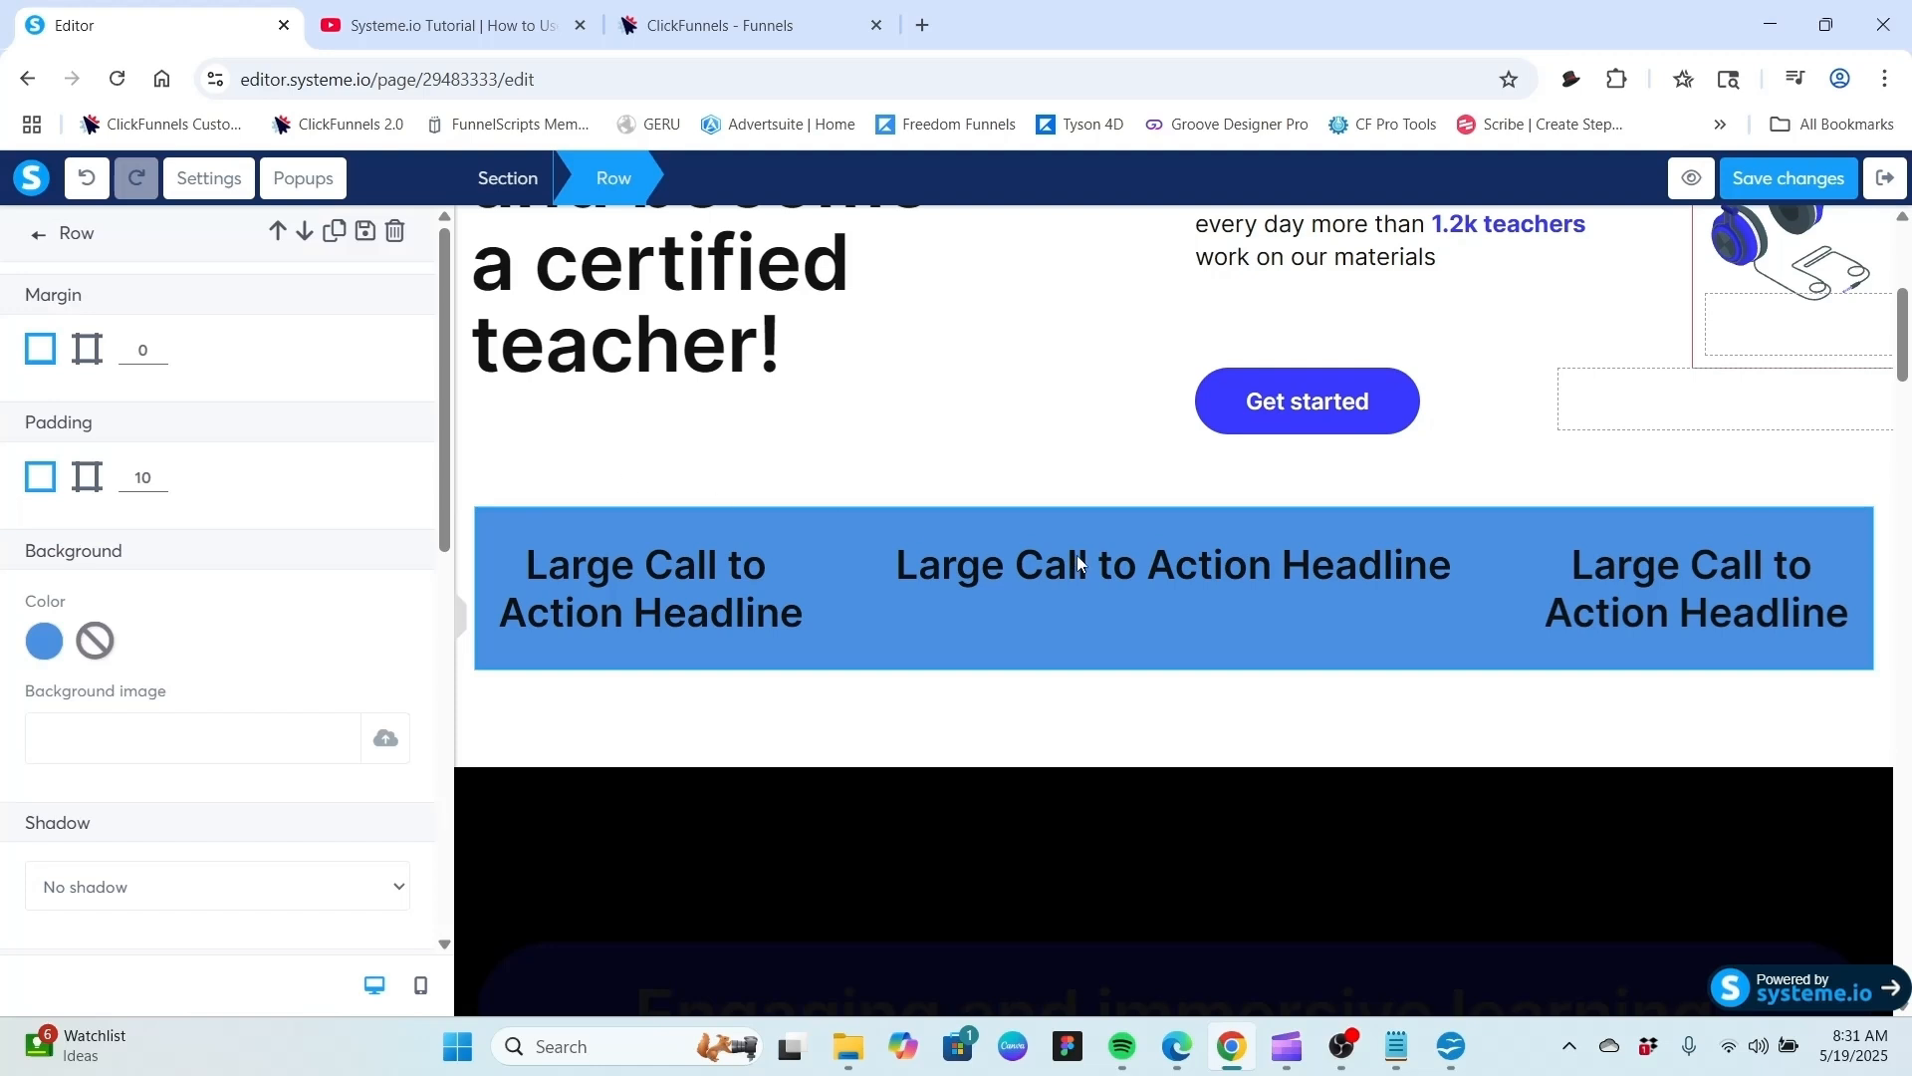
pyautogui.moveTo(451, 448)
pyautogui.mouseDown()
pyautogui.moveTo(443, 754)
pyautogui.moveTo(428, 430)
pyautogui.mouseUp()
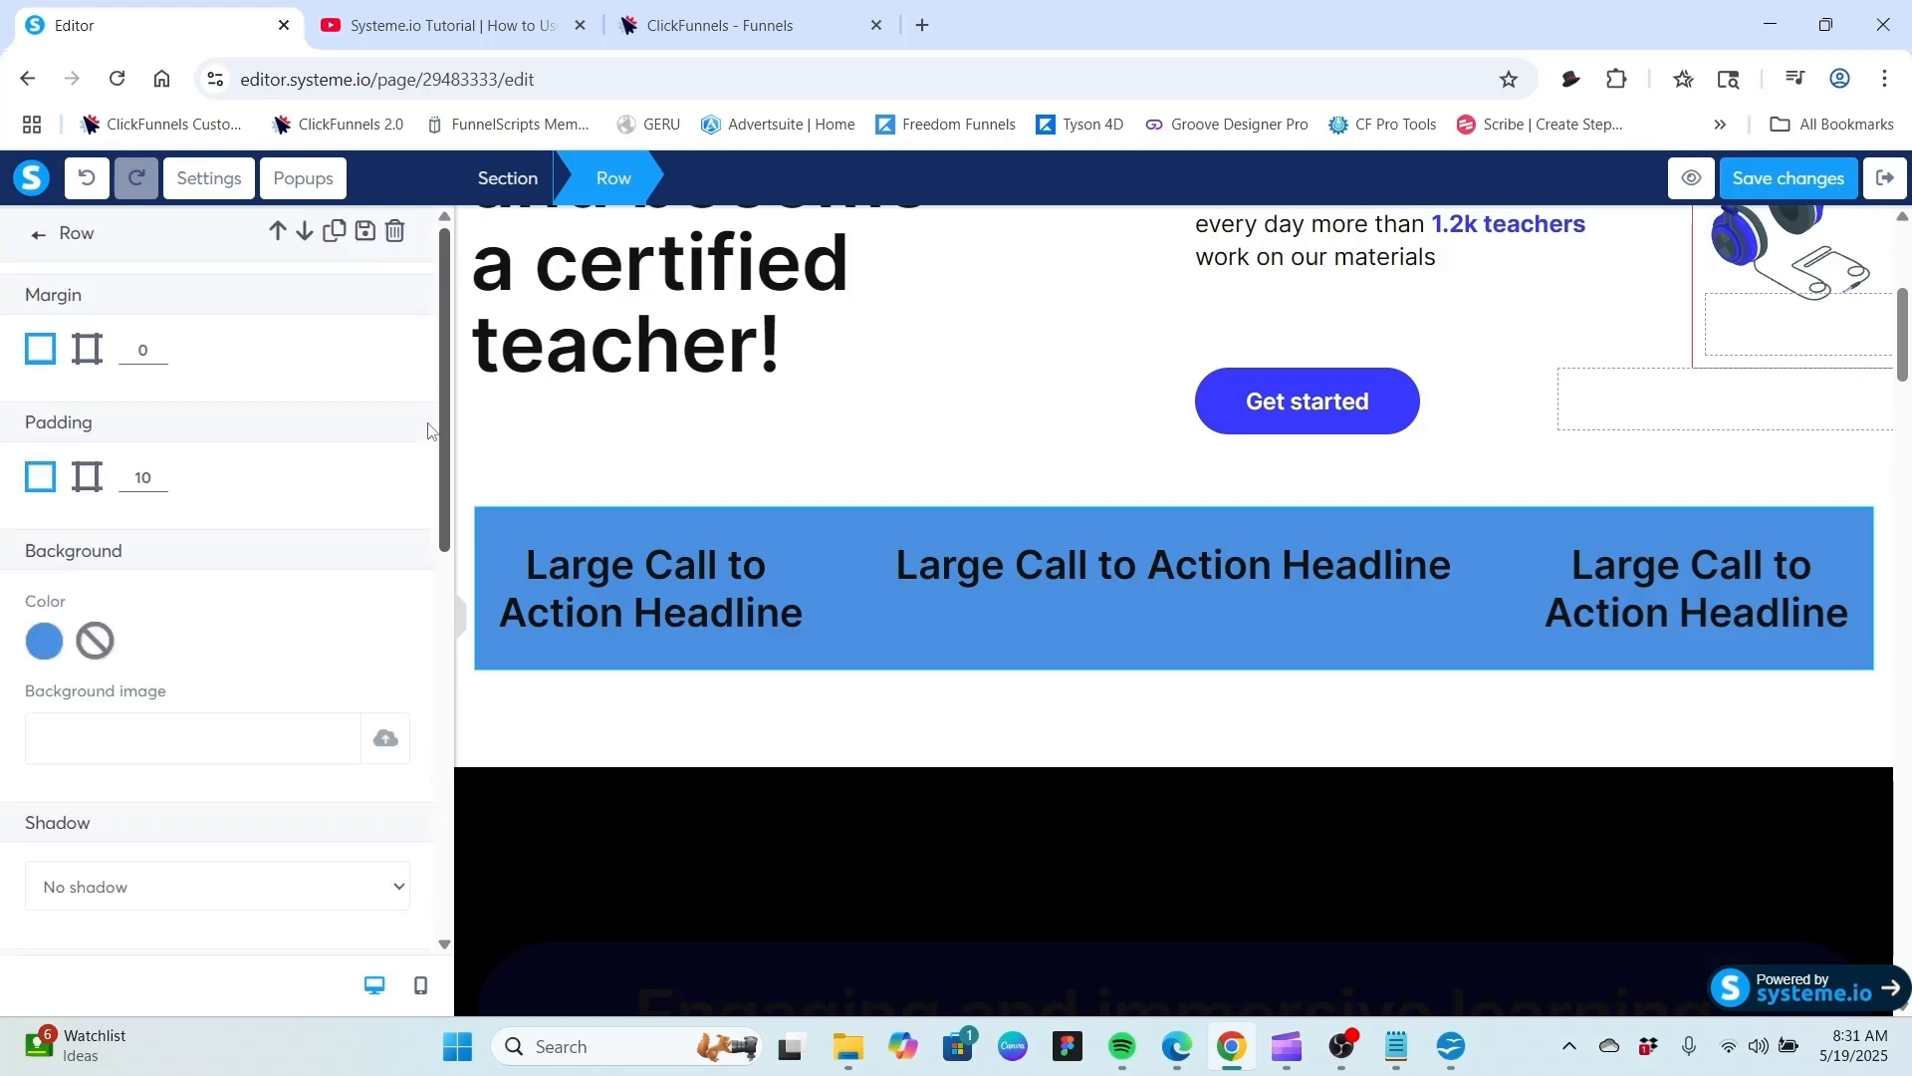
pyautogui.click(36, 239)
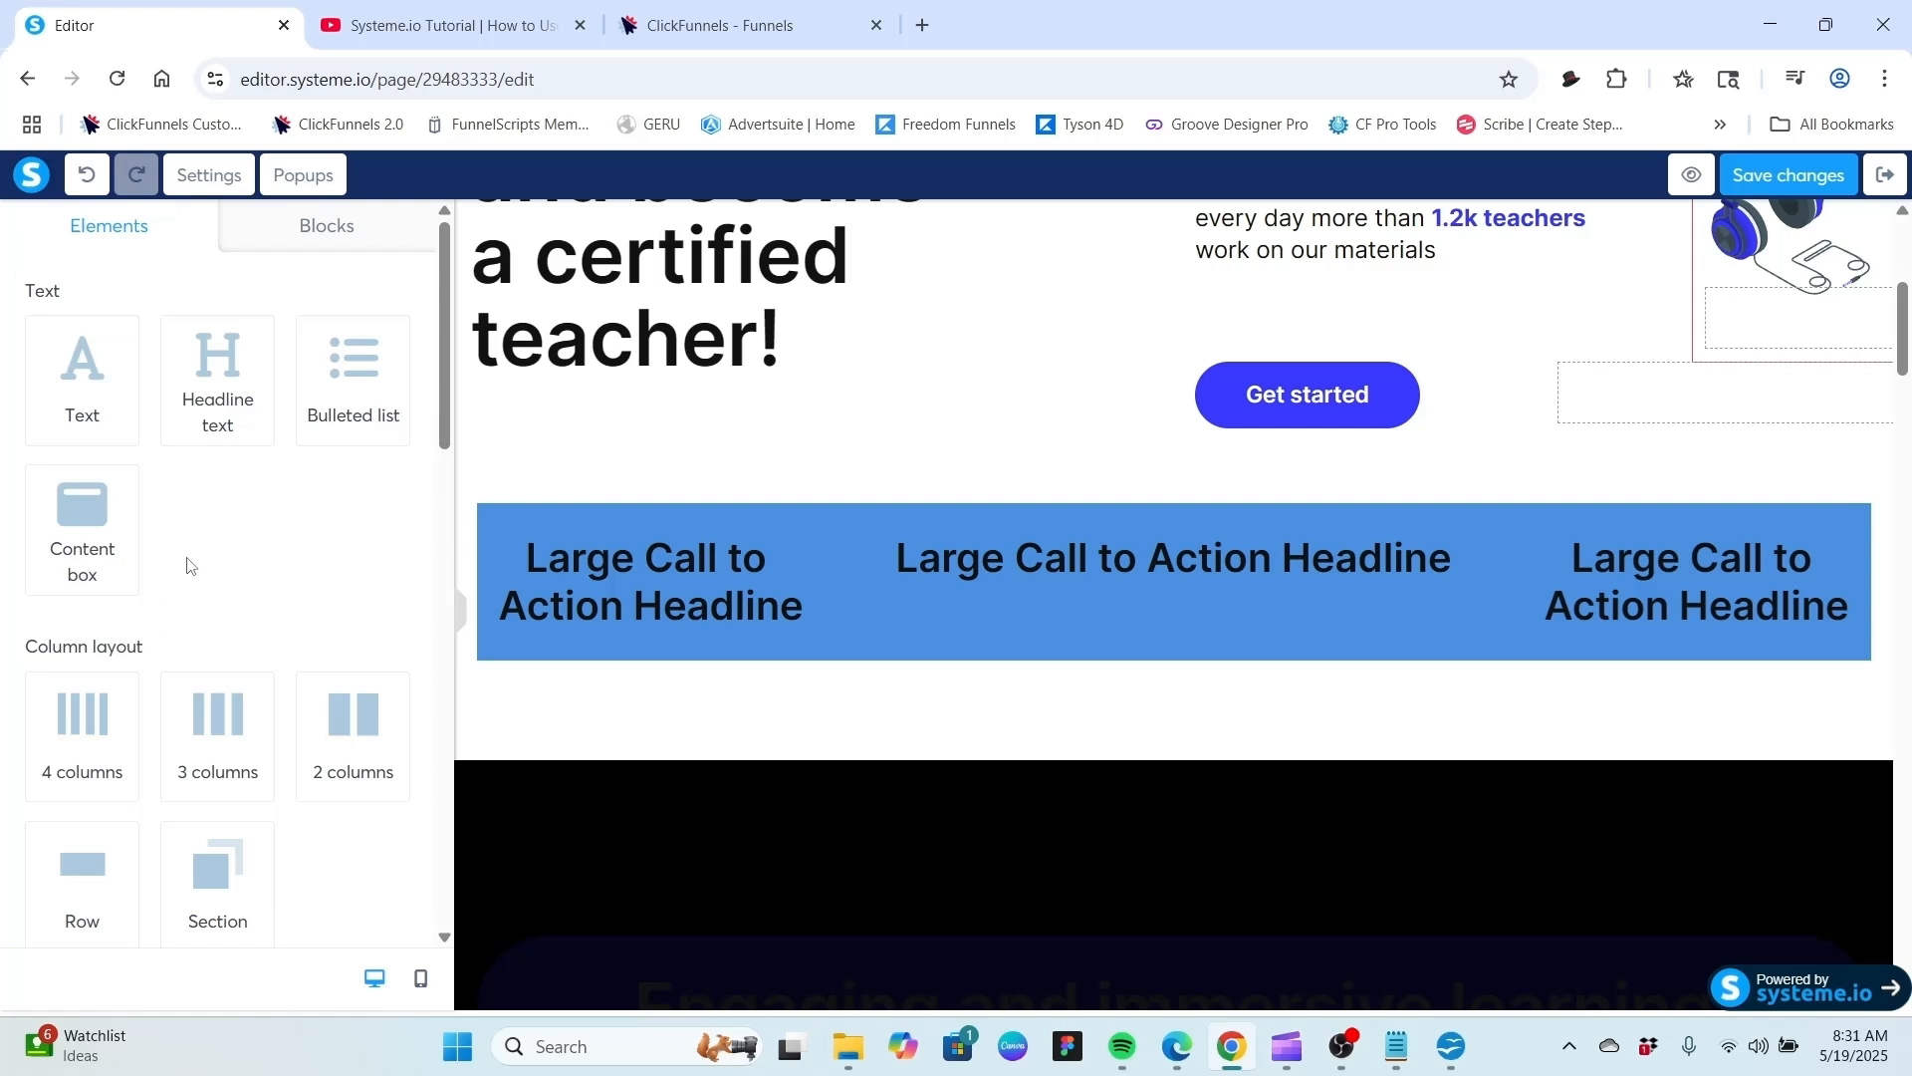
pyautogui.click(893, 610)
pyautogui.click(822, 590)
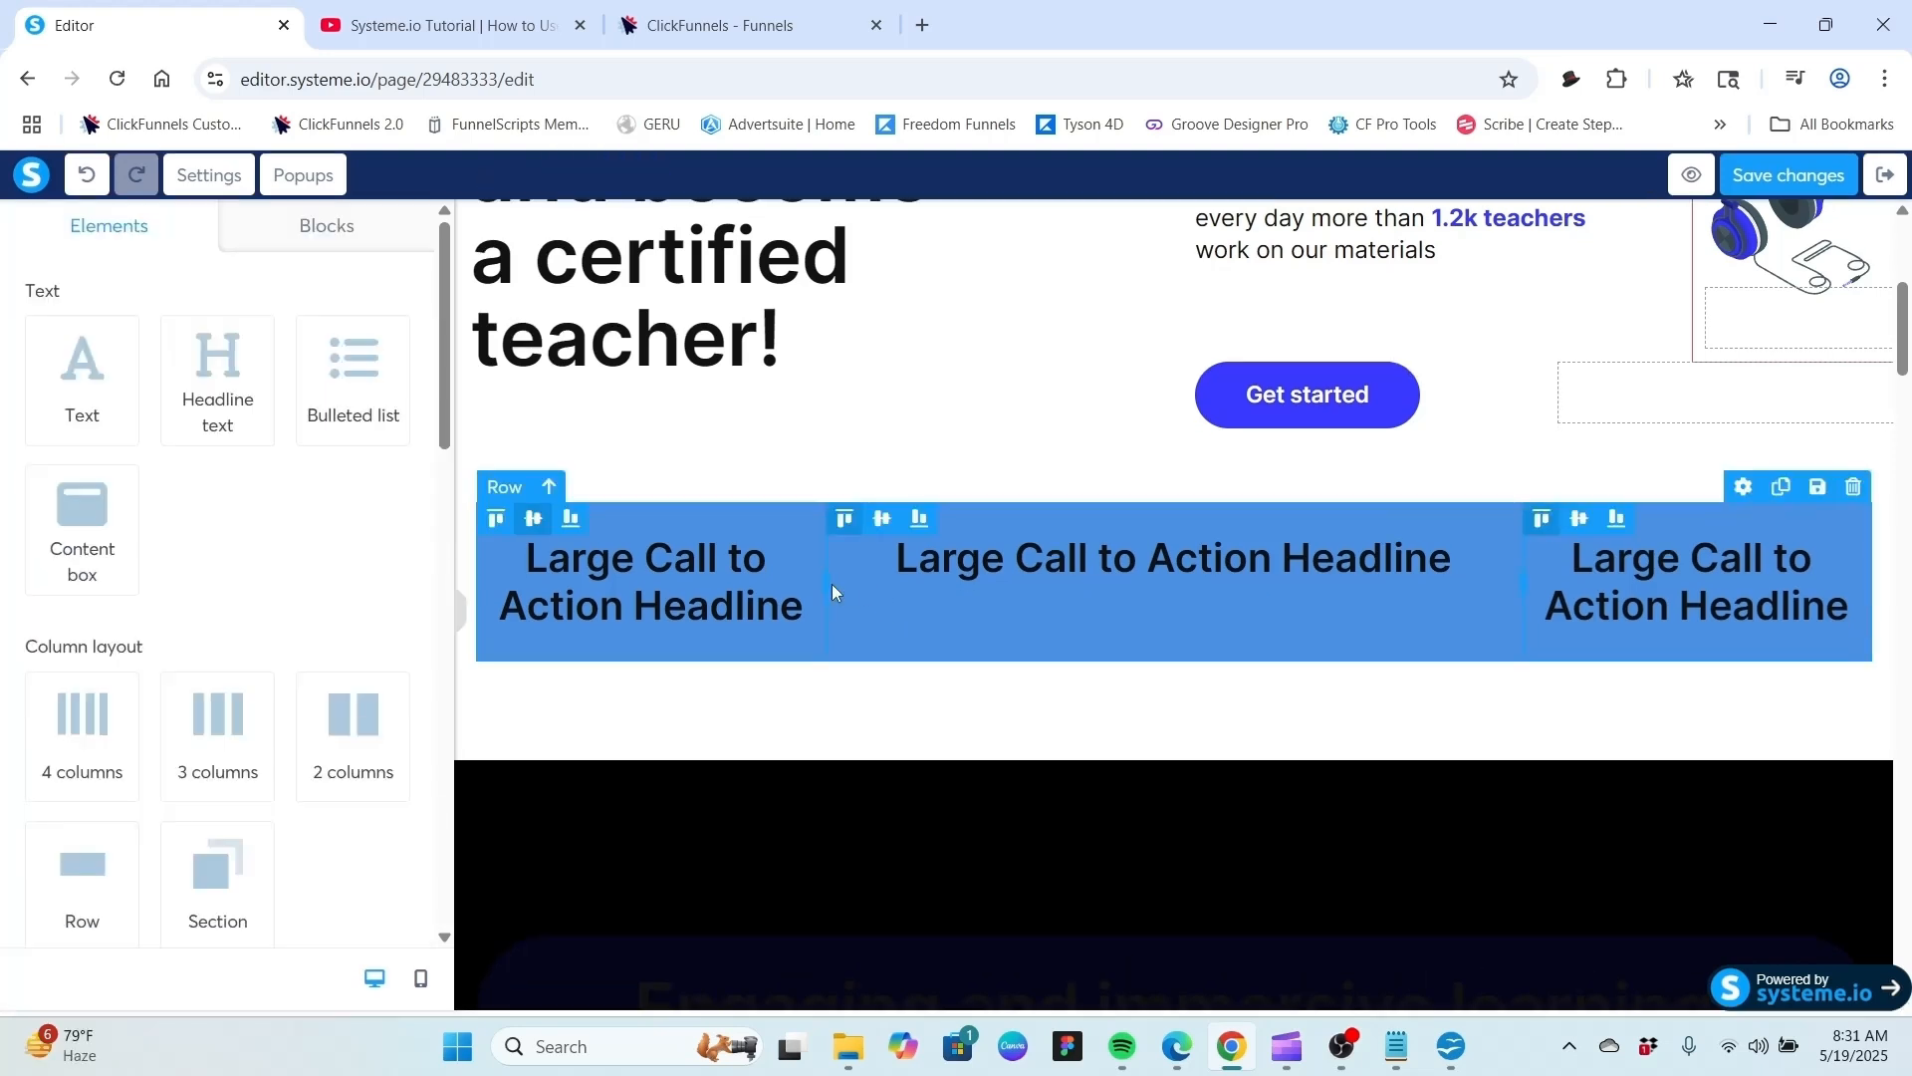
pyautogui.moveTo(823, 580); pyautogui.dragTo(904, 596)
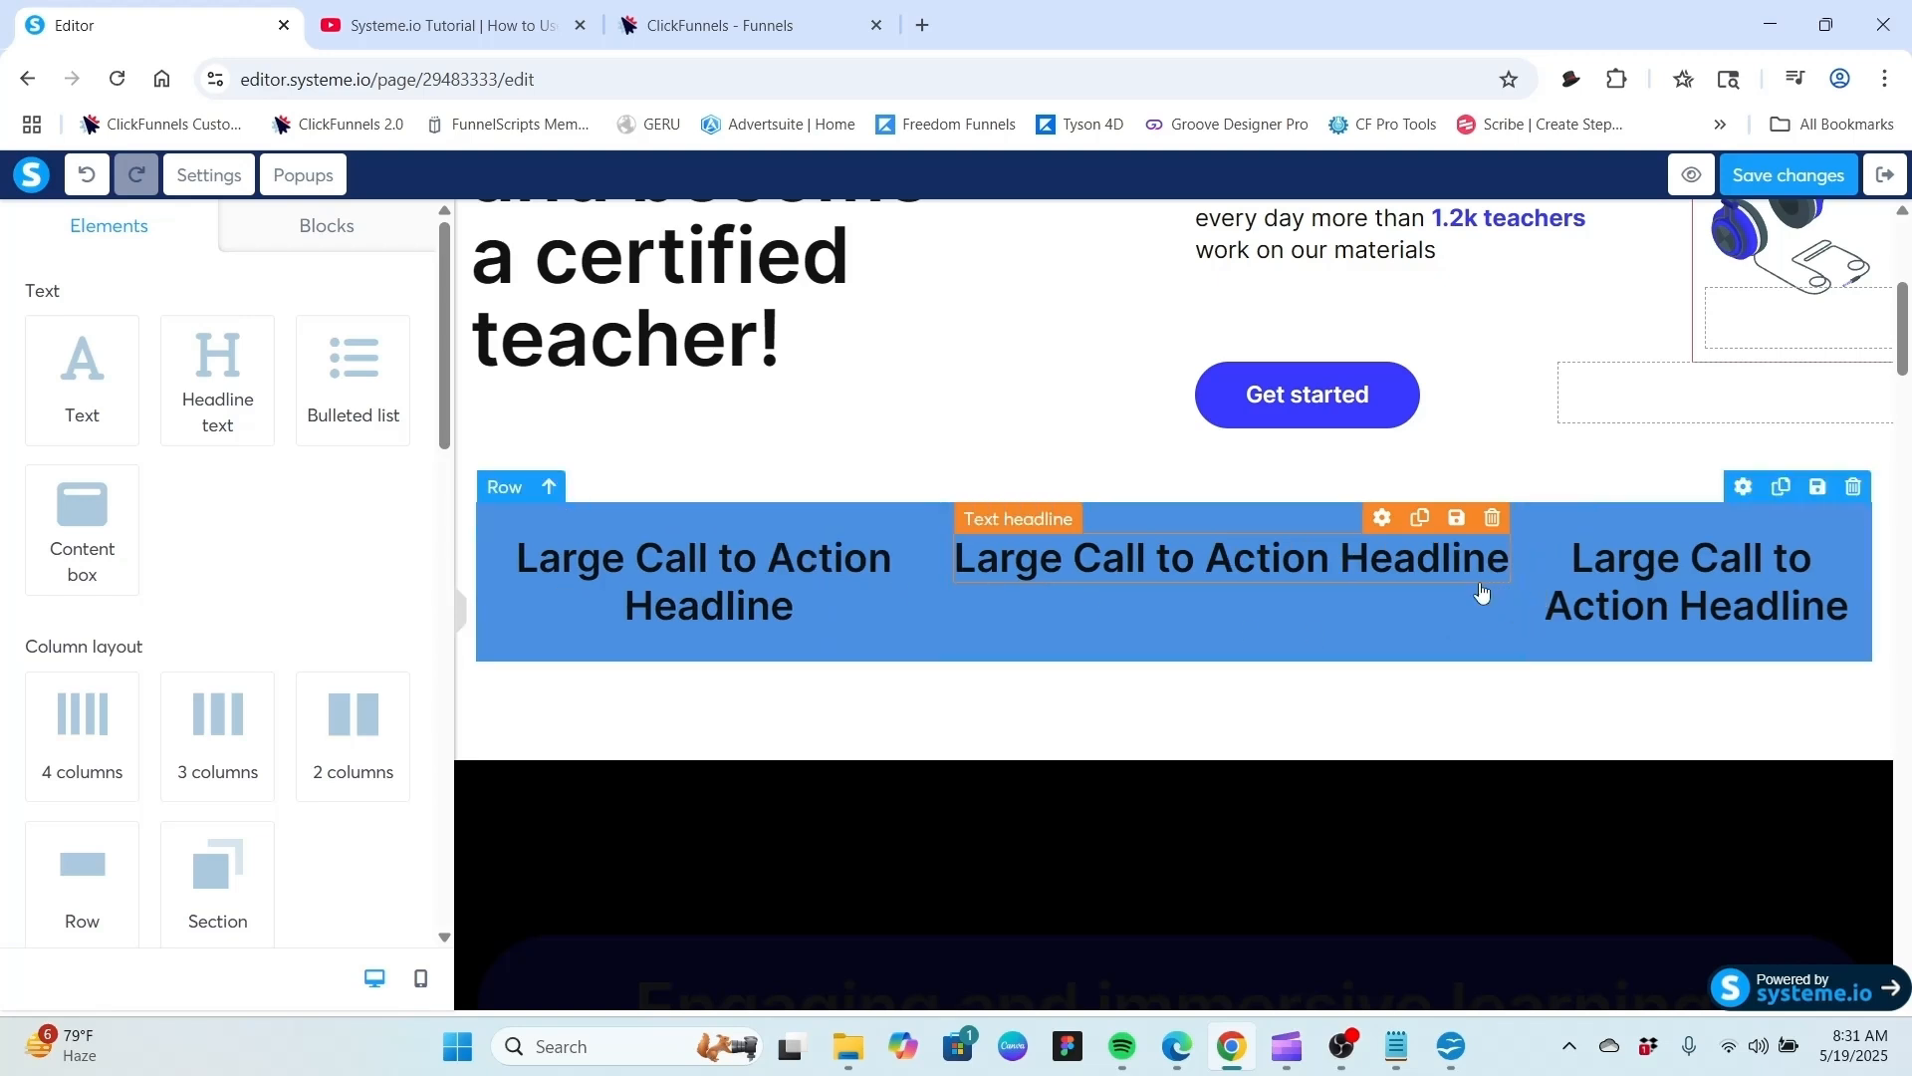
pyautogui.moveTo(1525, 583); pyautogui.dragTo(1421, 589)
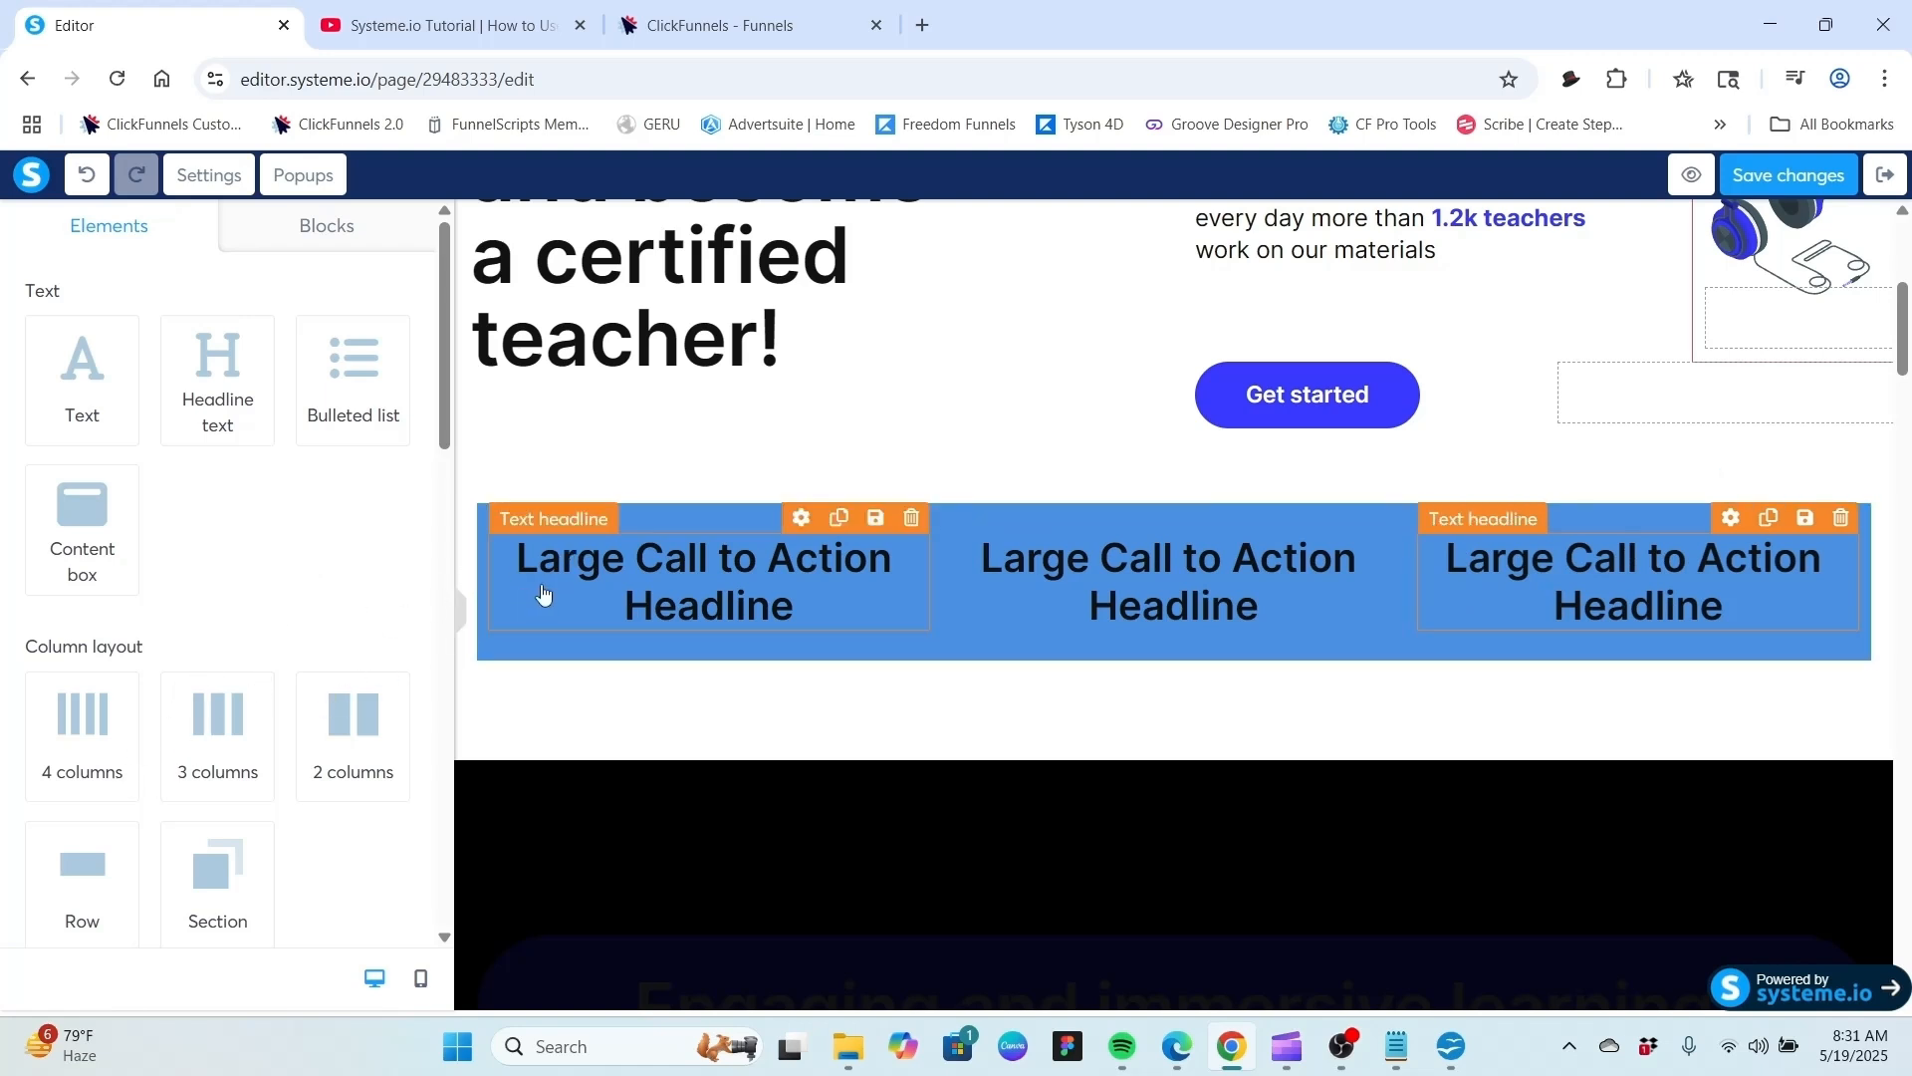
# Reselect the row and remove its background color.
pyautogui.click(491, 495)
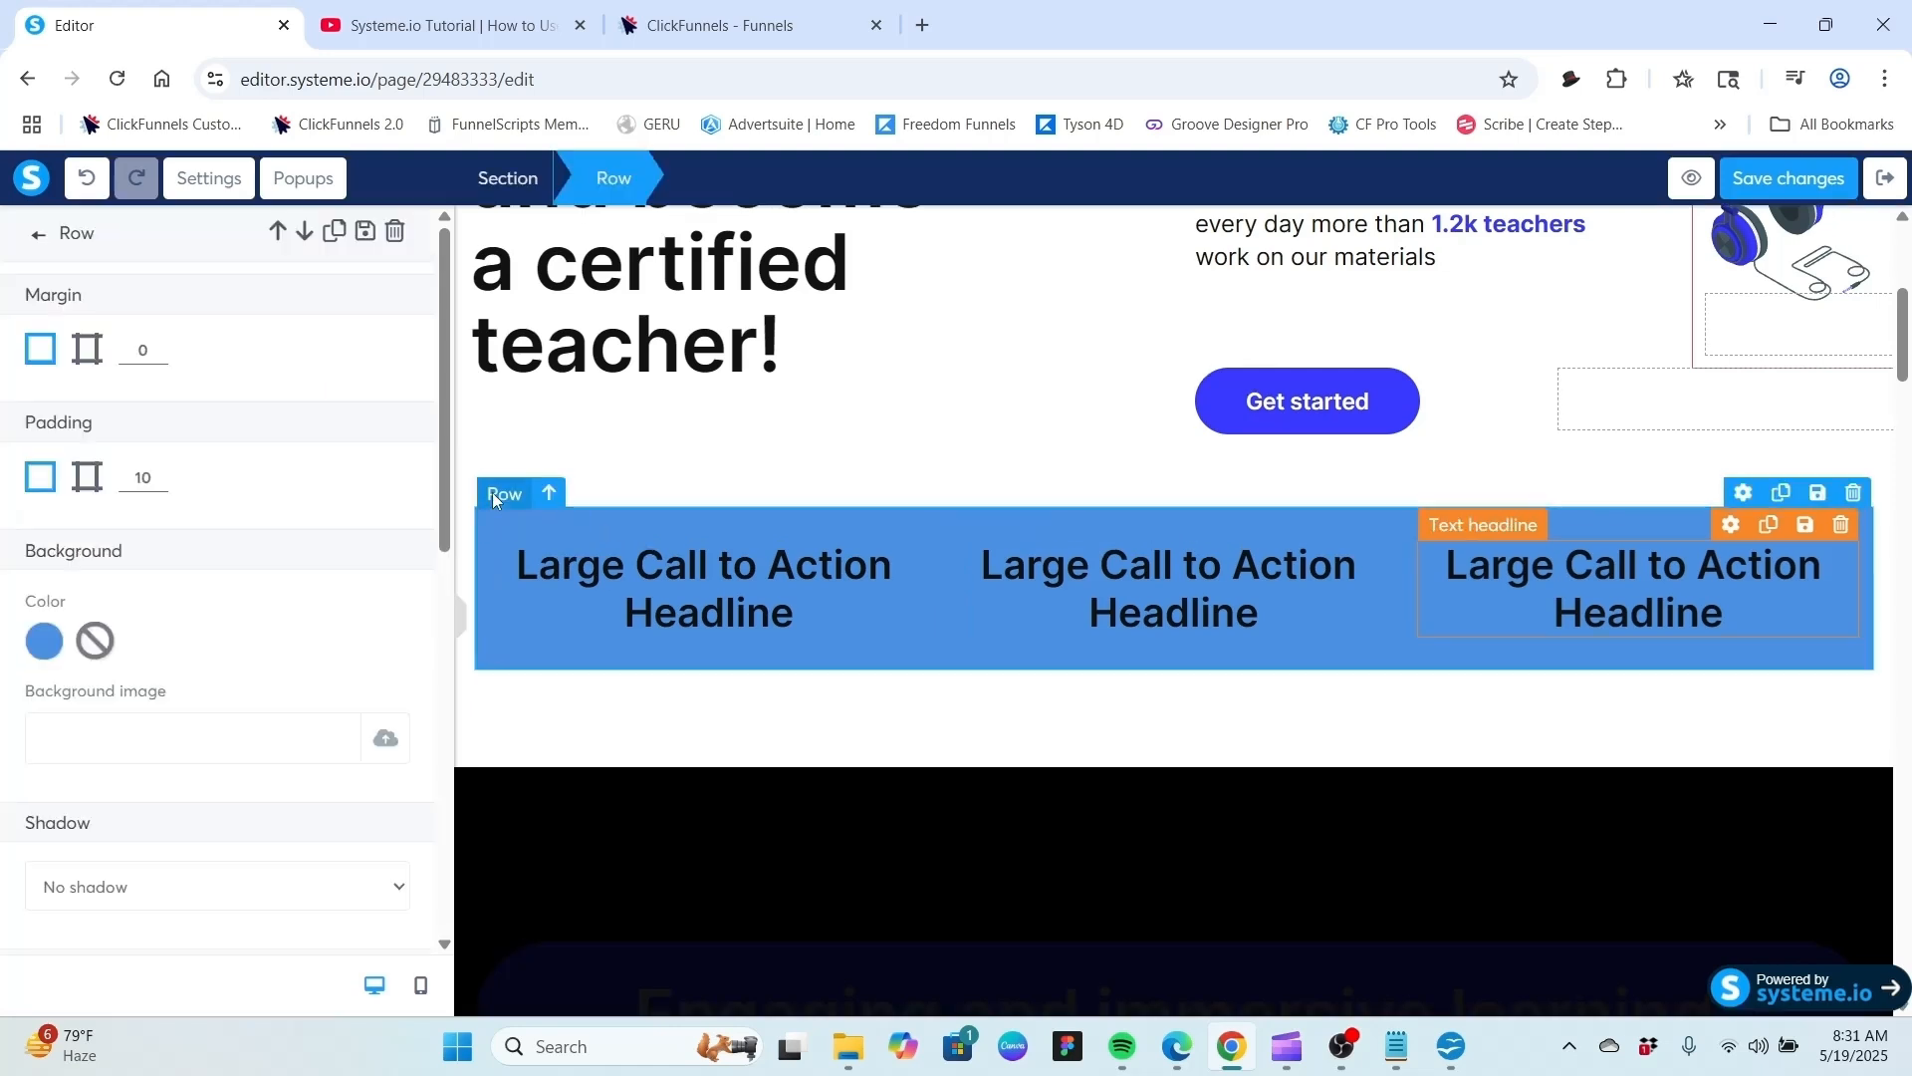
pyautogui.click(100, 641)
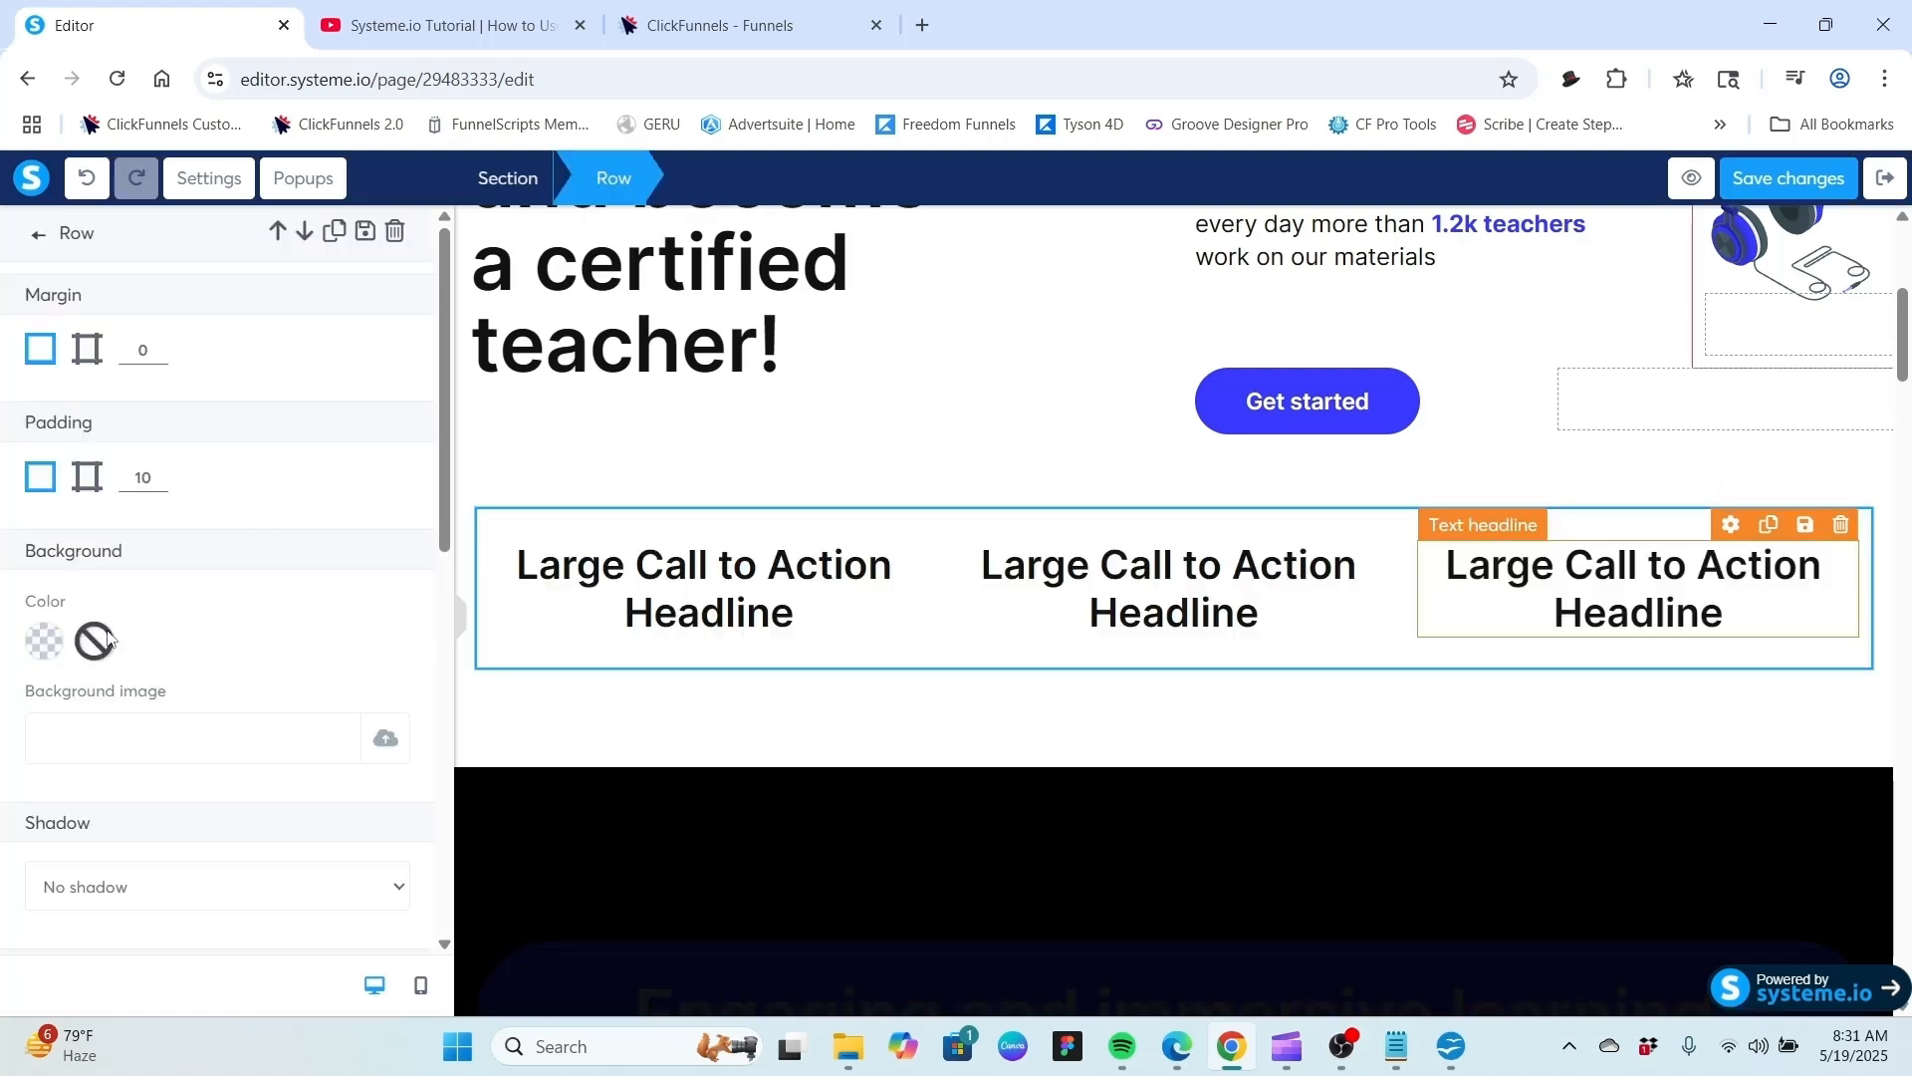
pyautogui.click(711, 423)
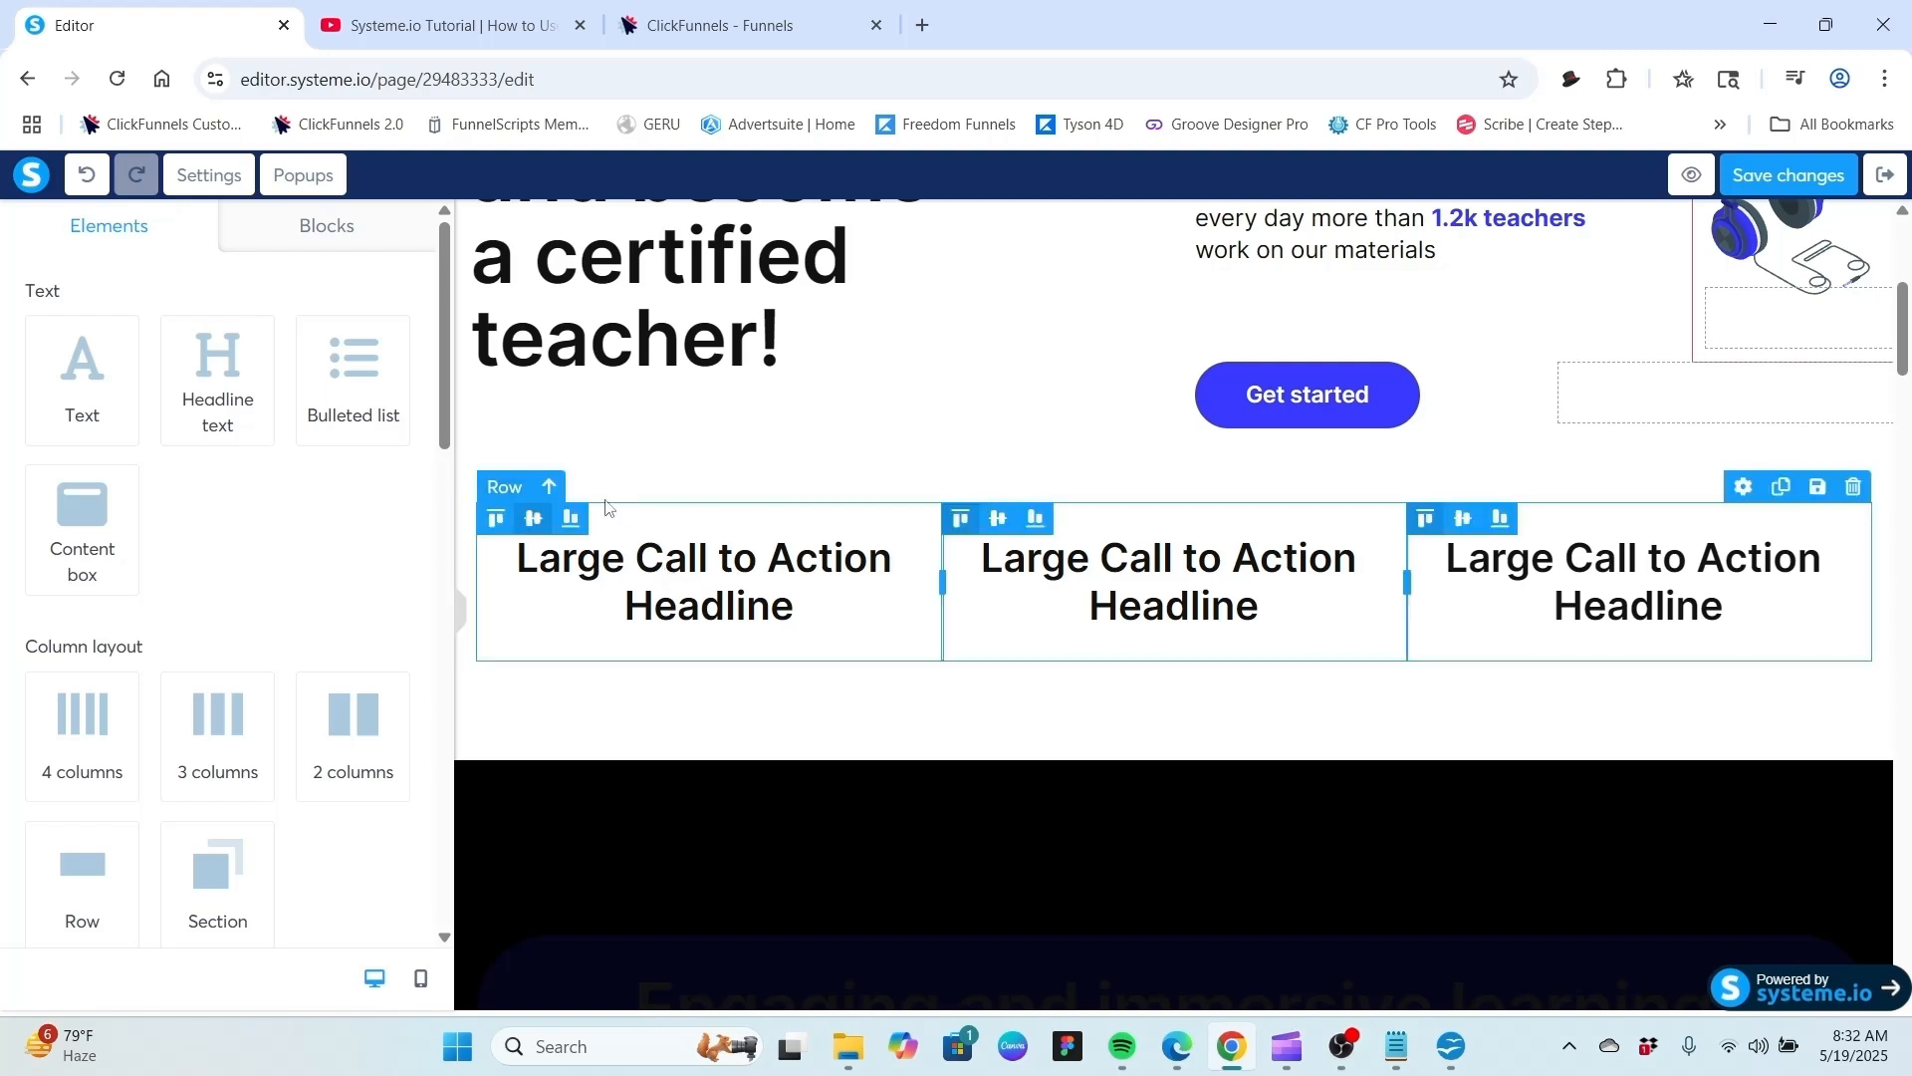
# Insert a new row into the first column and move that column's headline into it.
pyautogui.click(506, 489)
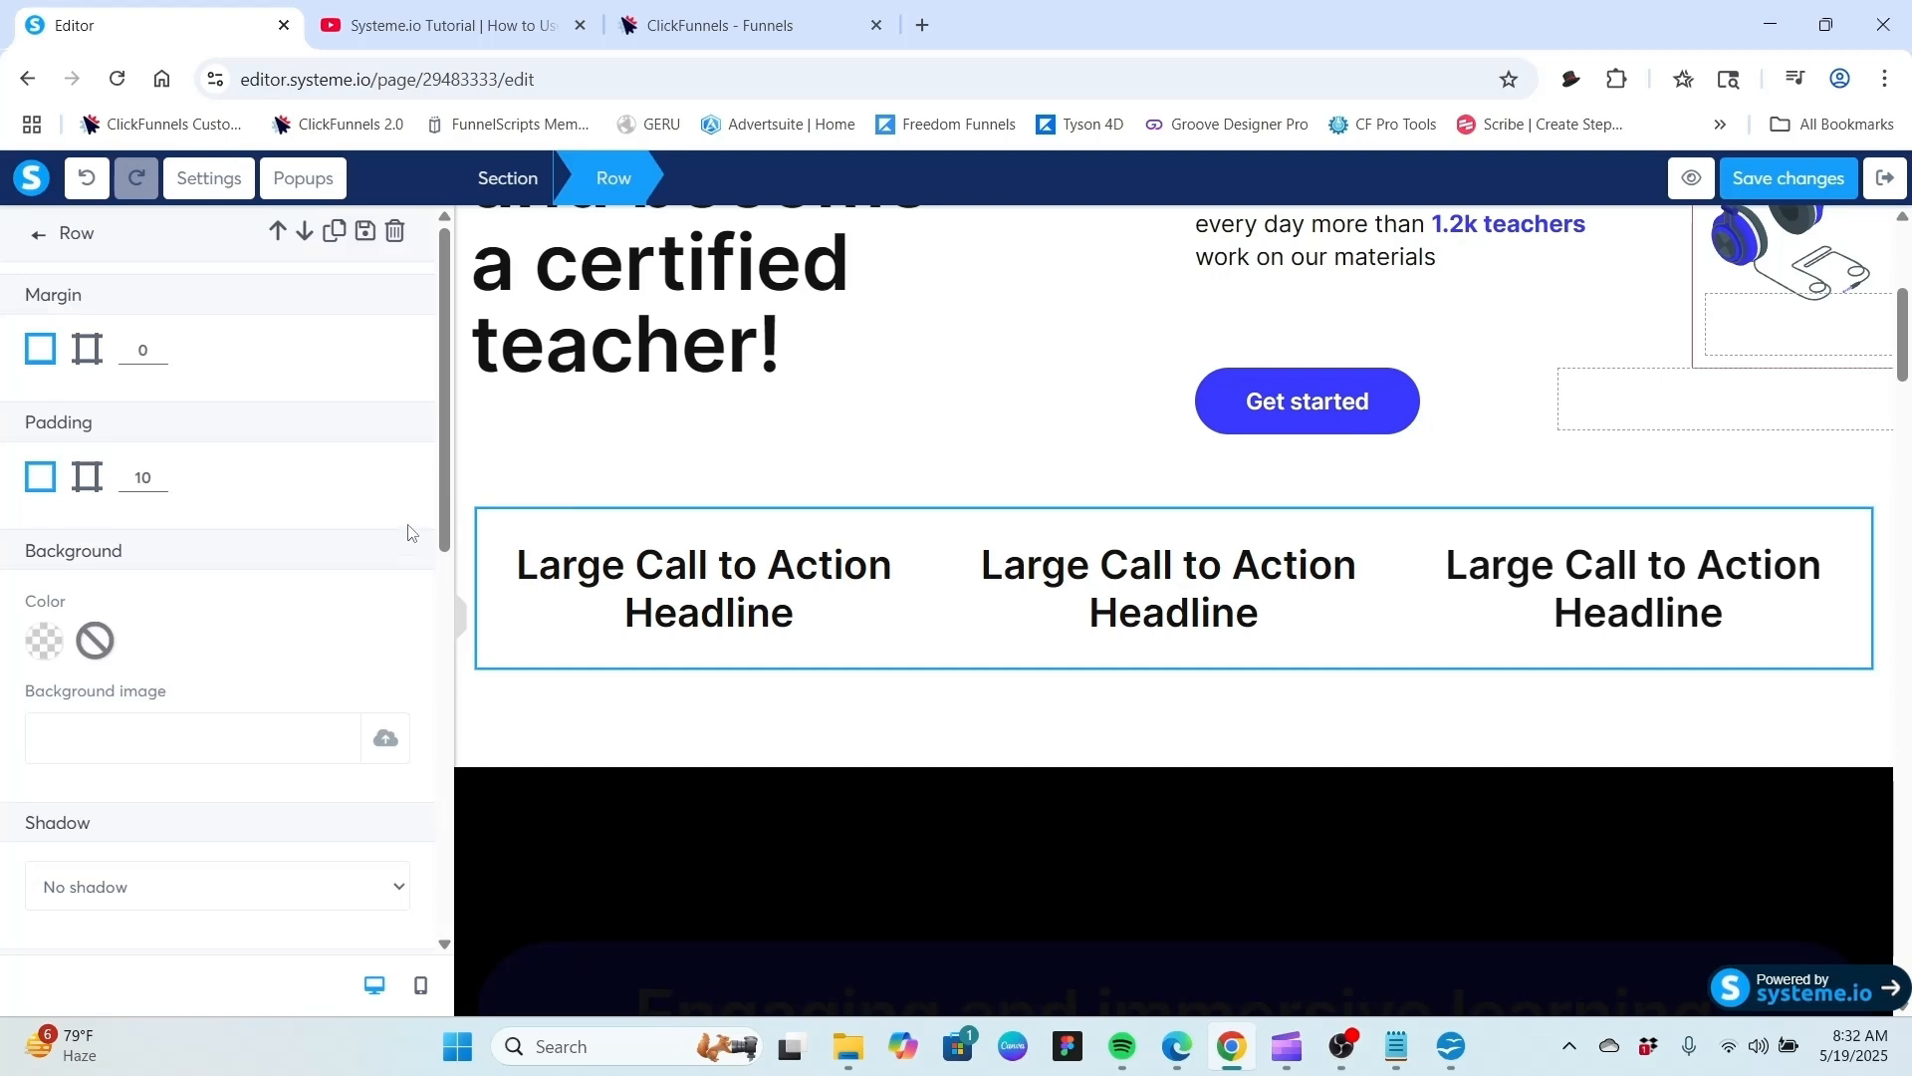
pyautogui.click(39, 237)
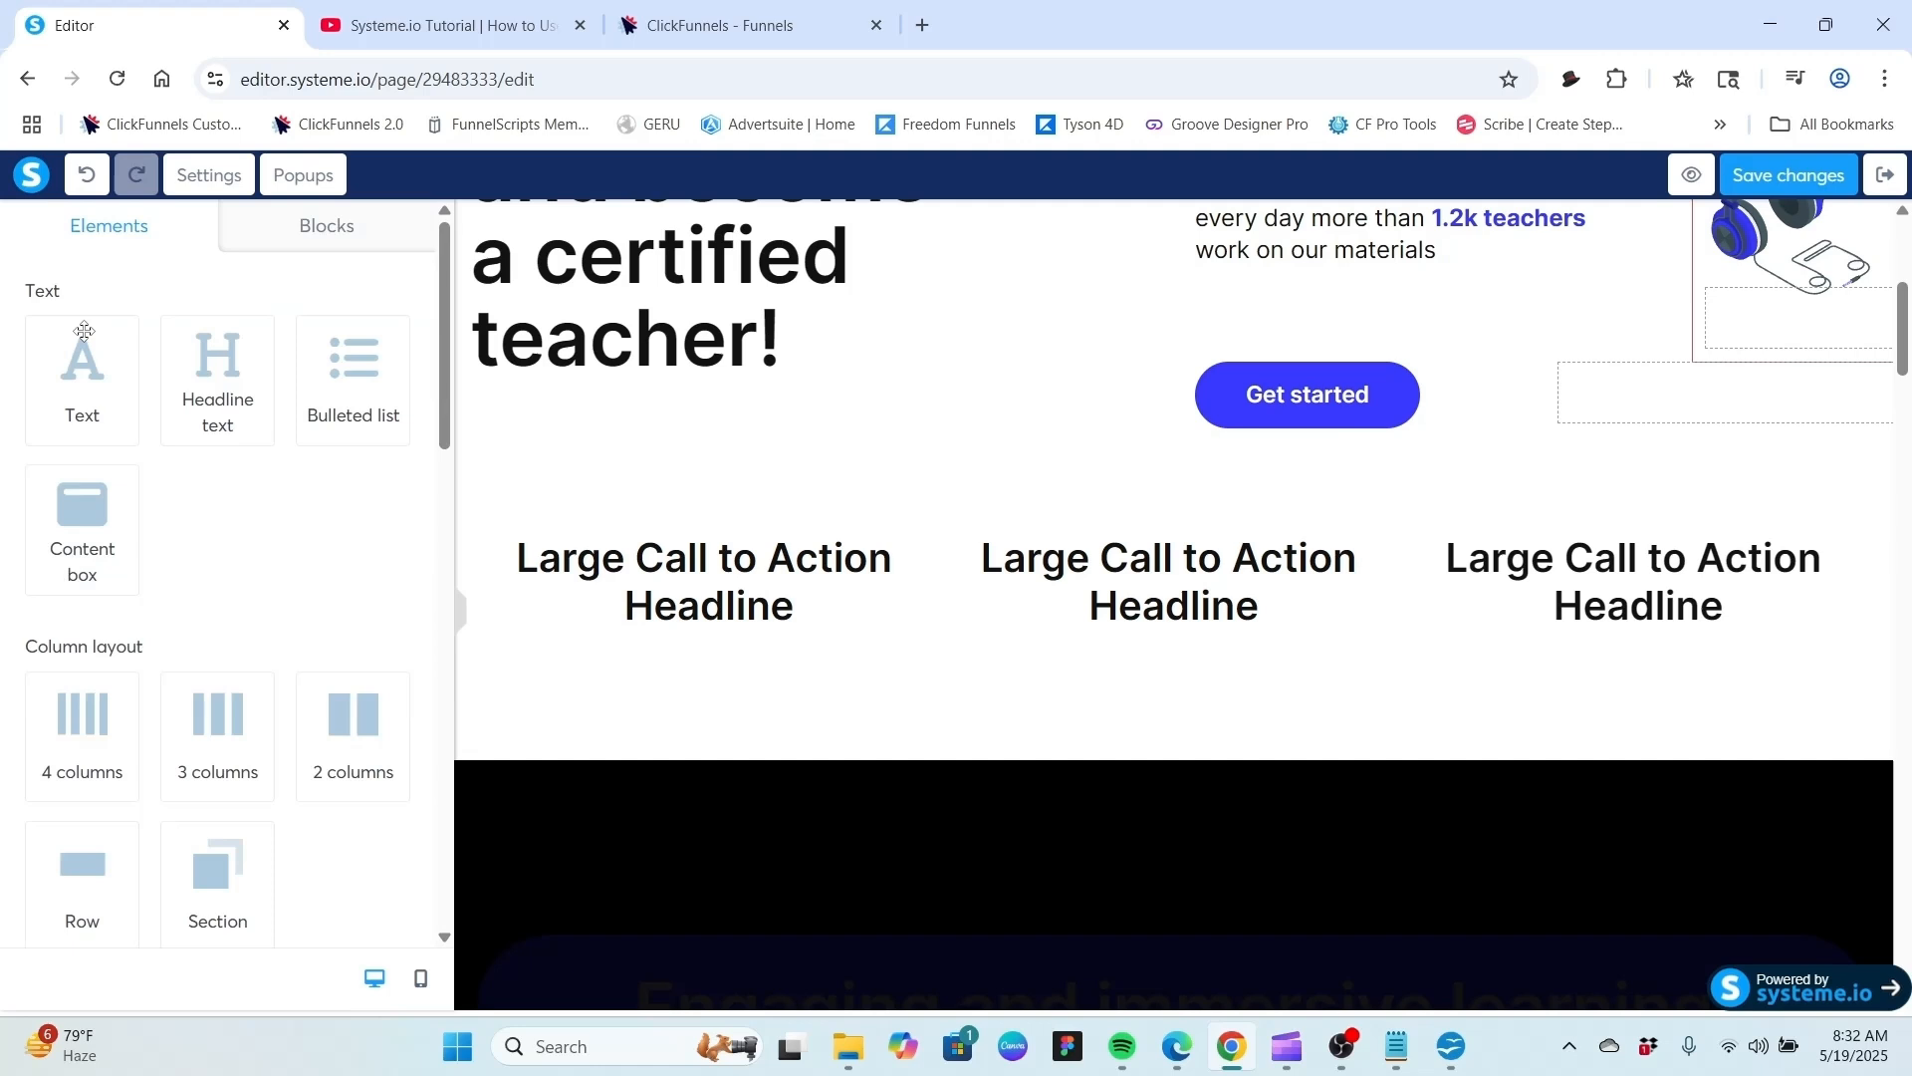
pyautogui.scroll(-1, 159, 592)
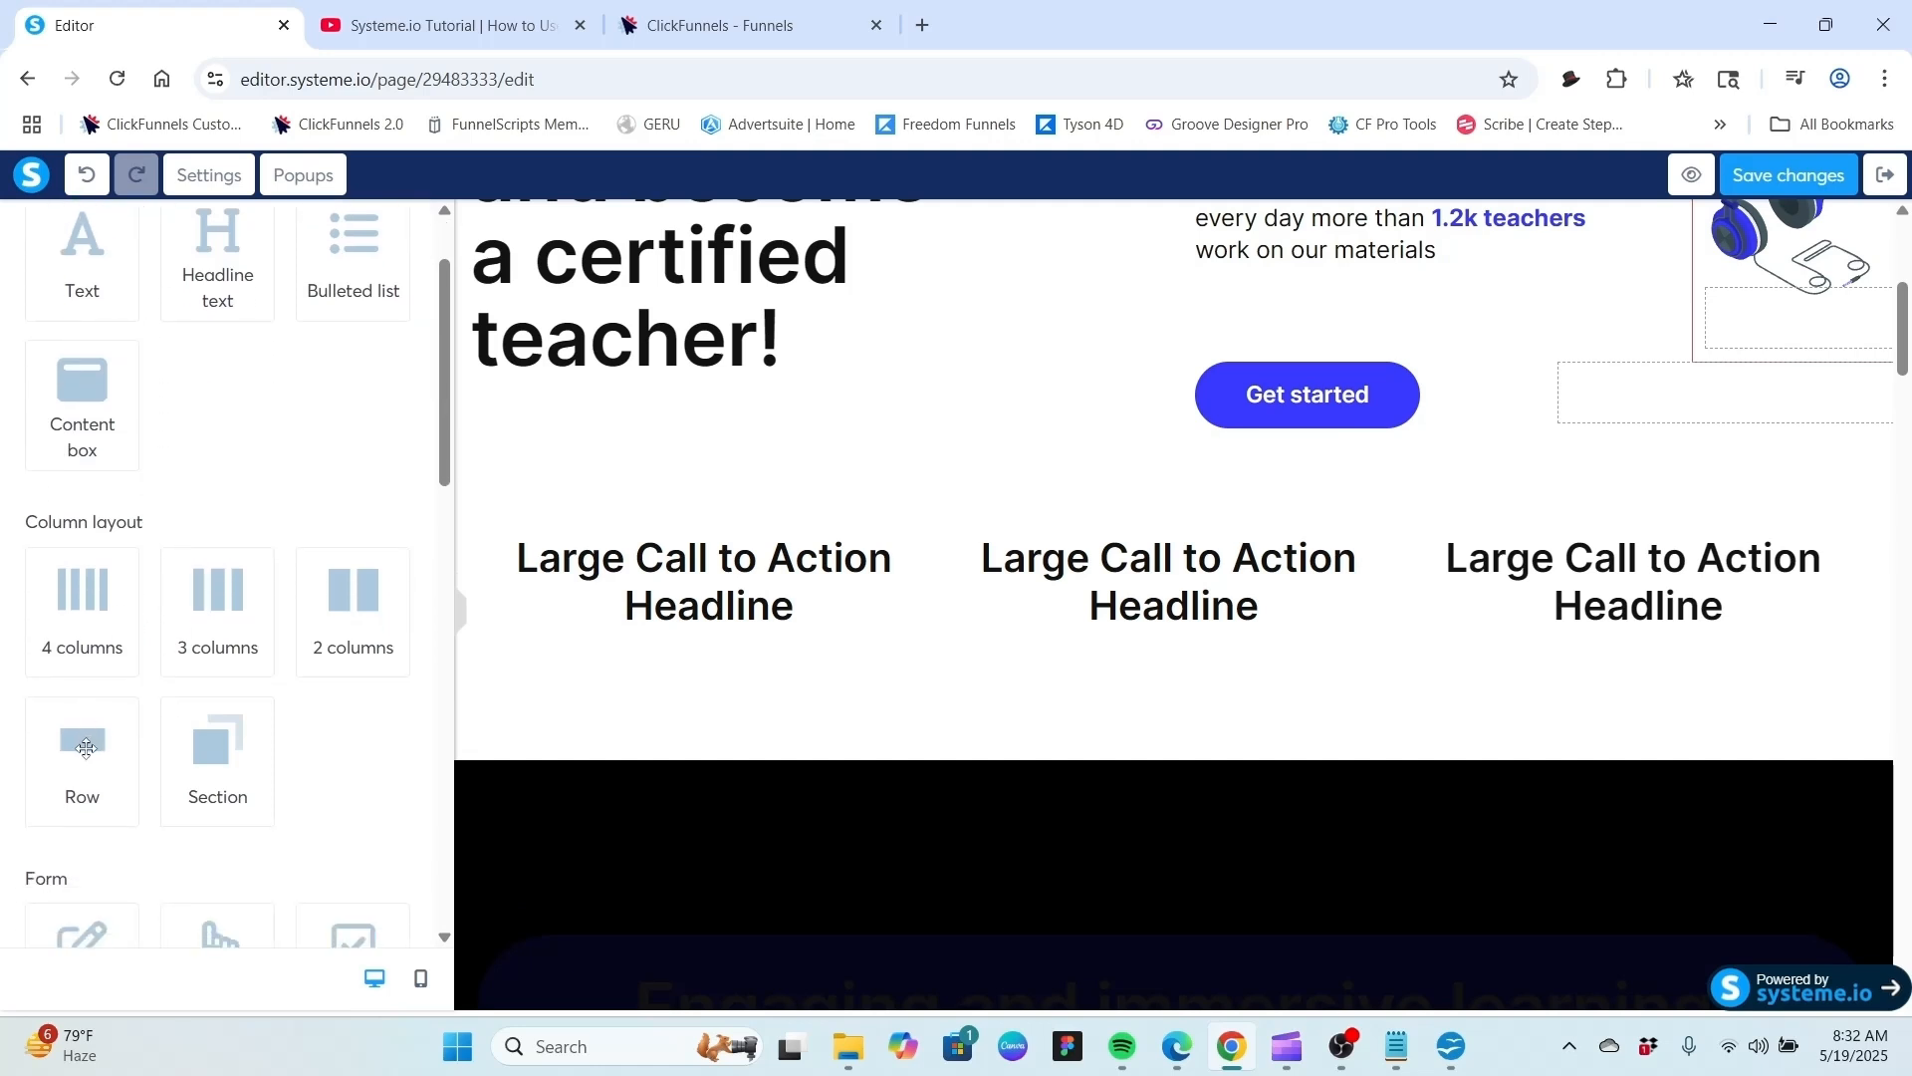
pyautogui.moveTo(85, 748); pyautogui.dragTo(746, 638)
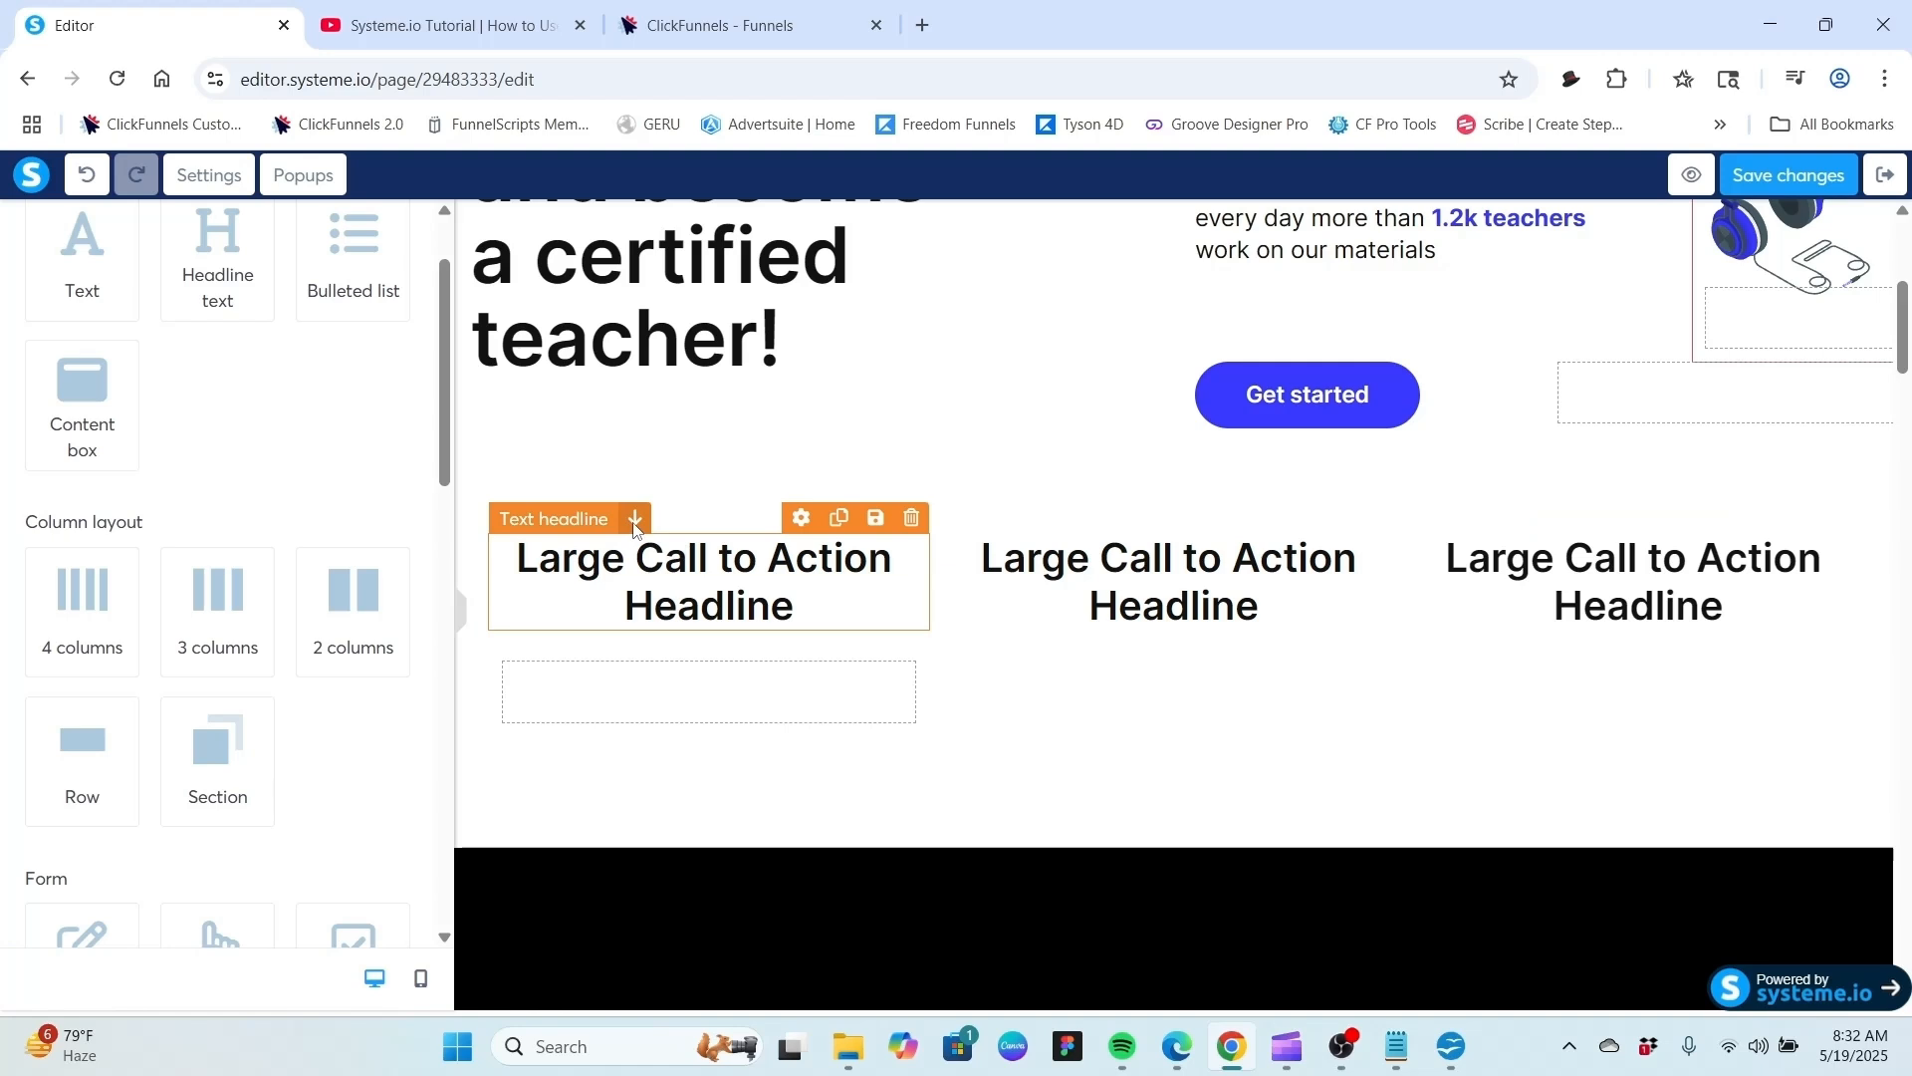
pyautogui.click(634, 519)
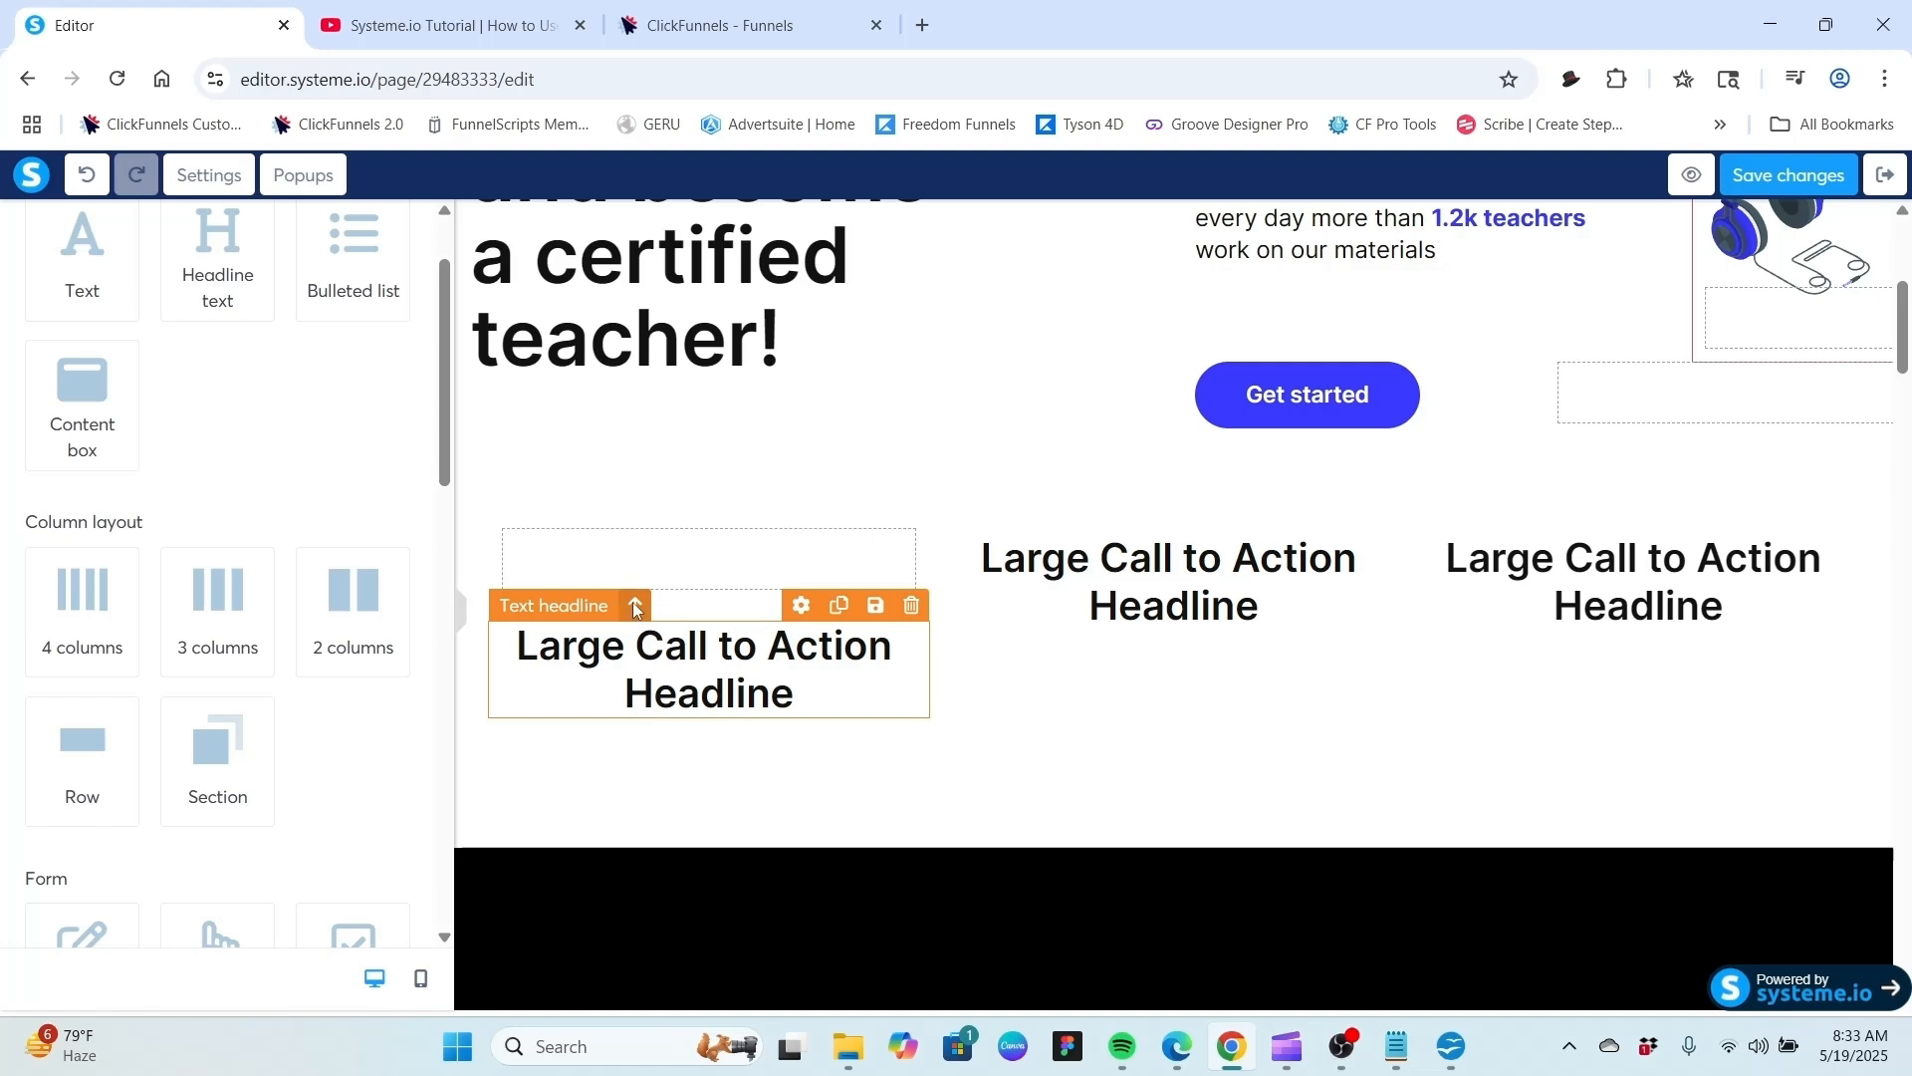
pyautogui.moveTo(635, 607); pyautogui.dragTo(633, 554)
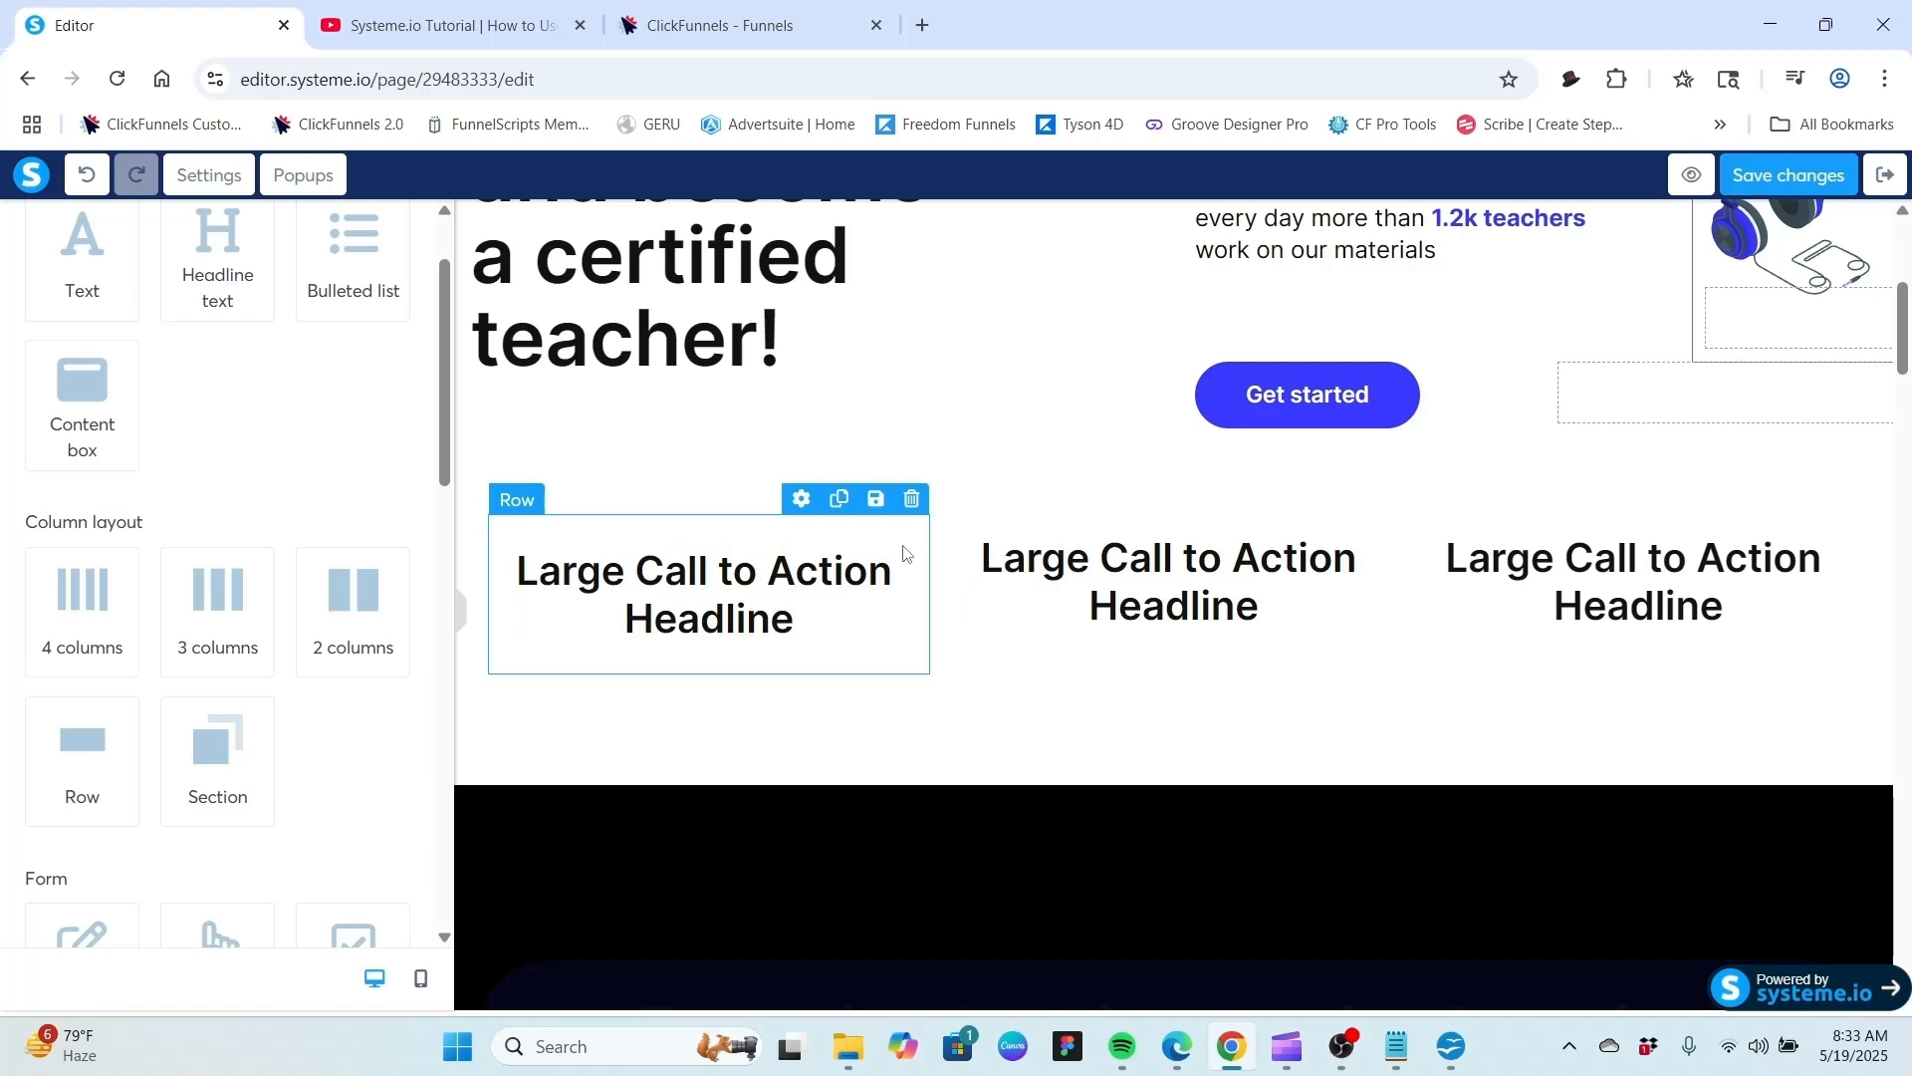
# Set the first column's nested row background color to orange F5A623.
pyautogui.click(847, 548)
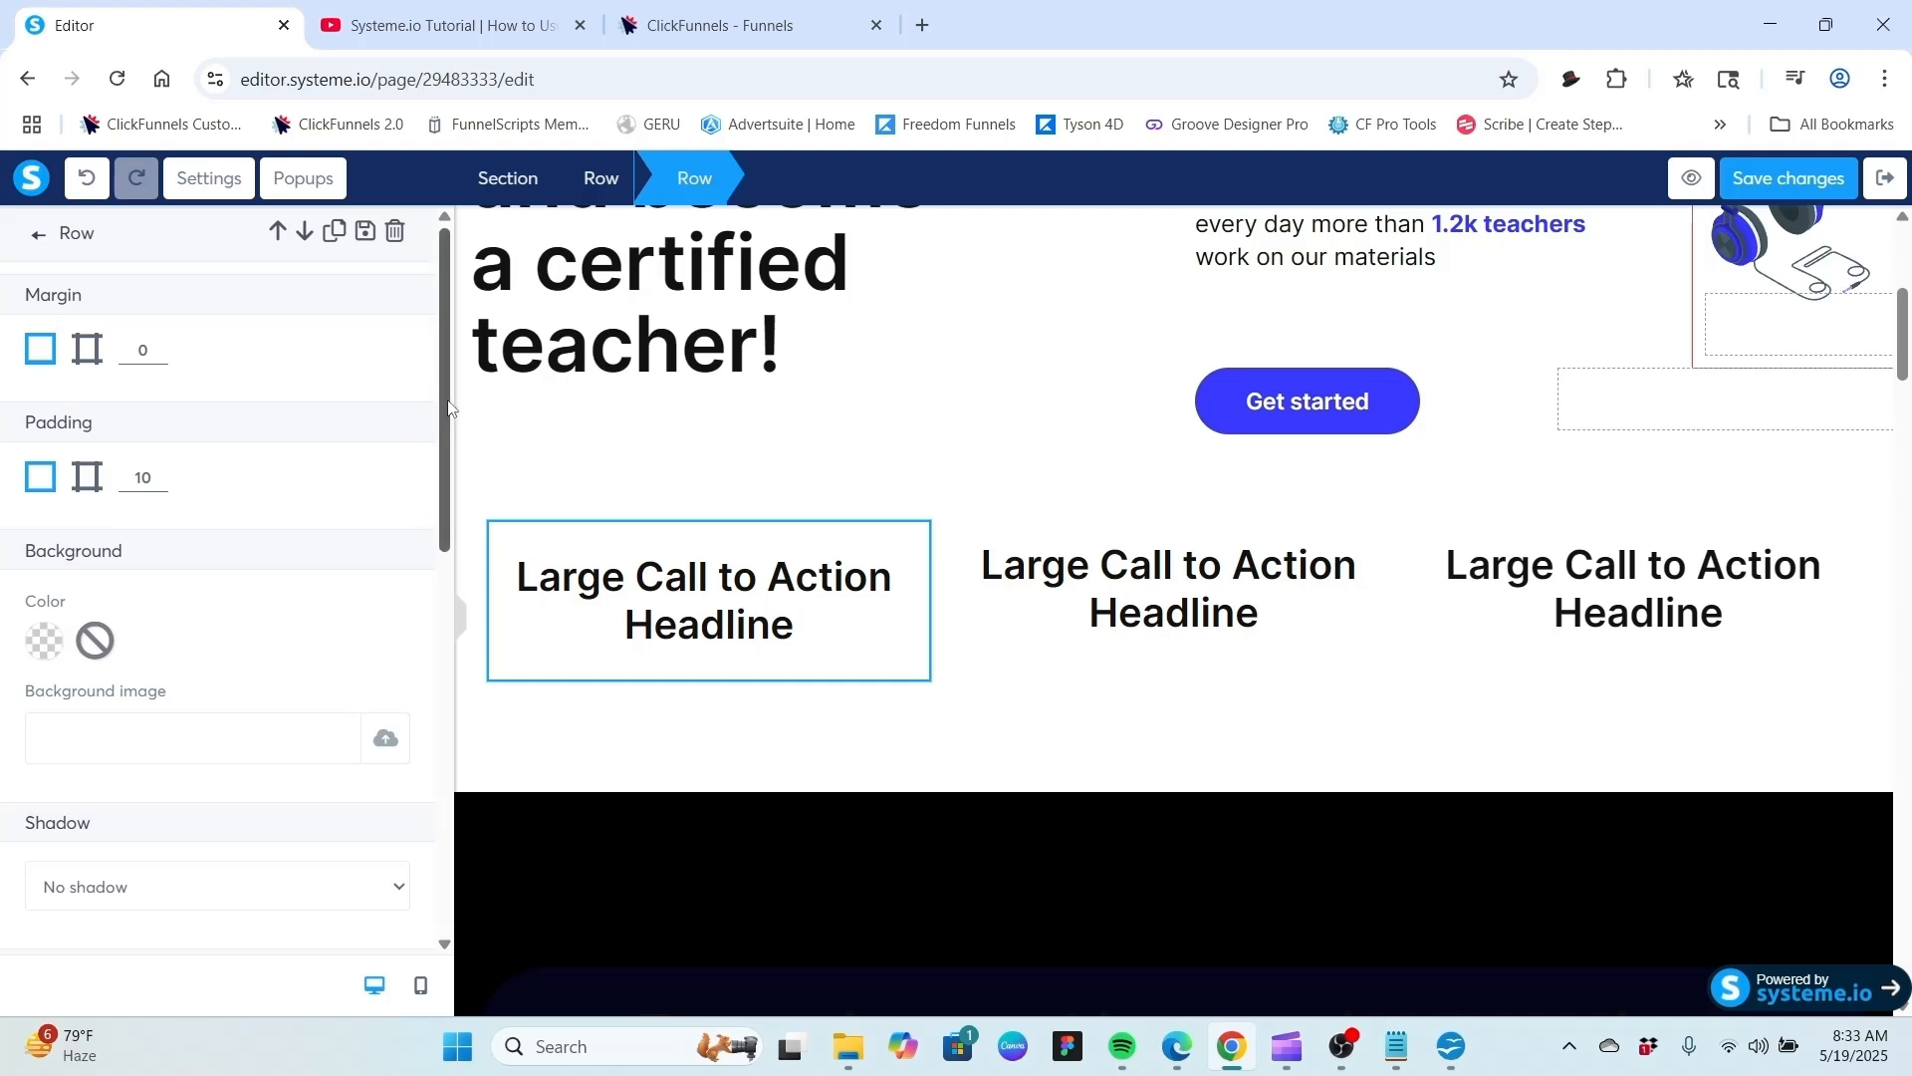
pyautogui.scroll(-3, 439, 430)
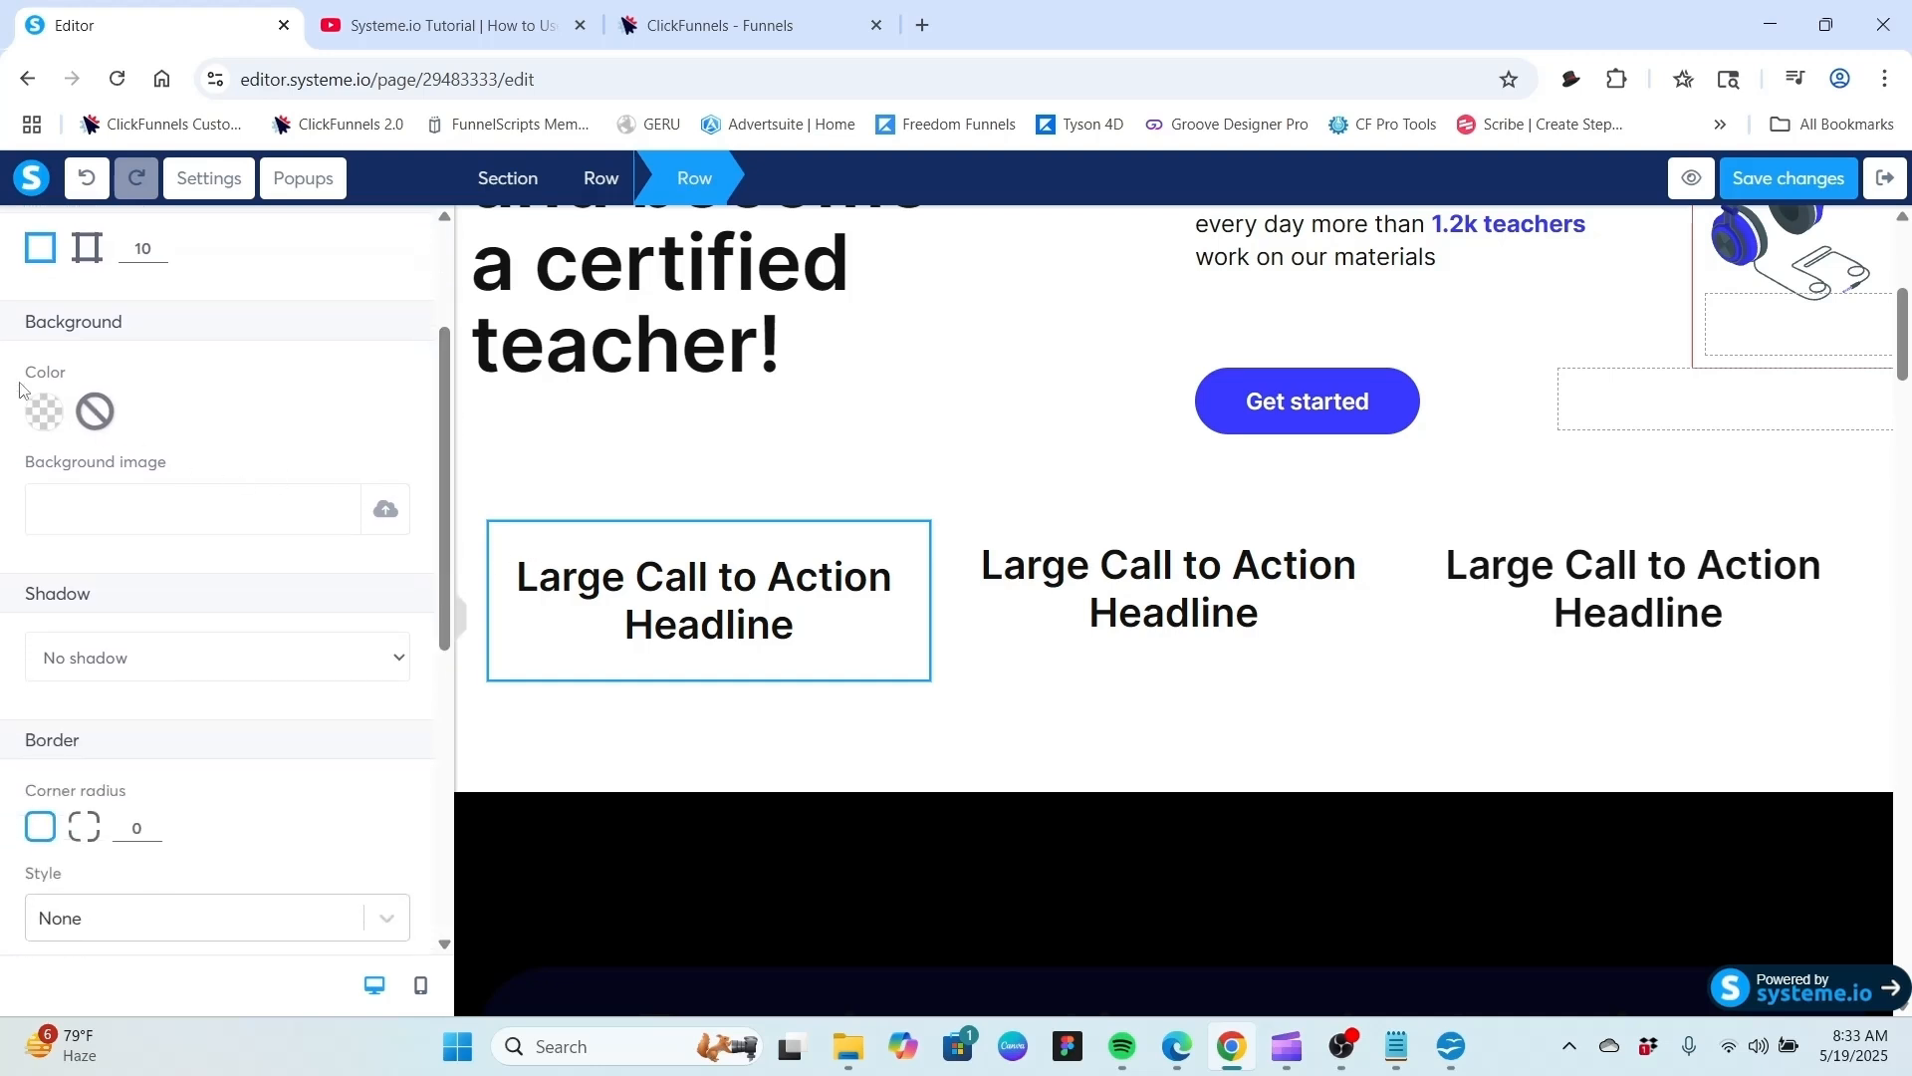
pyautogui.click(45, 411)
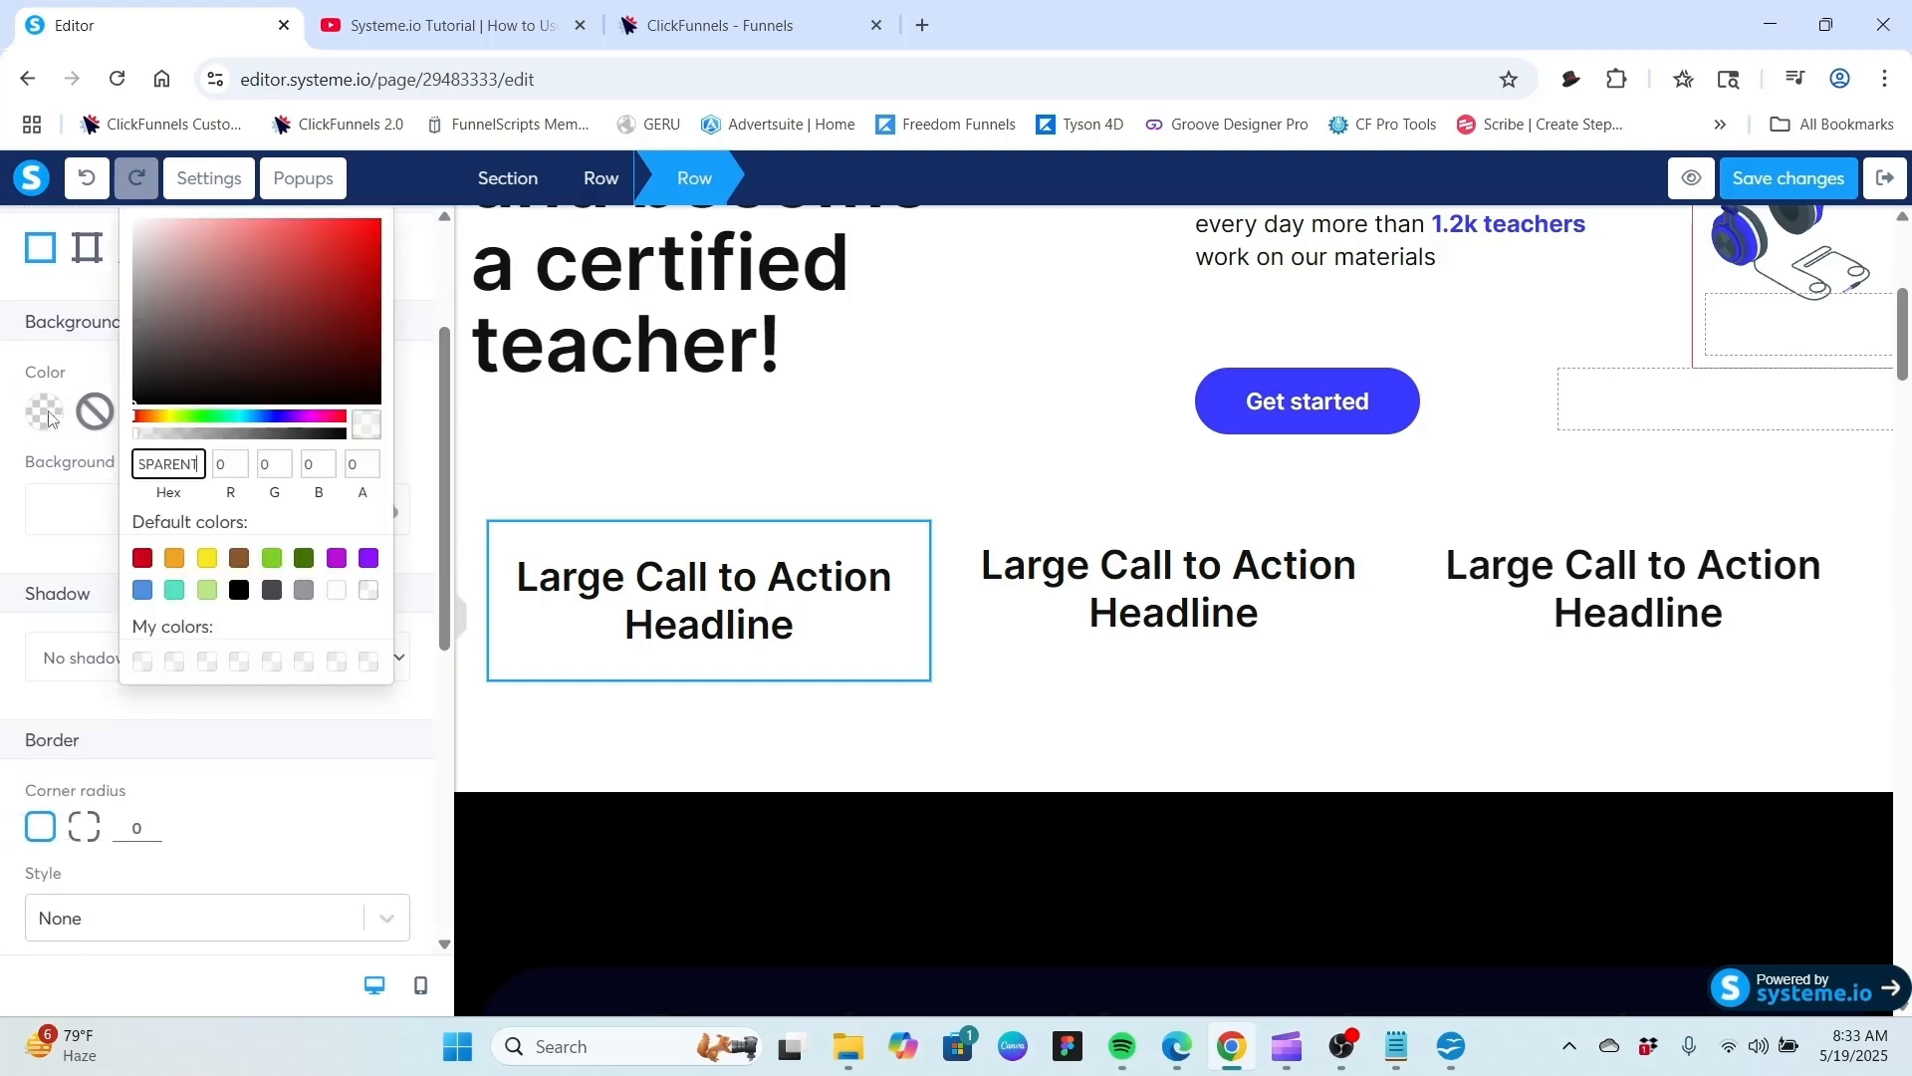
pyautogui.click(176, 559)
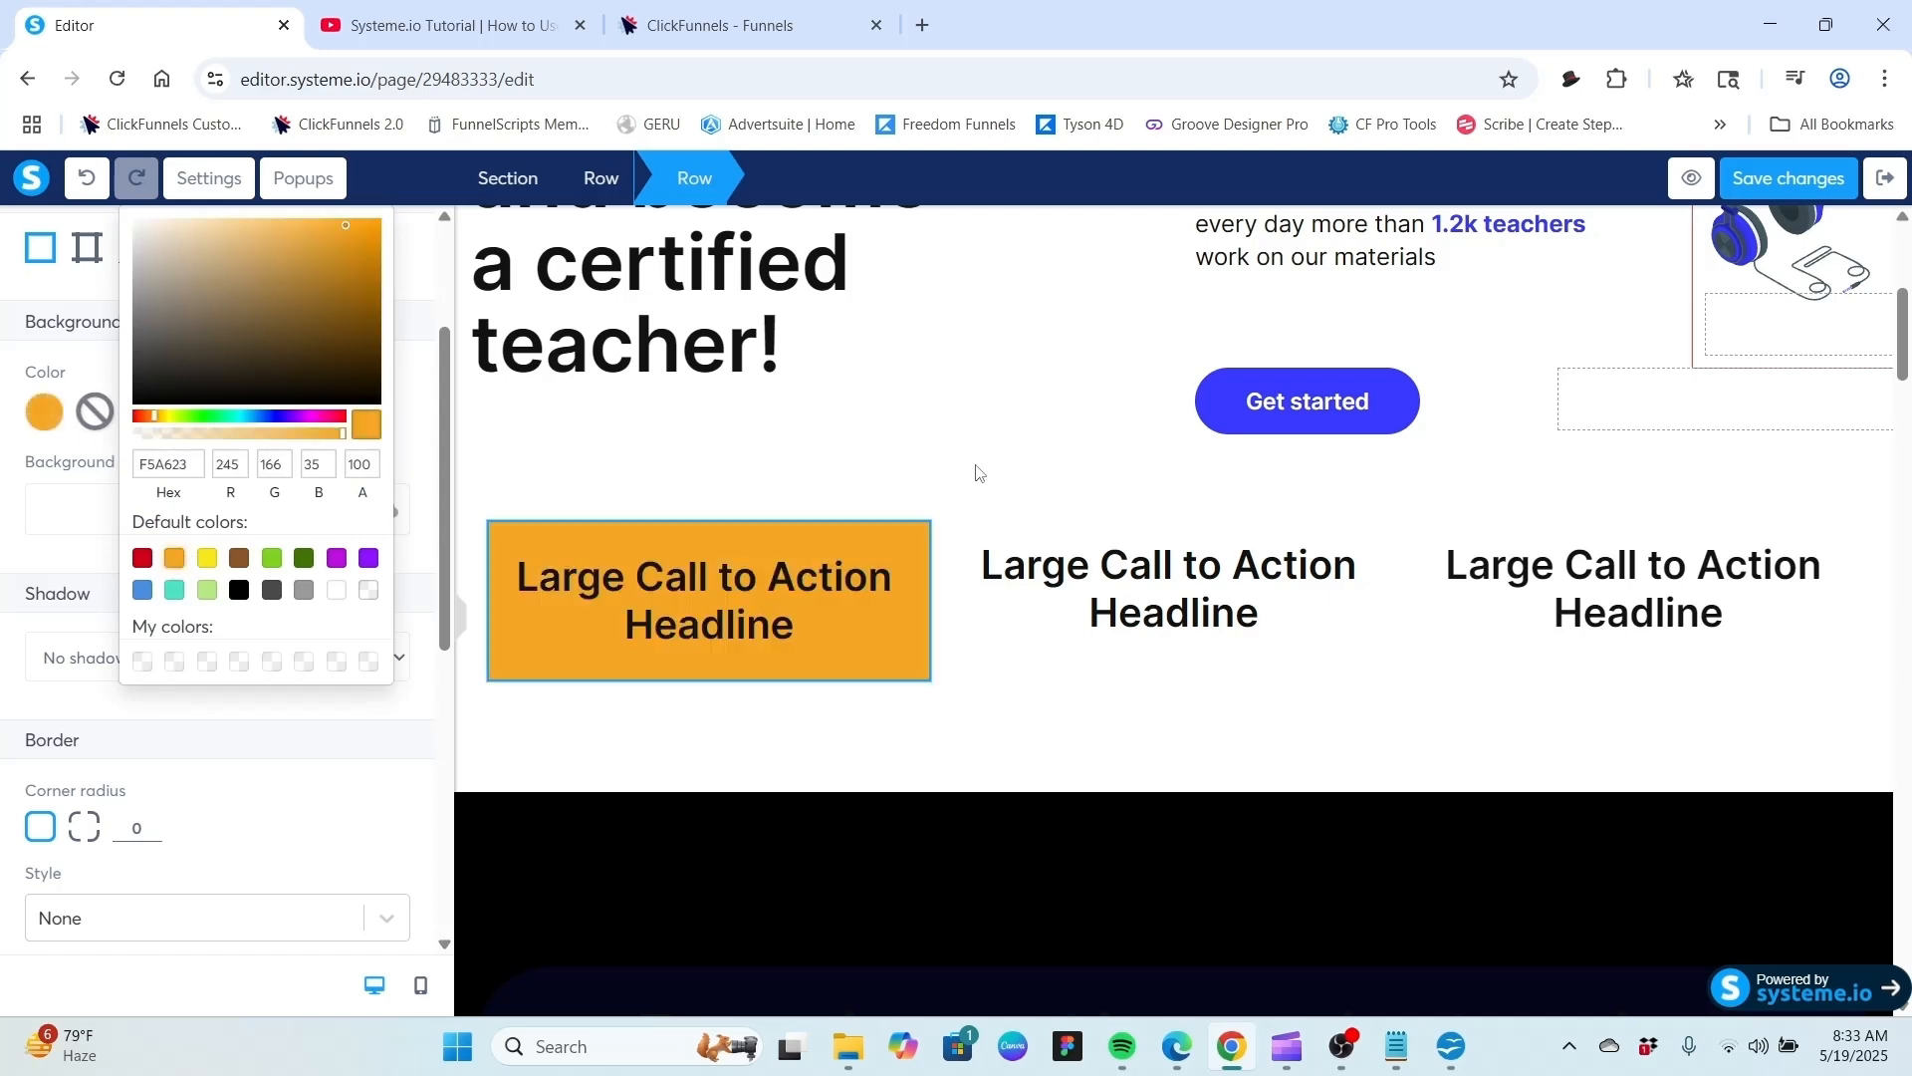
pyautogui.click(790, 475)
pyautogui.click(790, 475)
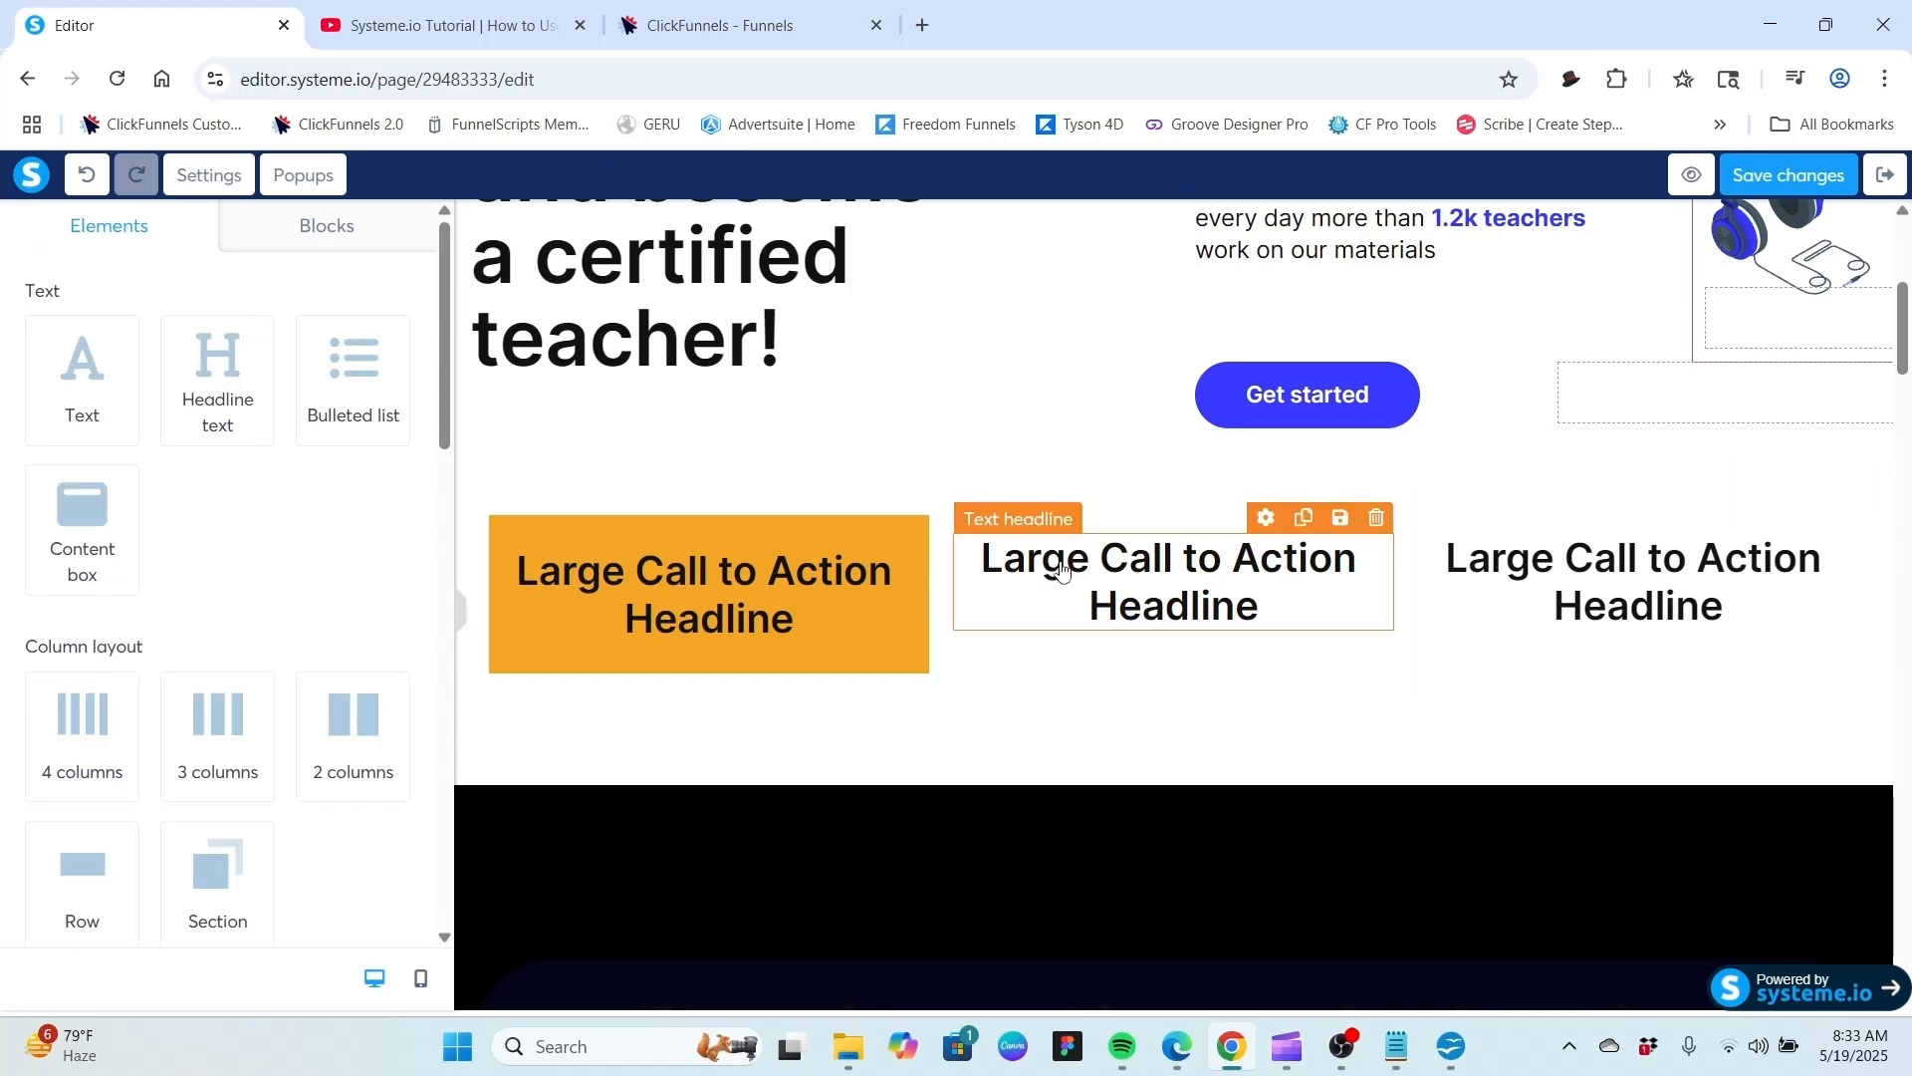
# Insert a new row into the third column and move that column's headline into it.
pyautogui.click(1582, 584)
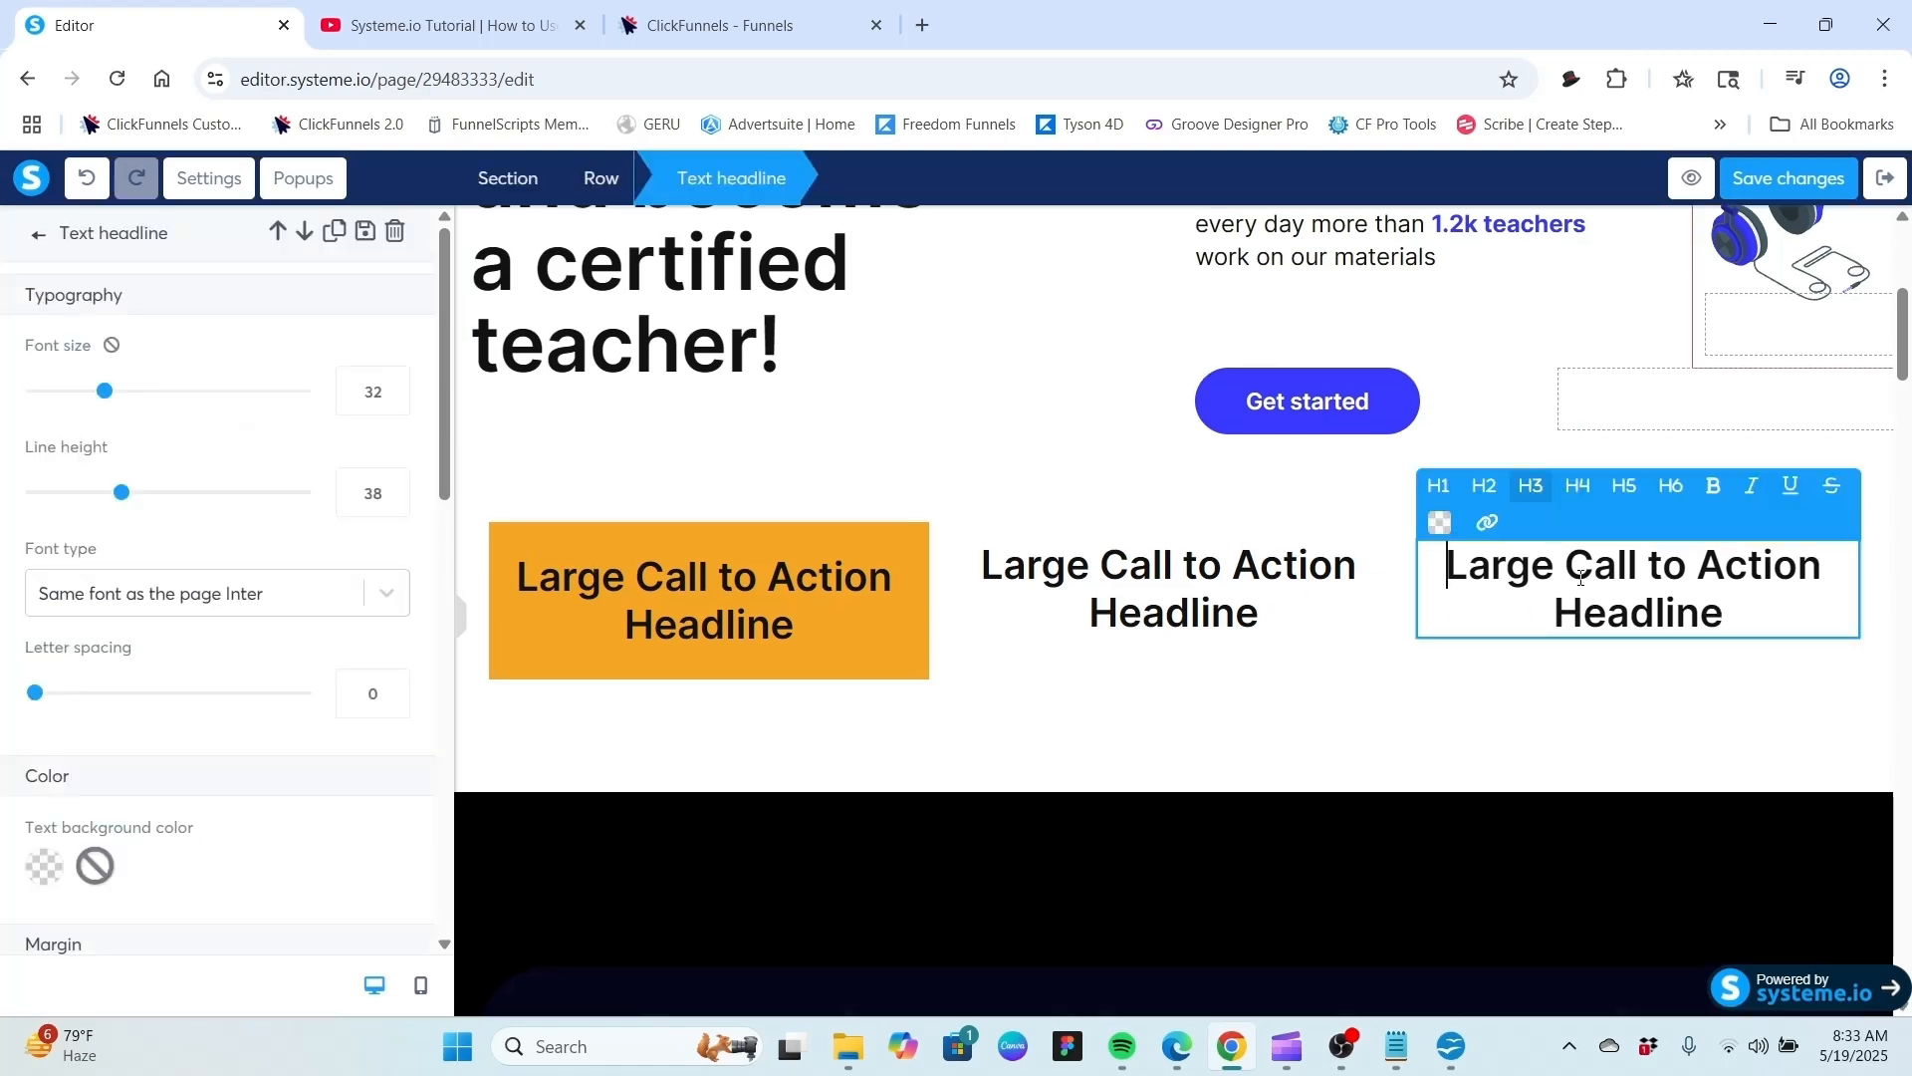
pyautogui.click(1349, 627)
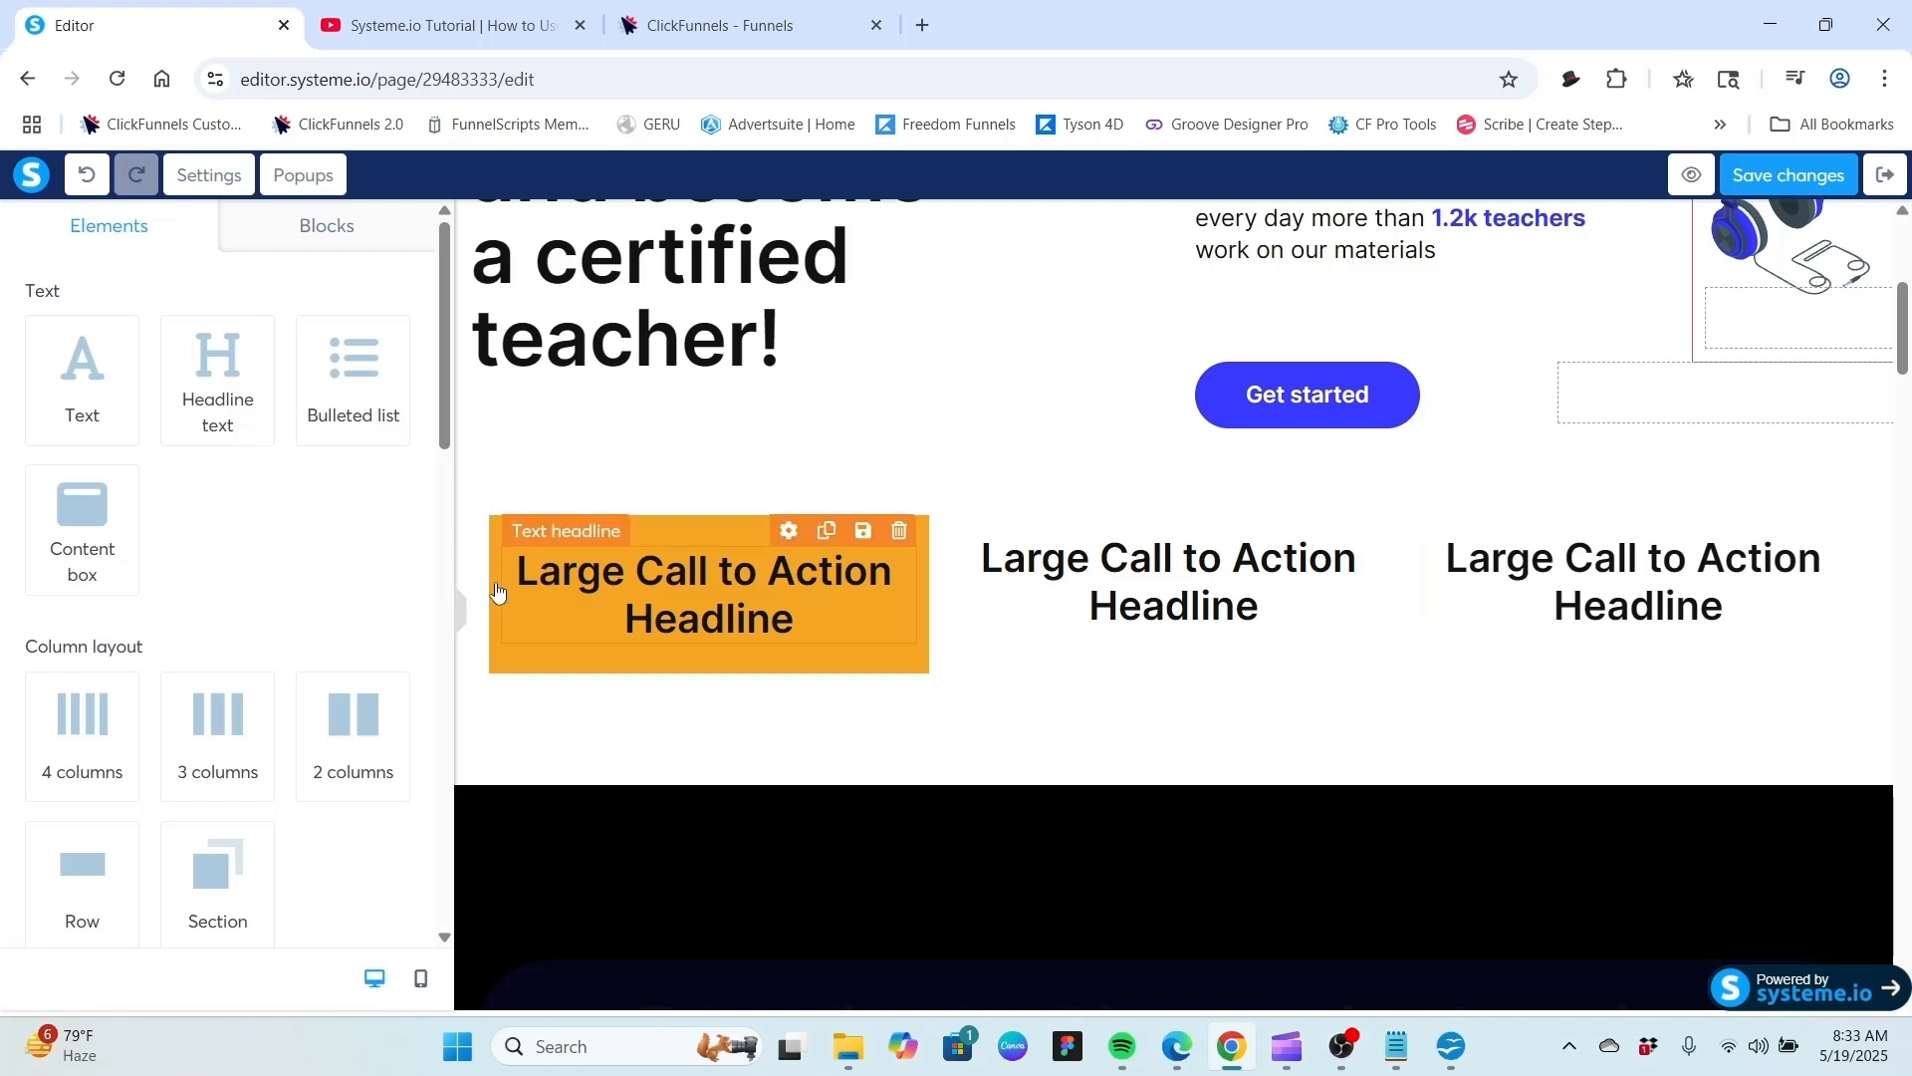
pyautogui.moveTo(85, 876); pyautogui.dragTo(1621, 642)
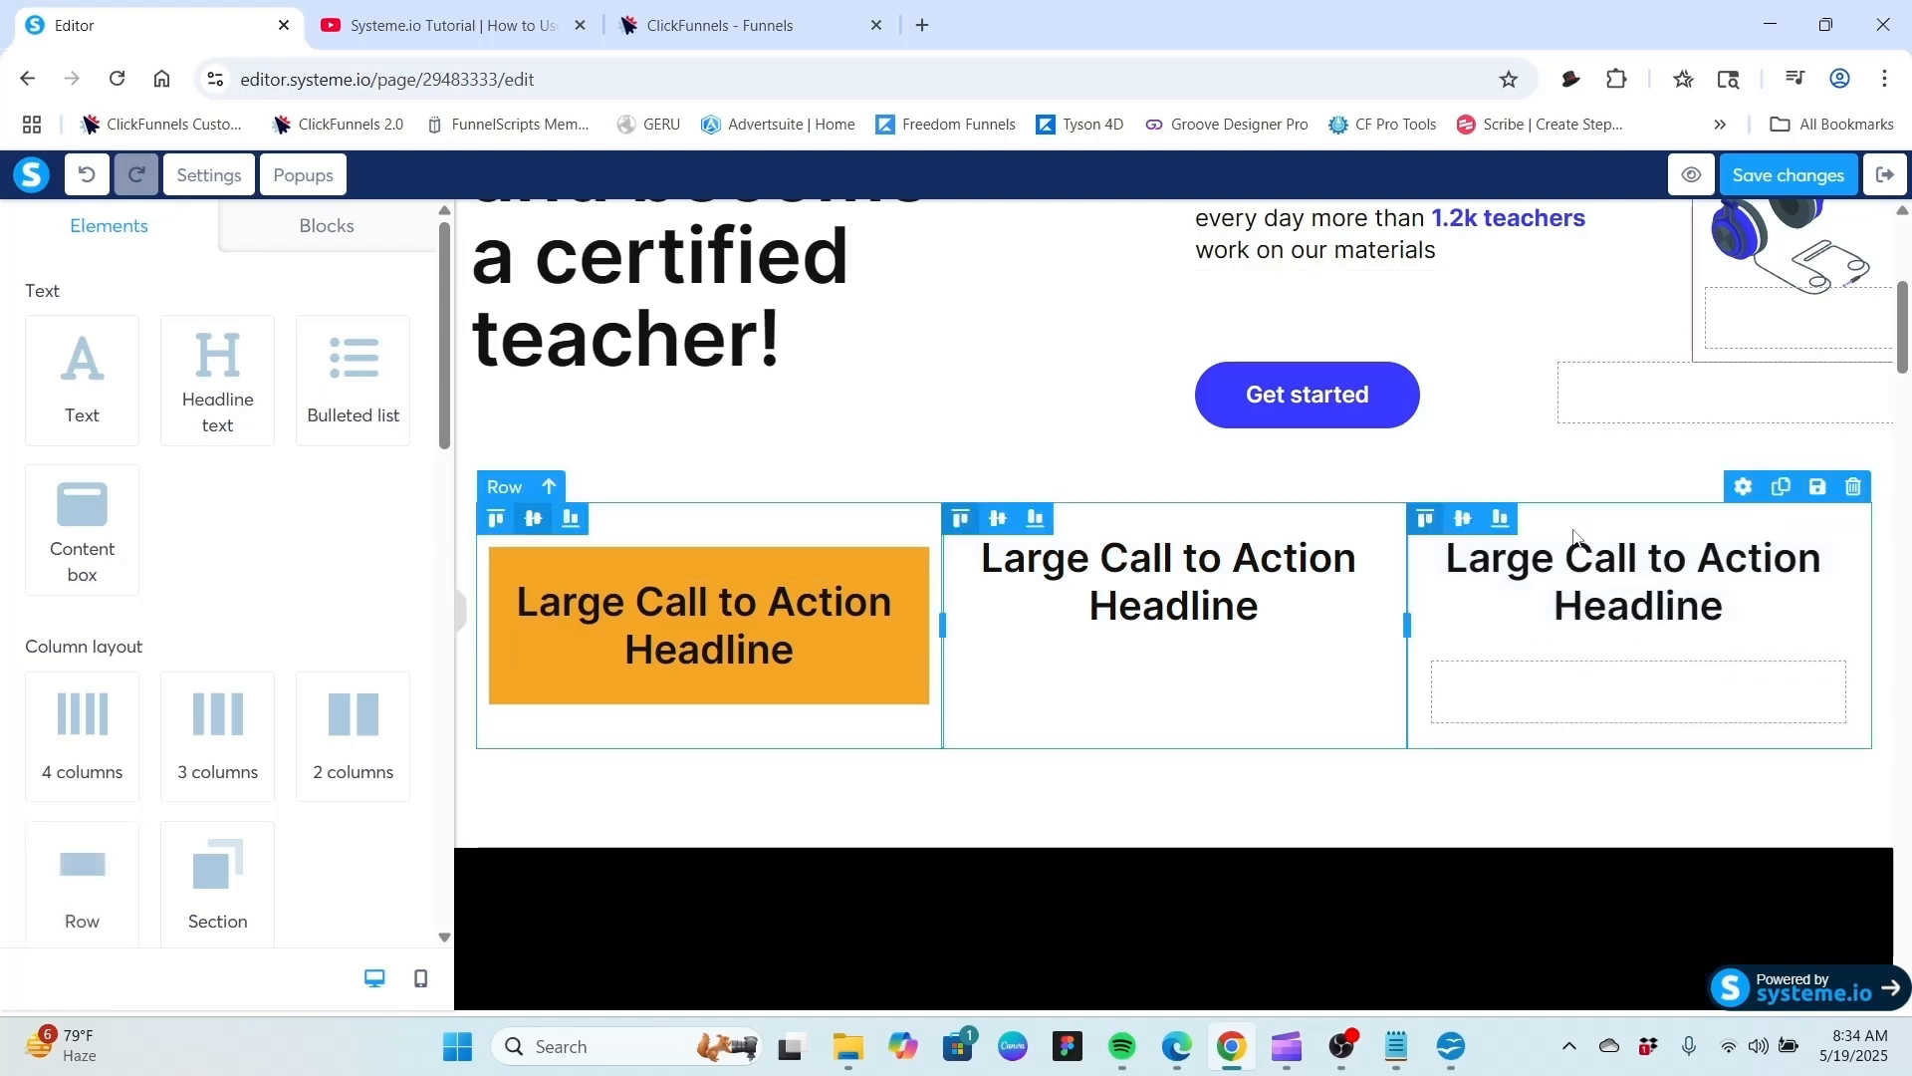
pyautogui.moveTo(1564, 521); pyautogui.dragTo(1559, 675)
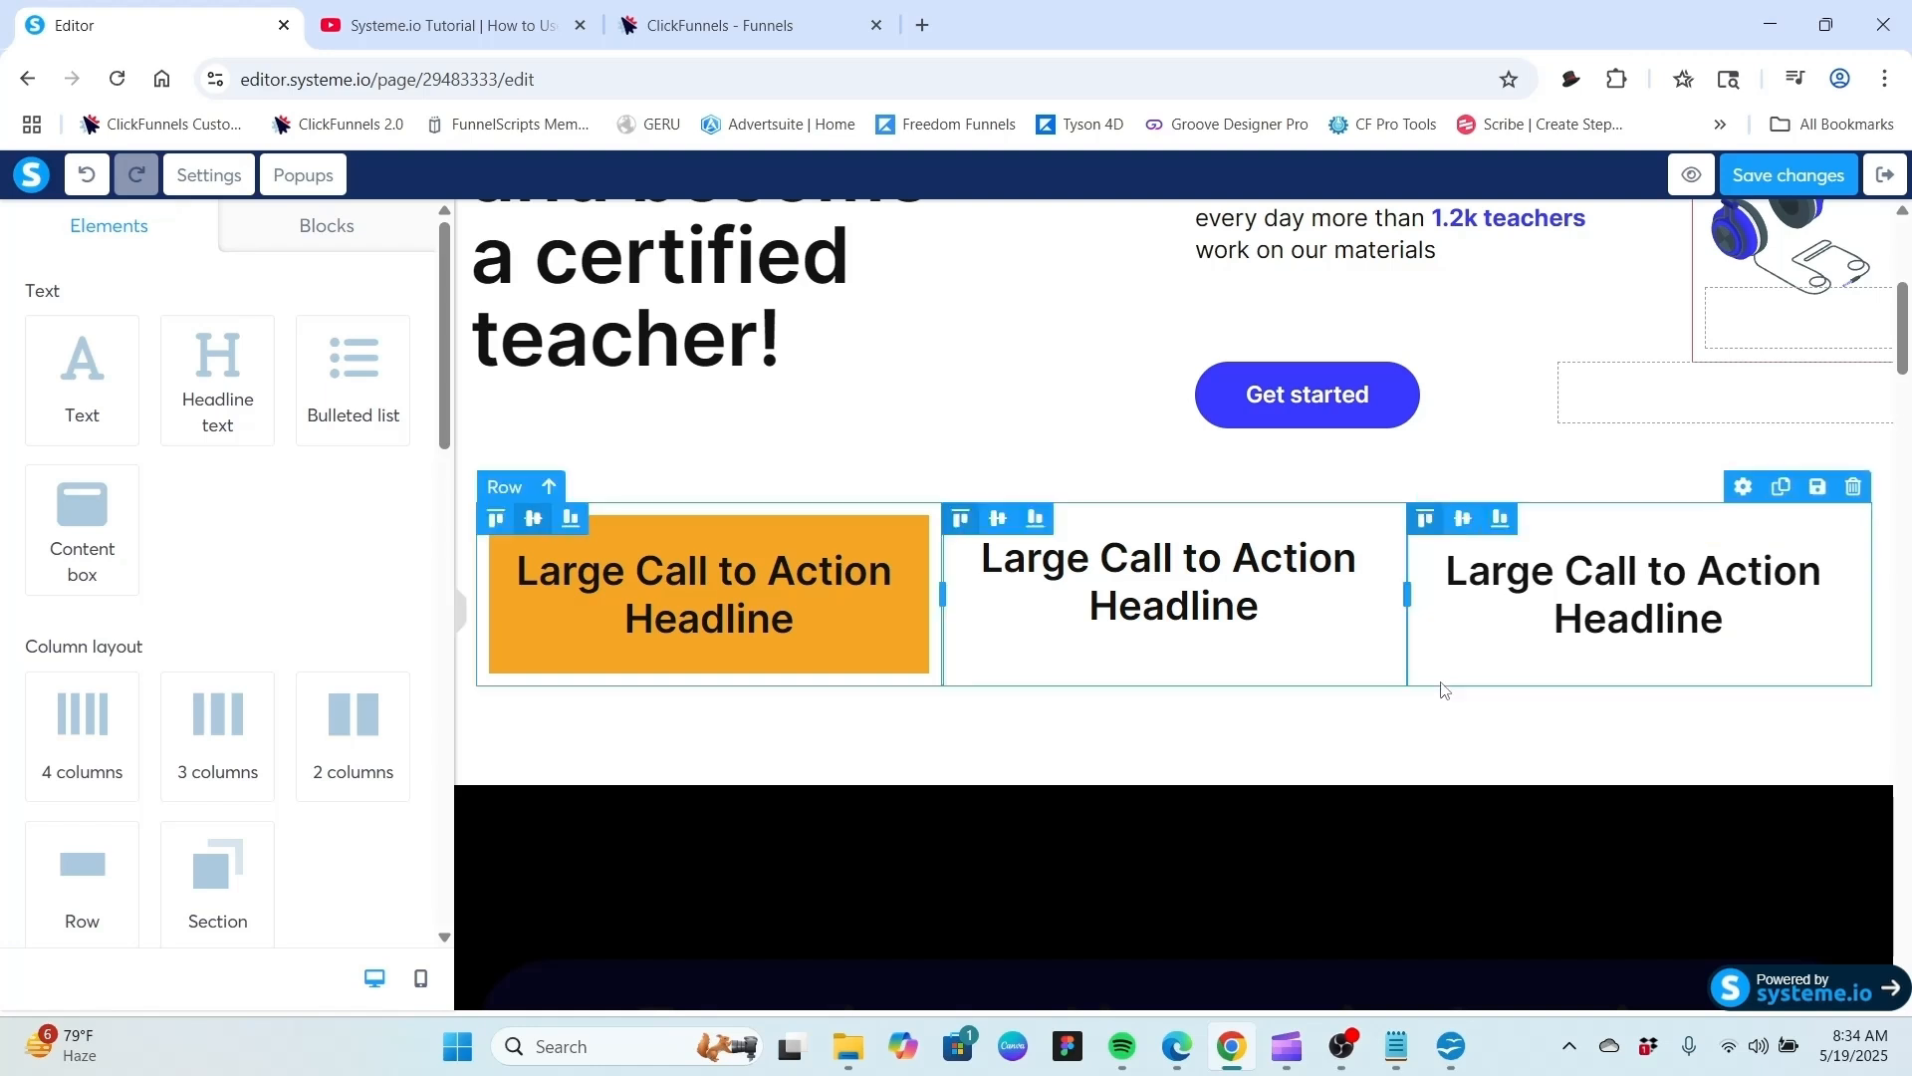
# Select the third column's nested row and set its background color to blue 4A90E2.
pyautogui.click(1477, 660)
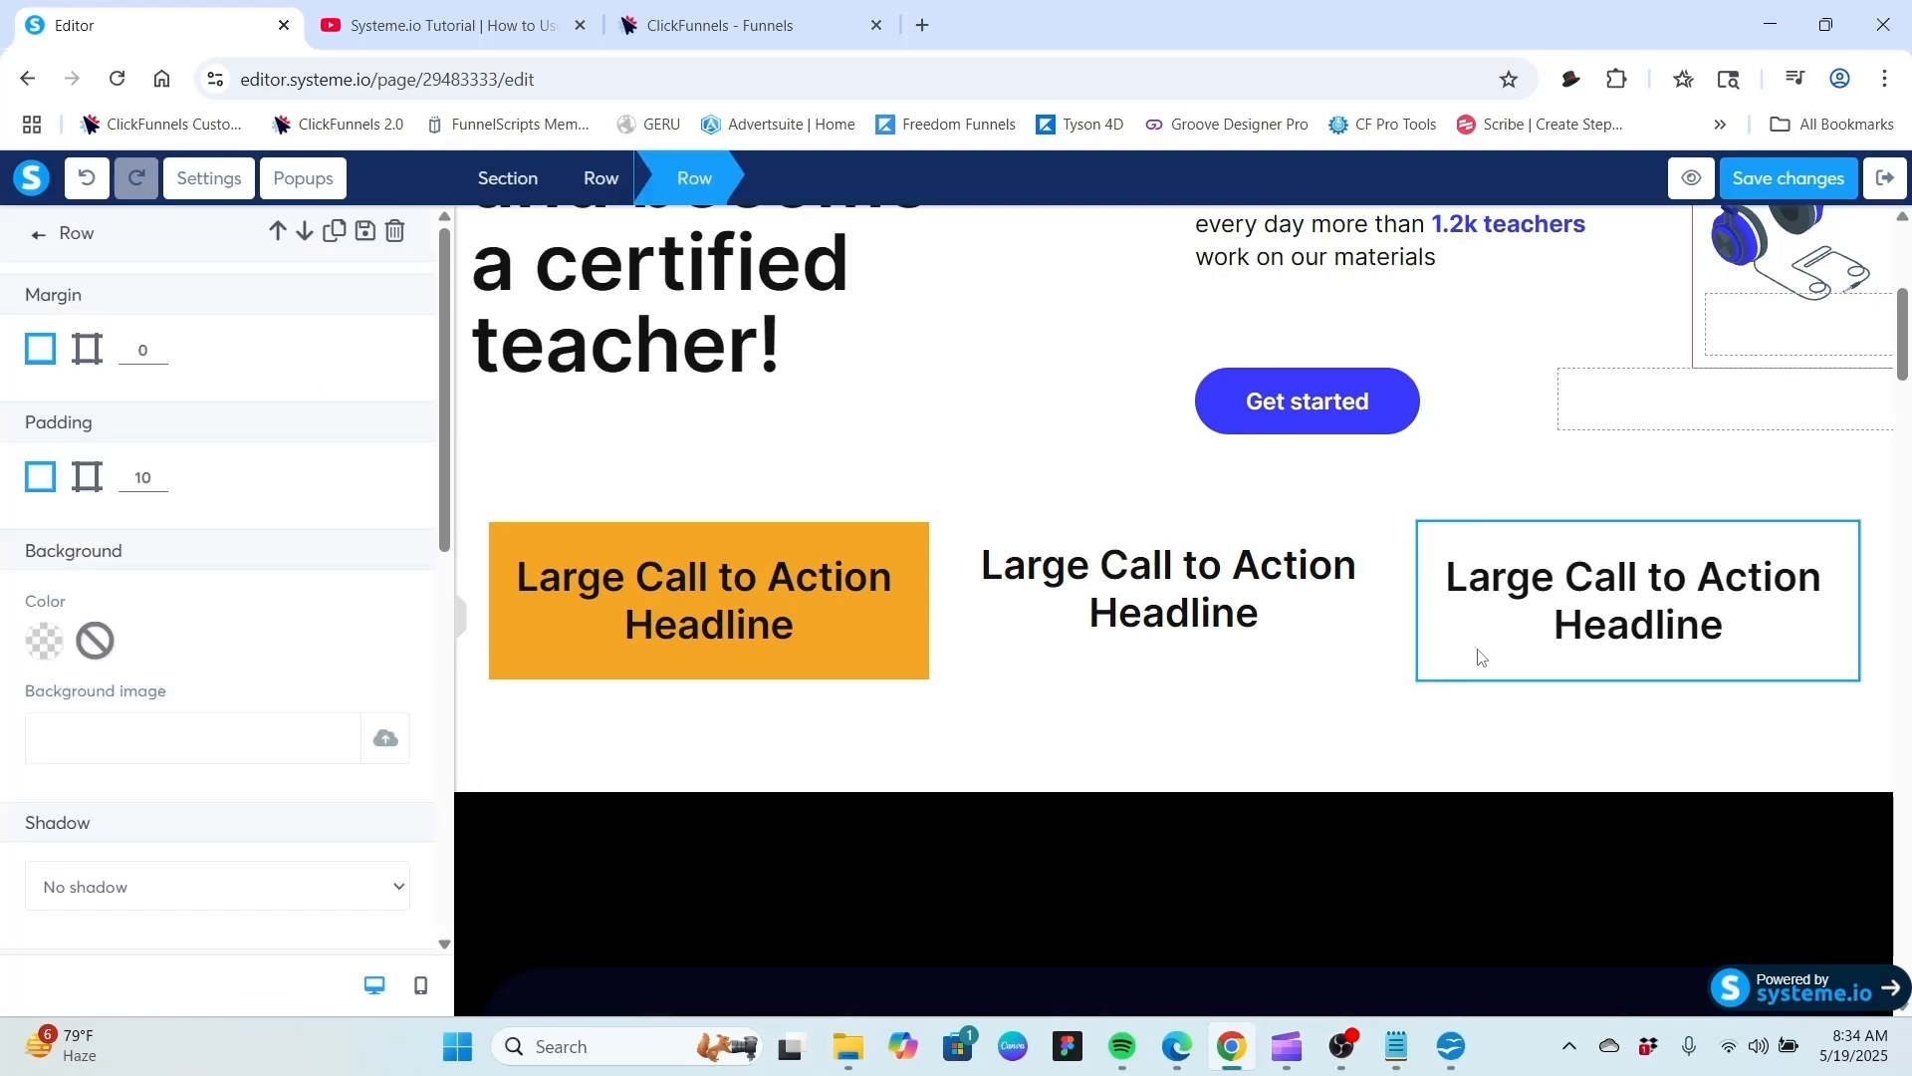
pyautogui.click(58, 644)
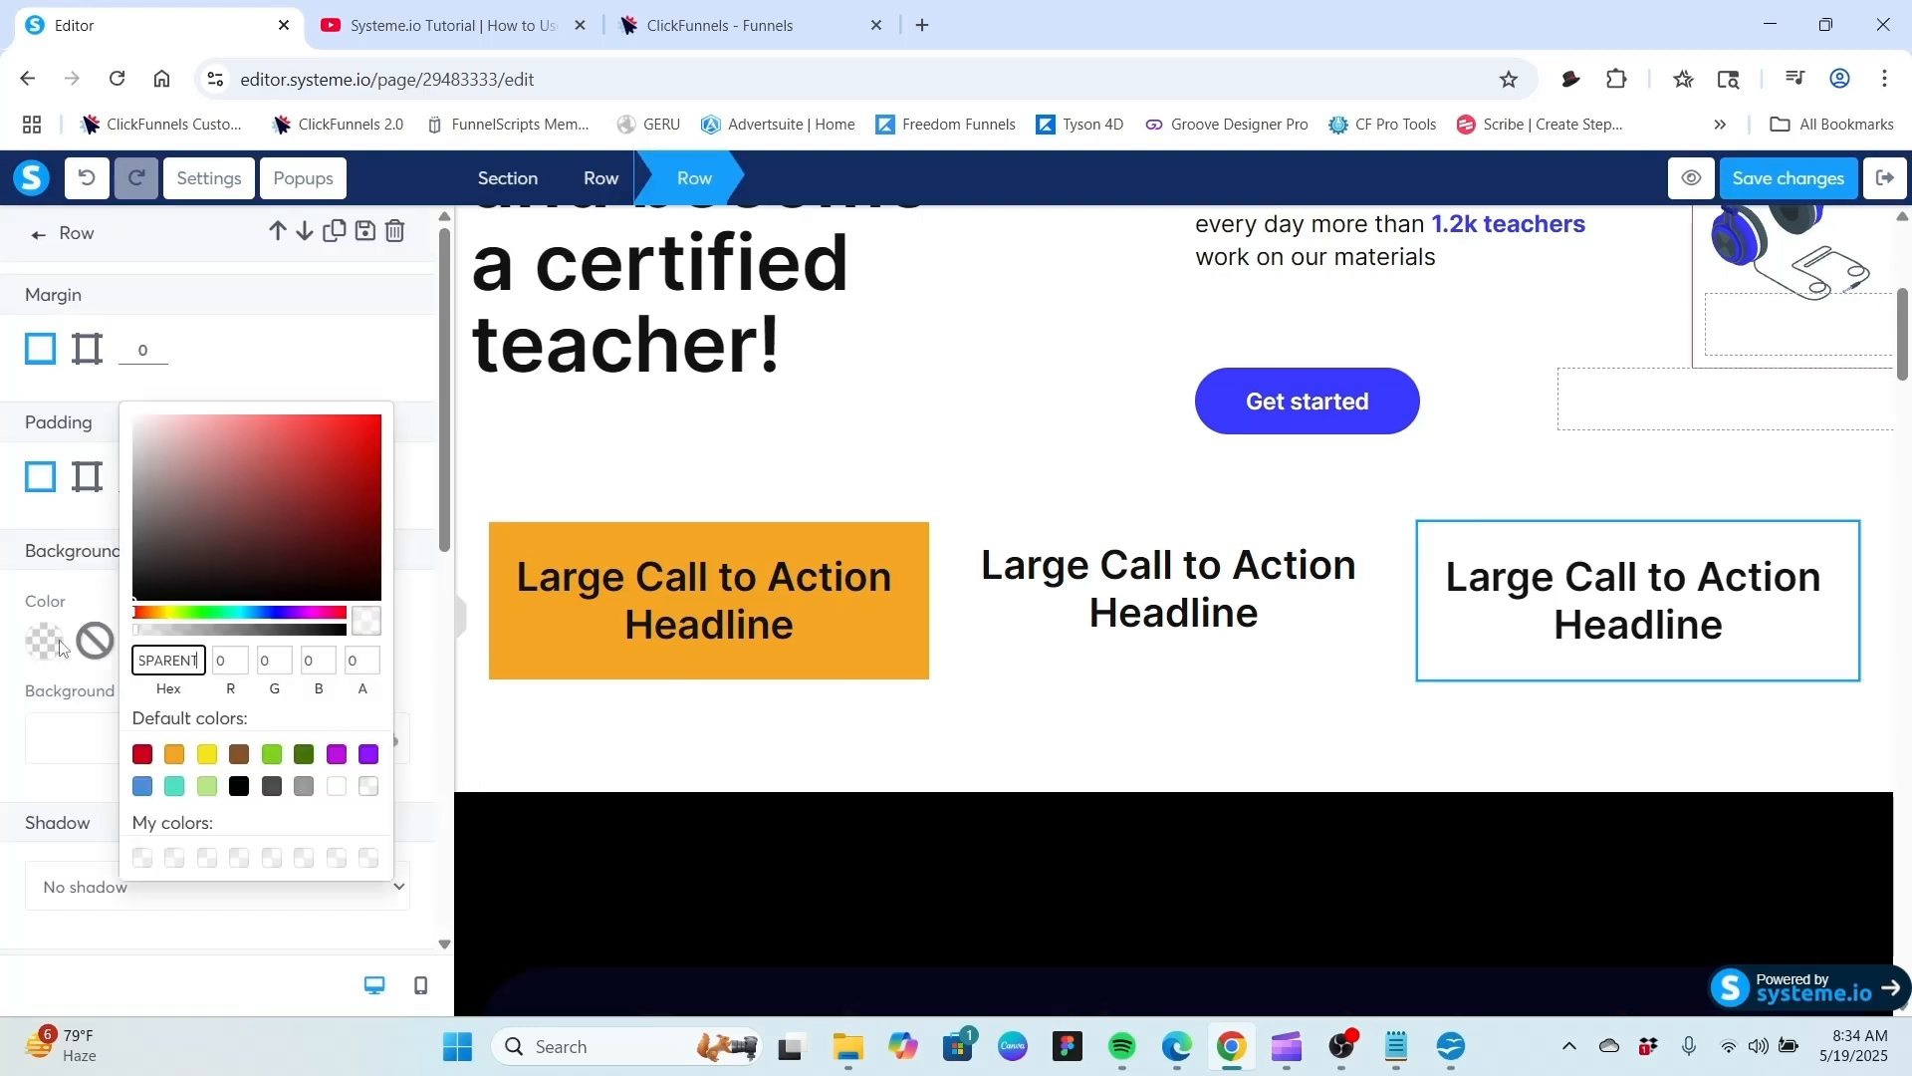
pyautogui.click(144, 787)
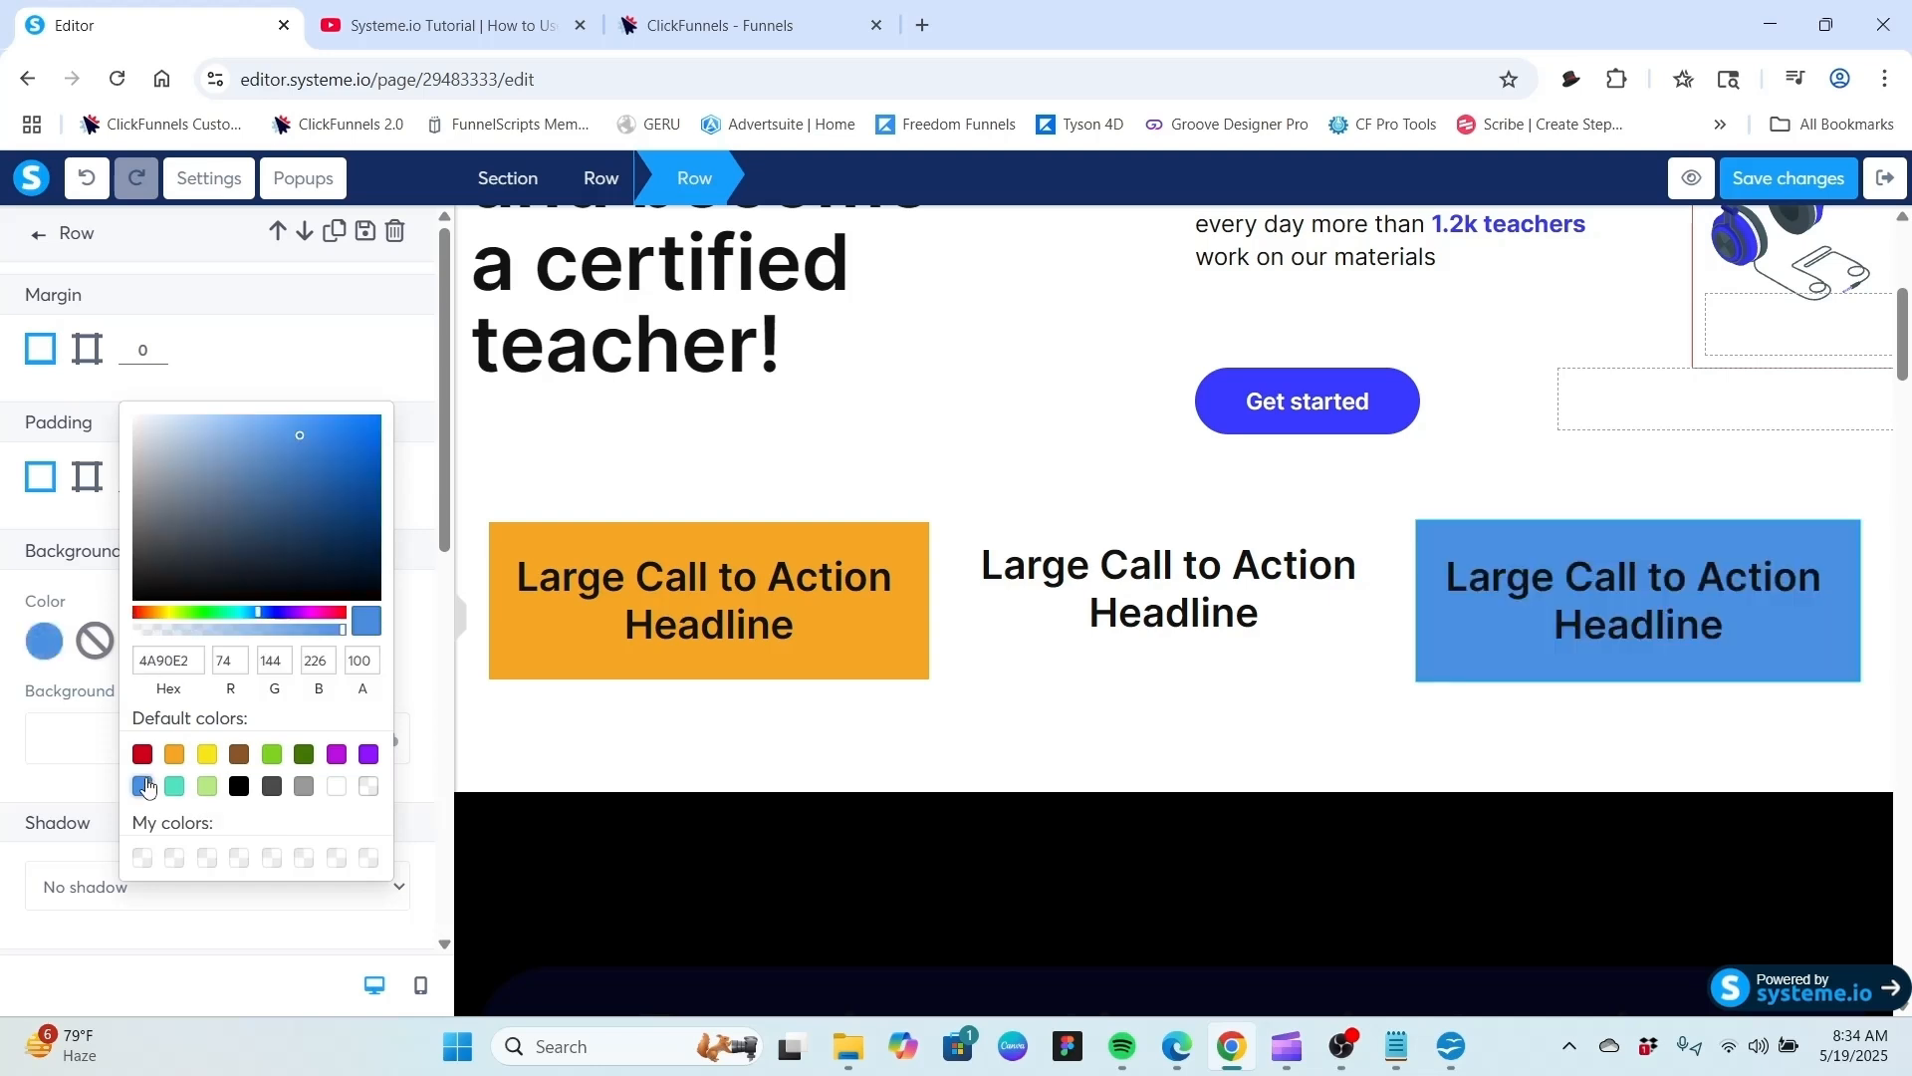
pyautogui.click(298, 344)
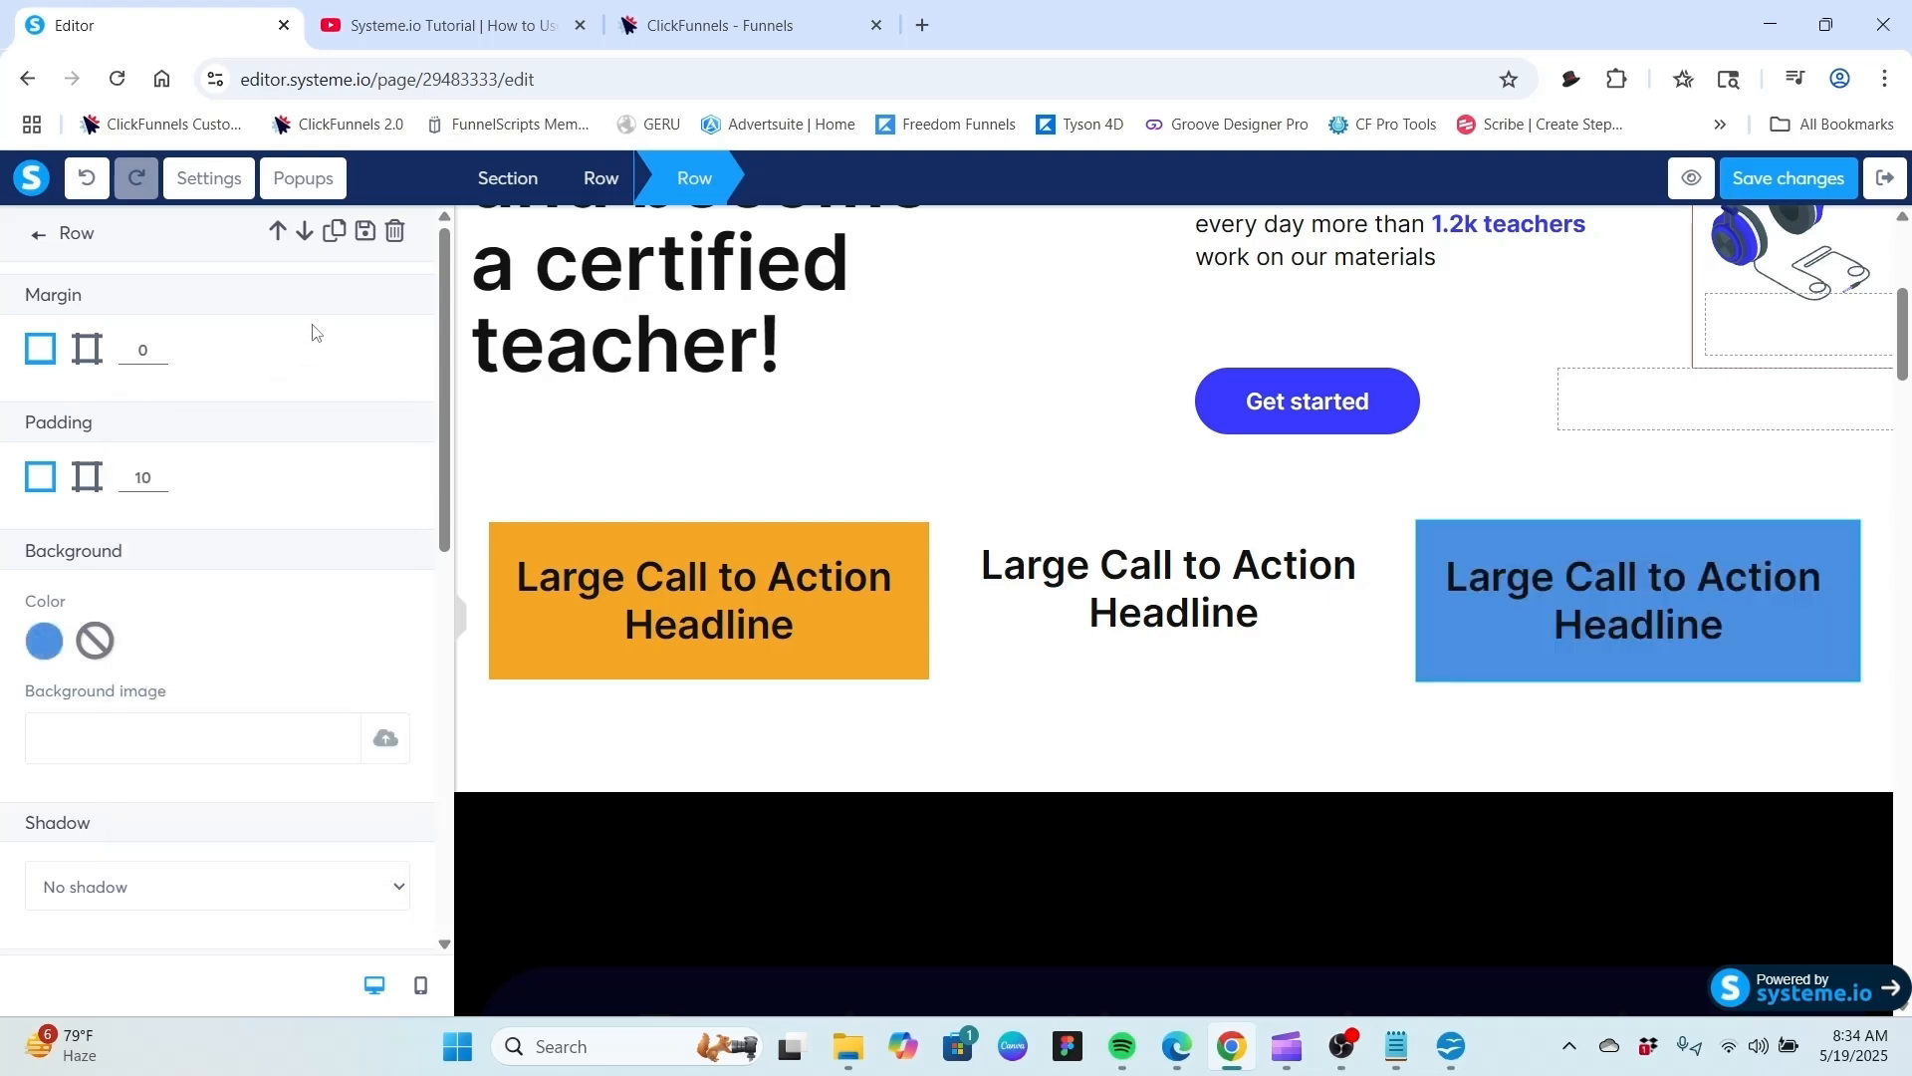
# Round the corners of the third column's blue nested row.
pyautogui.scroll(-3, 341, 495)
pyautogui.scroll(-4, 342, 493)
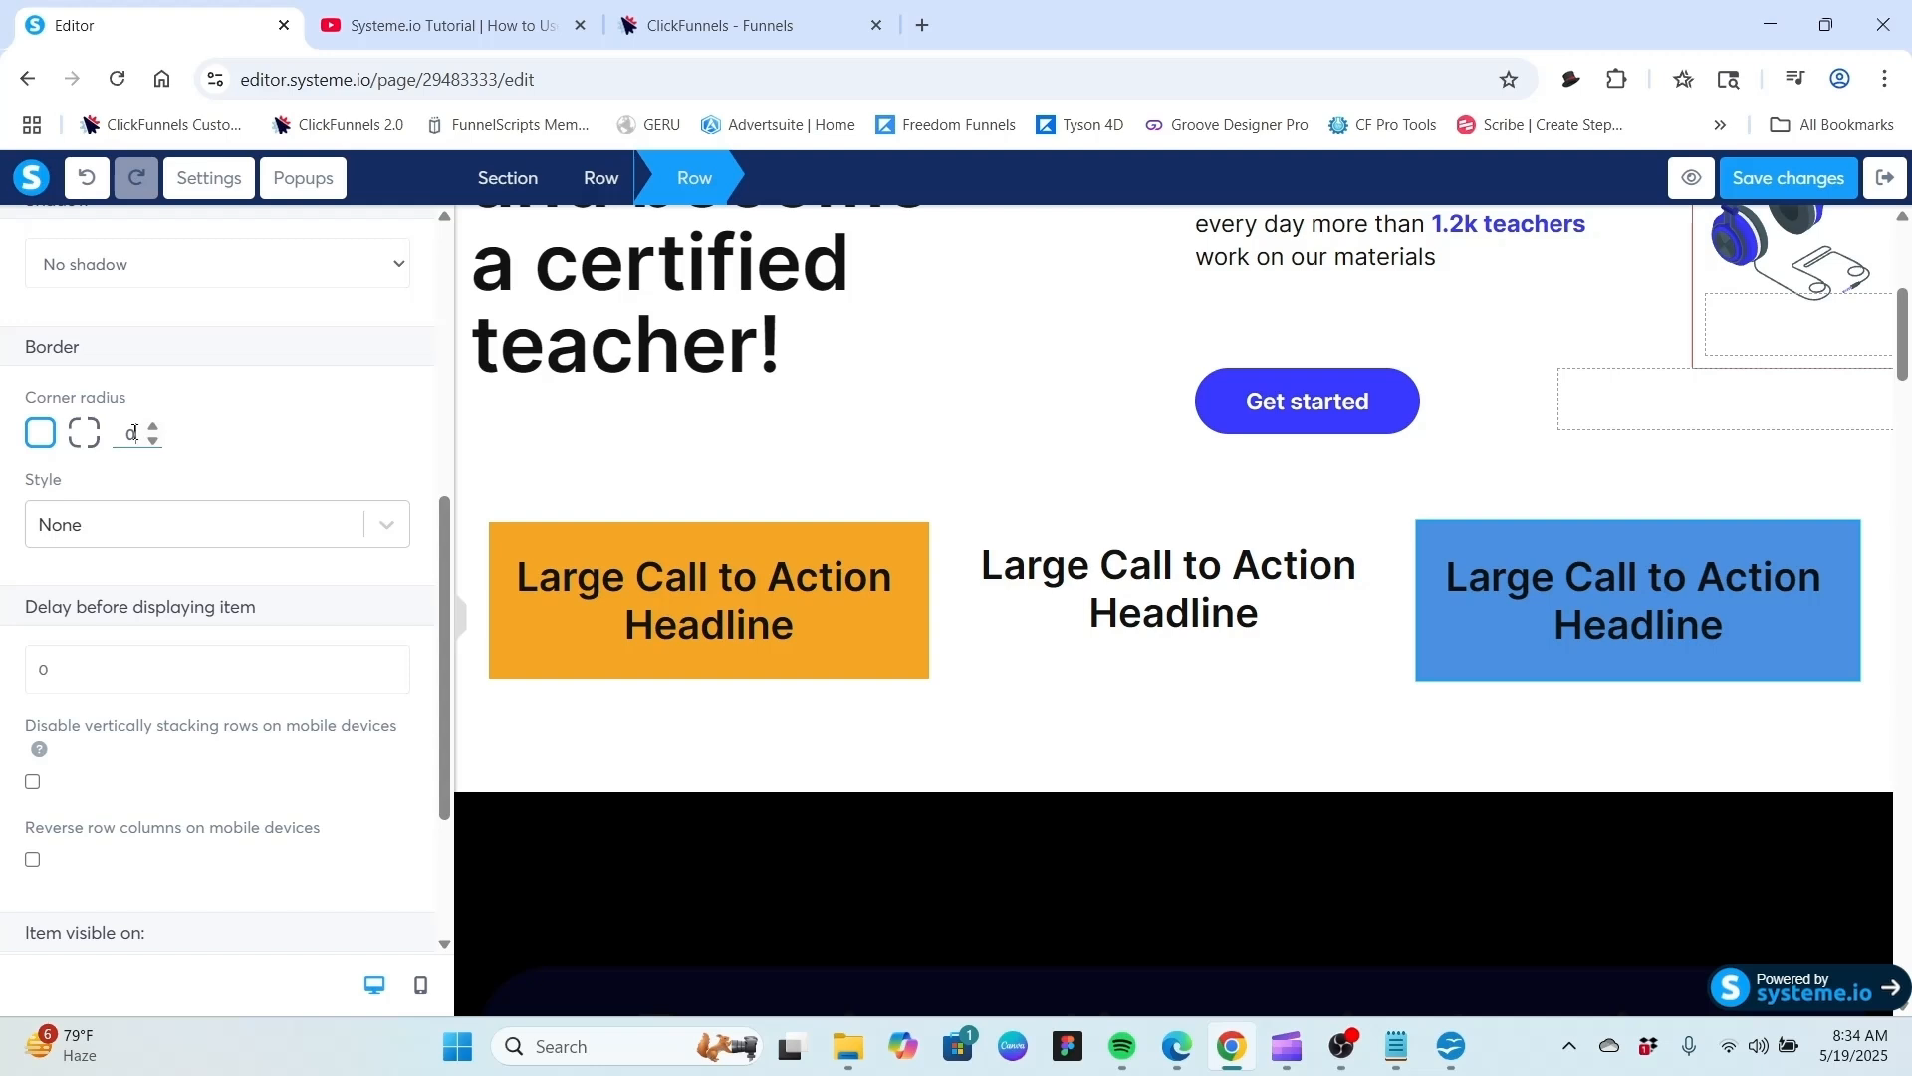
pyautogui.write('0')
pyautogui.click(782, 418)
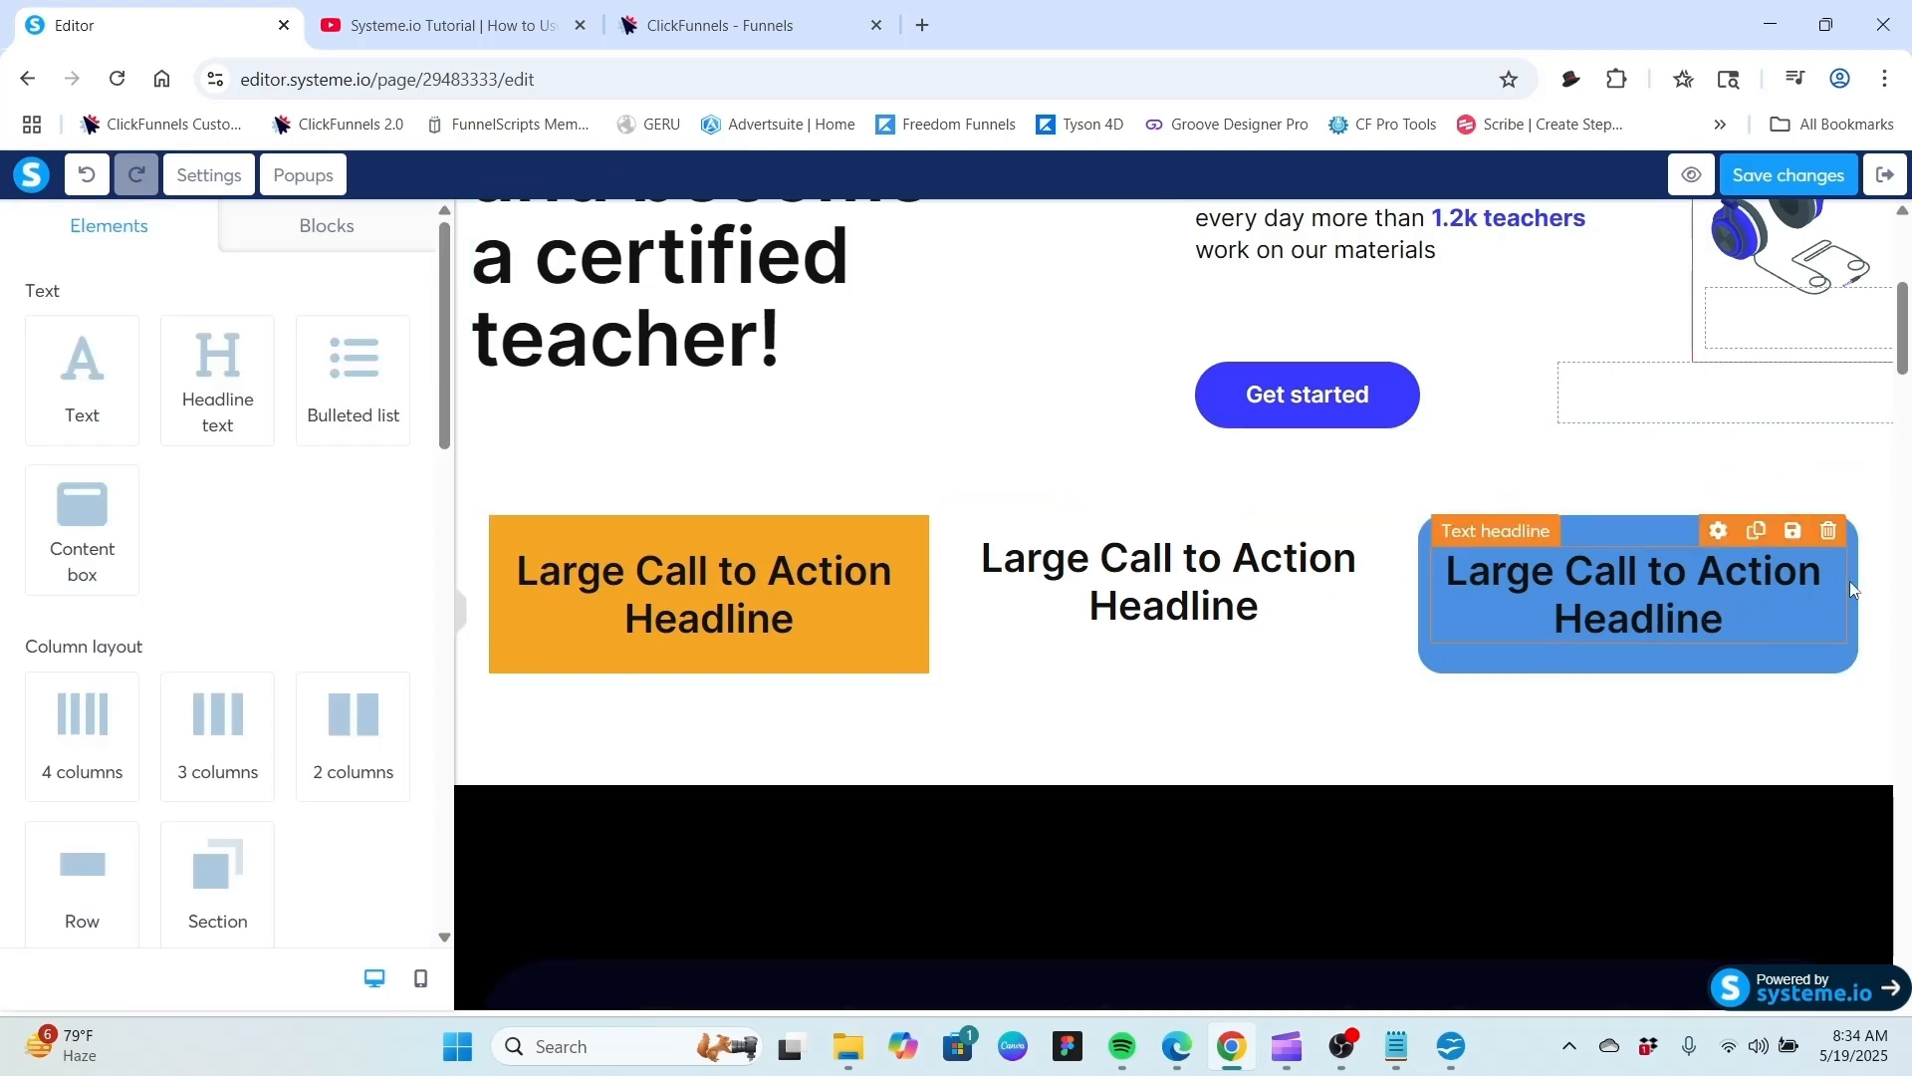
# Insert a new row into the second column and move that column's headline into it.
pyautogui.click(86, 870)
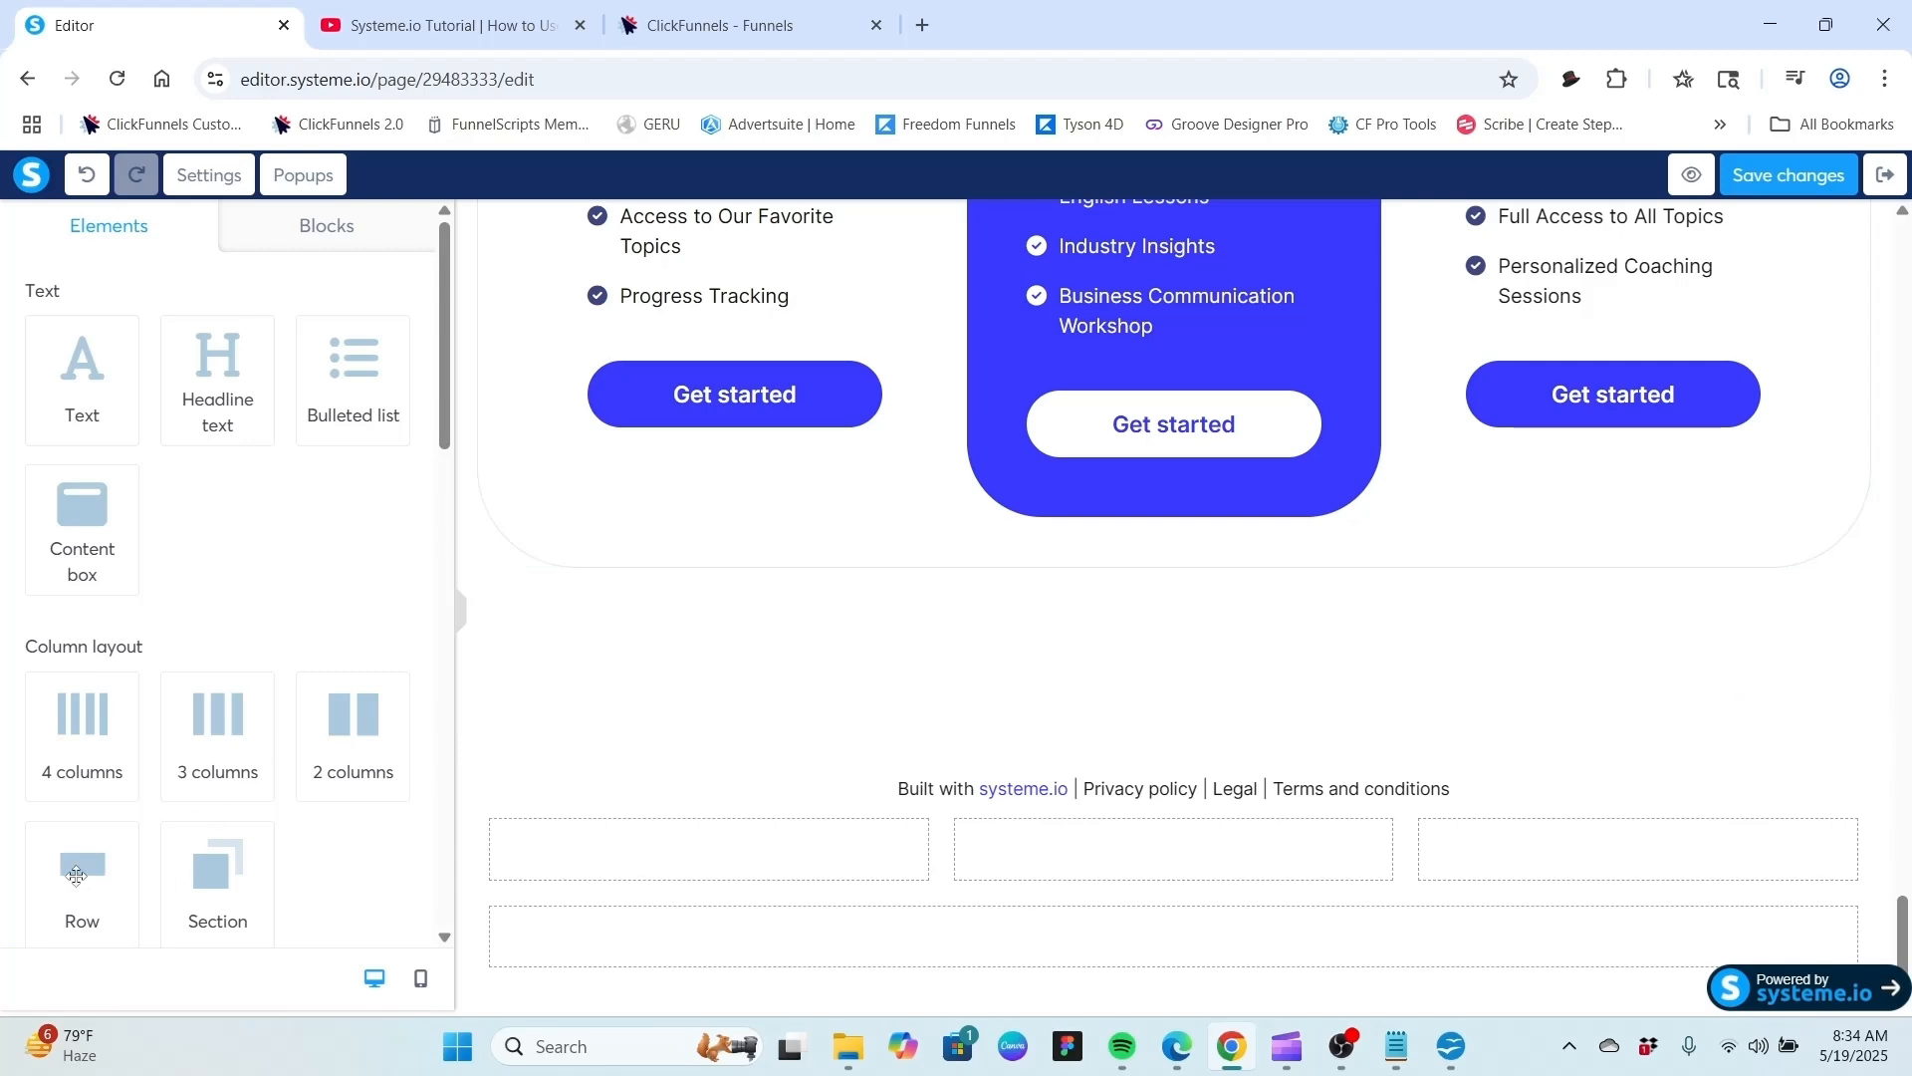
pyautogui.scroll(4, 1272, 762)
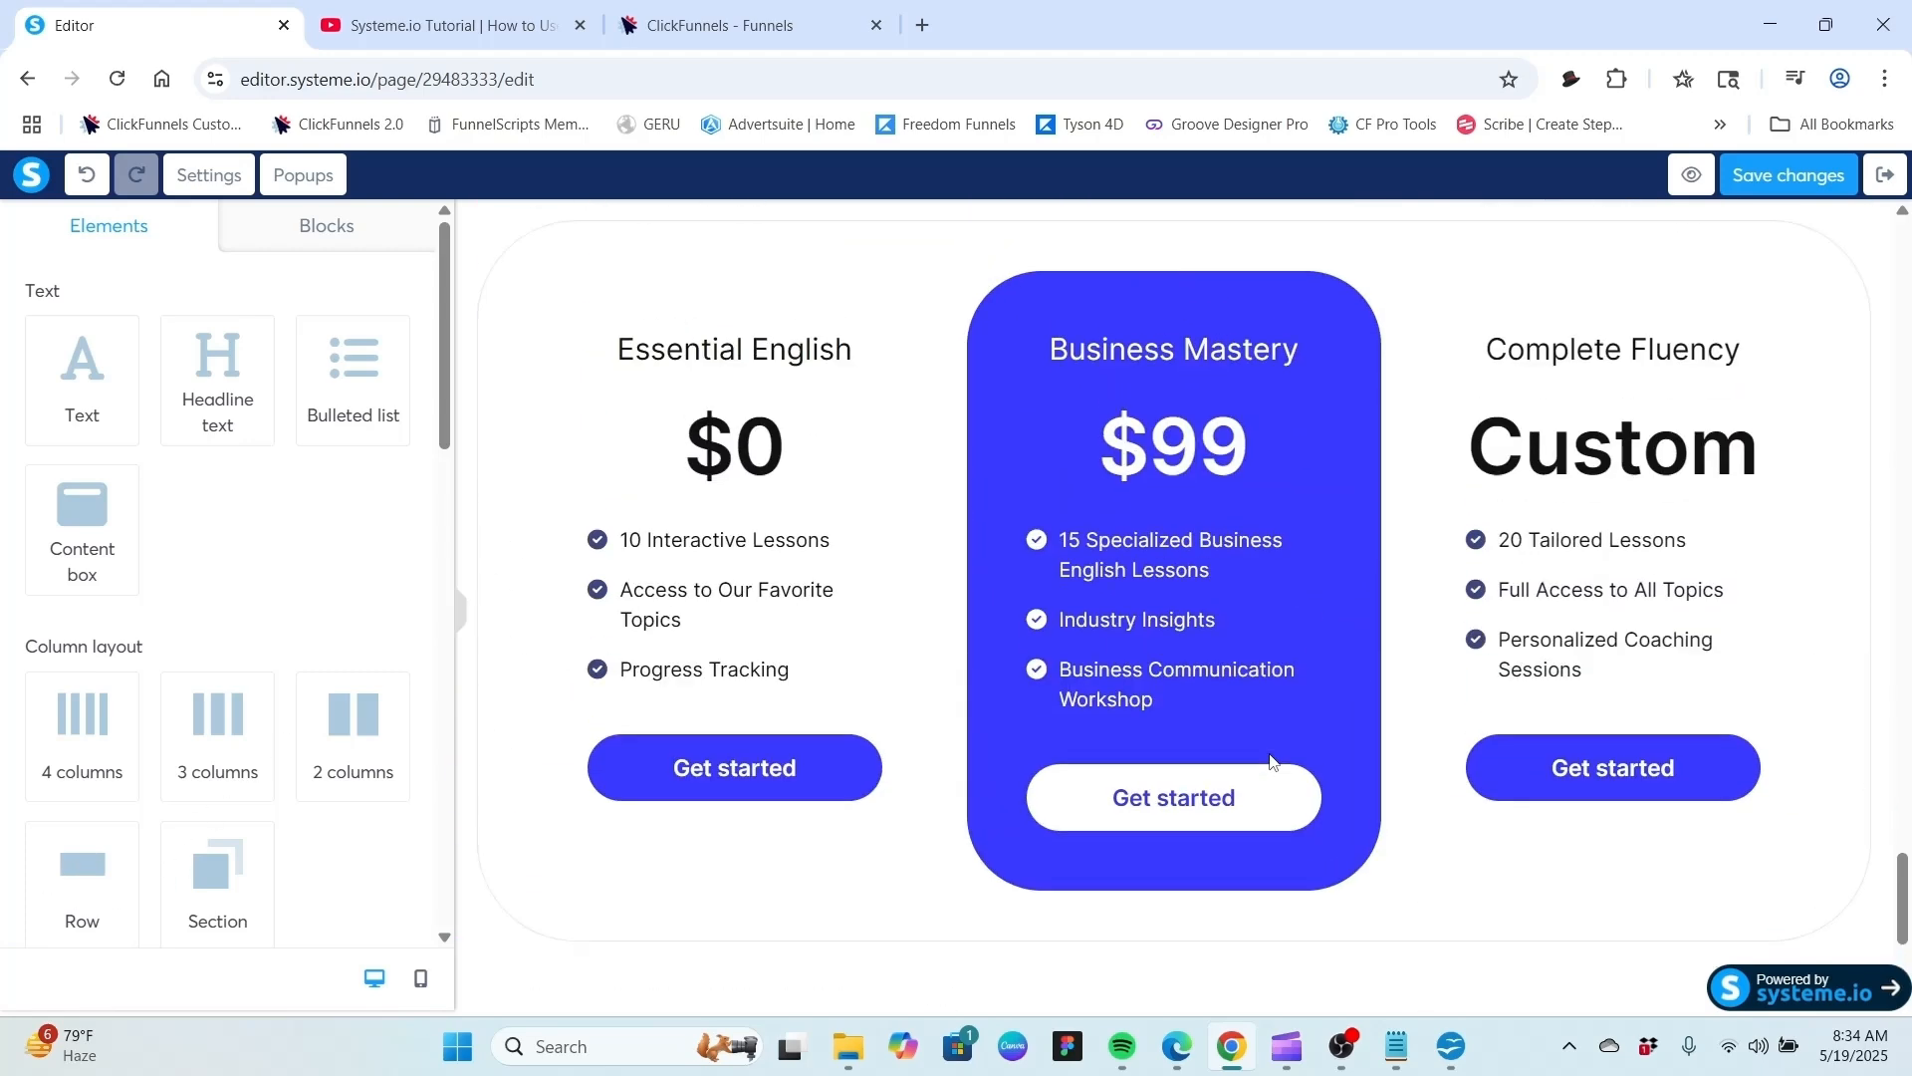
pyautogui.scroll(20, 1272, 762)
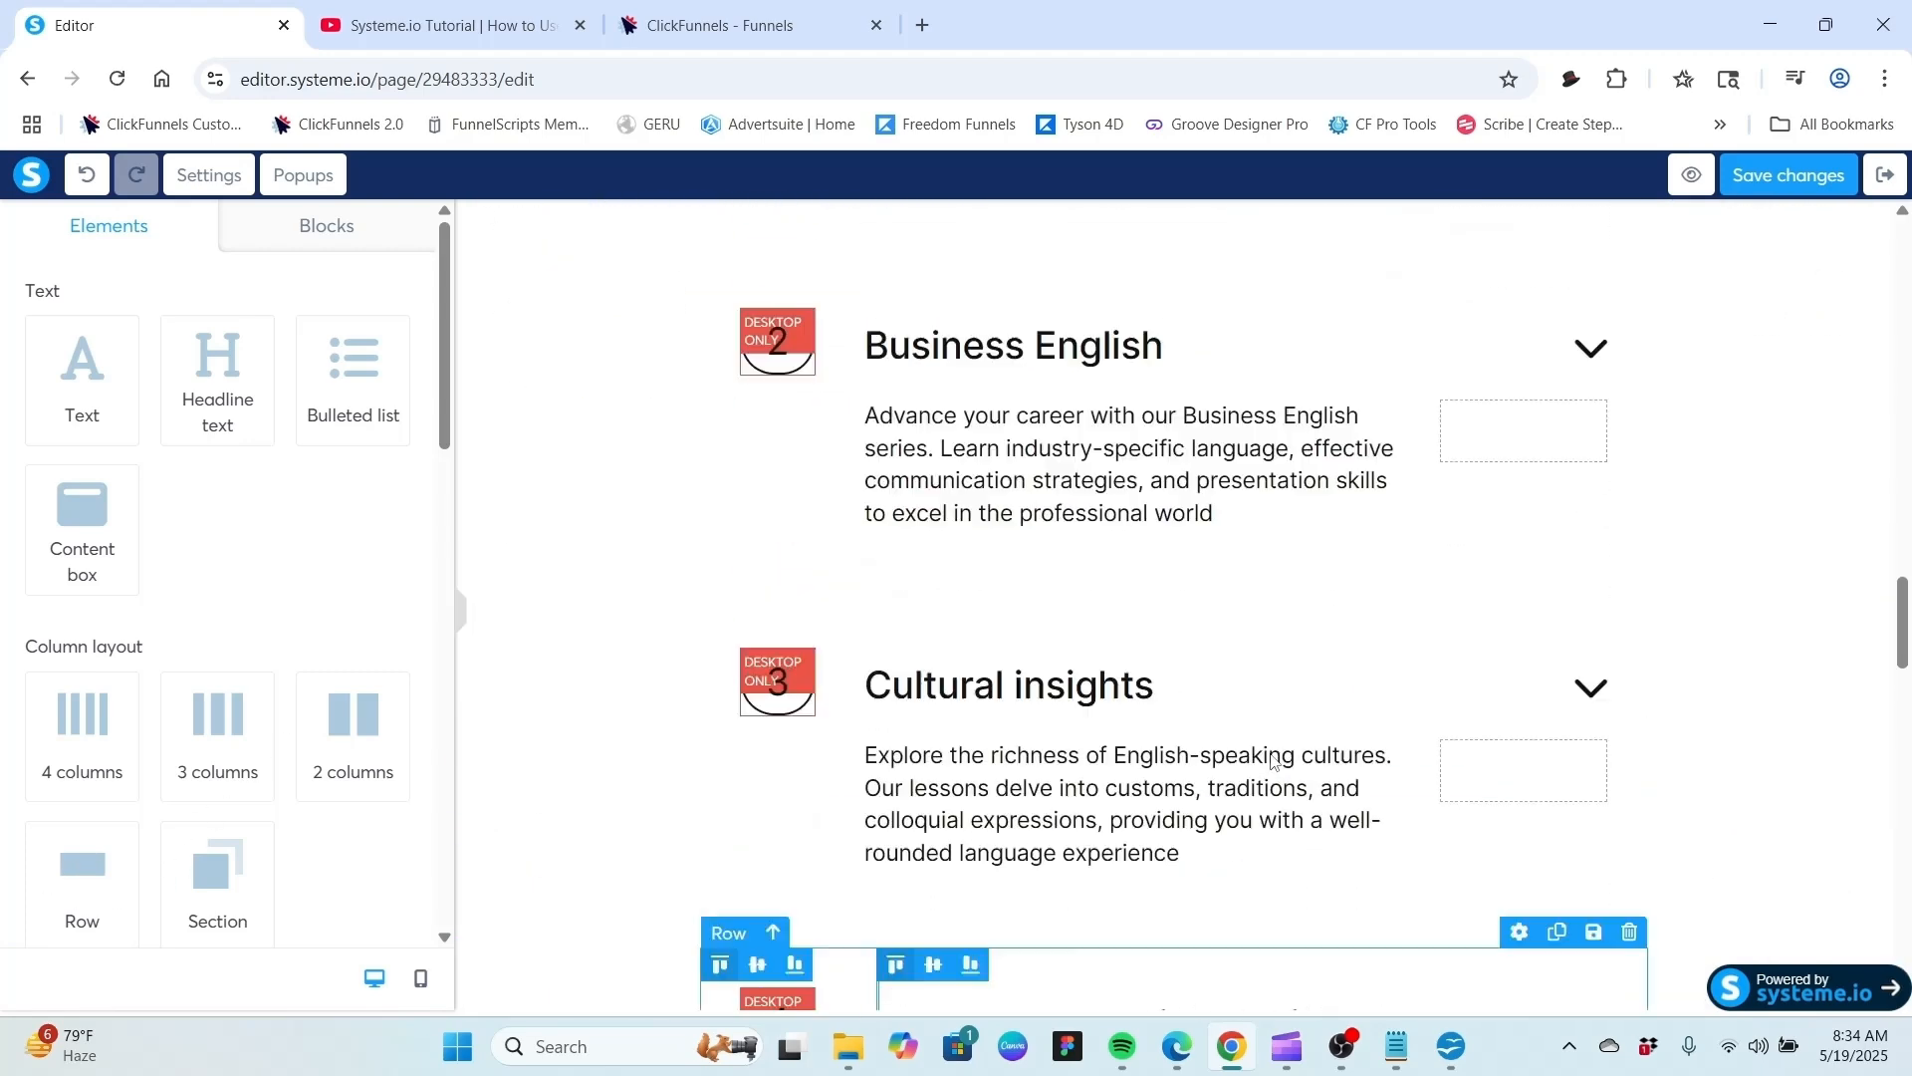
pyautogui.scroll(20, 1271, 762)
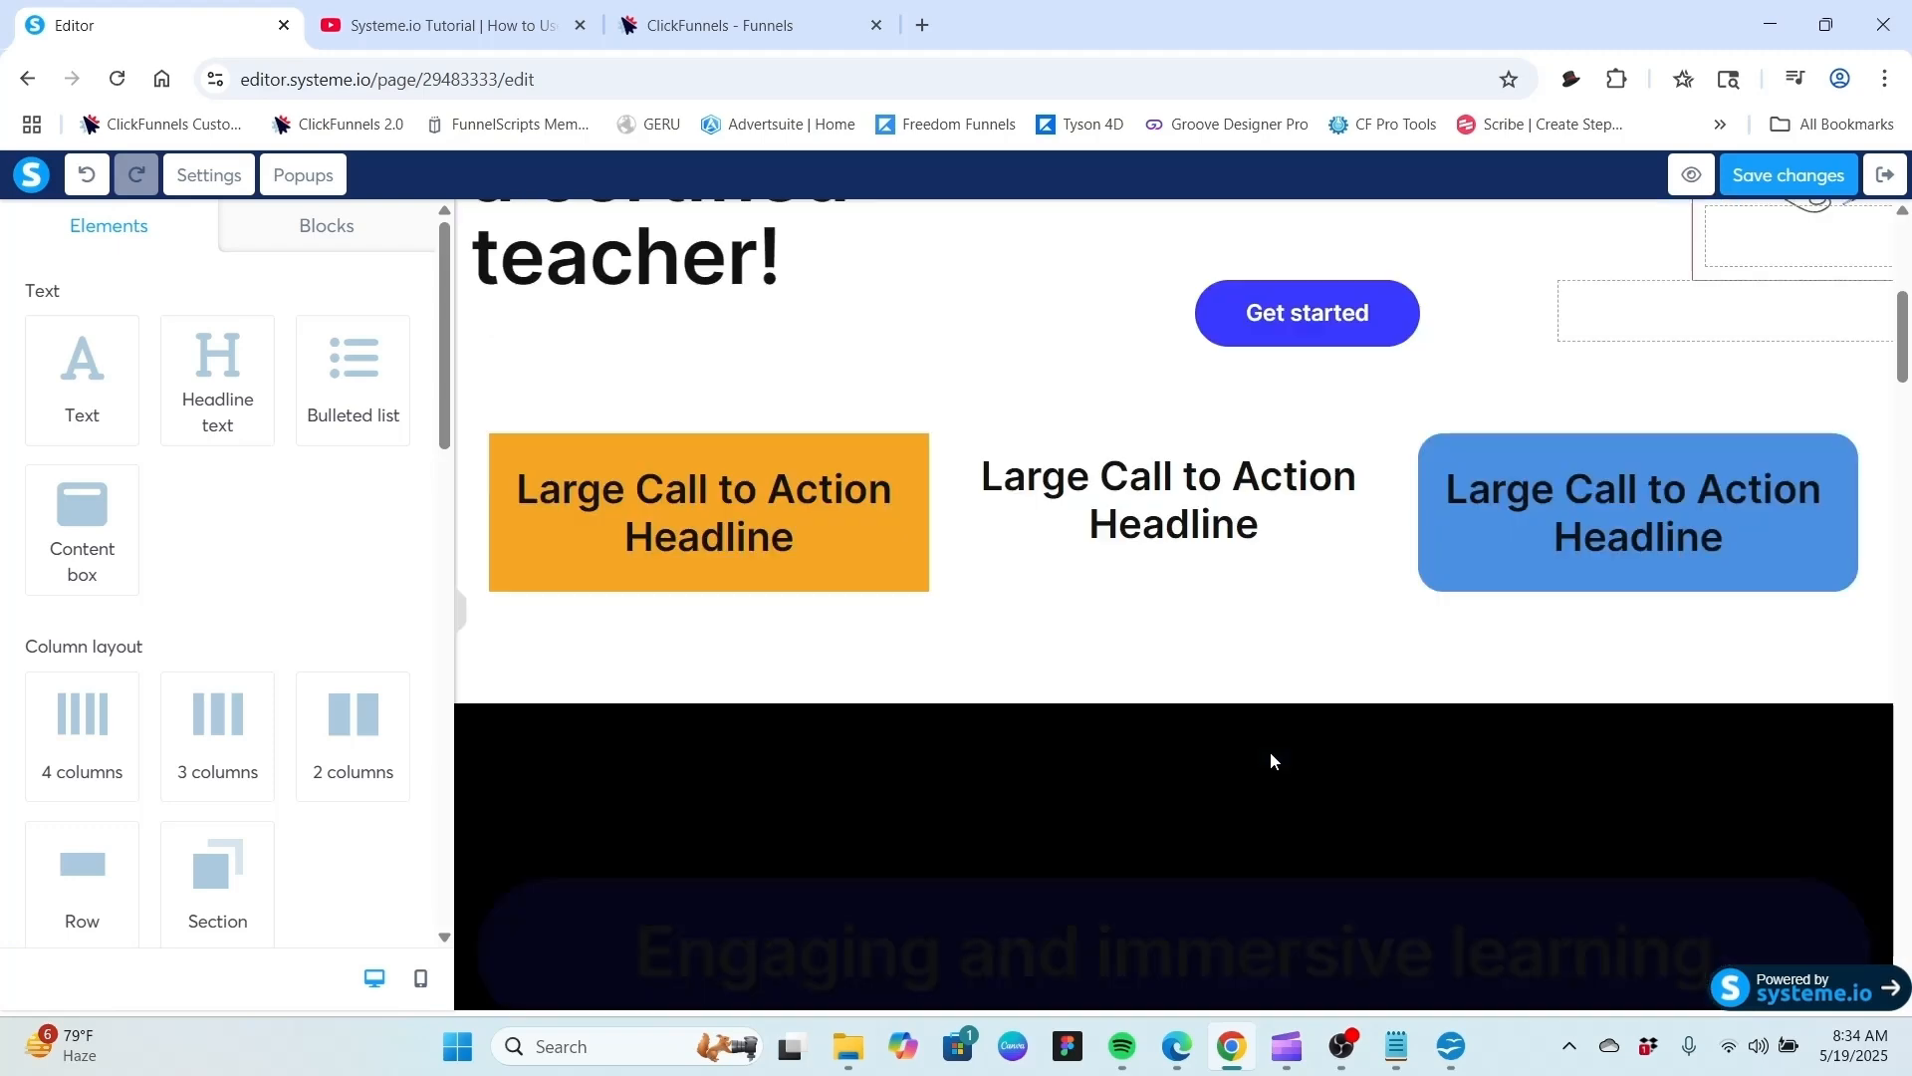
pyautogui.scroll(3, 1267, 758)
pyautogui.scroll(-1, 1249, 767)
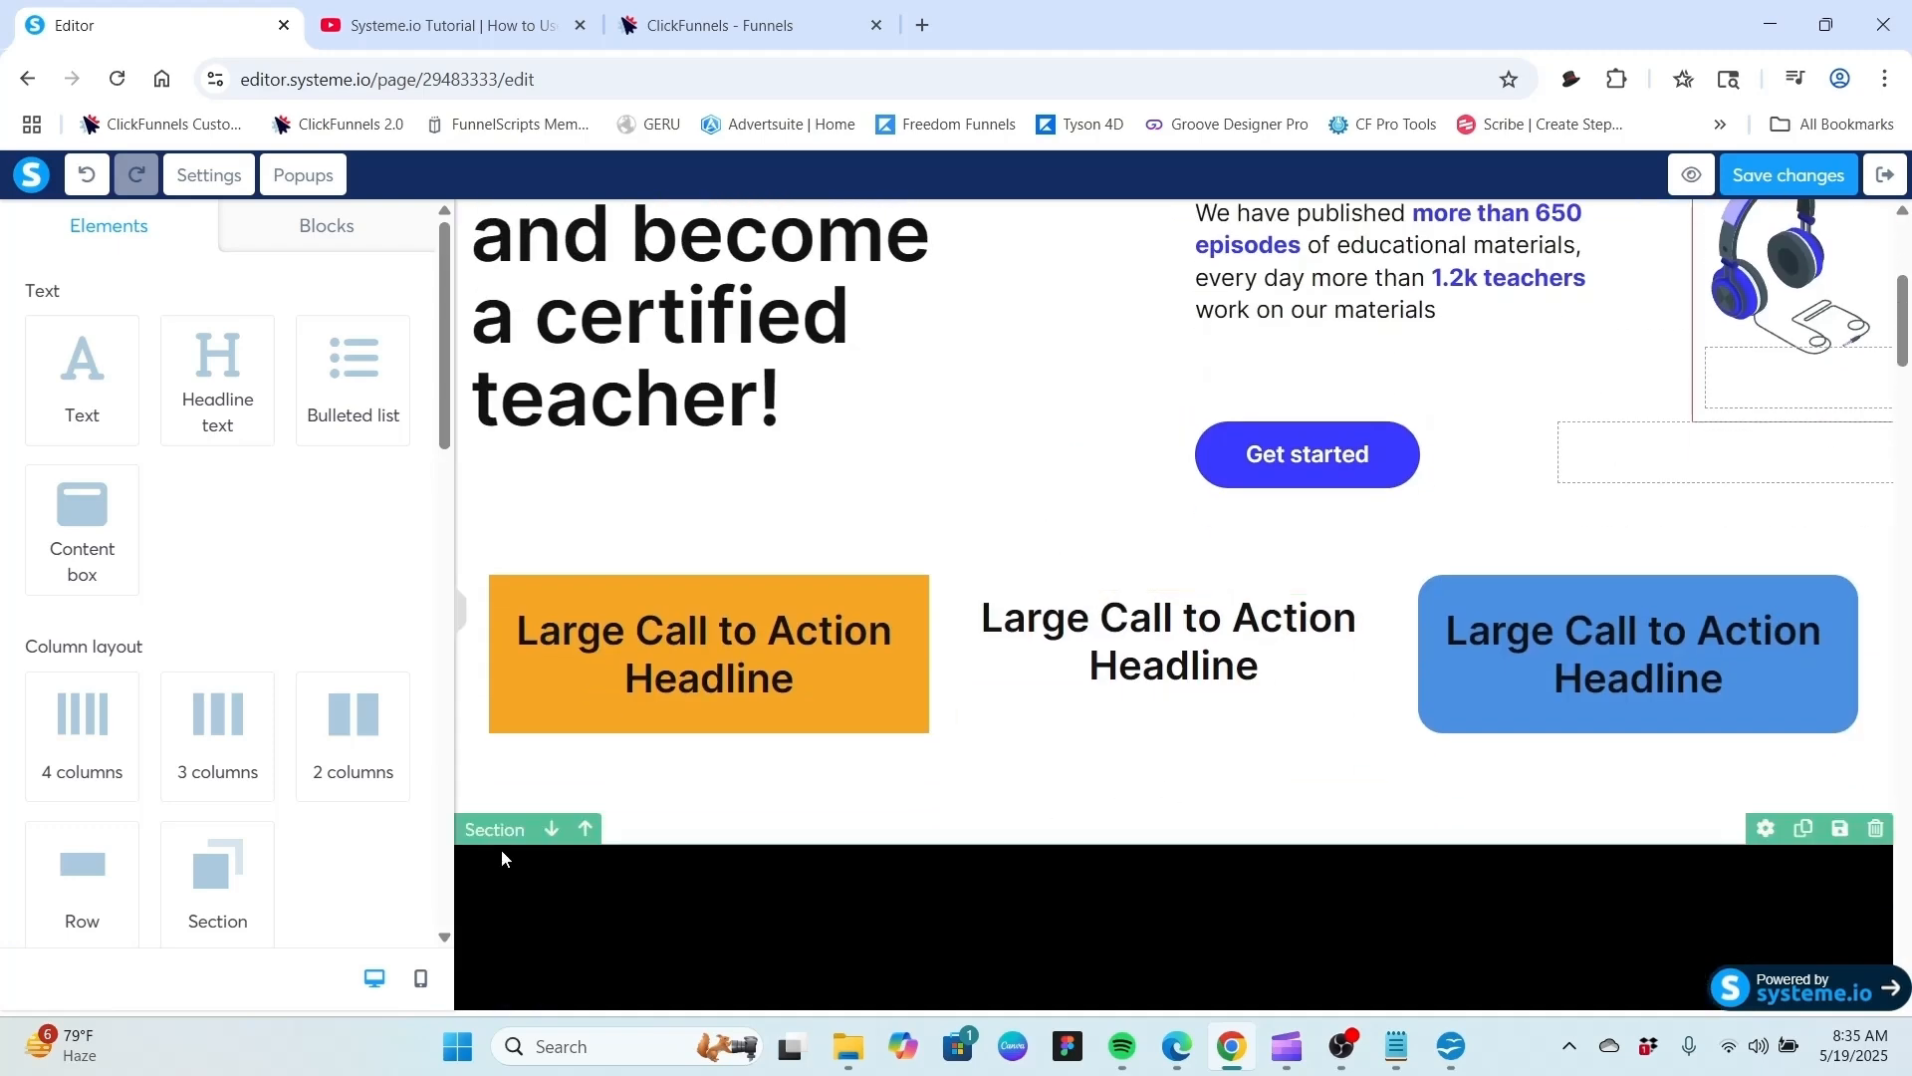
pyautogui.moveTo(89, 865); pyautogui.dragTo(1207, 687)
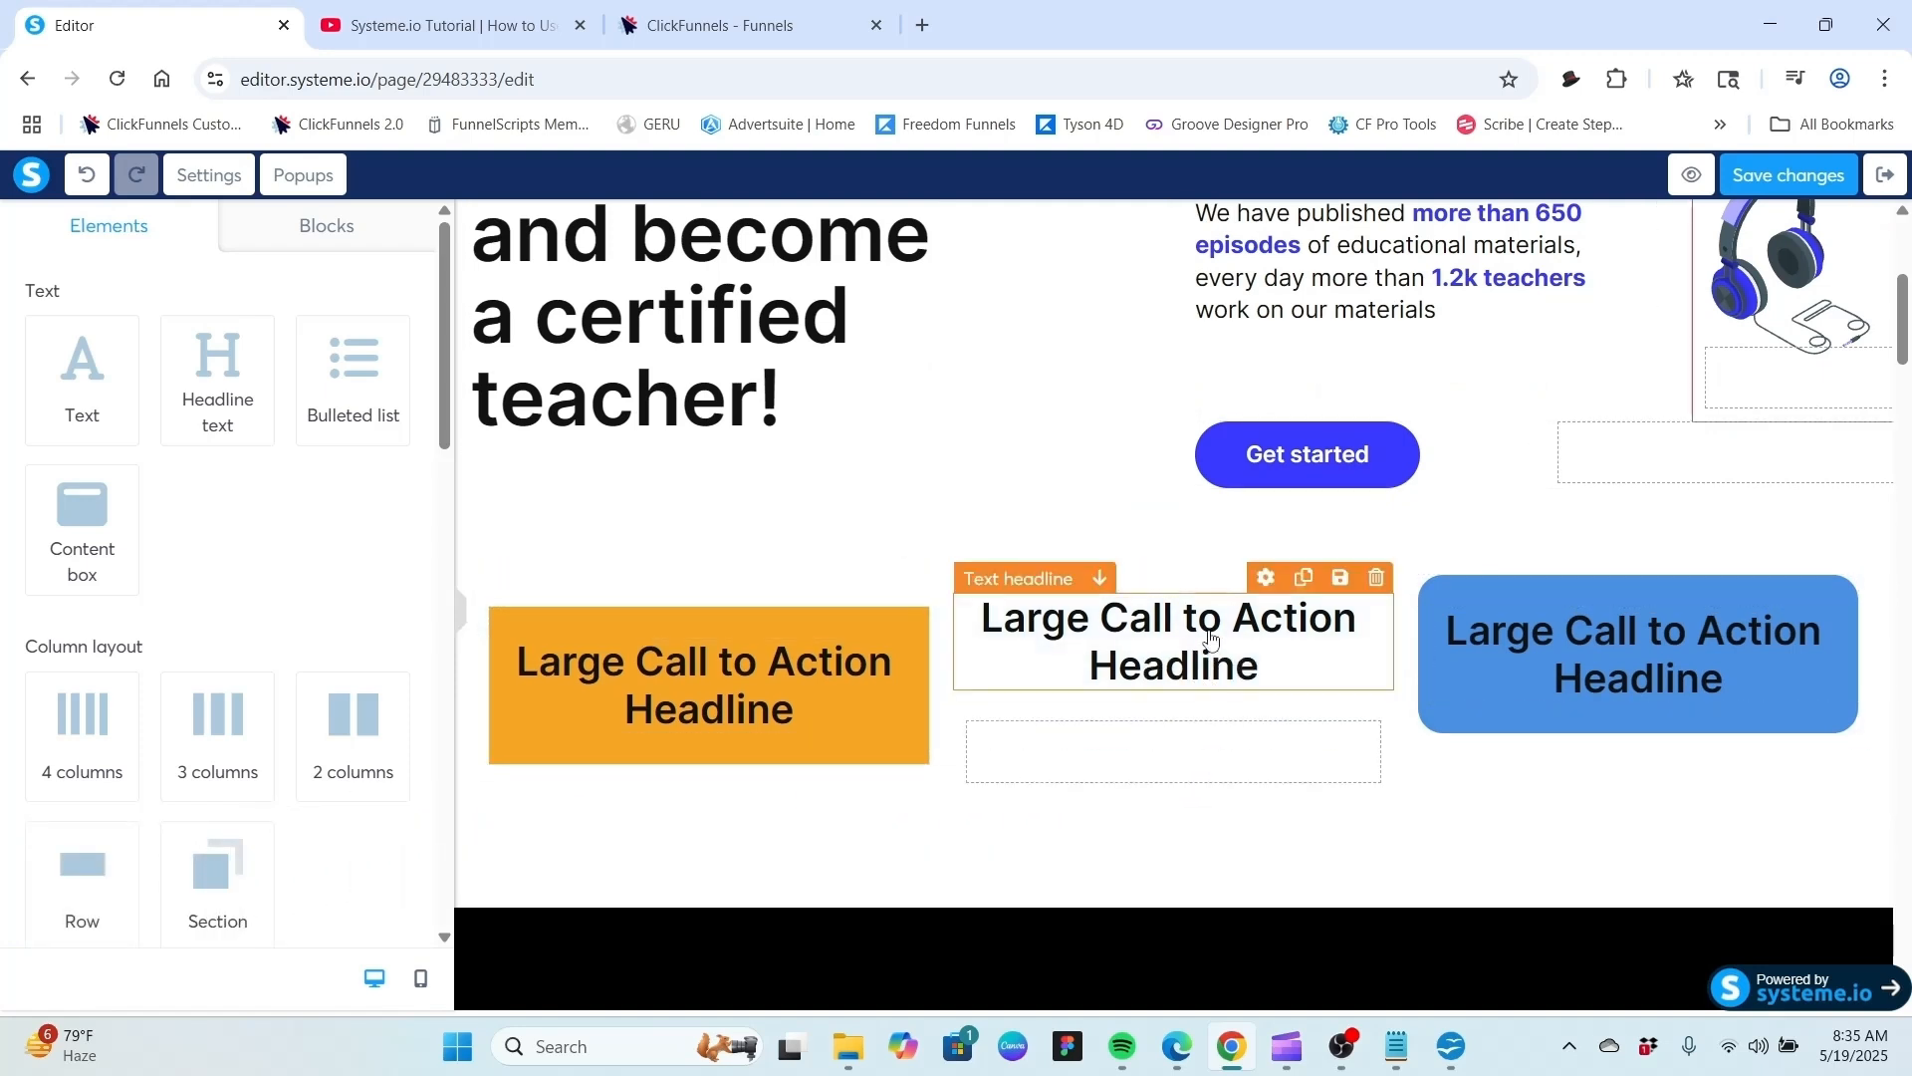
pyautogui.moveTo(1103, 583); pyautogui.dragTo(1110, 744)
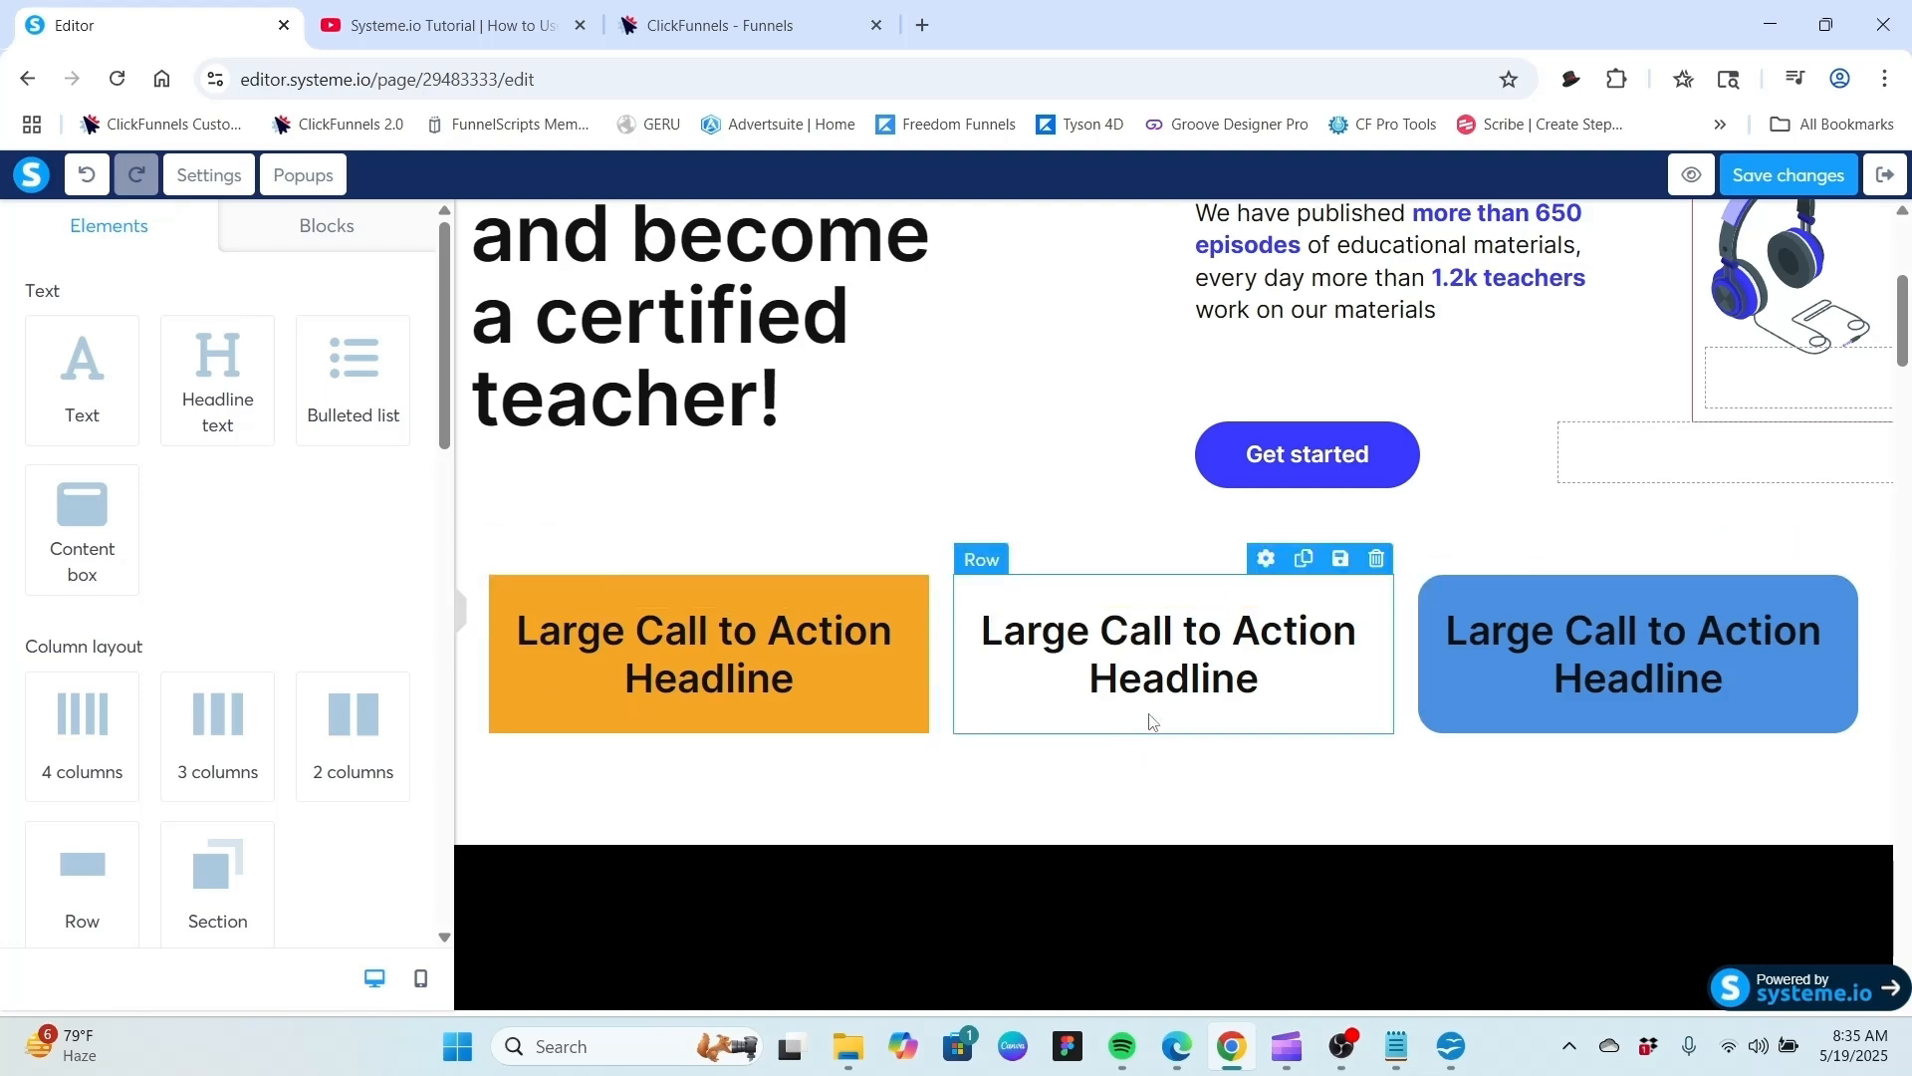
# Select the second column's nested row and set its background color to white FFFFFF.
pyautogui.click(1141, 596)
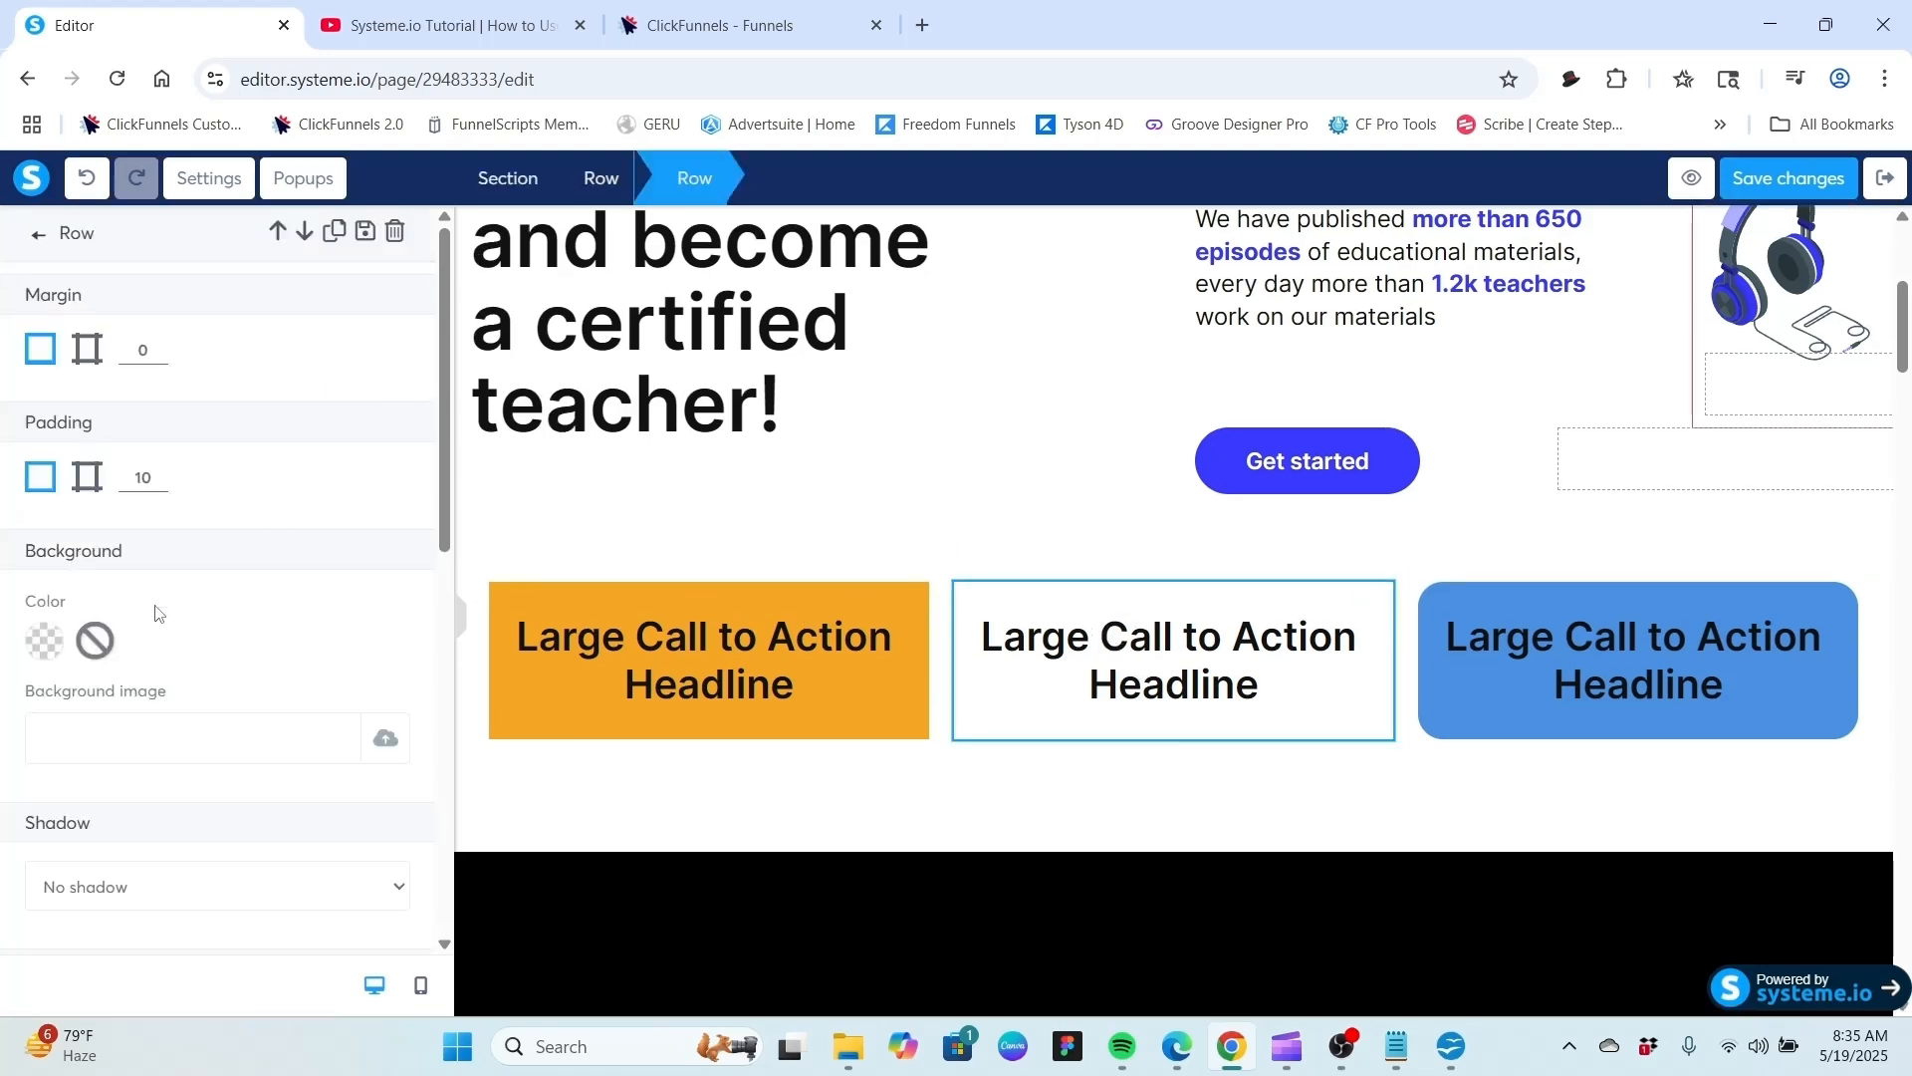
pyautogui.click(44, 641)
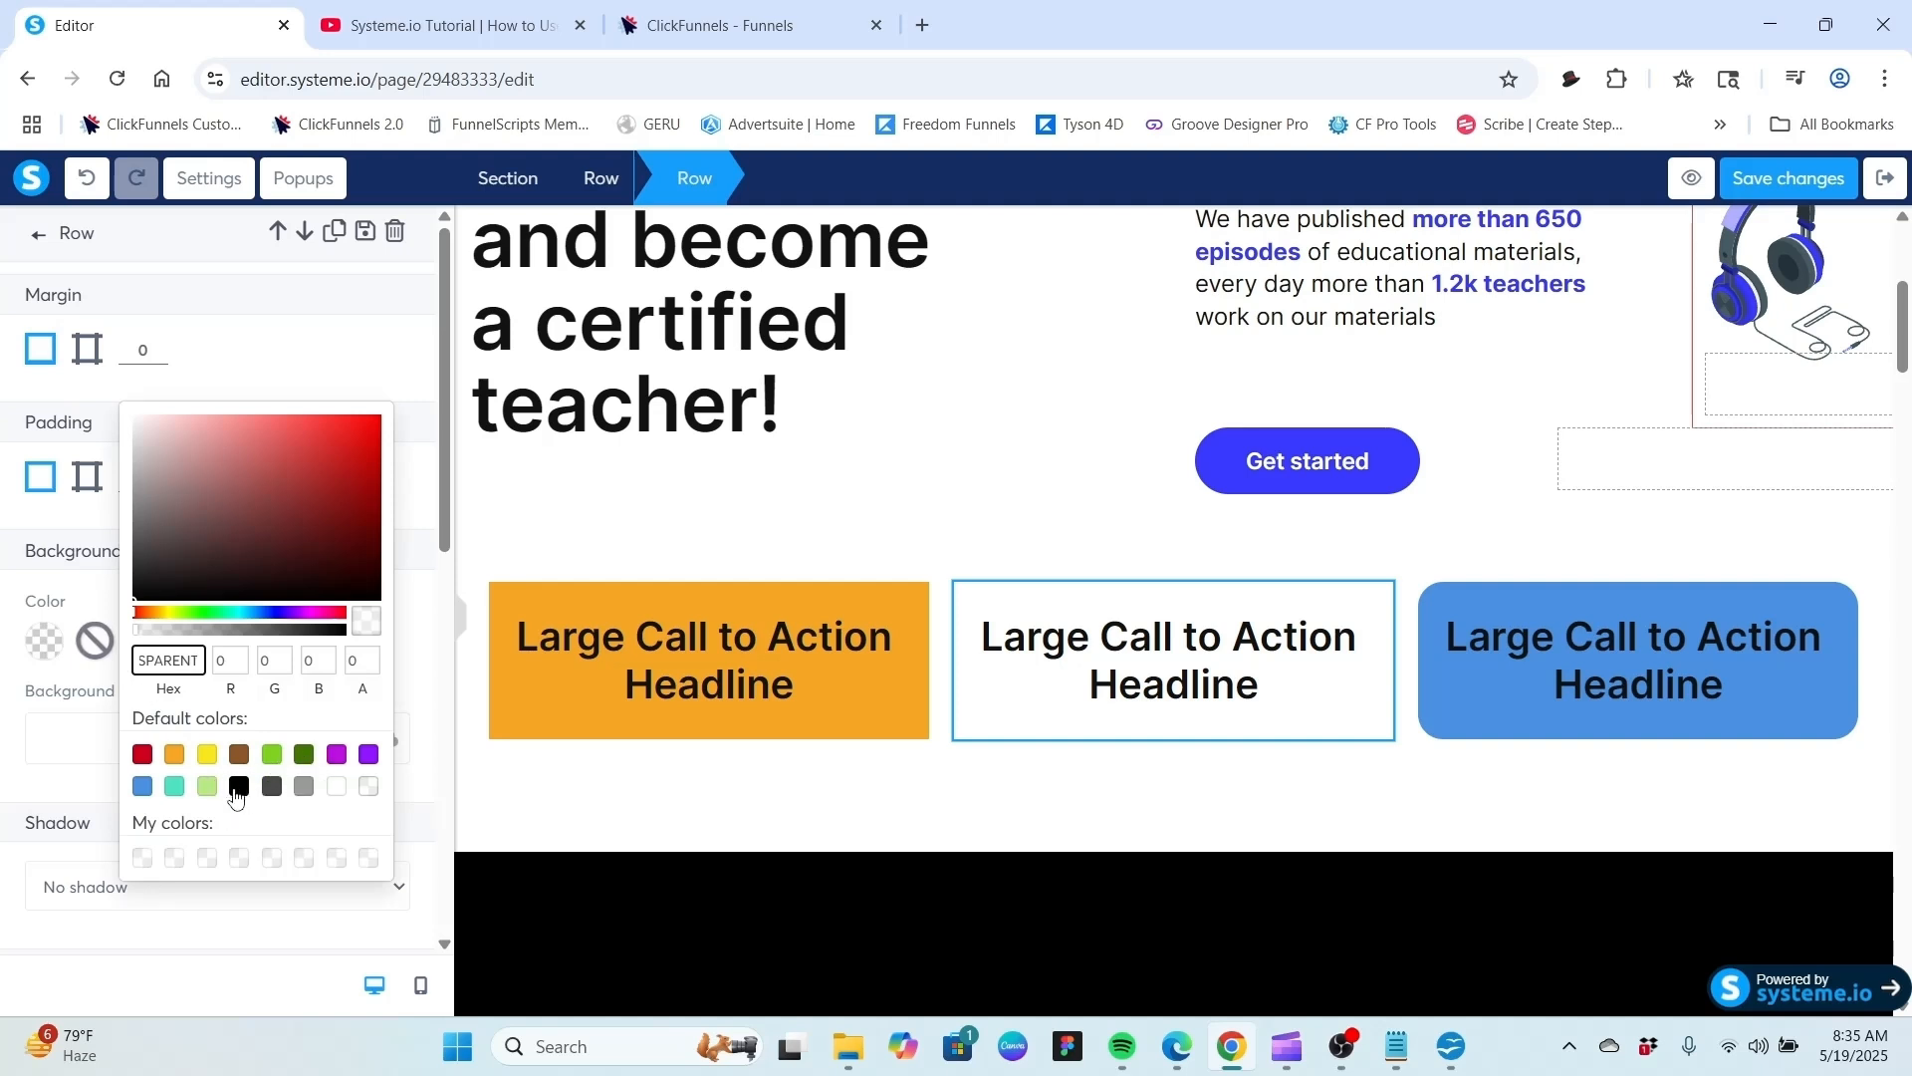
pyautogui.click(312, 792)
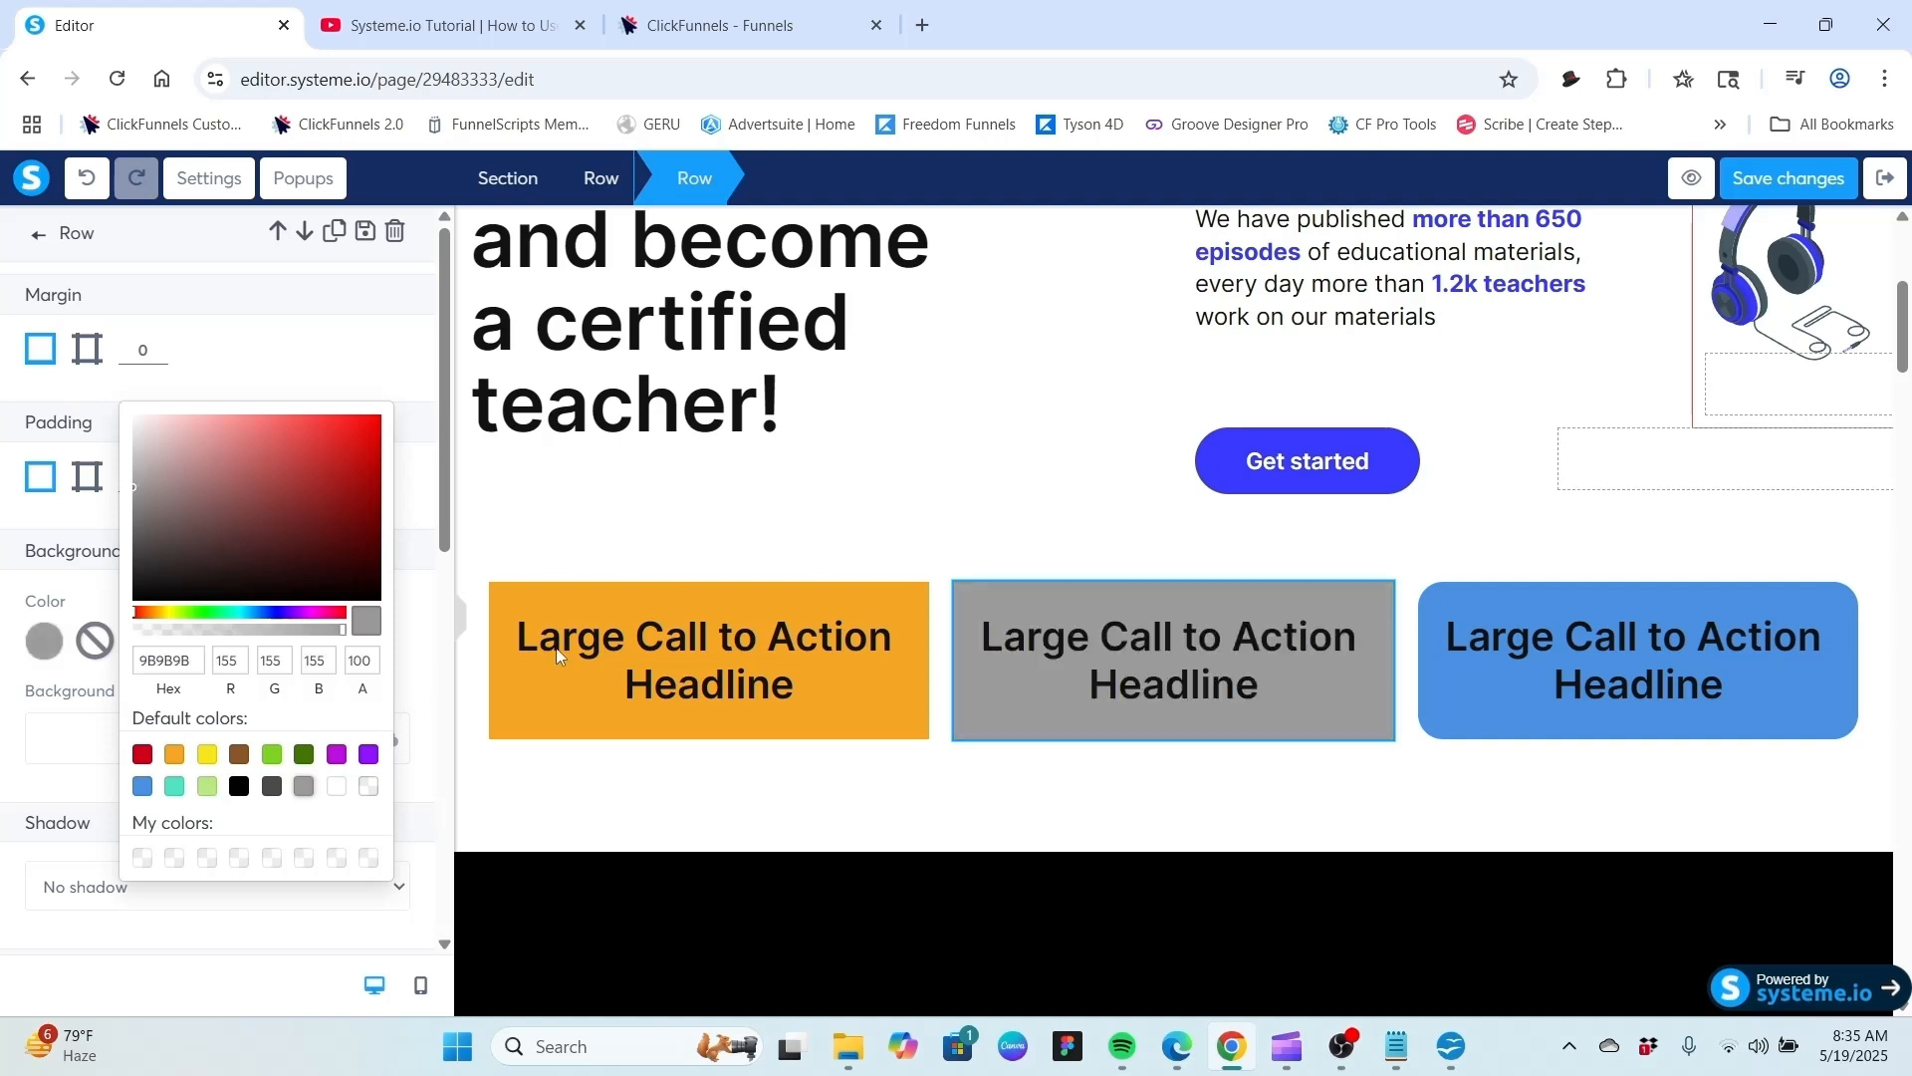
pyautogui.click(340, 788)
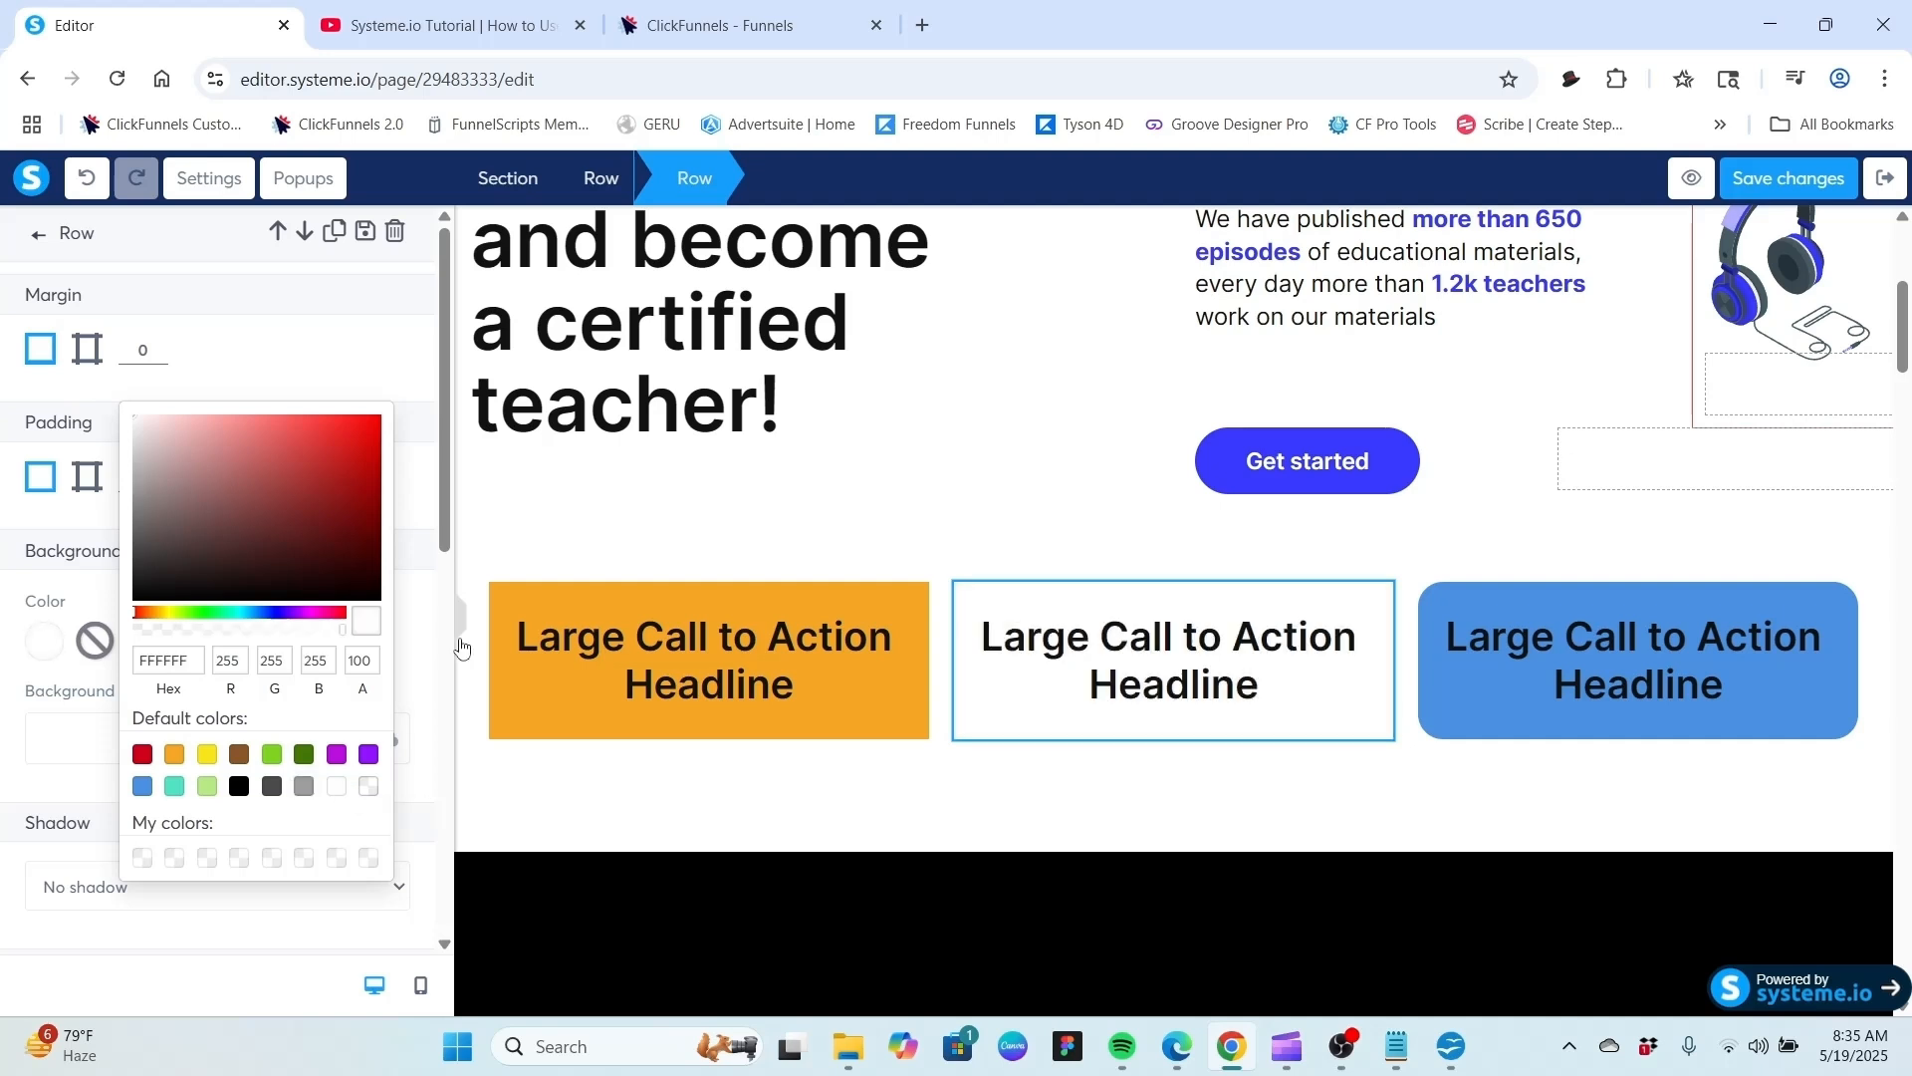
pyautogui.click(26, 763)
# Apply a Hard inner shadow to the second column's nested row.
pyautogui.scroll(-3, 205, 823)
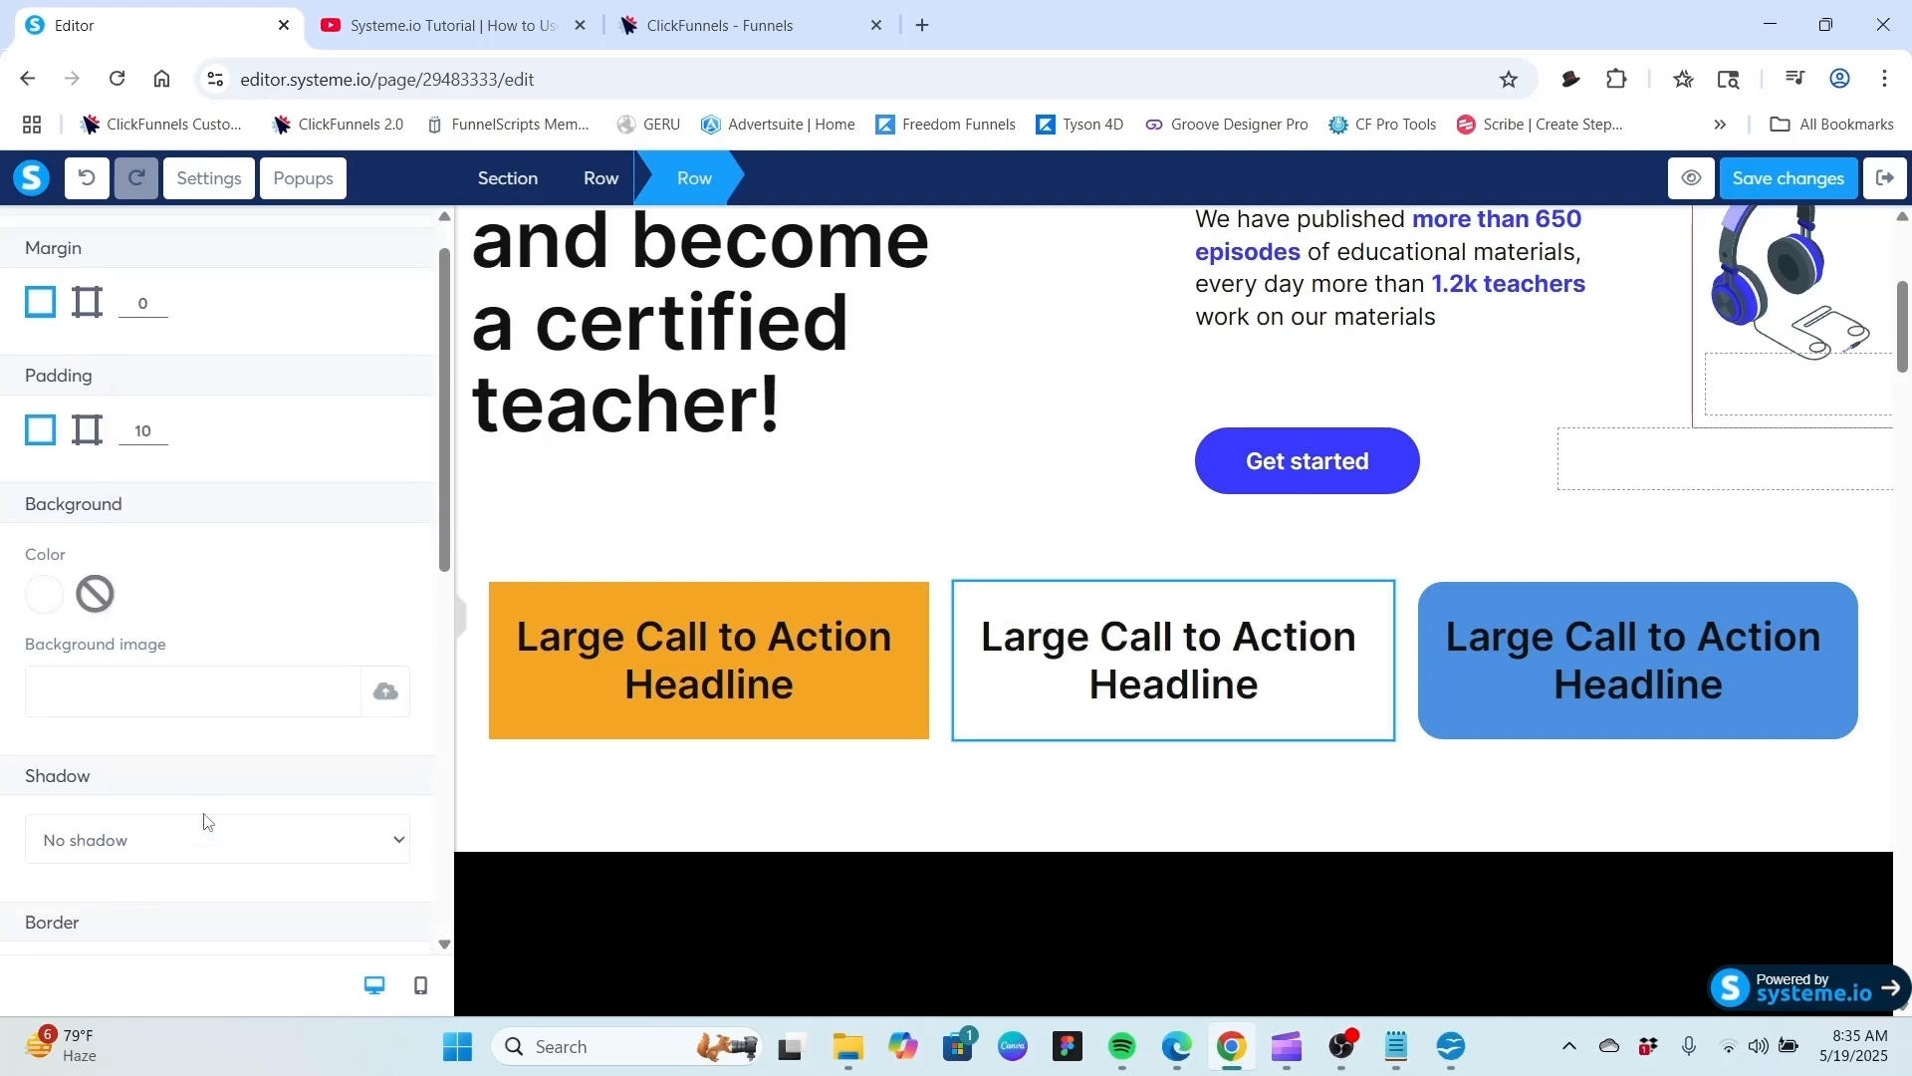
pyautogui.click(235, 640)
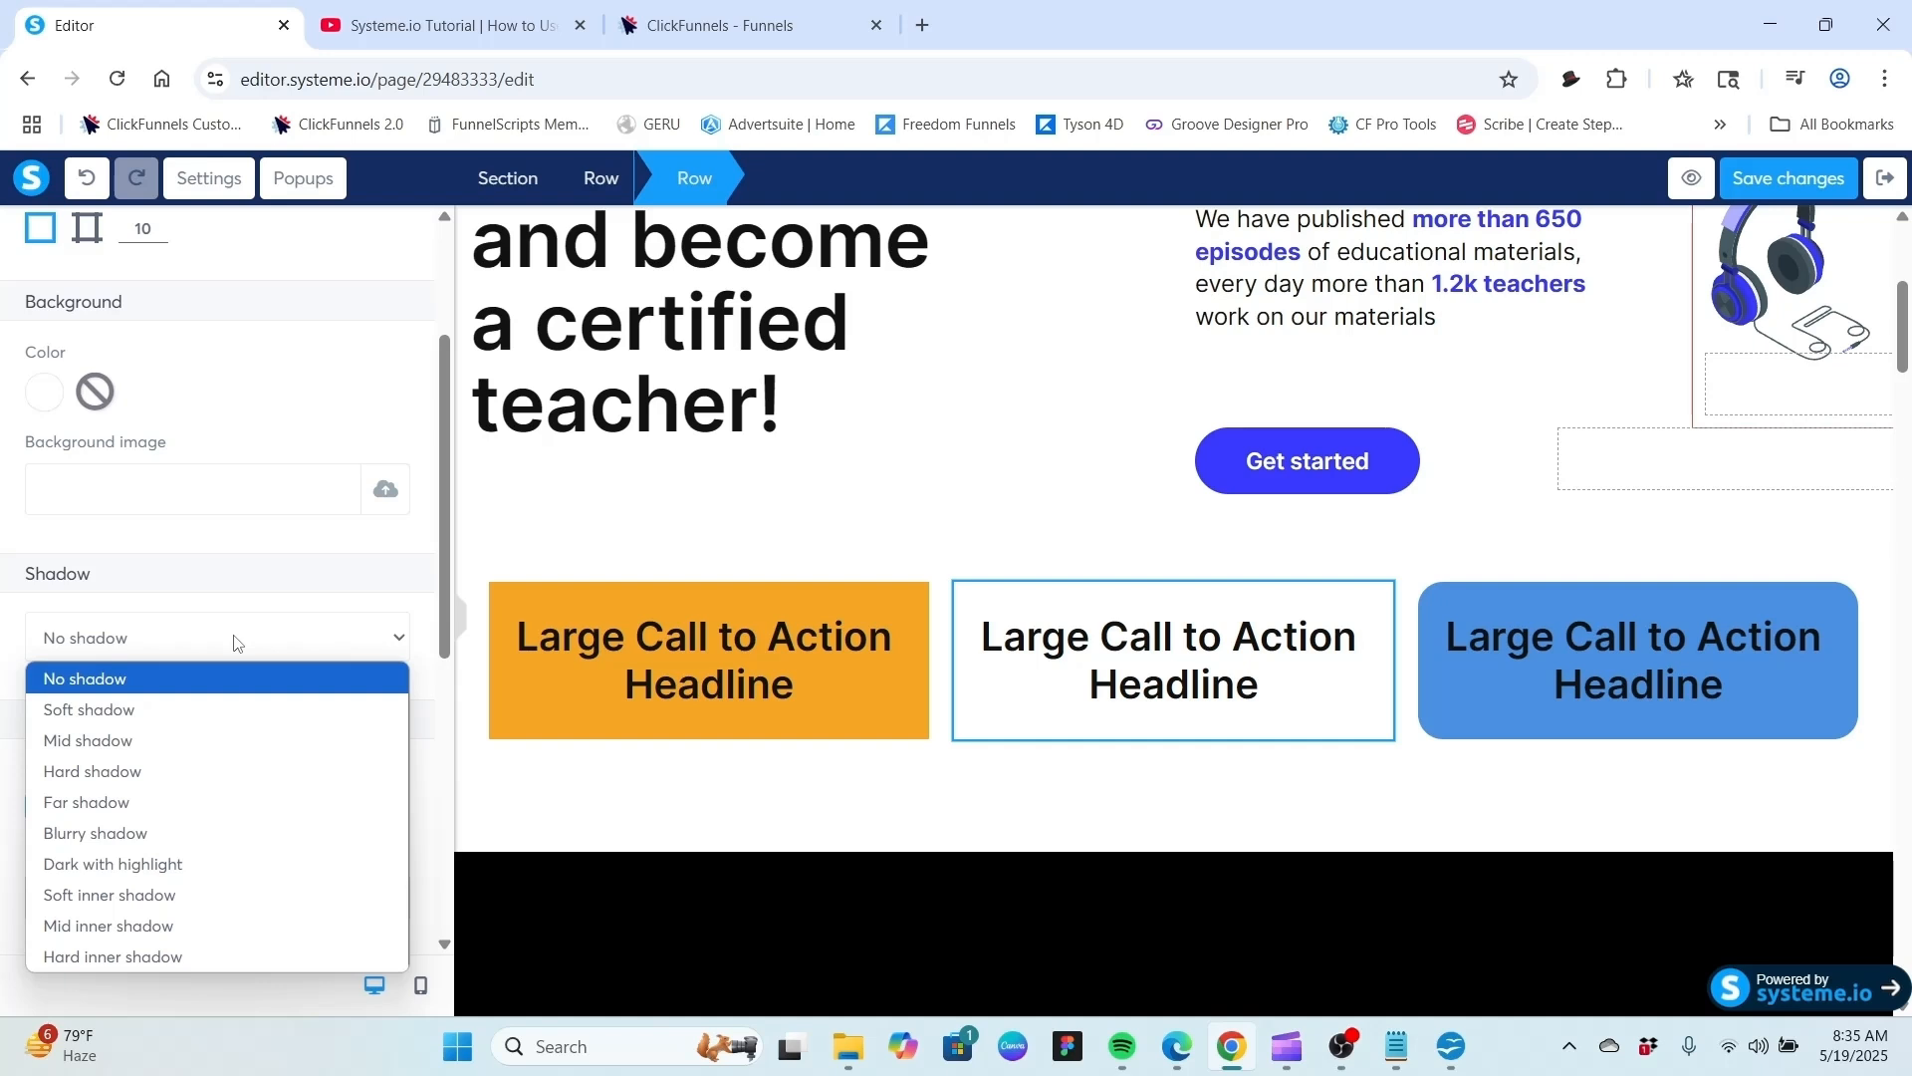
pyautogui.click(152, 960)
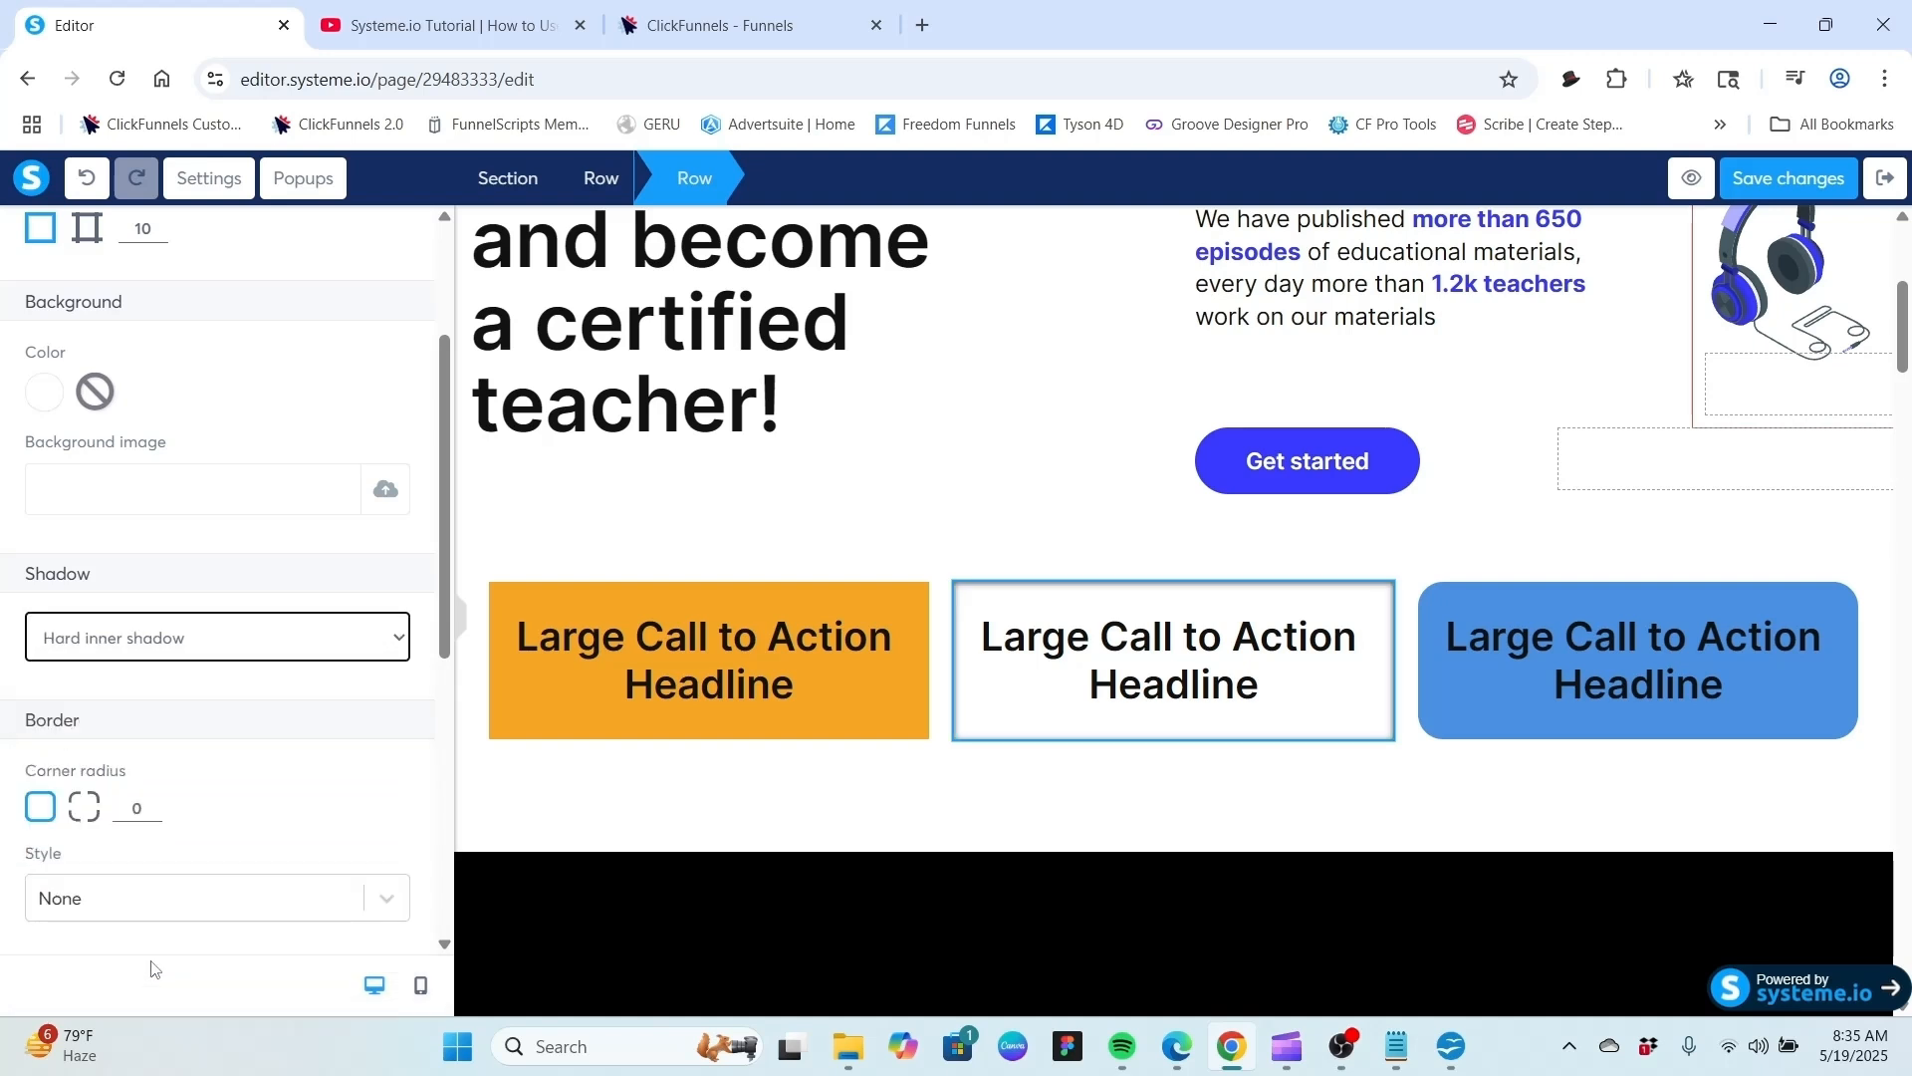
pyautogui.click(869, 530)
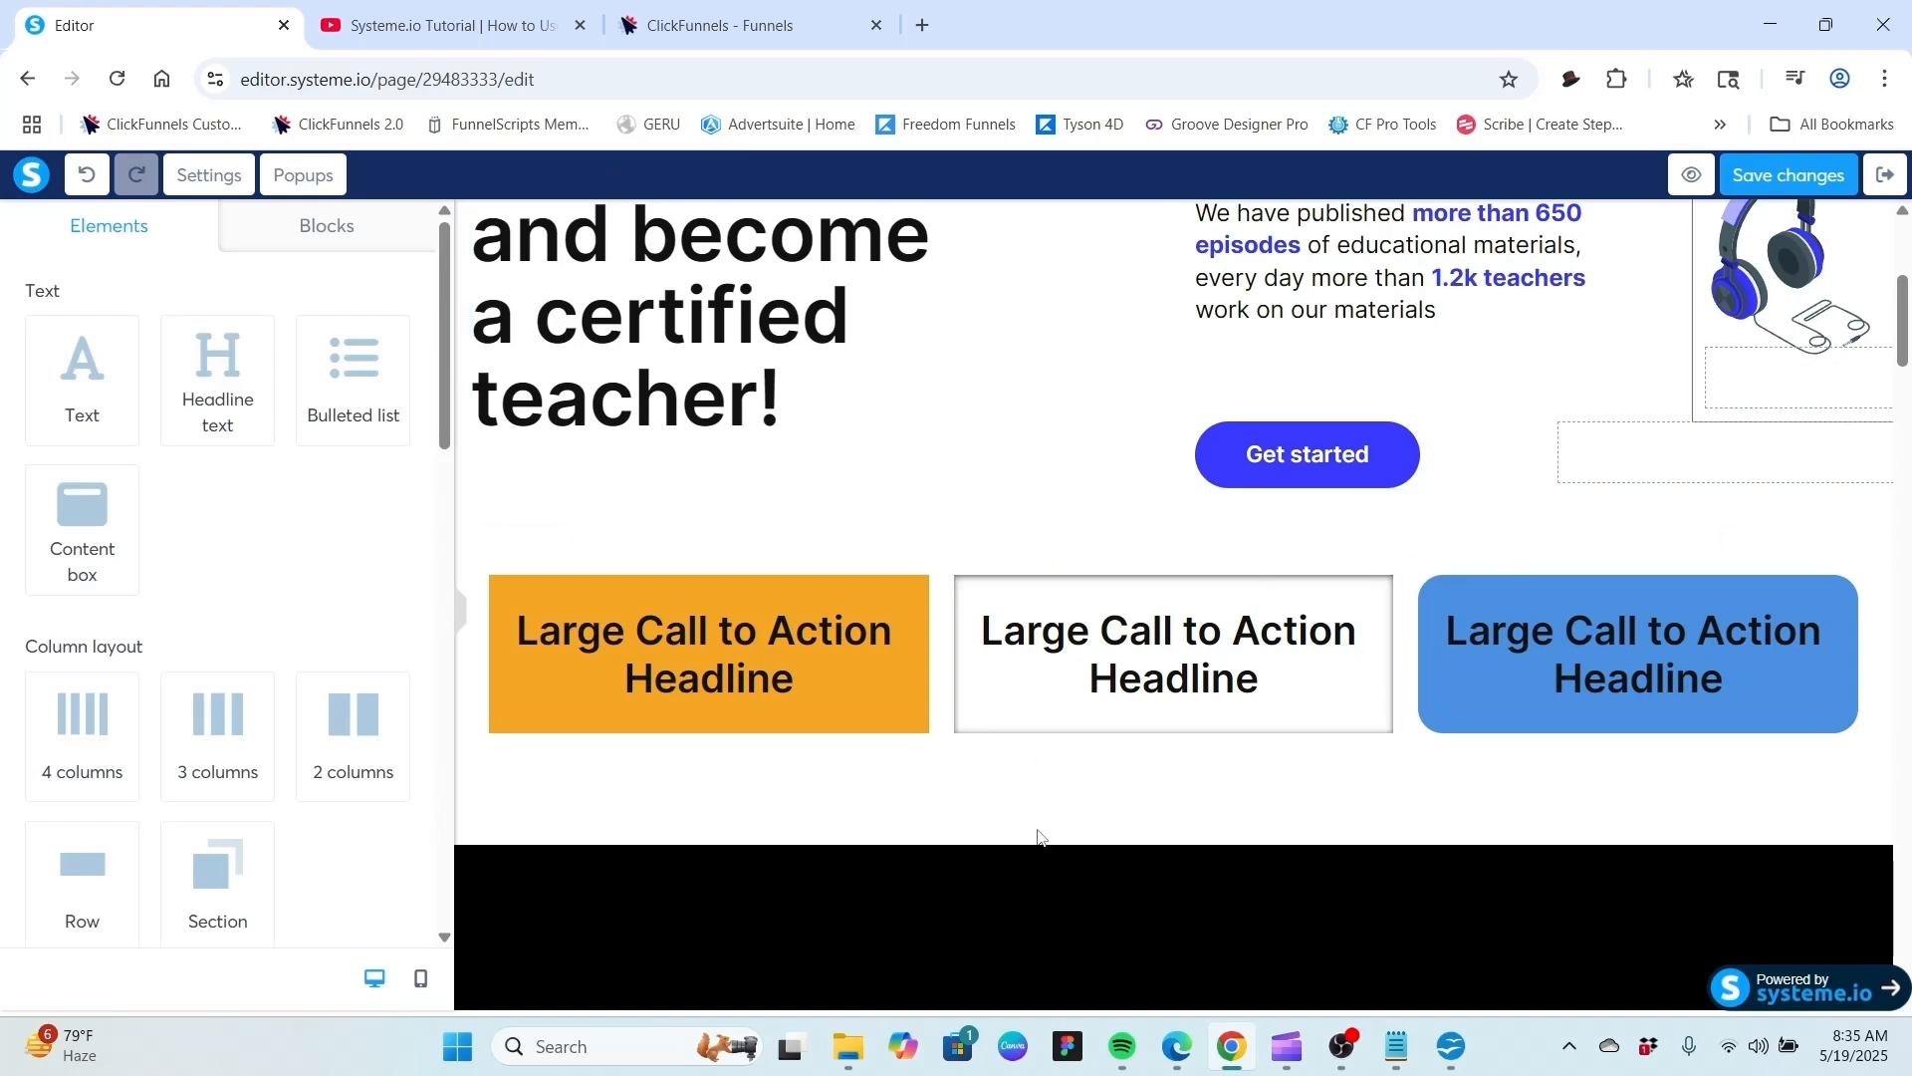